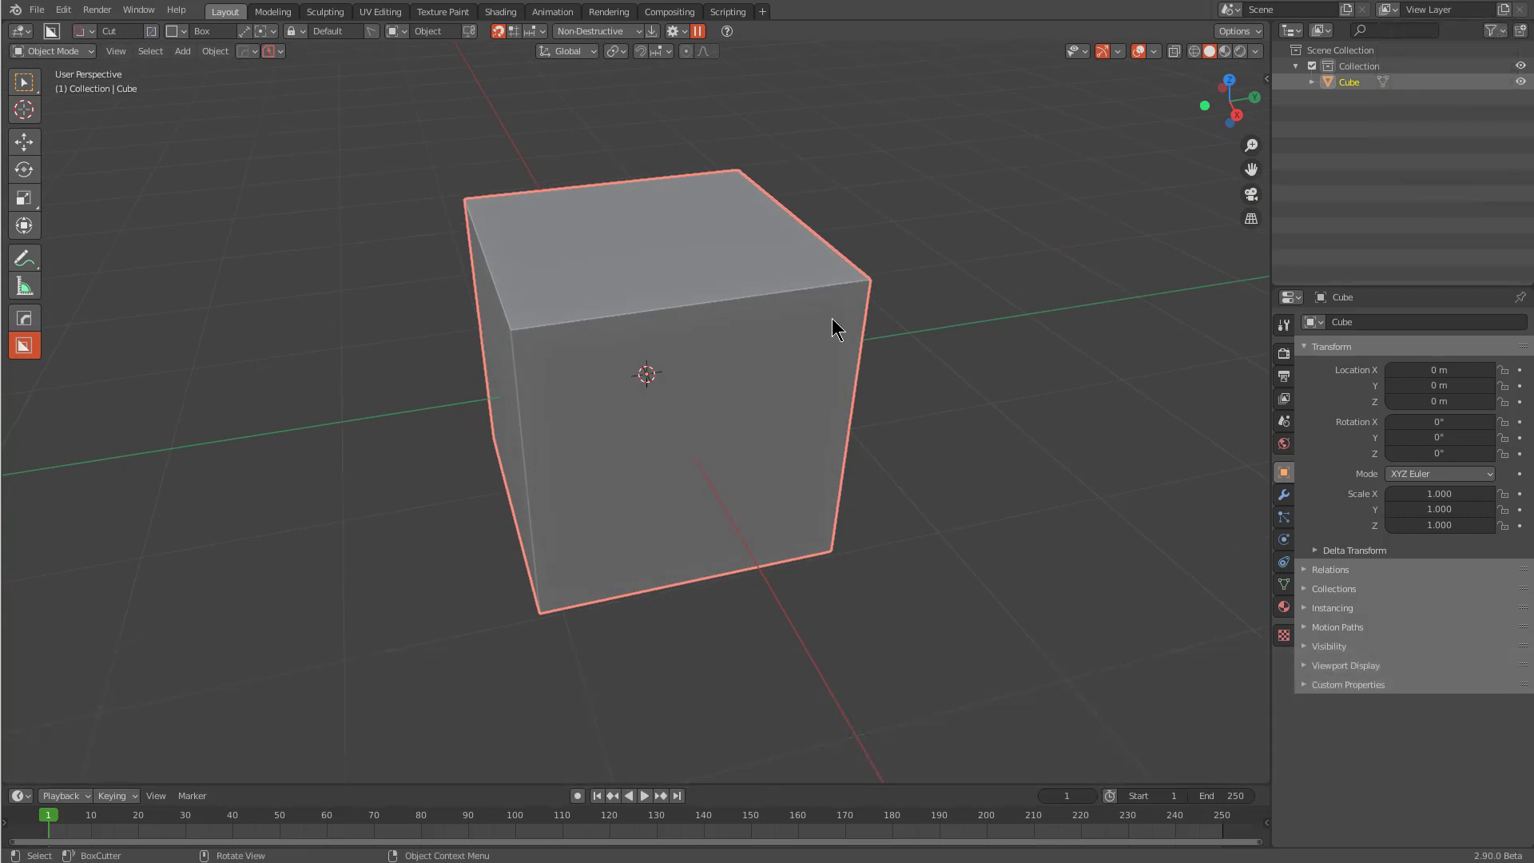
Step: Move the cube straight down along Z to a location of -1 m
middle_click_drag(835, 324, 852, 334)
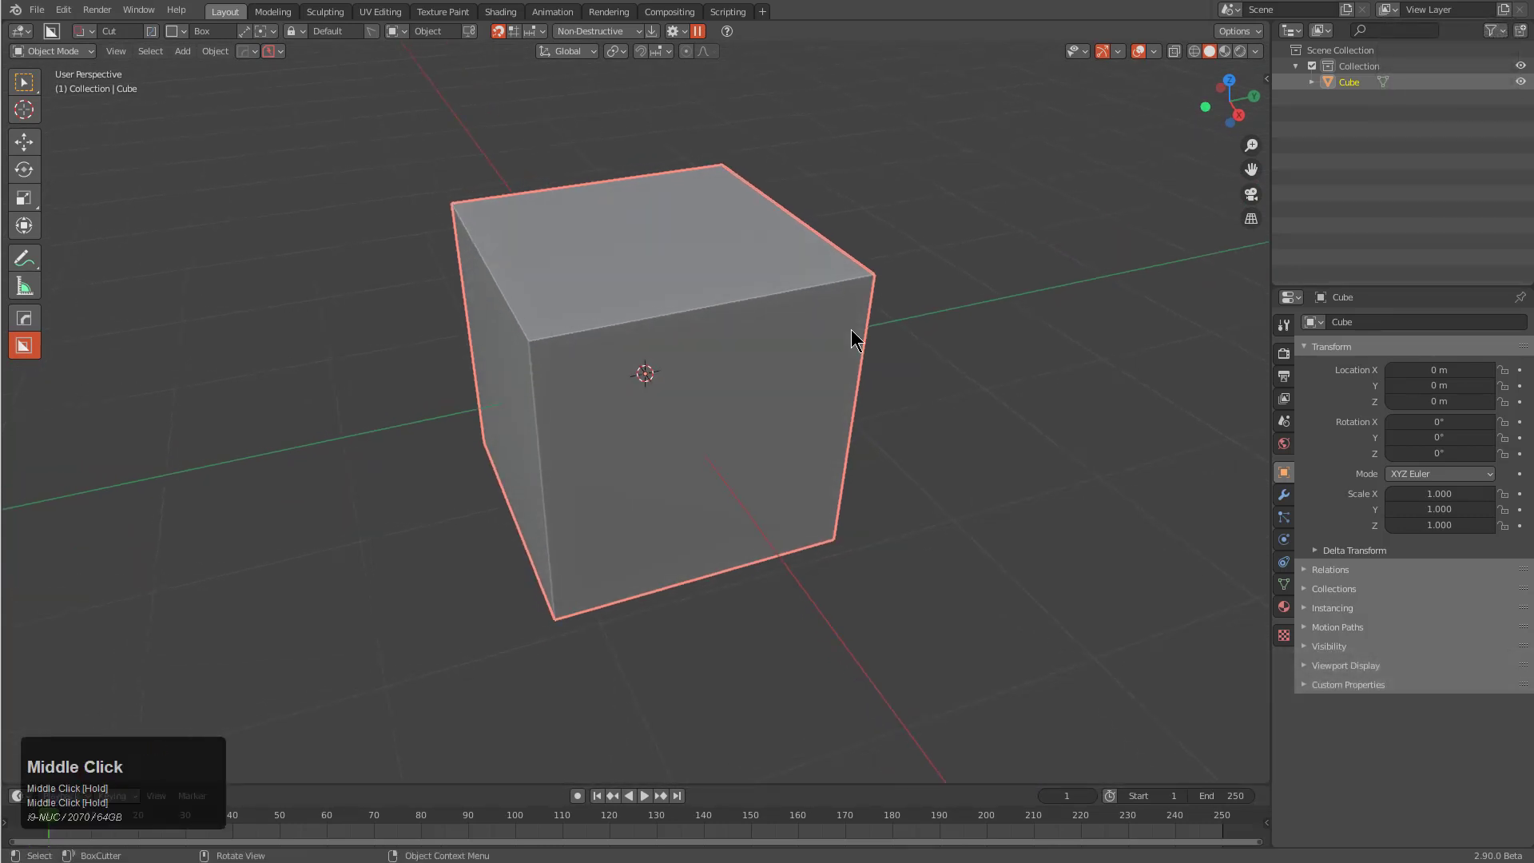
key("g")
key("z")
key("KP_Enter")
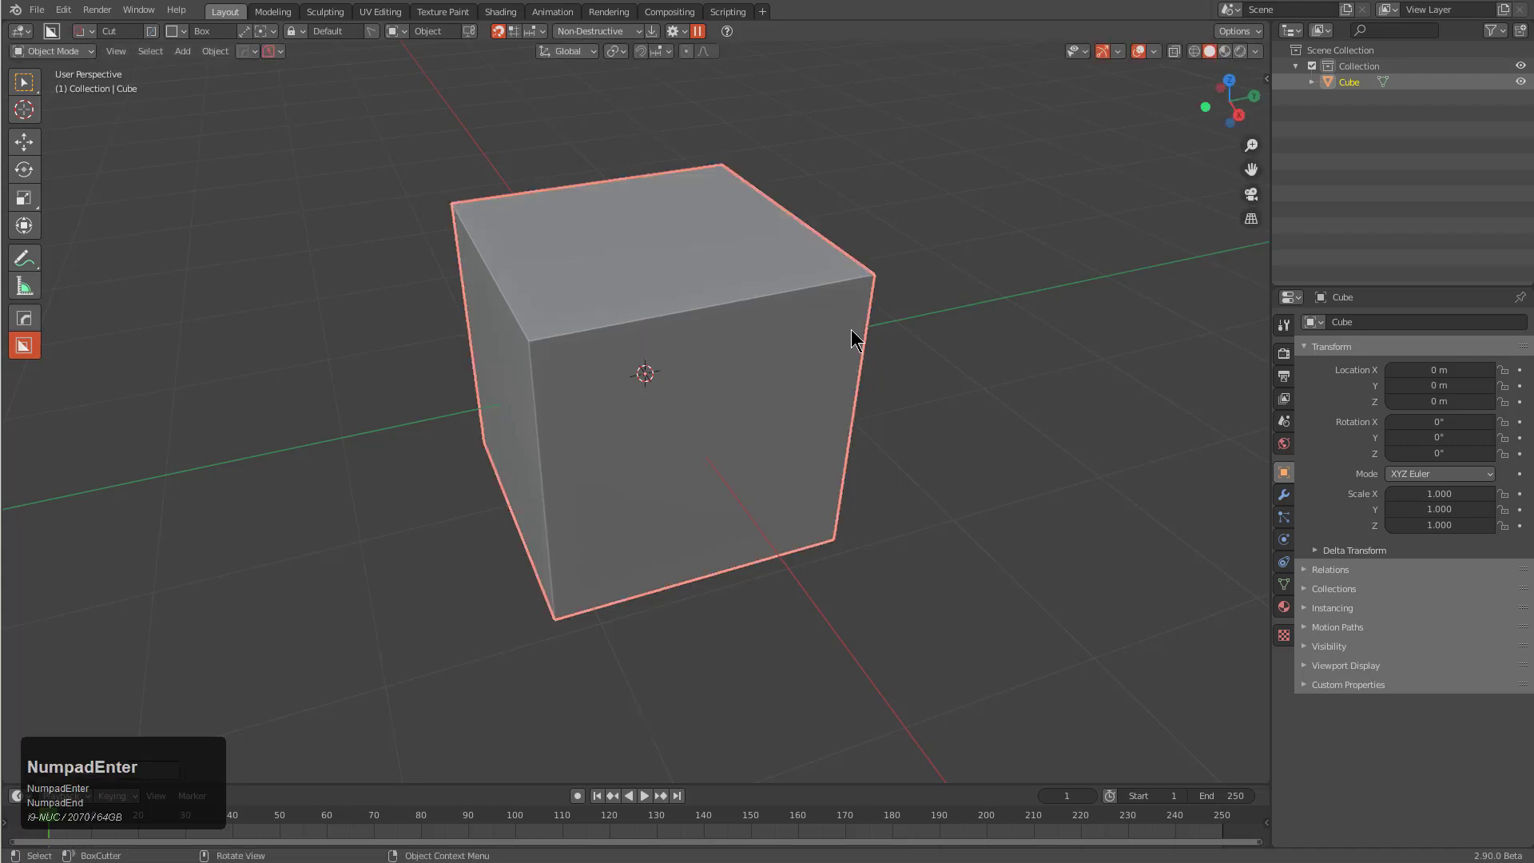
key("g")
key("z")
key("KP_1")
key("KP_Enter")
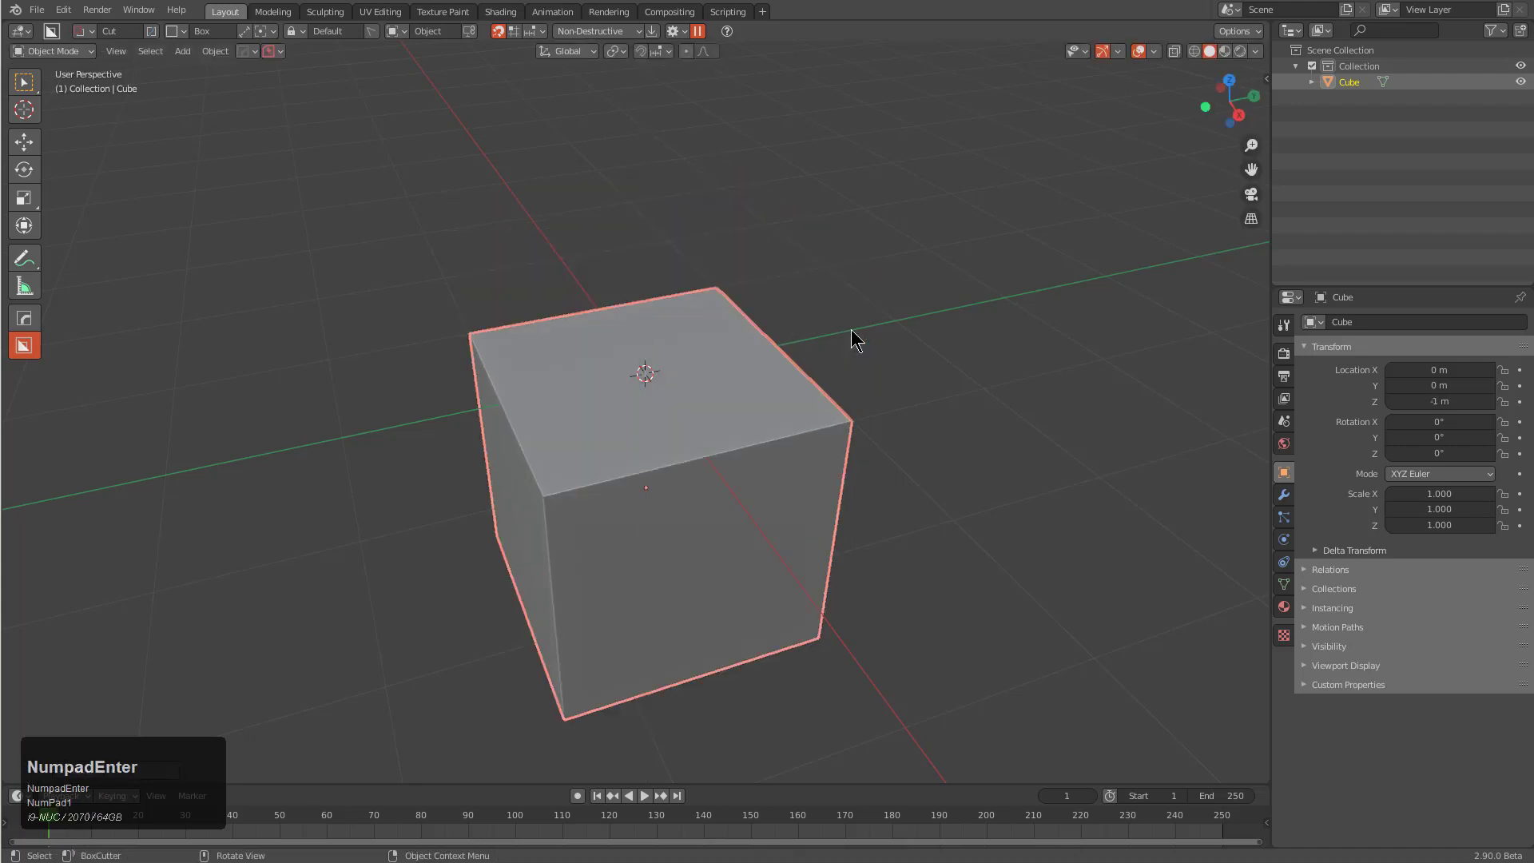
Step: Draw a joined BoxCutter circle on the cube's top, raising a 0.530-tall cylinder boss
key("KP_Decimal")
middle_click_drag(700, 364, 763, 375)
scroll(691, 349, "down", 3)
middle_click_drag(712, 330, 627, 363, "shift")
key("d")
left_click(630, 370)
left_click_drag(630, 339, 740, 373)
key("j")
left_click_drag(747, 252, 747, 231)
left_click(702, 377)
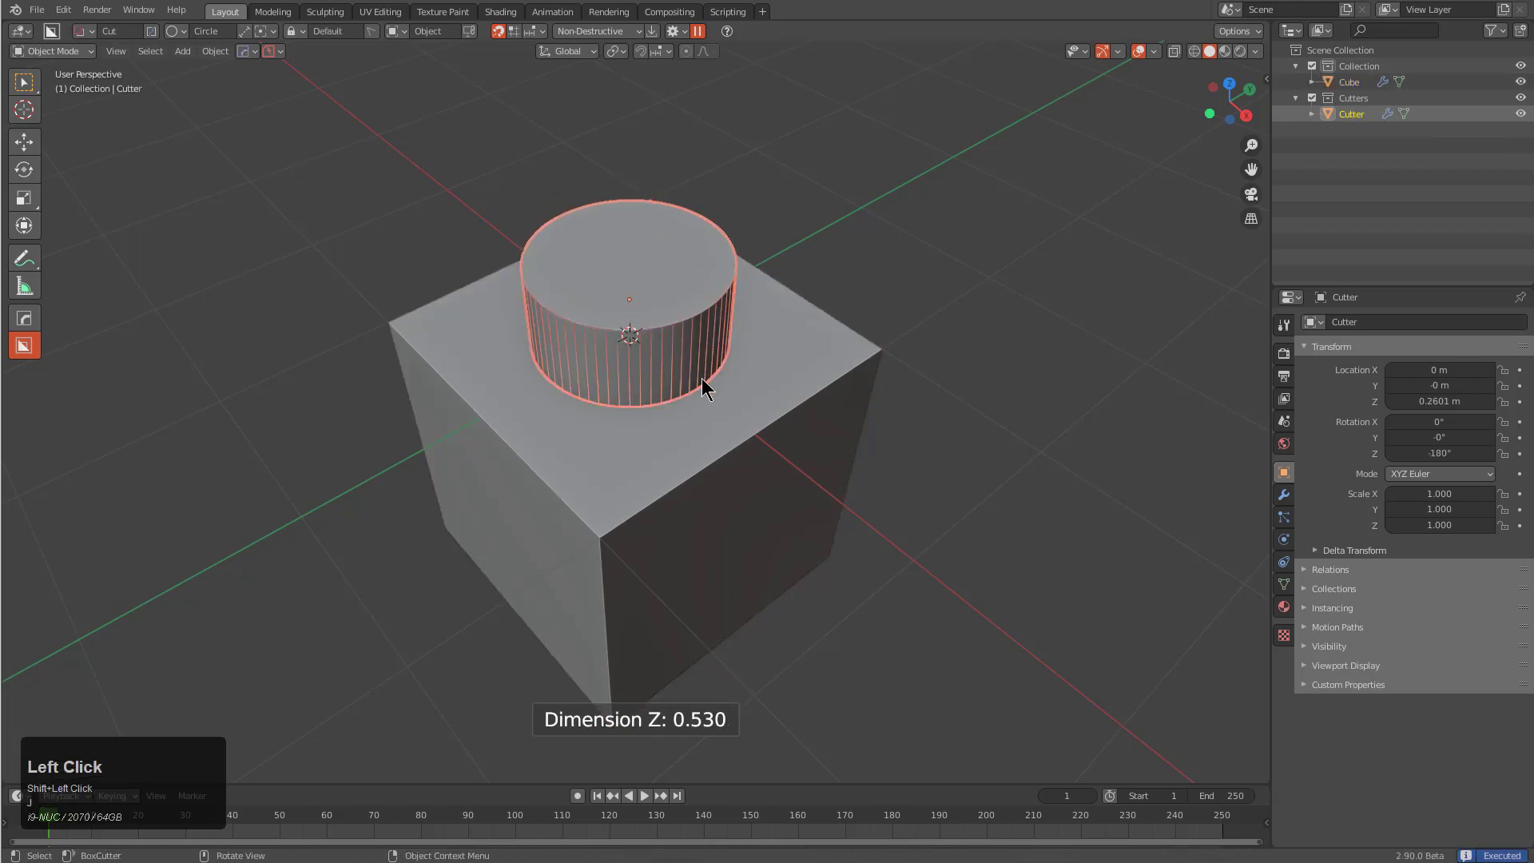
Step: Bevel the cylinder's bottom face with Hard Ops at profile 0.5 so it flares into the cube
scroll(701, 382, "up", 3)
key("Tab")
key("alt+z")
key("3")
left_click(628, 296)
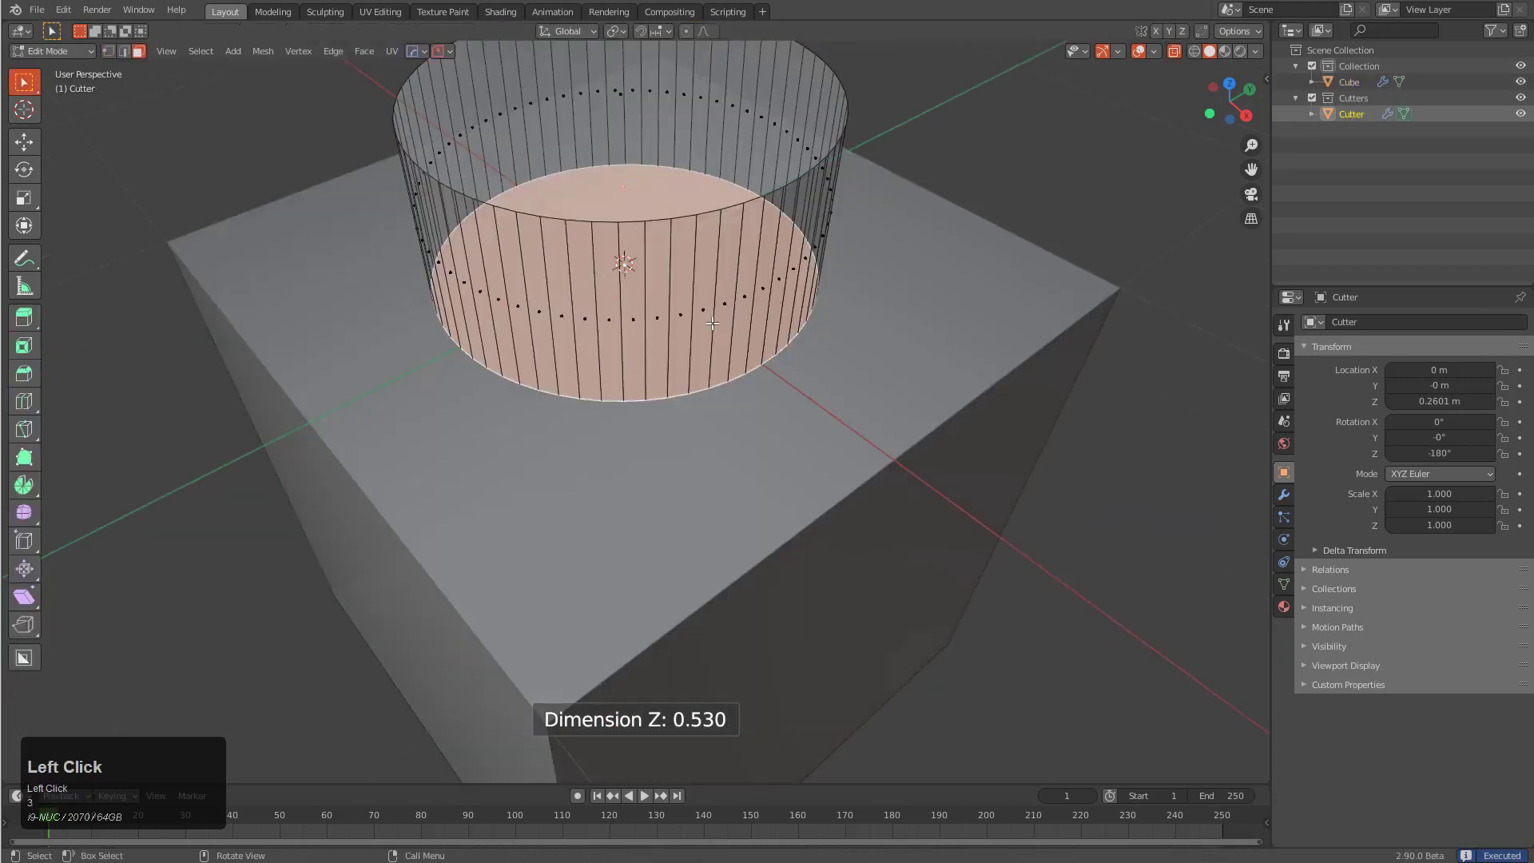
key("q")
left_click(707, 328)
scroll(445, 333, "up", 11)
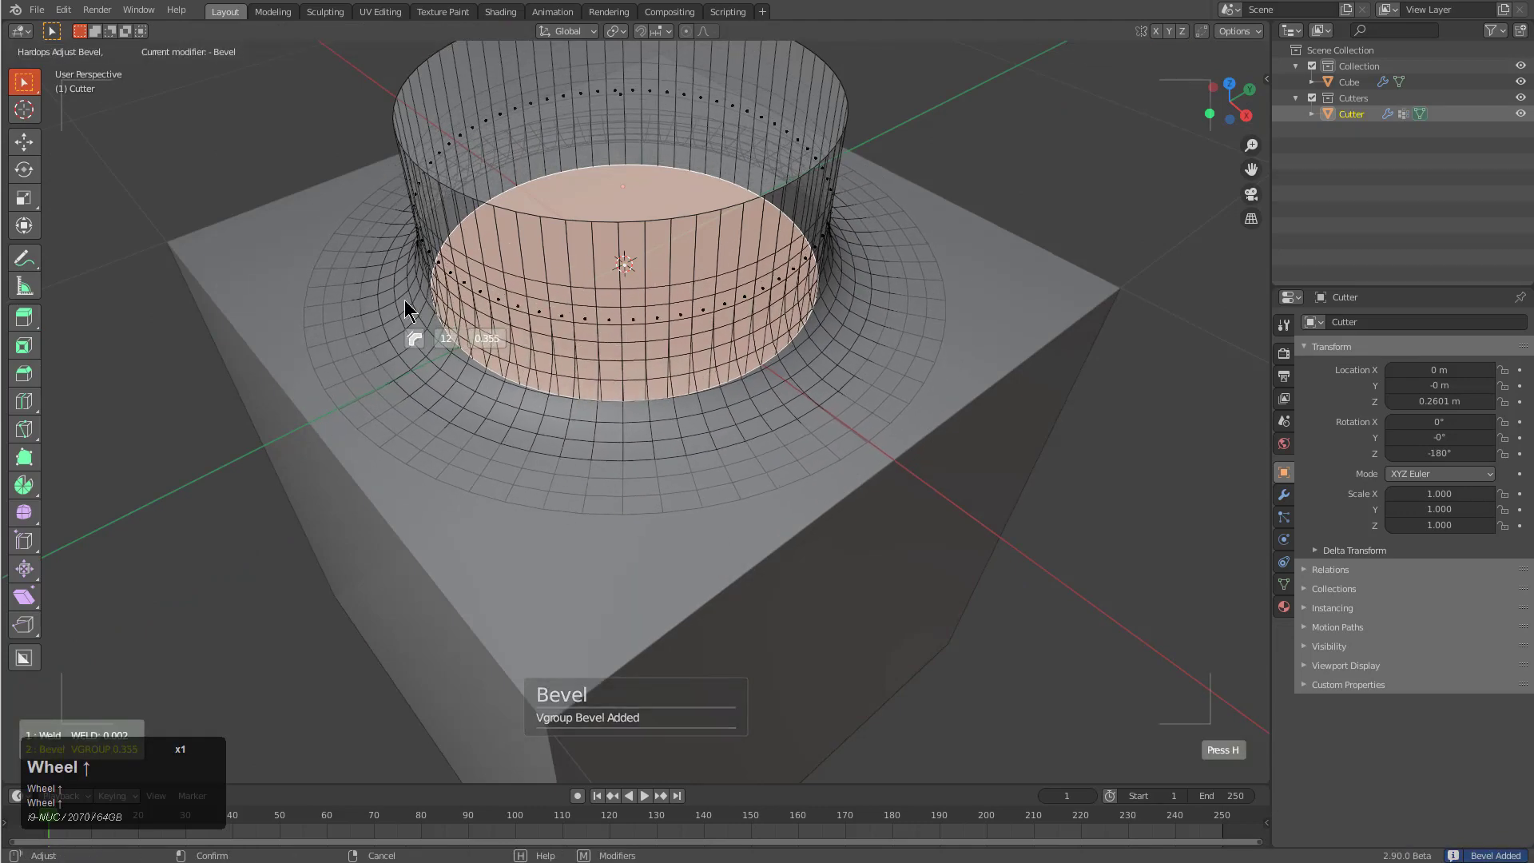
key("1")
left_click(396, 296)
Step: Lower the cylinder's top face slightly along Z
key("alt+z")
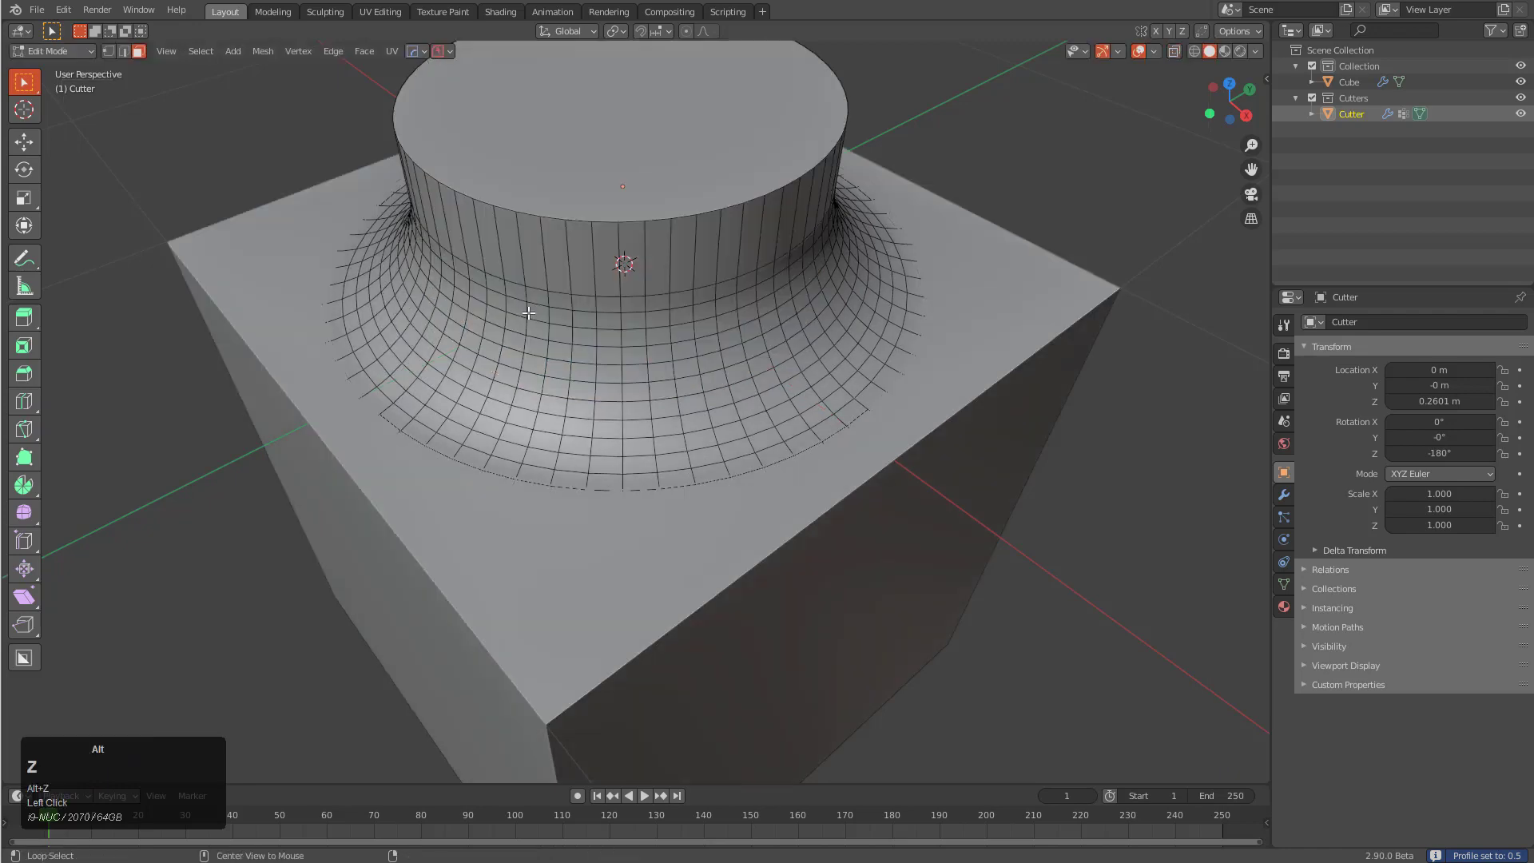
scroll(531, 307, "down", 2)
middle_click_drag(606, 298, 675, 359)
key("3")
left_click(616, 283)
key("g")
key("z")
left_click(620, 308)
Step: Round the cylinder's top rim with a Hard Ops bevel at profile 0.5
scroll(685, 363, "up", 4)
key("q")
left_click(678, 375)
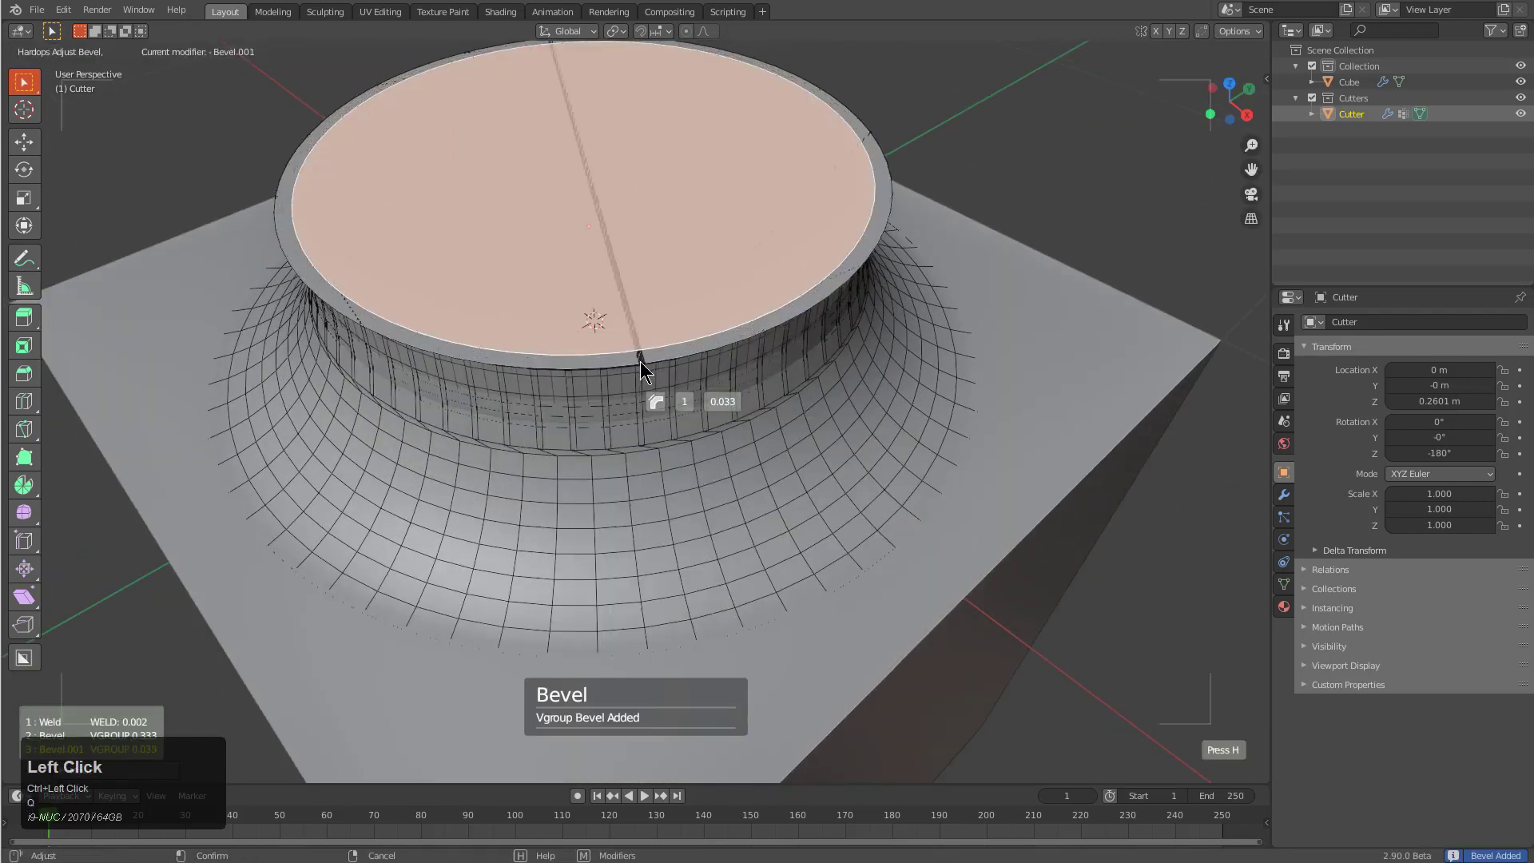
scroll(647, 370, "up", 1, "shift")
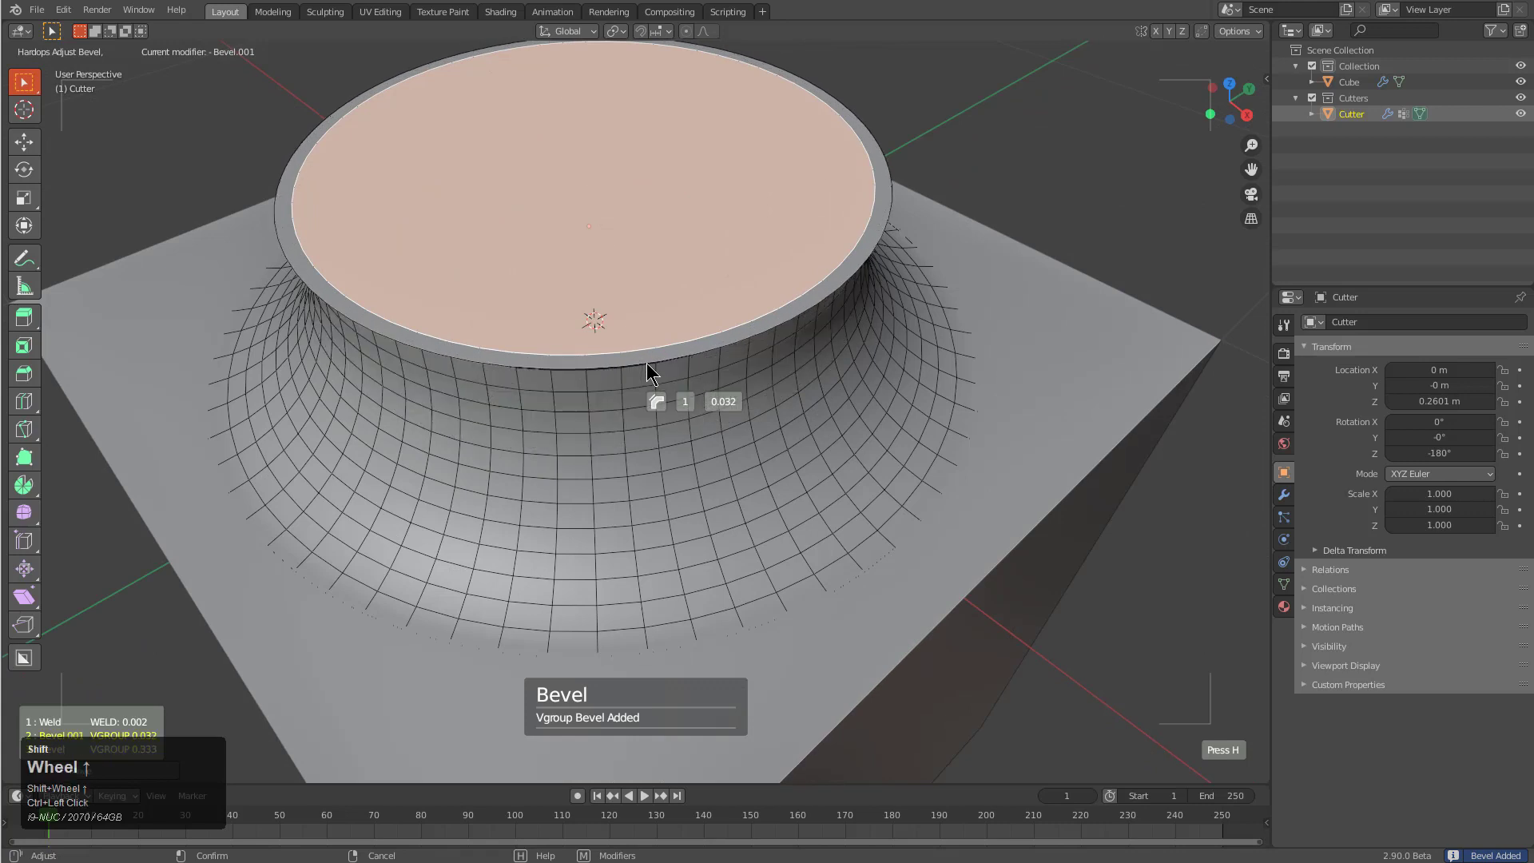
scroll(647, 370, "up", 2)
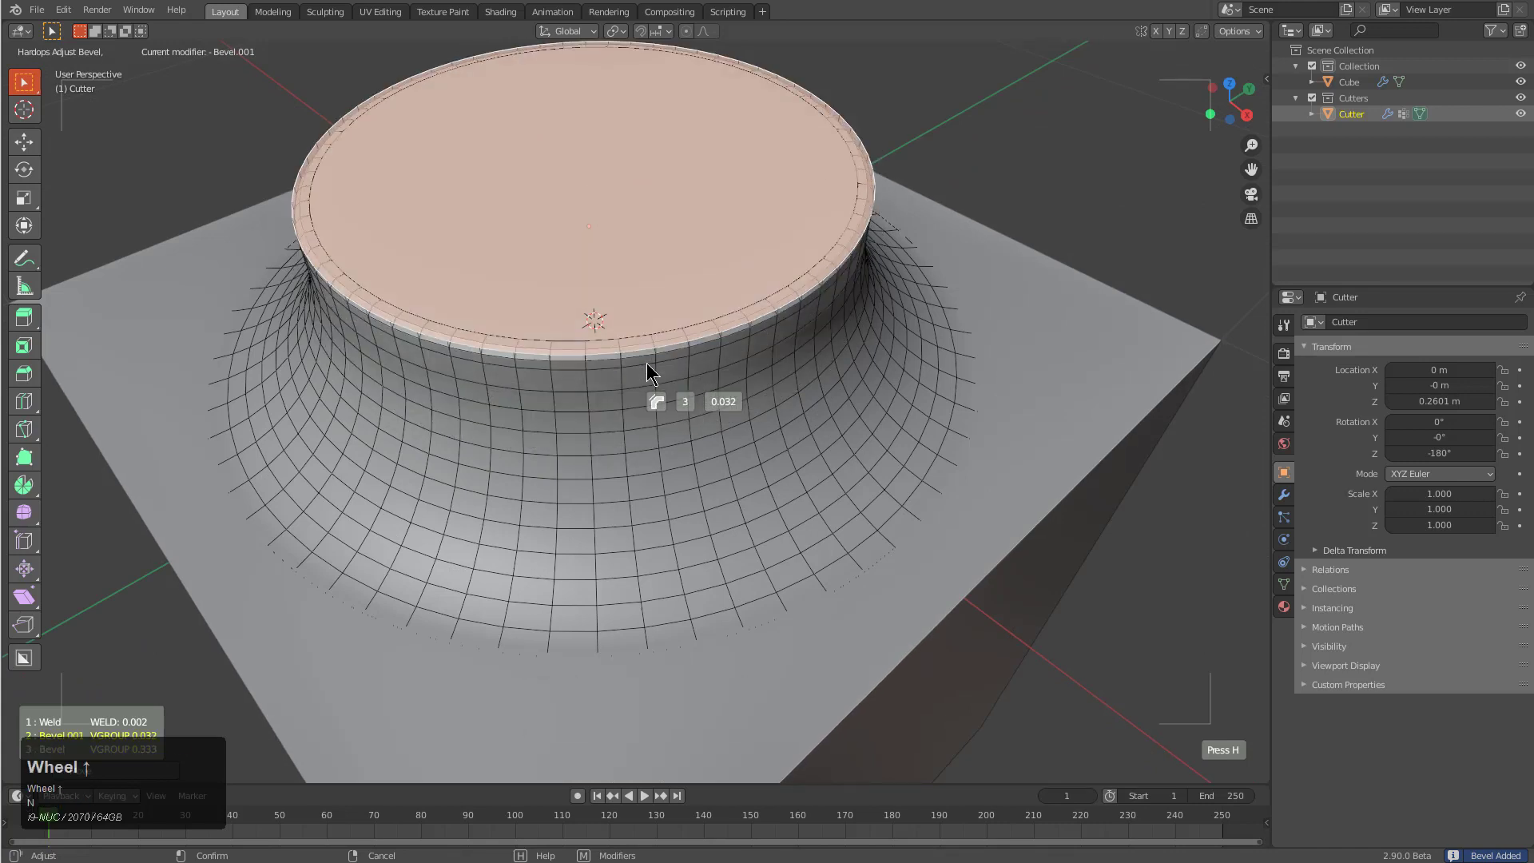
key("1")
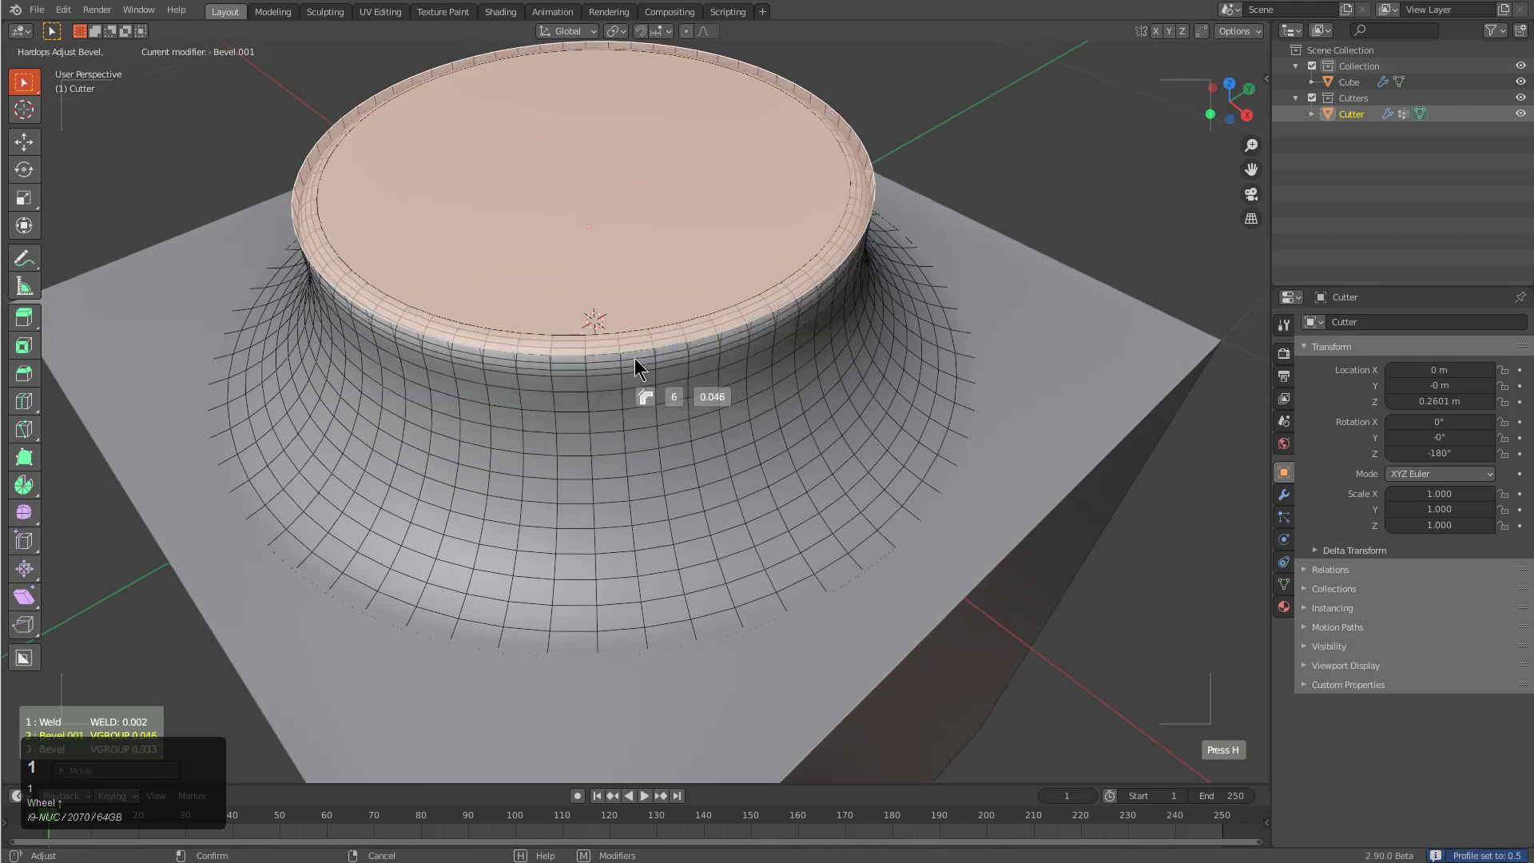
scroll(630, 357, "up", 2)
left_click(631, 367)
scroll(626, 359, "down", 3)
middle_click_drag(627, 360, 685, 386)
Step: Cut a thin solidified circular ring groove into the boss top
left_click(694, 415)
key("d")
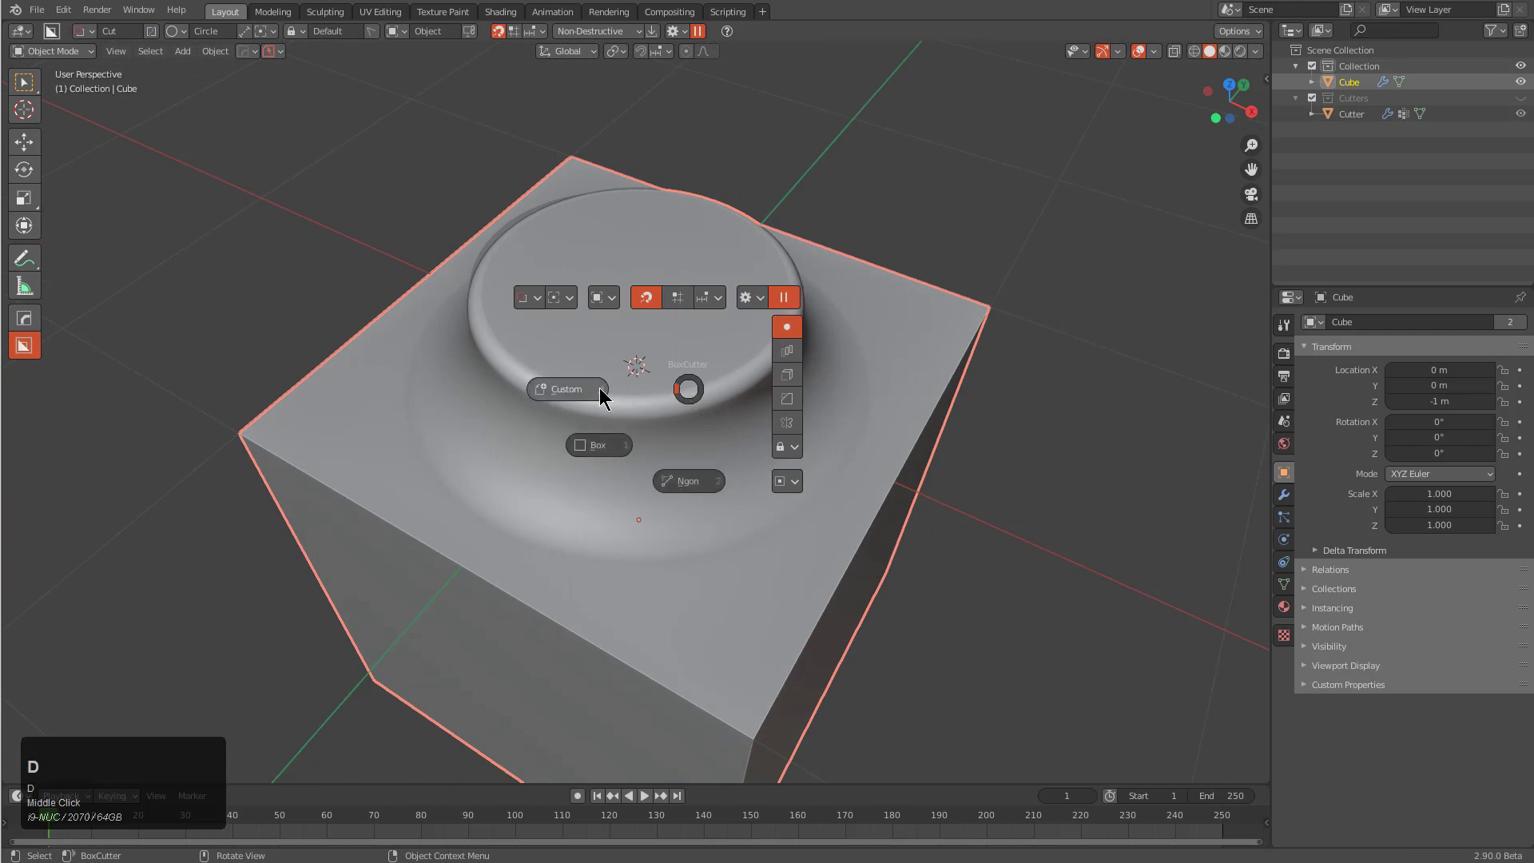
left_click_drag(634, 288, 755, 345, "ctrl")
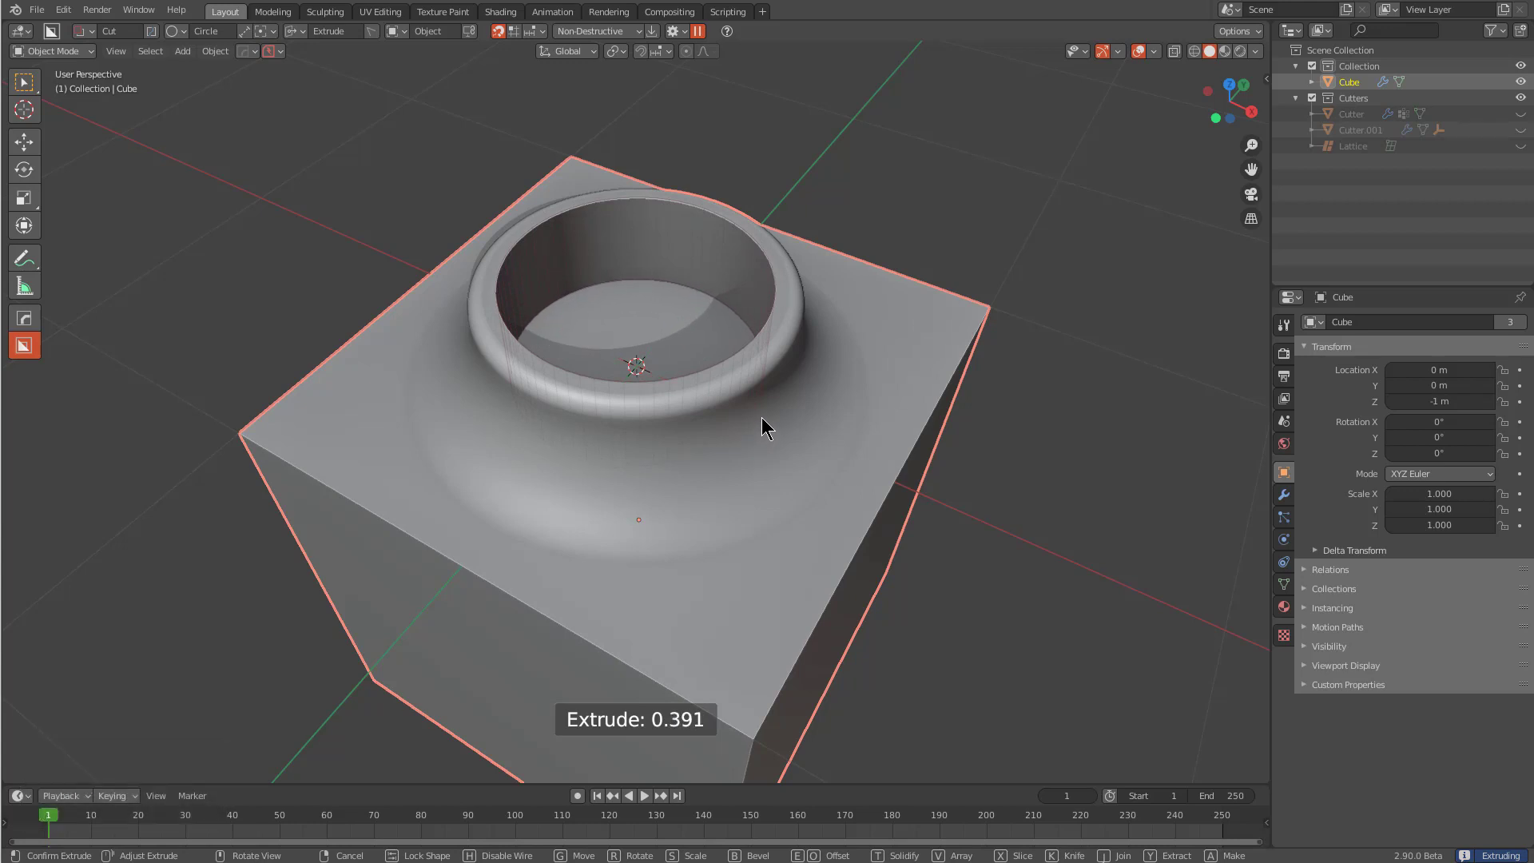
key("t")
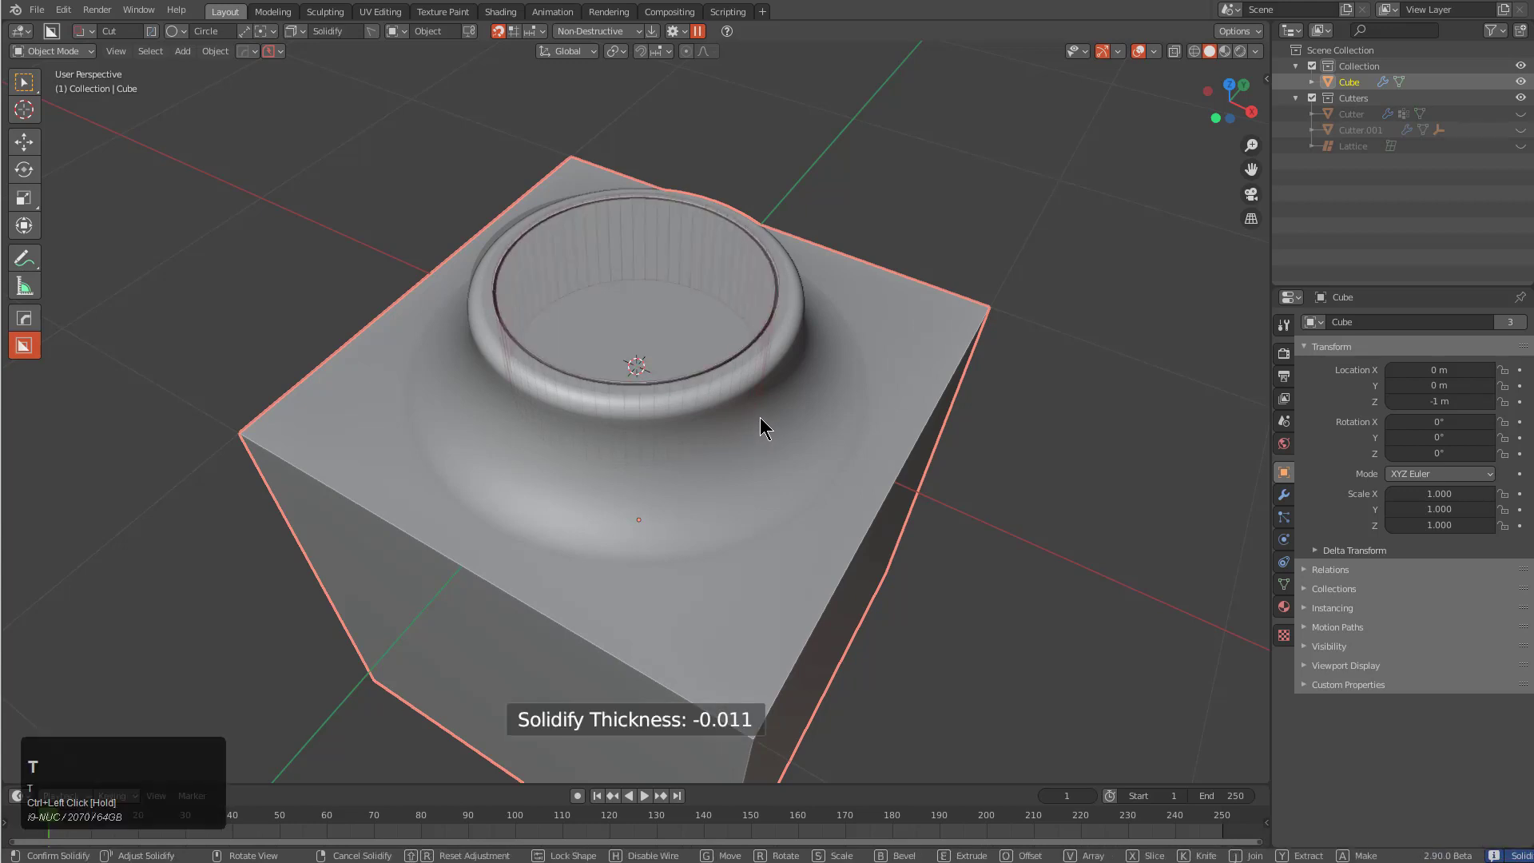
key("space")
Step: Slice off a bevelled inner disc, drawn from the ring's snapped centre, as a separate piece
middle_click_drag(756, 417, 751, 429)
scroll(751, 429, "down", 1)
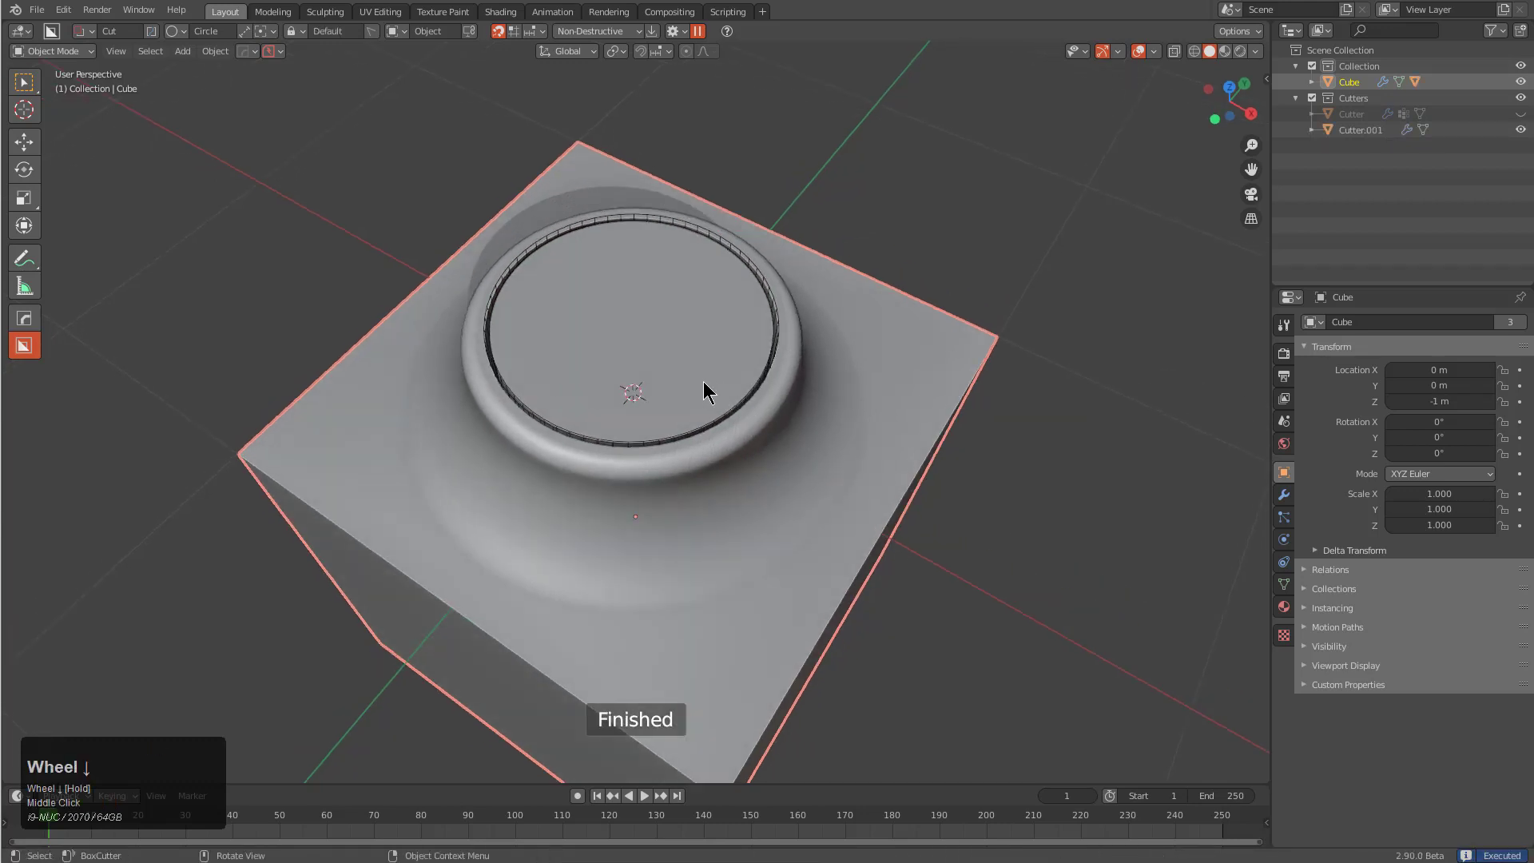
key("ctrl")
mouse_move(635, 323)
left_mouse_down()
mouse_move(692, 355)
mouse_move(759, 357)
mouse_move(760, 373)
left_mouse_up()
key("b")
scroll(891, 384, "up", 5)
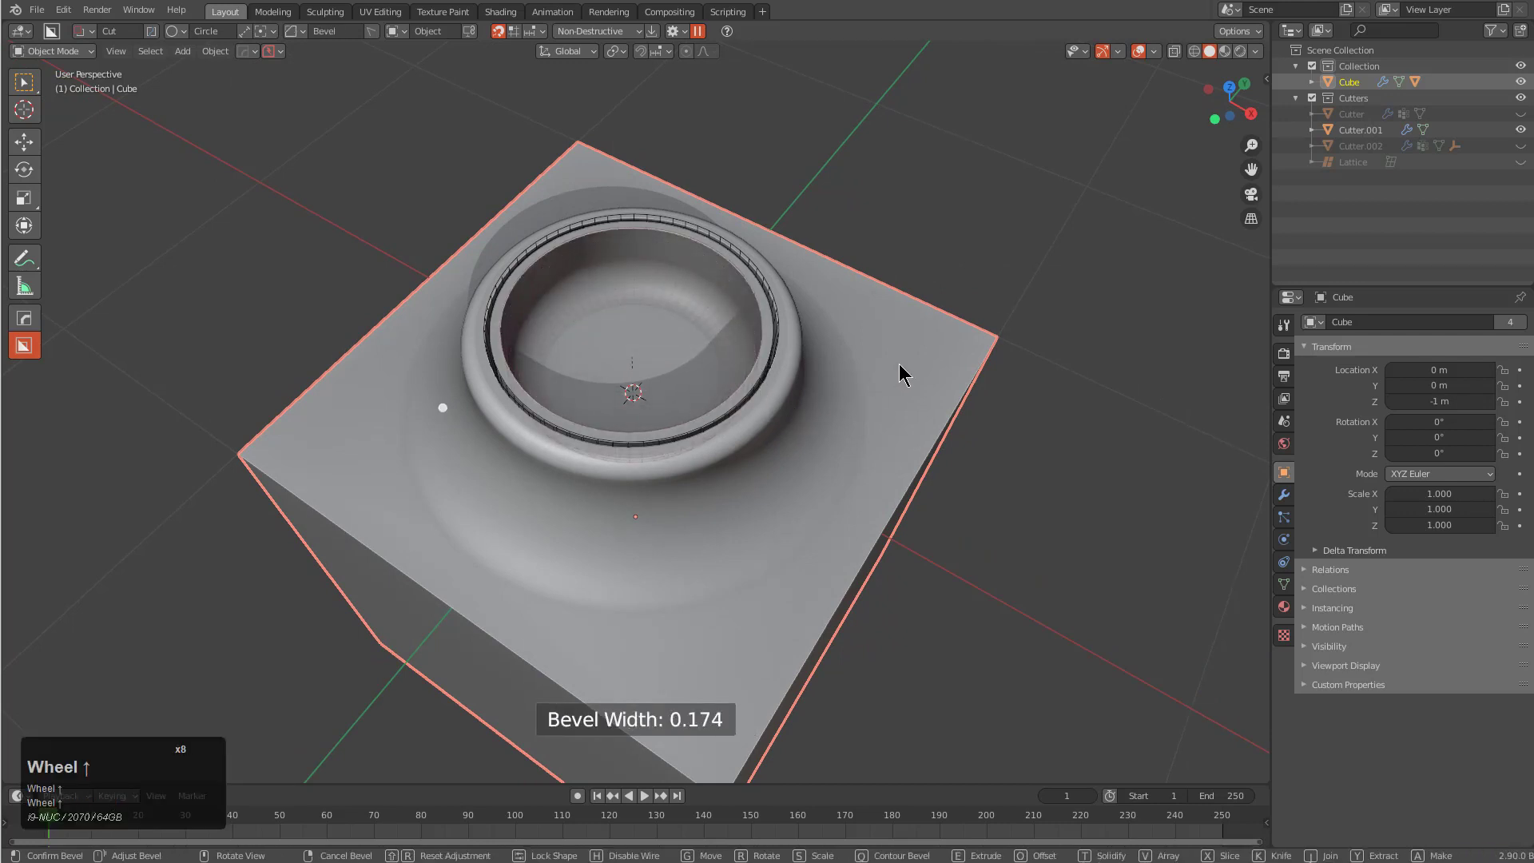
left_click(903, 374)
mouse_move(644, 382)
left_mouse_down()
mouse_move(637, 352)
mouse_move(658, 365)
left_mouse_up()
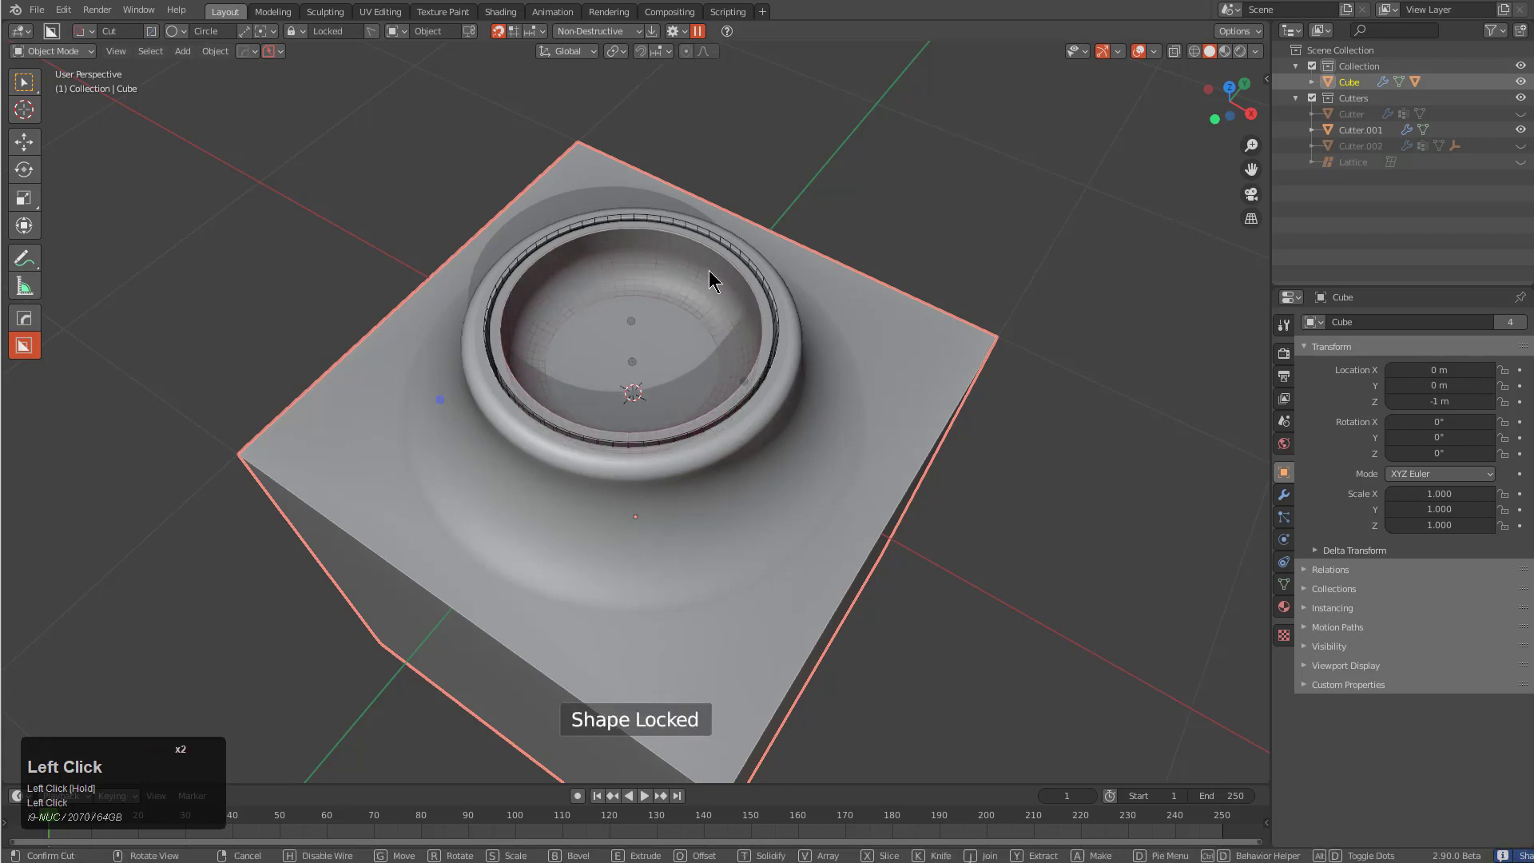
key("x")
left_click(710, 281)
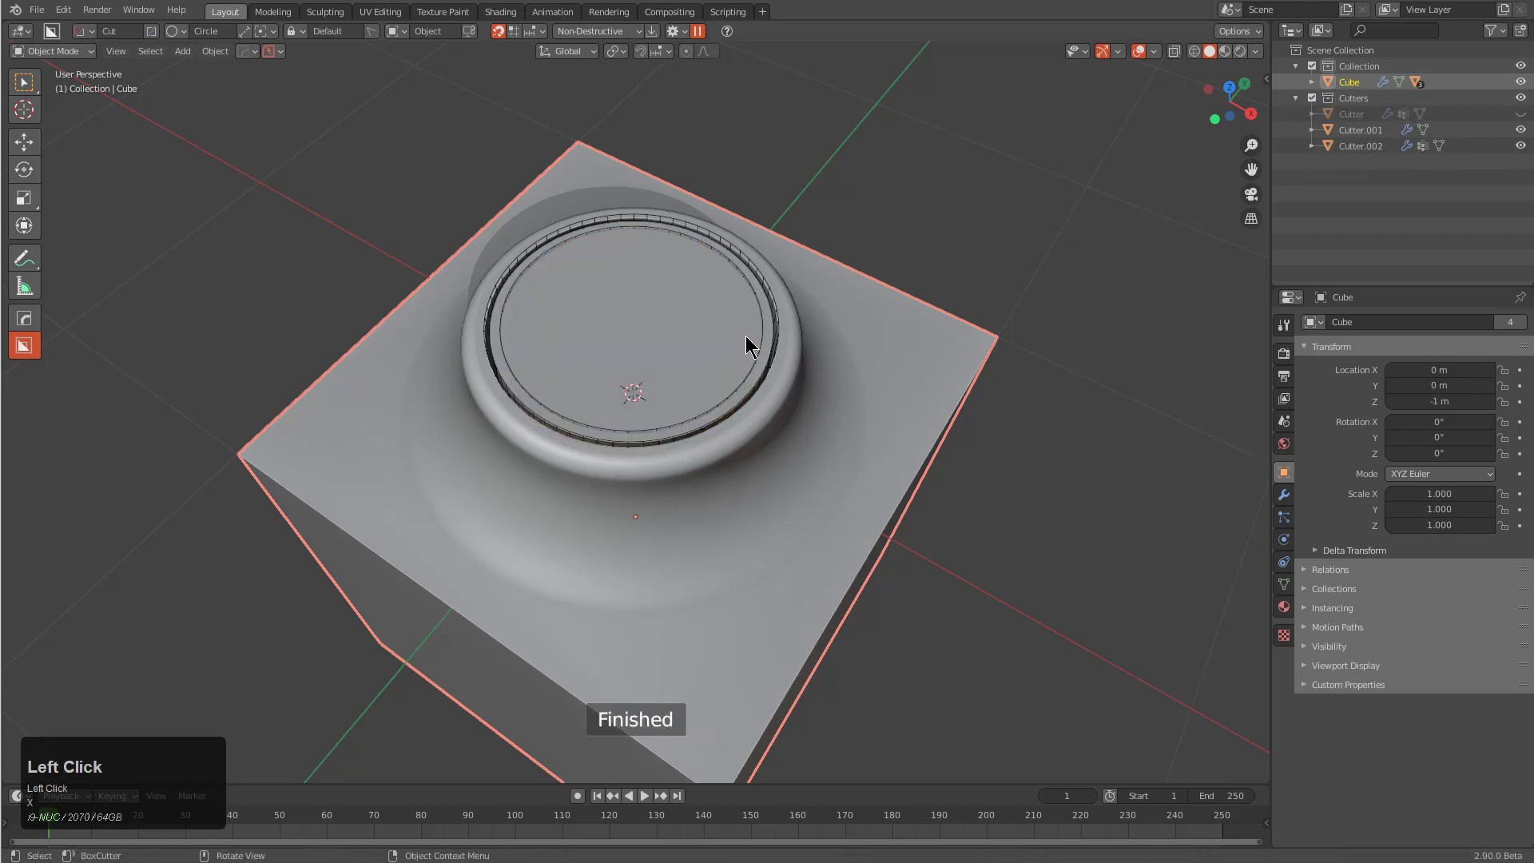
Step: Box-cut the sliced disc down to a bar spanning the ring
middle_click_drag(808, 350, 708, 379)
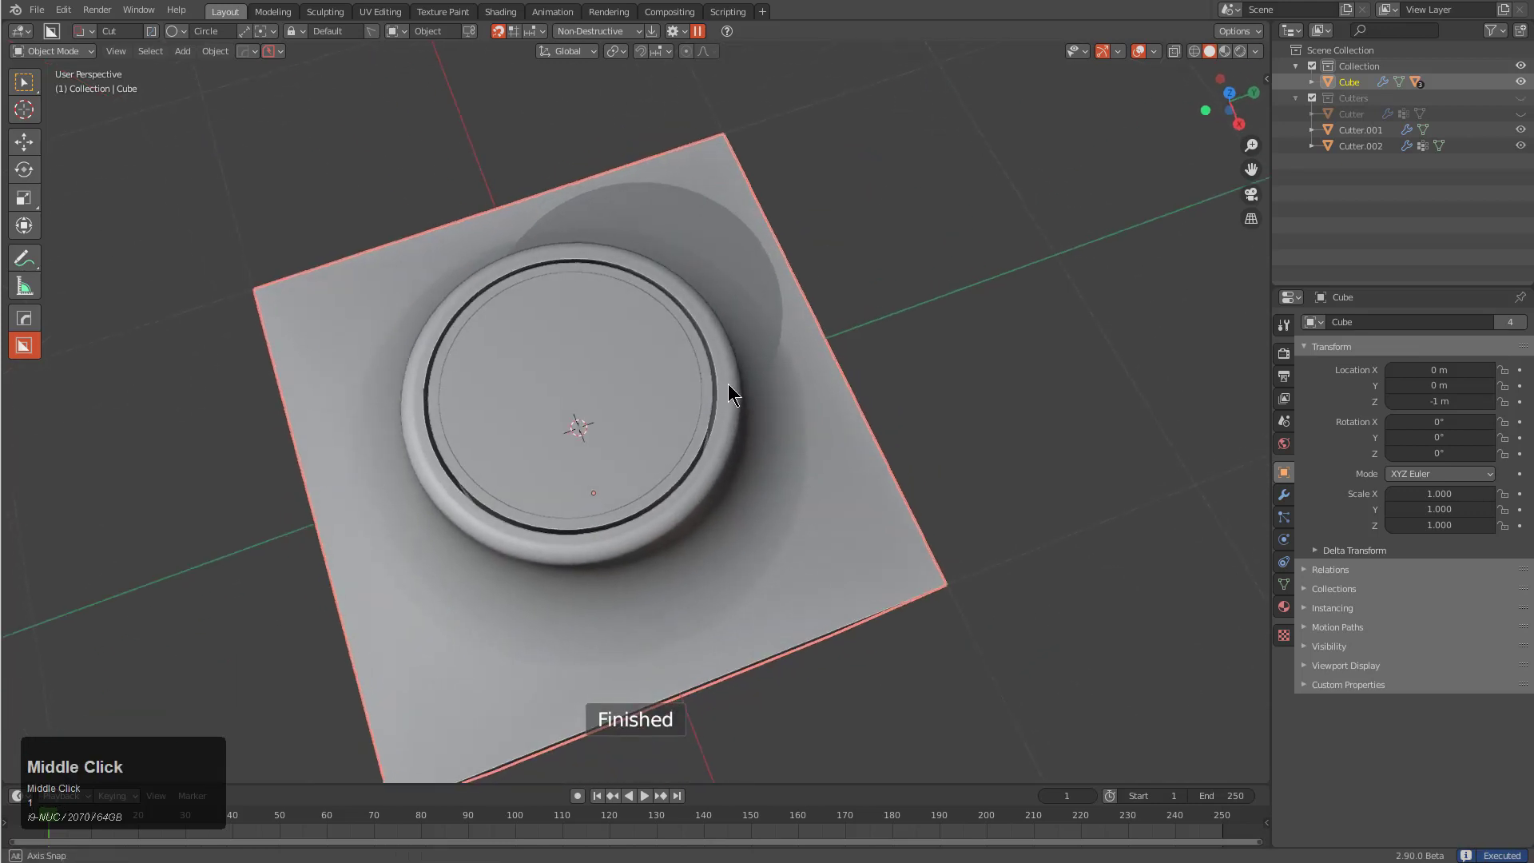
left_click(678, 435)
mouse_move(678, 435)
middle_mouse_down()
mouse_move(622, 395)
mouse_move(640, 322)
mouse_move(627, 424)
mouse_move(771, 344)
middle_mouse_up()
key("d")
left_click(606, 366)
left_click_drag(542, 182, 582, 353)
left_click_drag(676, 611, 665, 617)
key("space")
key("ctrl+z")
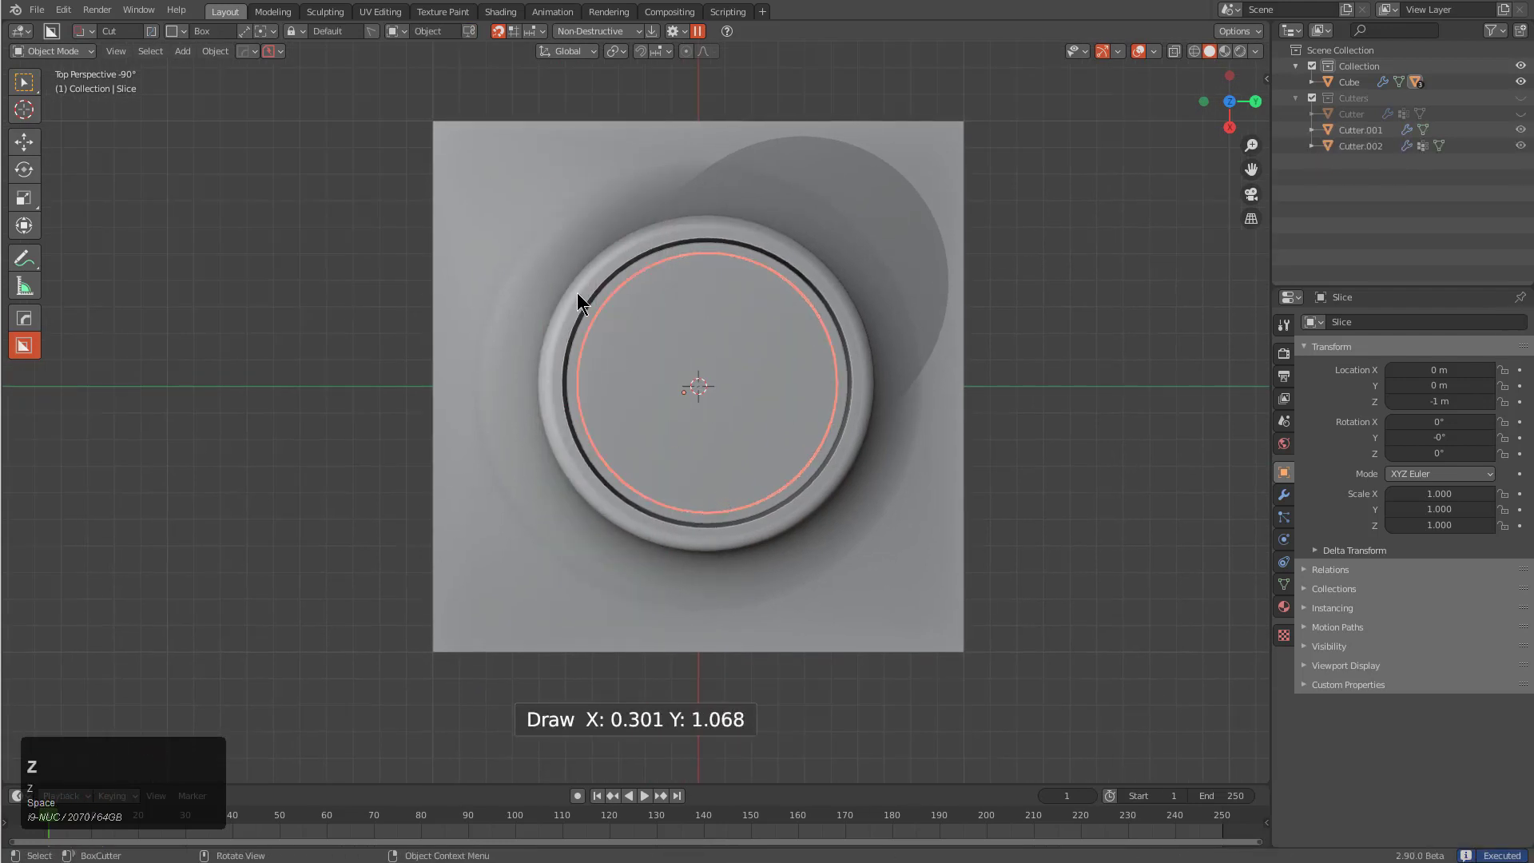
left_click_drag(525, 191, 615, 458)
key("space")
left_click_drag(656, 590, 663, 630)
Step: Mirror the box cut across the Slice bar
middle_click_drag(663, 630, 760, 391)
key("alt+x")
left_click(544, 497)
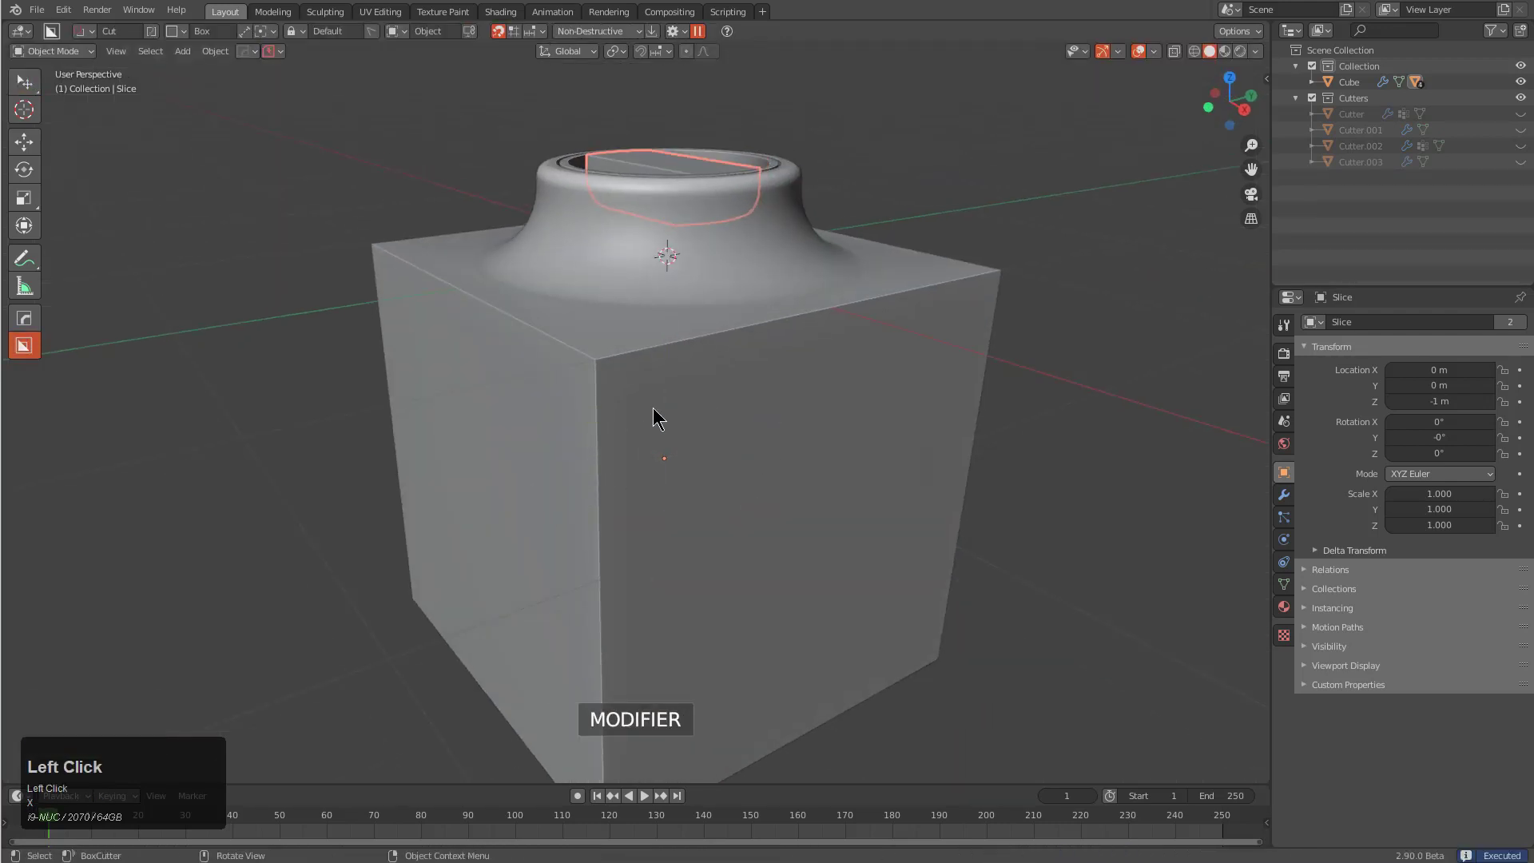
scroll(723, 398, "down", 1)
middle_click_drag(658, 424, 689, 474)
scroll(741, 344, "up", 2)
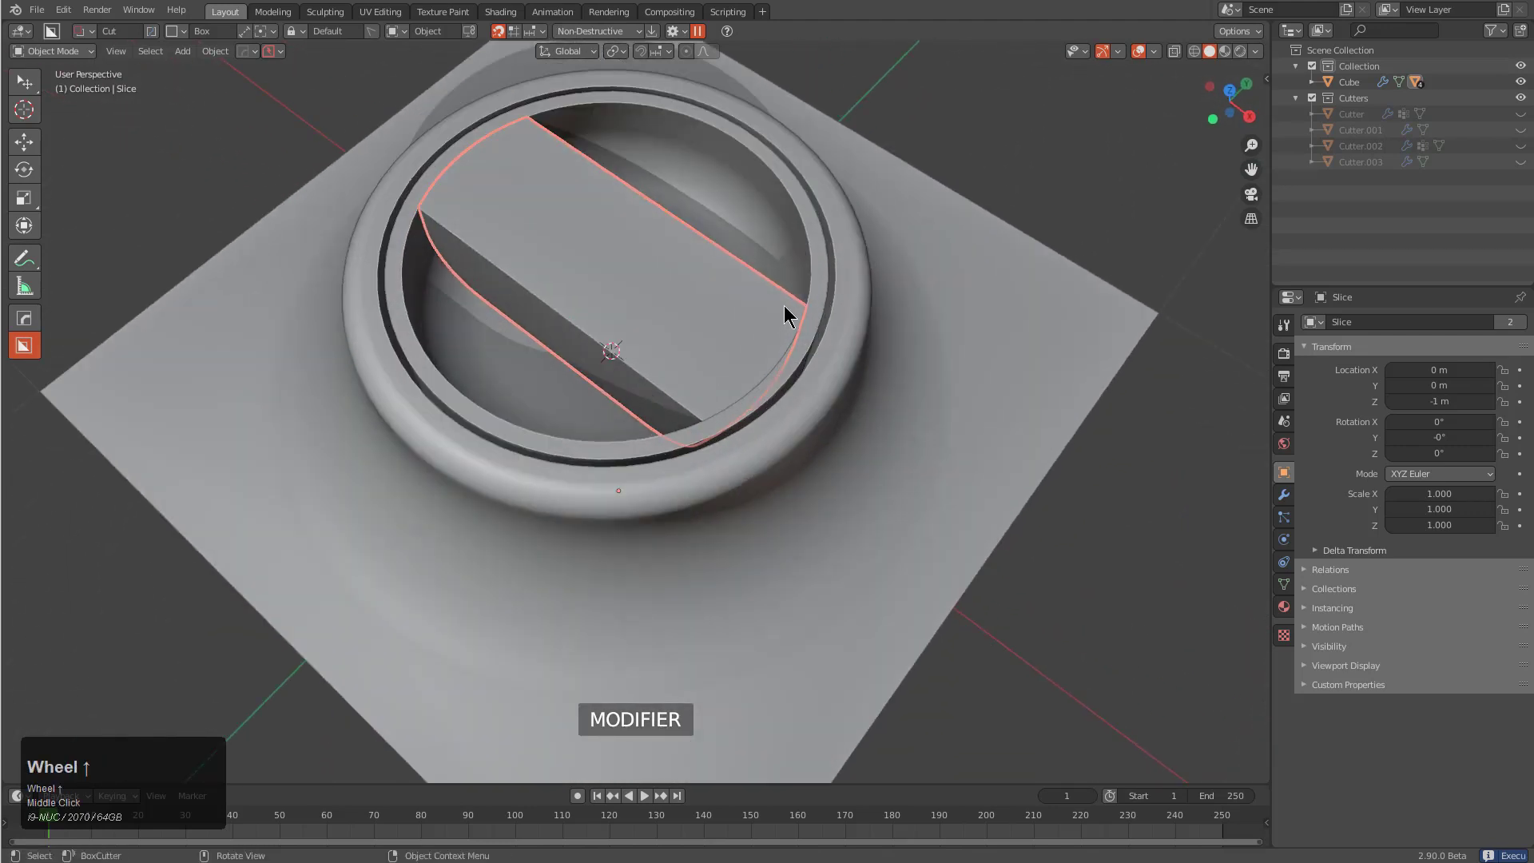
Step: Cut a box notch at the ring's edge, mirror it along the other axis, and draw another notch
left_click_drag(789, 314, 760, 463)
left_click(839, 428)
key("alt+x")
scroll(737, 546, "down", 3)
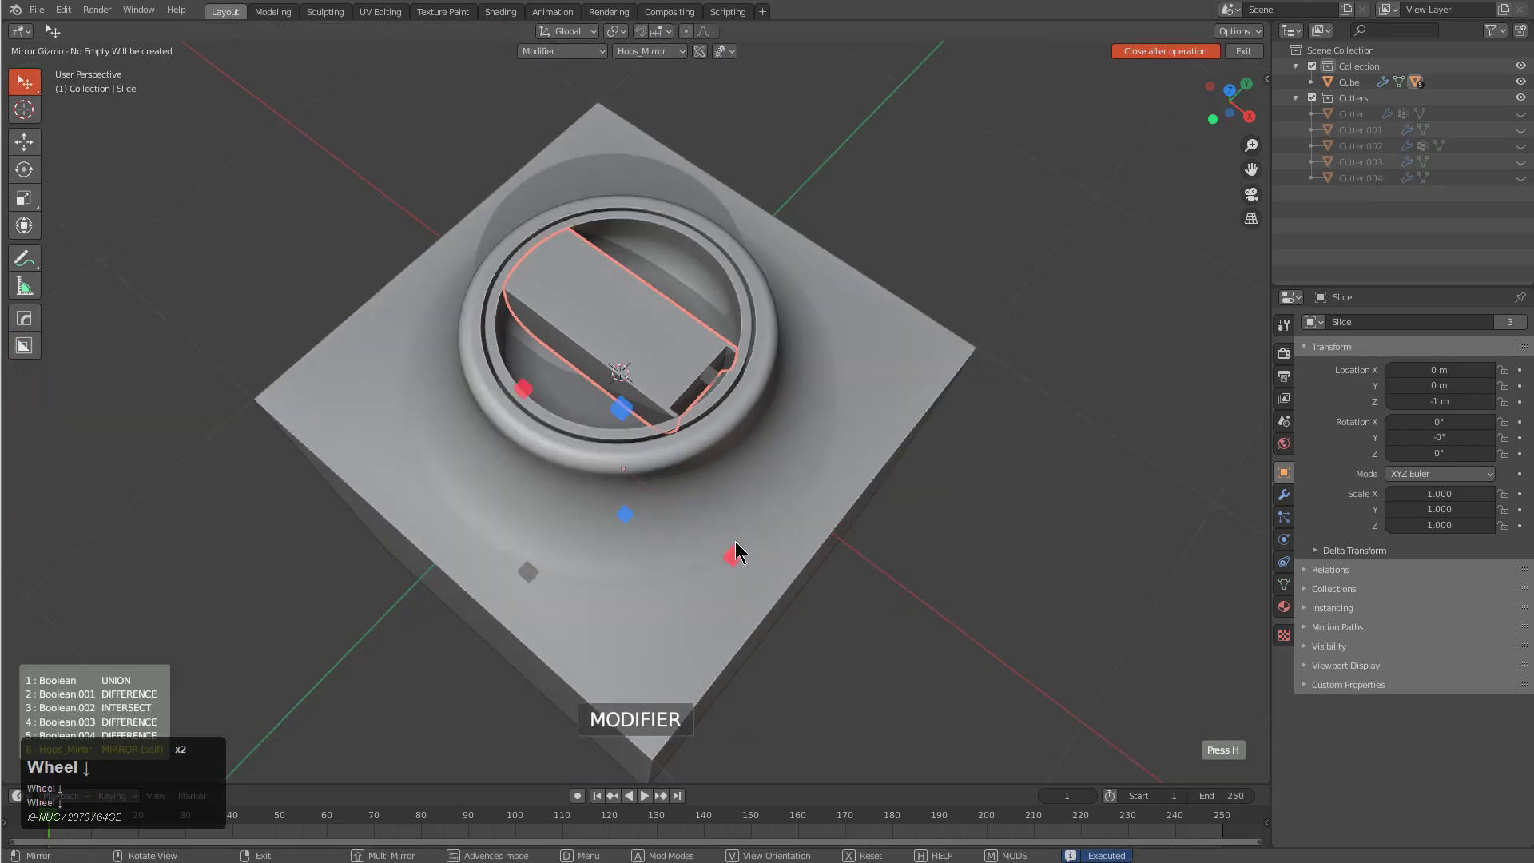
left_click(734, 557)
scroll(703, 390, "up", 3)
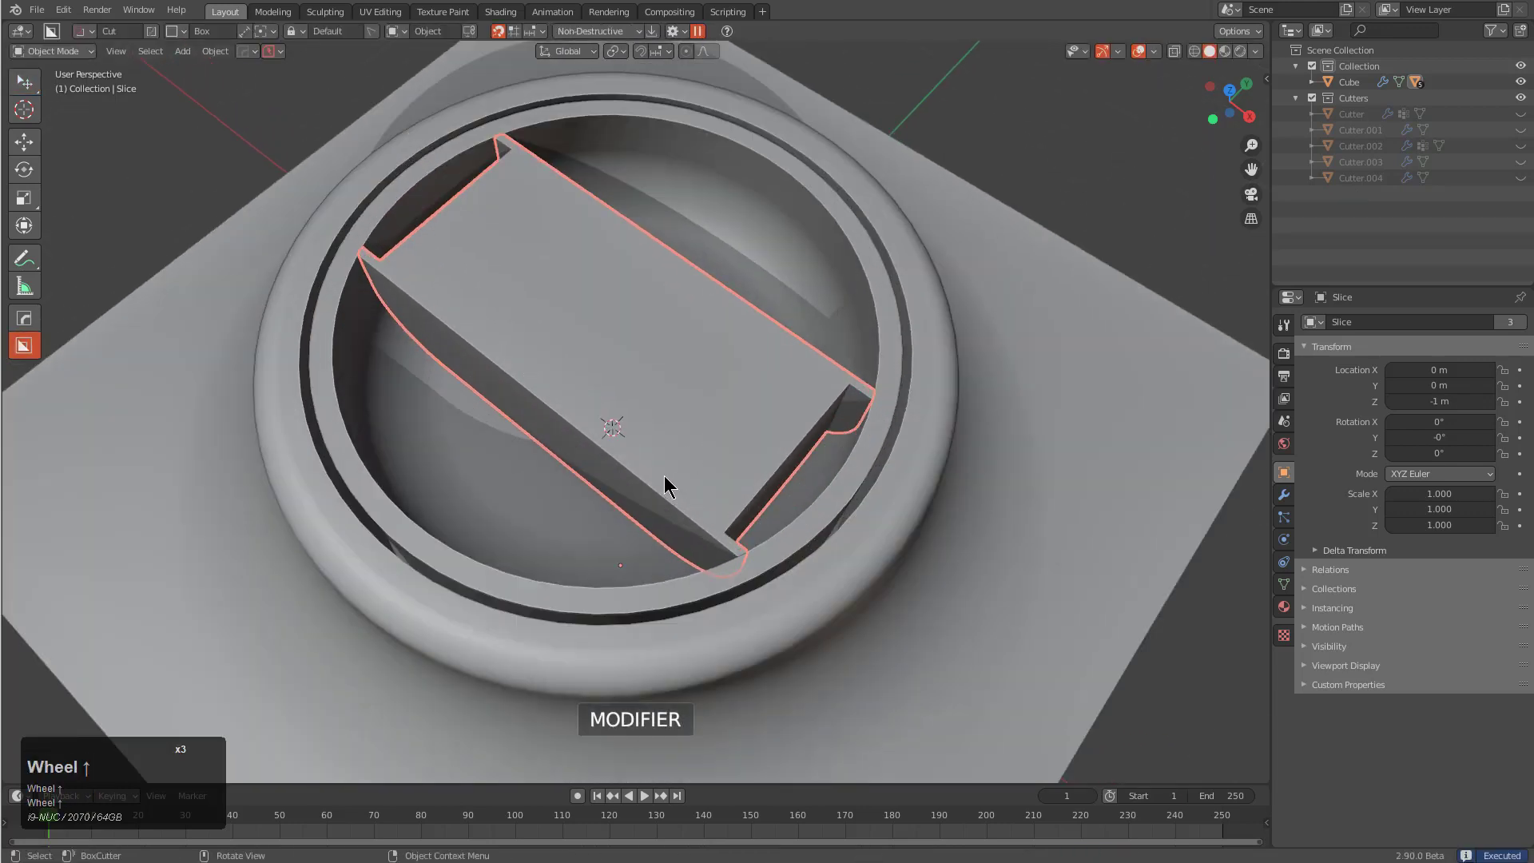
mouse_move(664, 476)
left_mouse_down()
mouse_move(670, 530)
mouse_move(517, 176)
mouse_move(510, 192)
left_mouse_up()
Step: Finish the mirrored notch and cut a bevelled, rounded rectangular opening into the Slice bar
left_click(665, 557)
left_click(721, 495)
key("b")
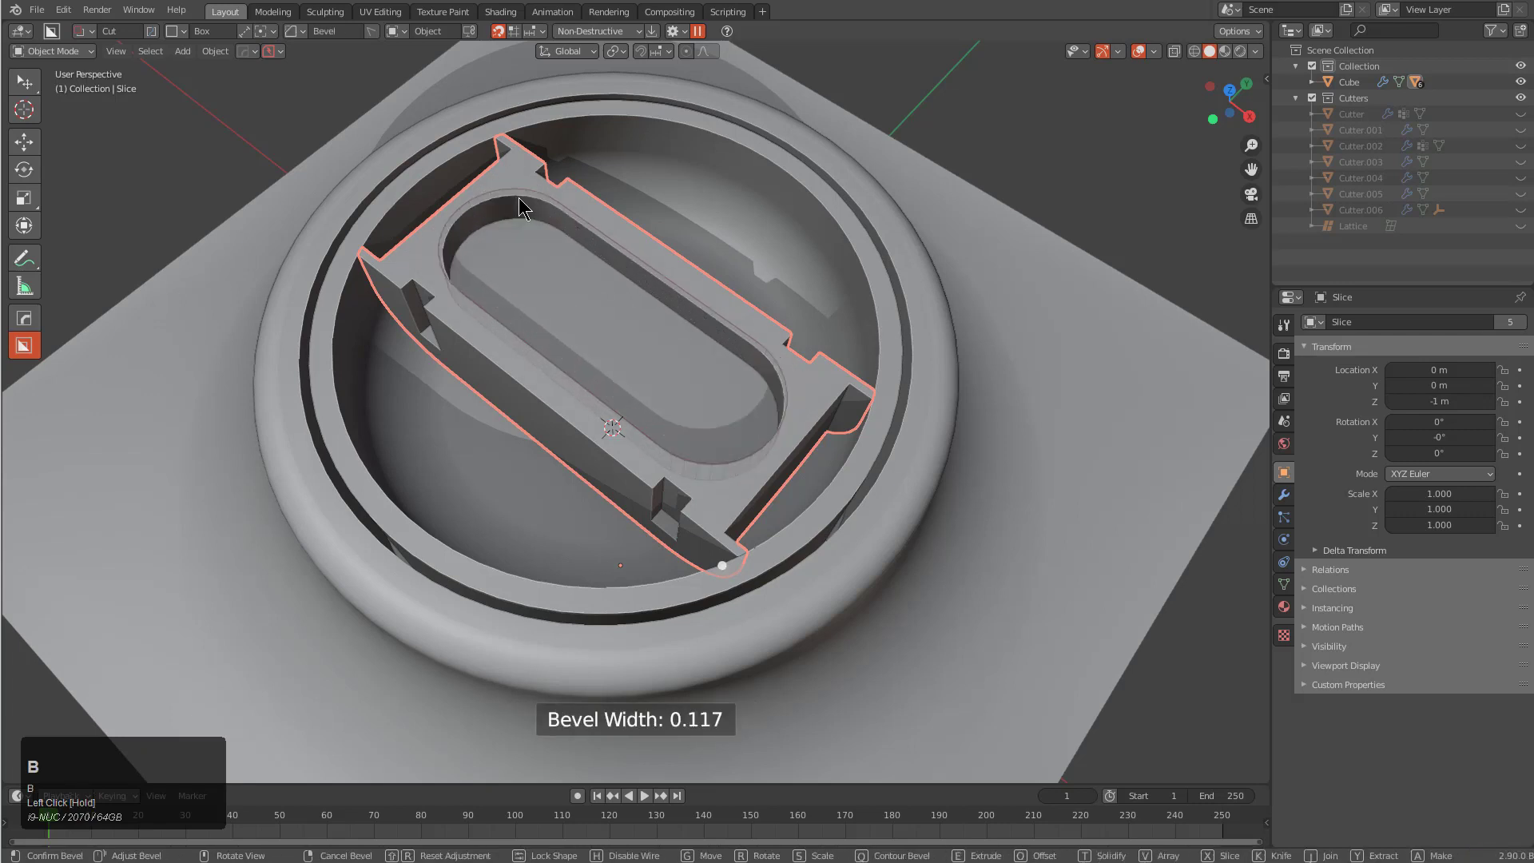
scroll(311, 200, "down", 4)
scroll(325, 194, "down", 1)
key("space")
Step: Cut three small box notches into the frame's walls
middle_click_drag(613, 348, 609, 326)
left_click_drag(589, 345, 692, 446)
key("space")
left_click_drag(648, 395, 679, 395)
key("space")
mouse_move(679, 395)
middle_mouse_down()
mouse_move(717, 436)
mouse_move(574, 415)
middle_mouse_up()
left_click_drag(536, 396, 539, 372)
key("space")
scroll(642, 416, "down", 3)
Step: Try rotating the Slice piece around Z, then cancel so it stays at 0°
key("alt+a")
mouse_move(672, 438)
middle_mouse_down()
mouse_move(614, 389)
mouse_move(723, 440)
mouse_move(761, 385)
mouse_move(726, 415)
mouse_move(678, 414)
mouse_move(746, 394)
mouse_move(740, 411)
middle_mouse_up()
scroll(699, 427, "up", 3)
left_click(677, 414)
key("r")
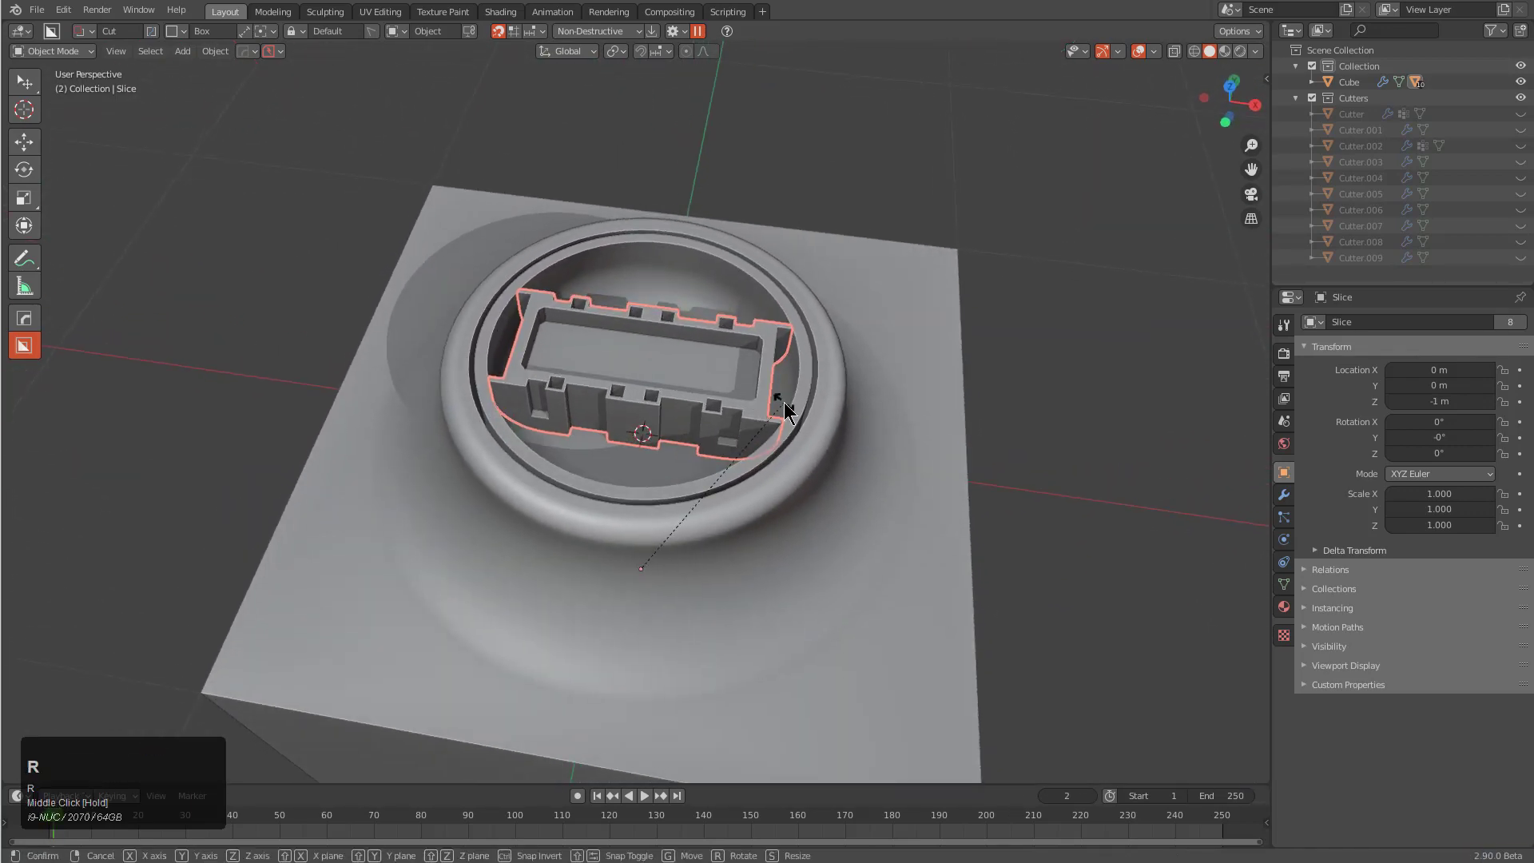
key("z")
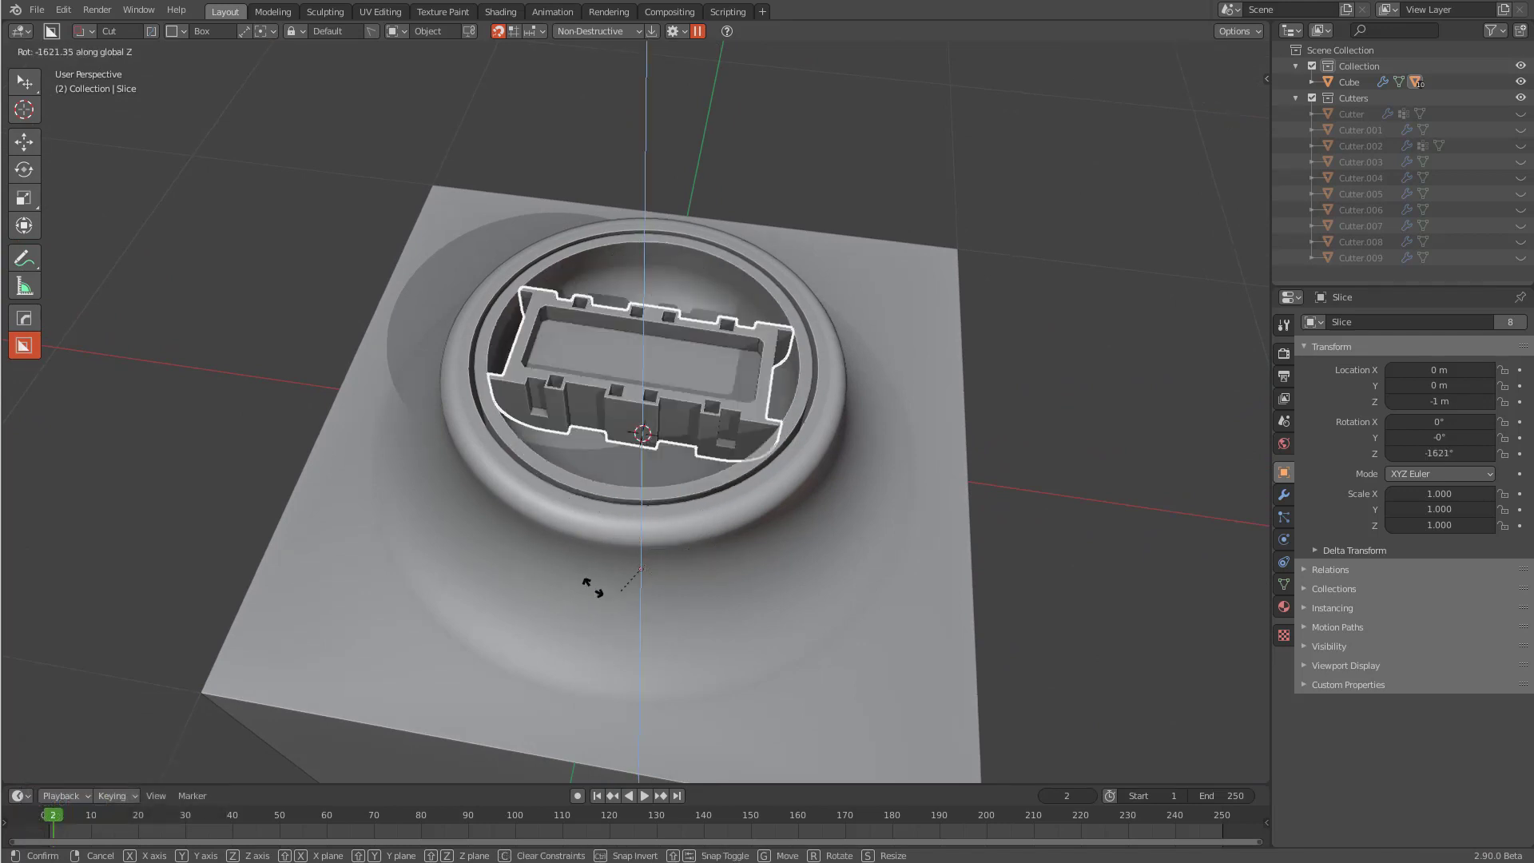
right_click(731, 441)
scroll(772, 432, "up", 2)
key("alt+a")
middle_click_drag(836, 411, 762, 404, "shift")
scroll(804, 428, "down", 2)
scroll(774, 421, "down", 2)
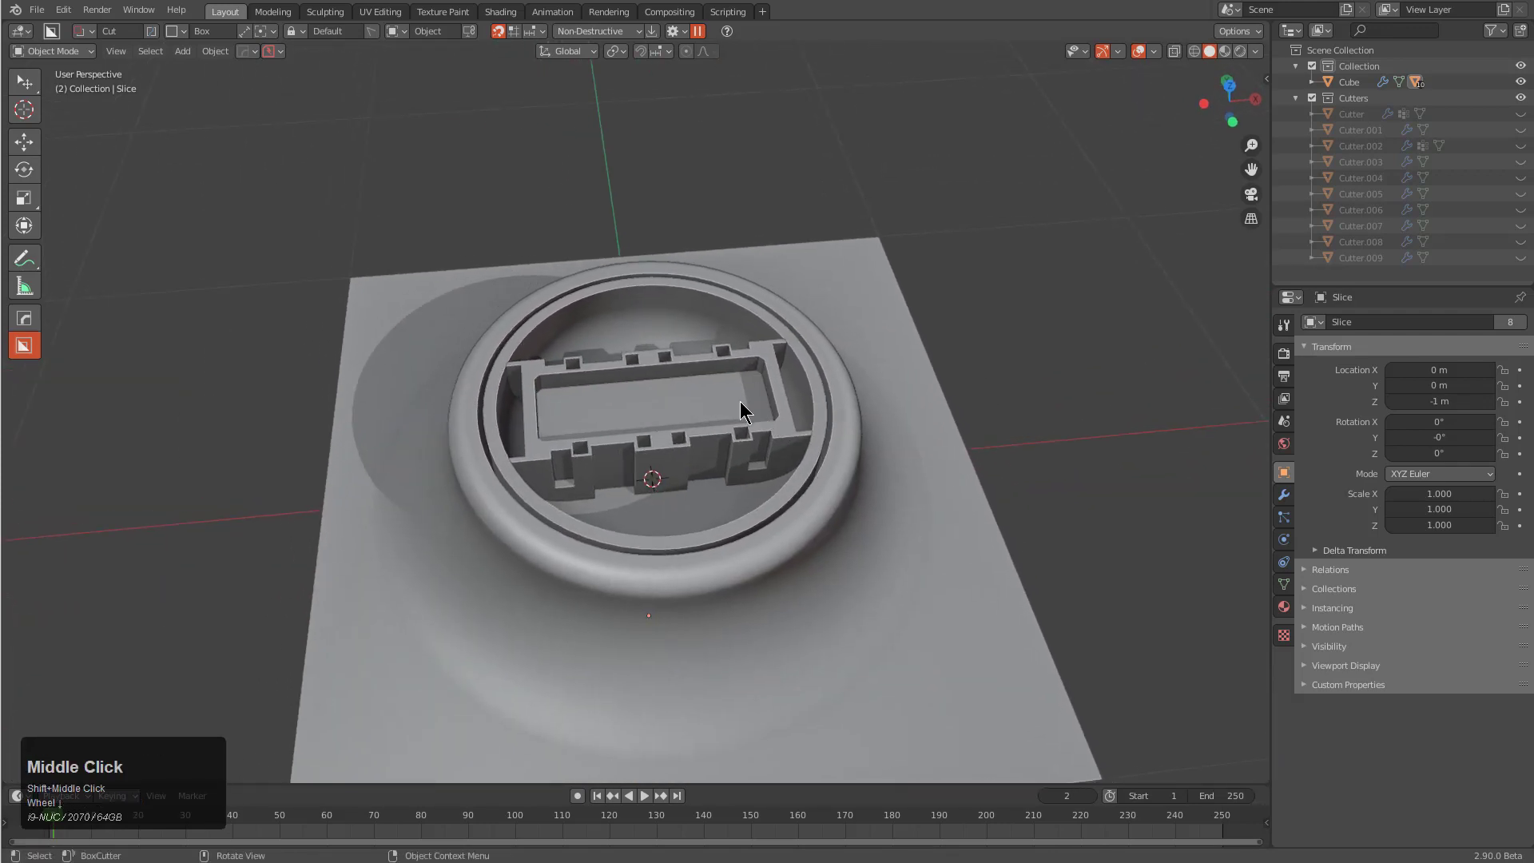
Step: Select the cube and cycle its boolean cutters to show Cutter.002
left_click(830, 376)
key("q")
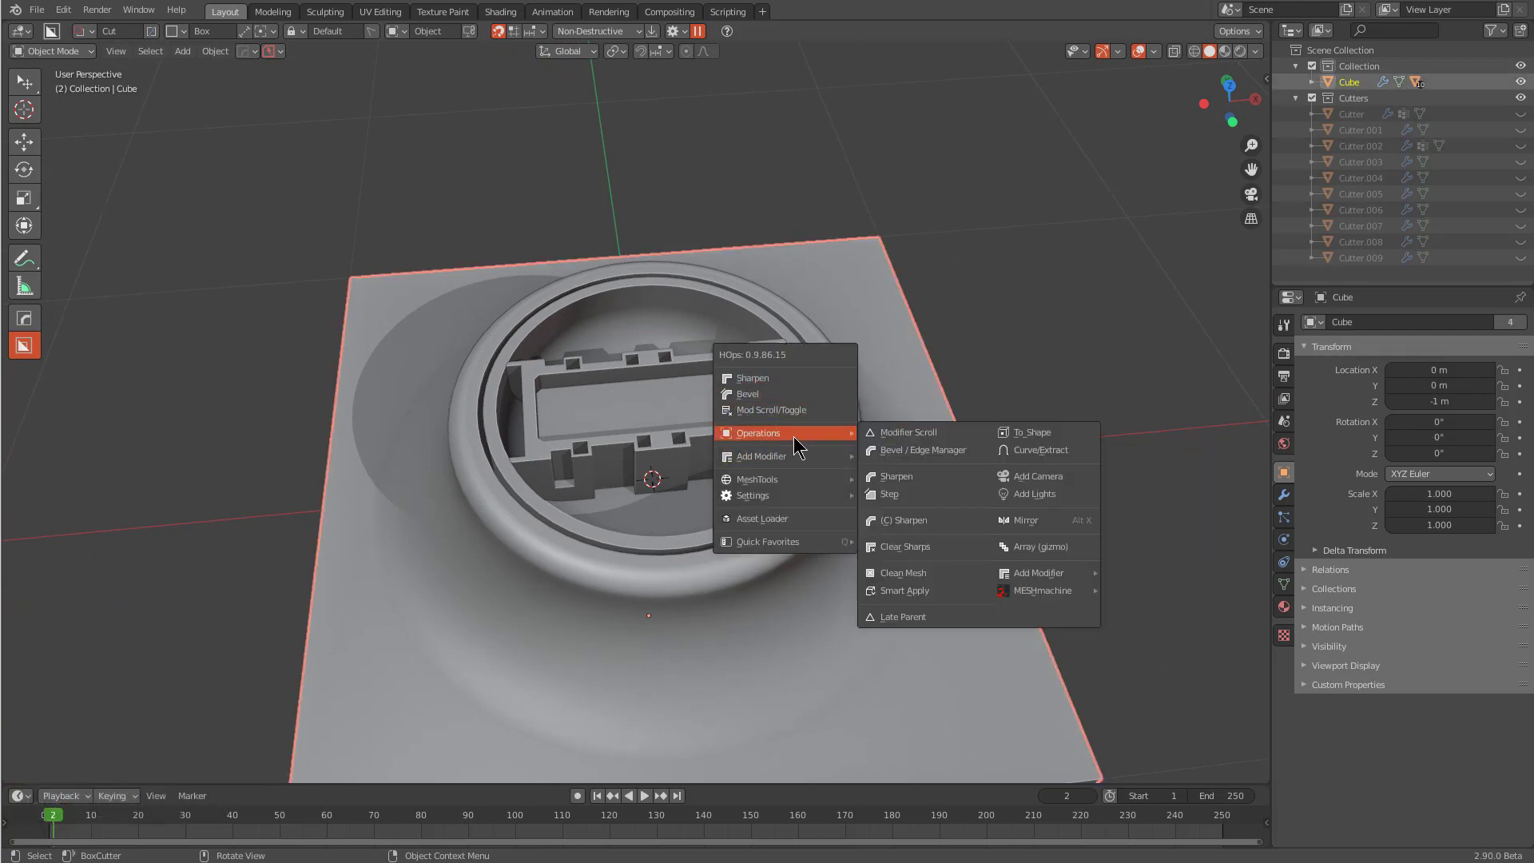
left_click(775, 410)
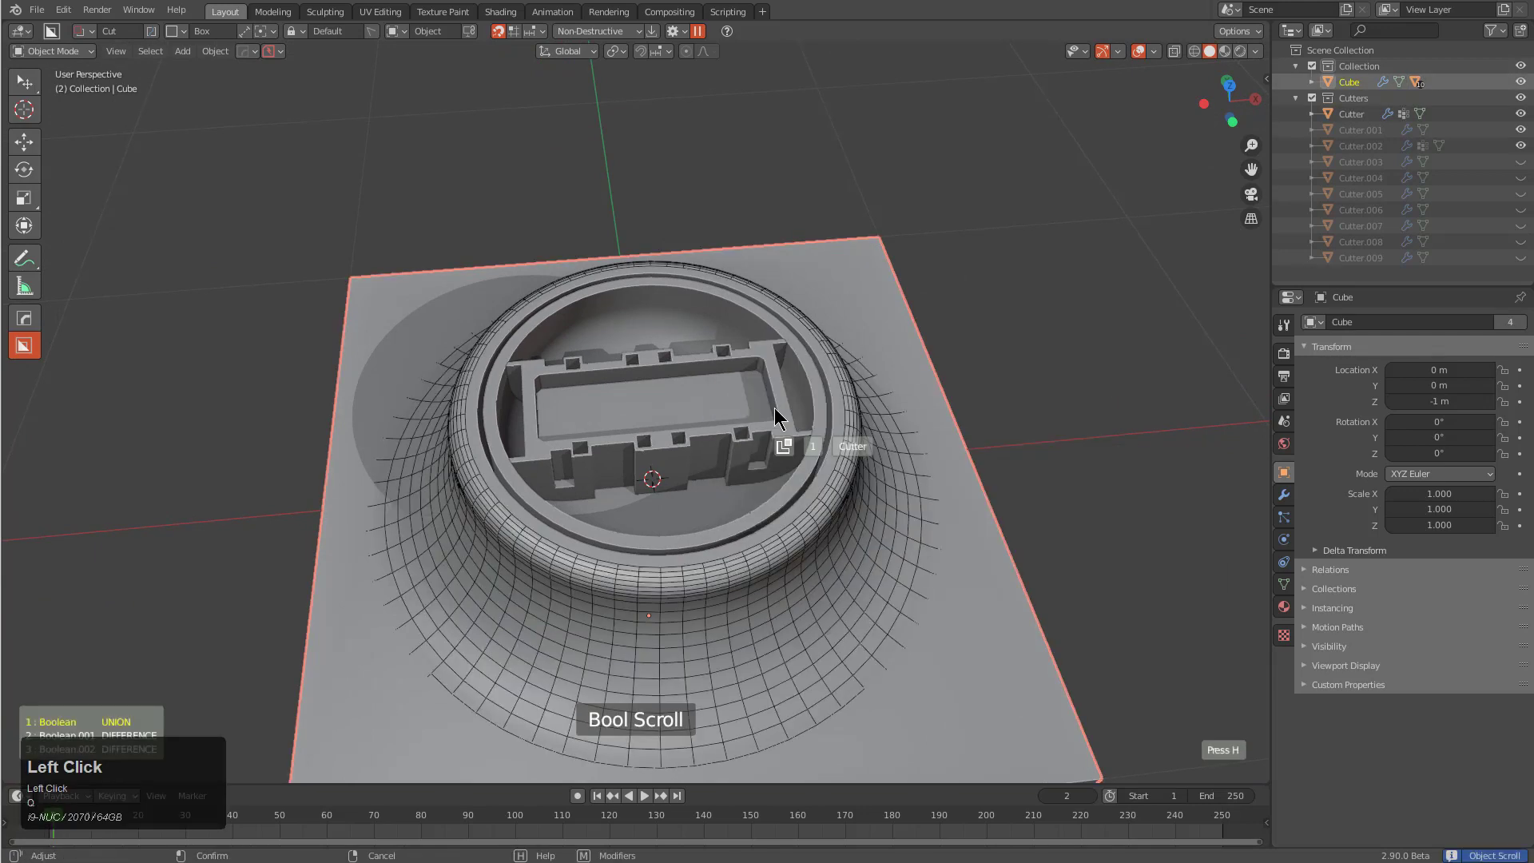
scroll(775, 412, "down", 1)
scroll(777, 417, "up", 1)
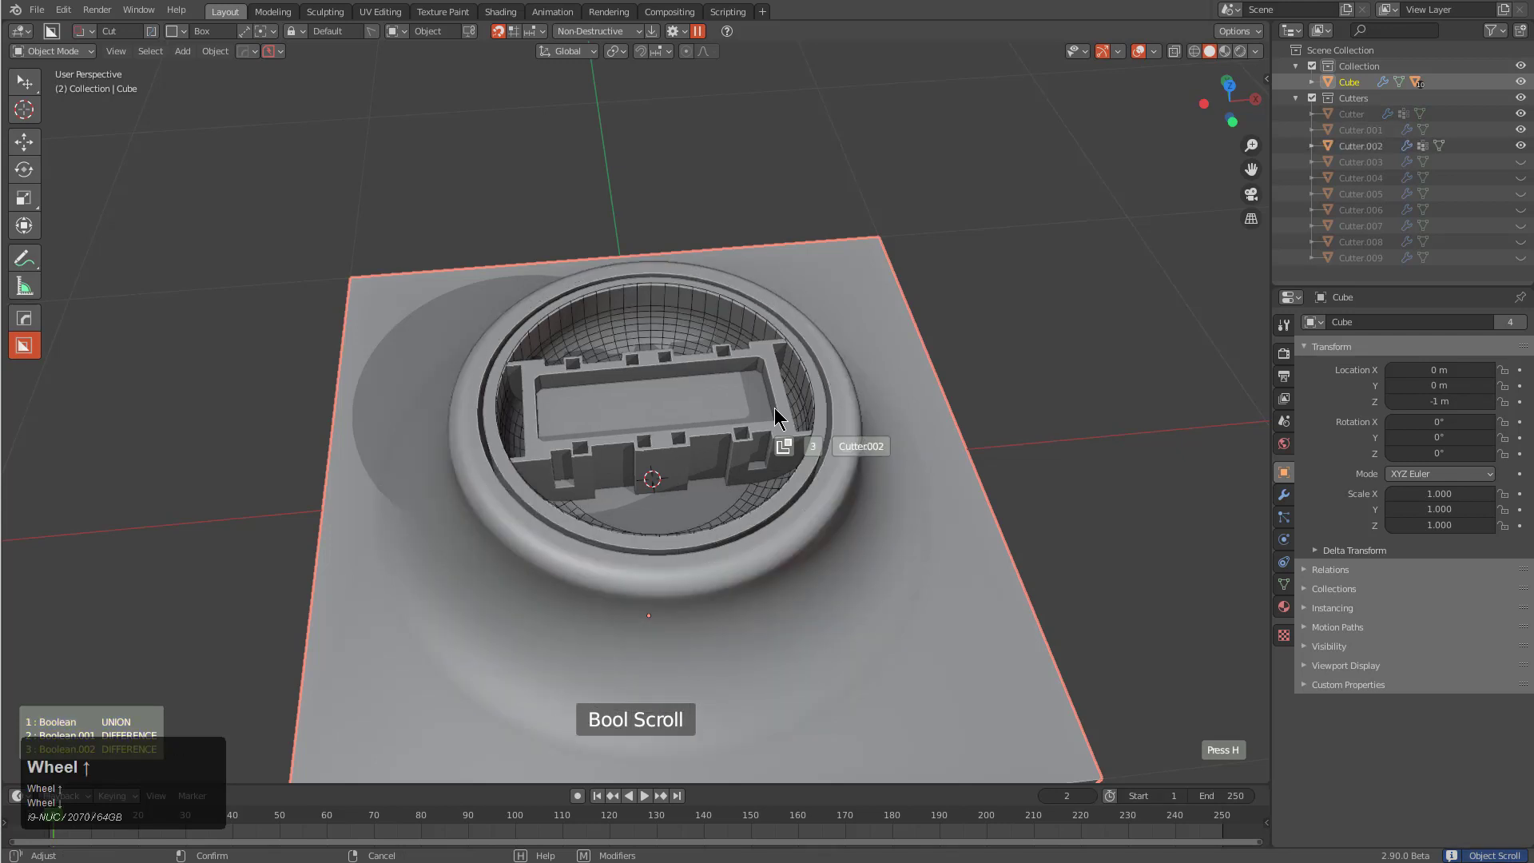
left_click(775, 411)
Step: Extract a ring curve from the cutter's outline and lower it along Z into the socket
key("Tab")
left_click(783, 373)
key("q")
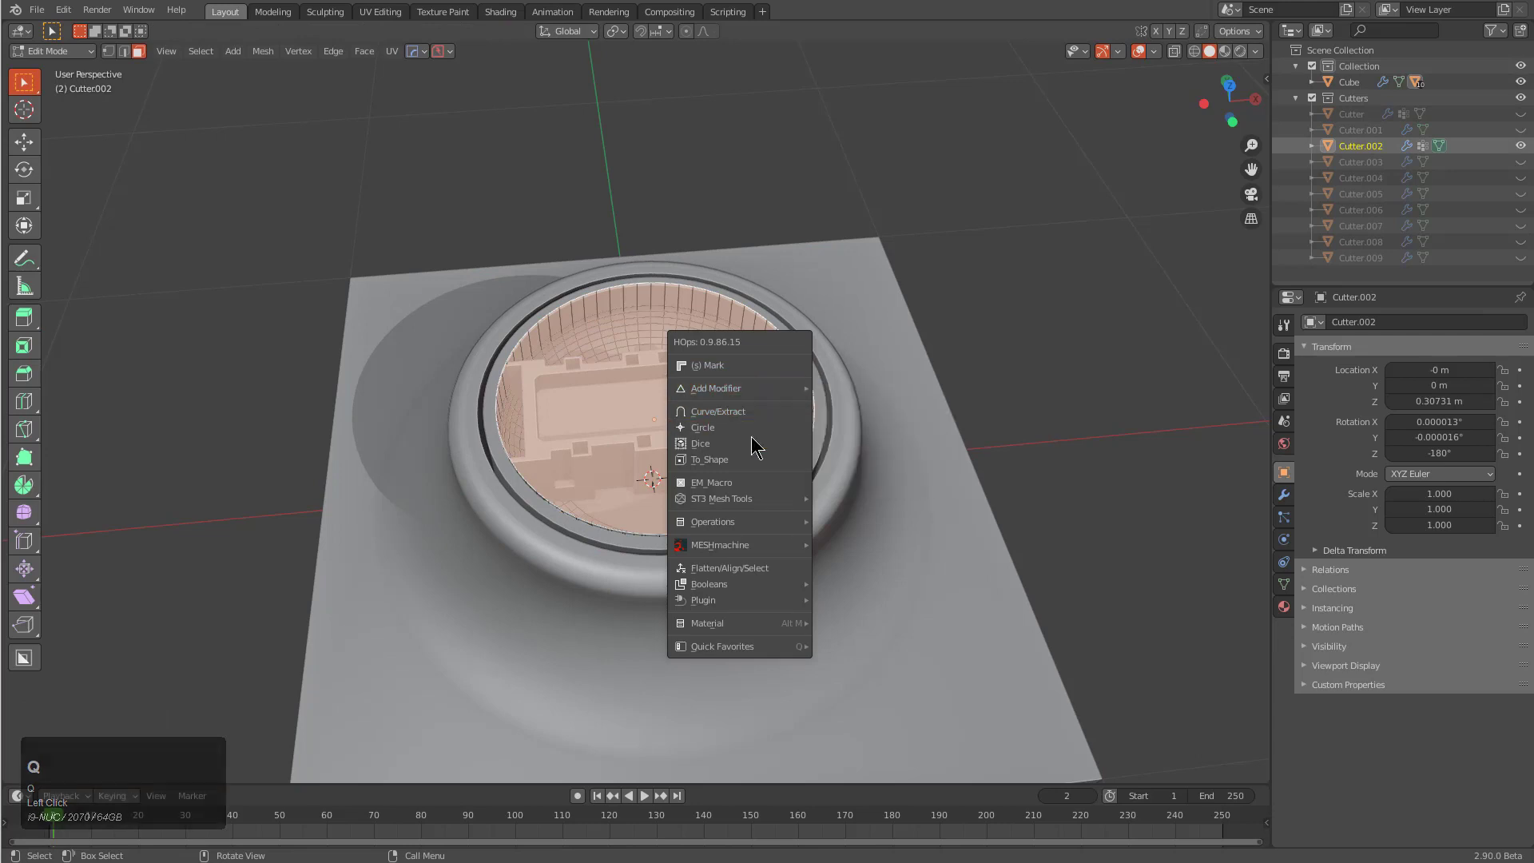
left_click(763, 411)
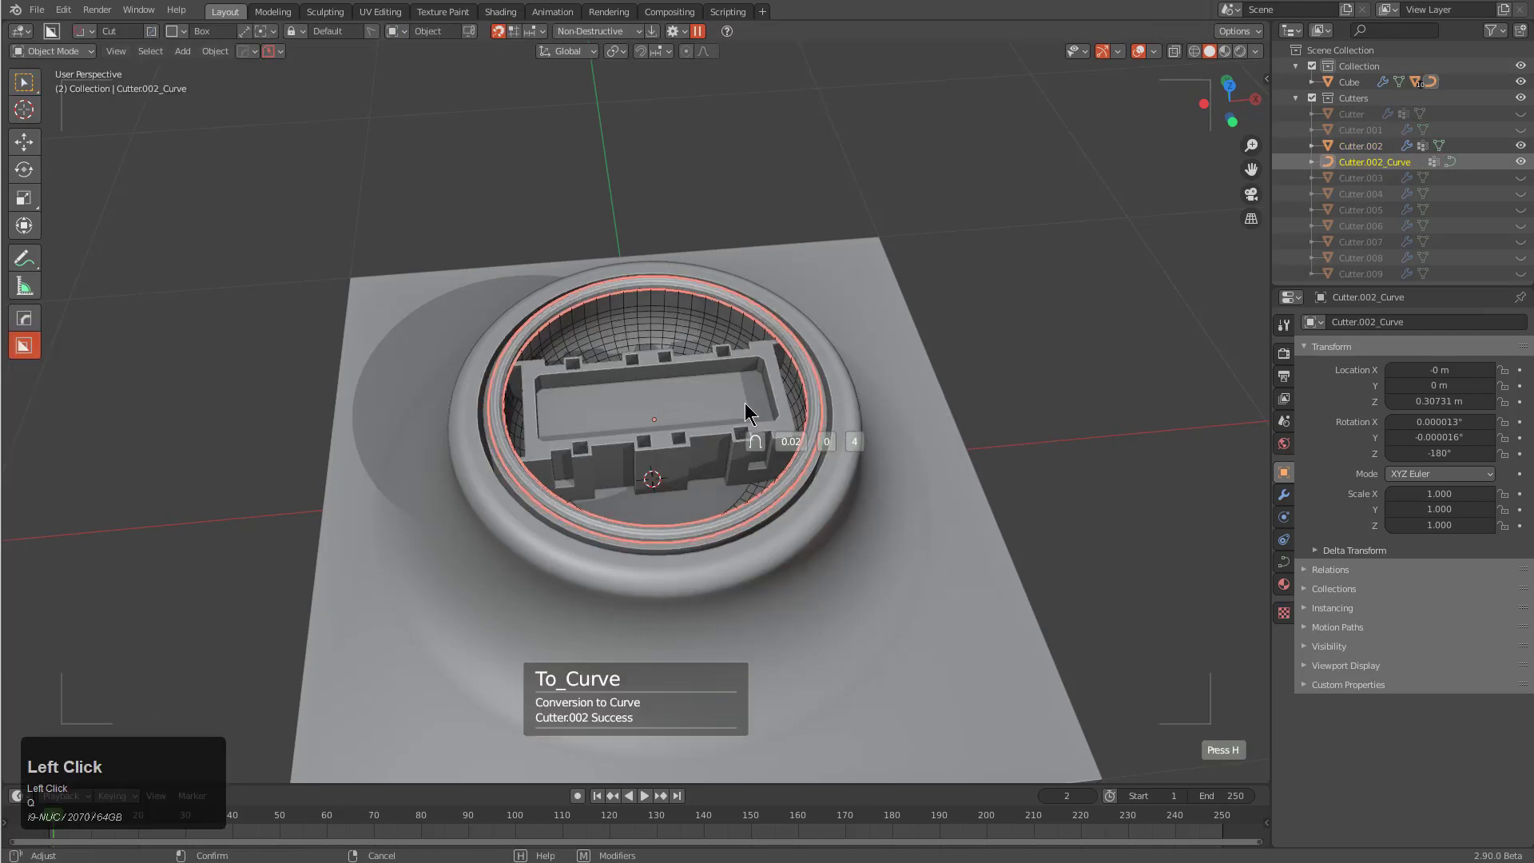
key("s")
scroll(862, 388, "up", 3)
key("g")
key("z")
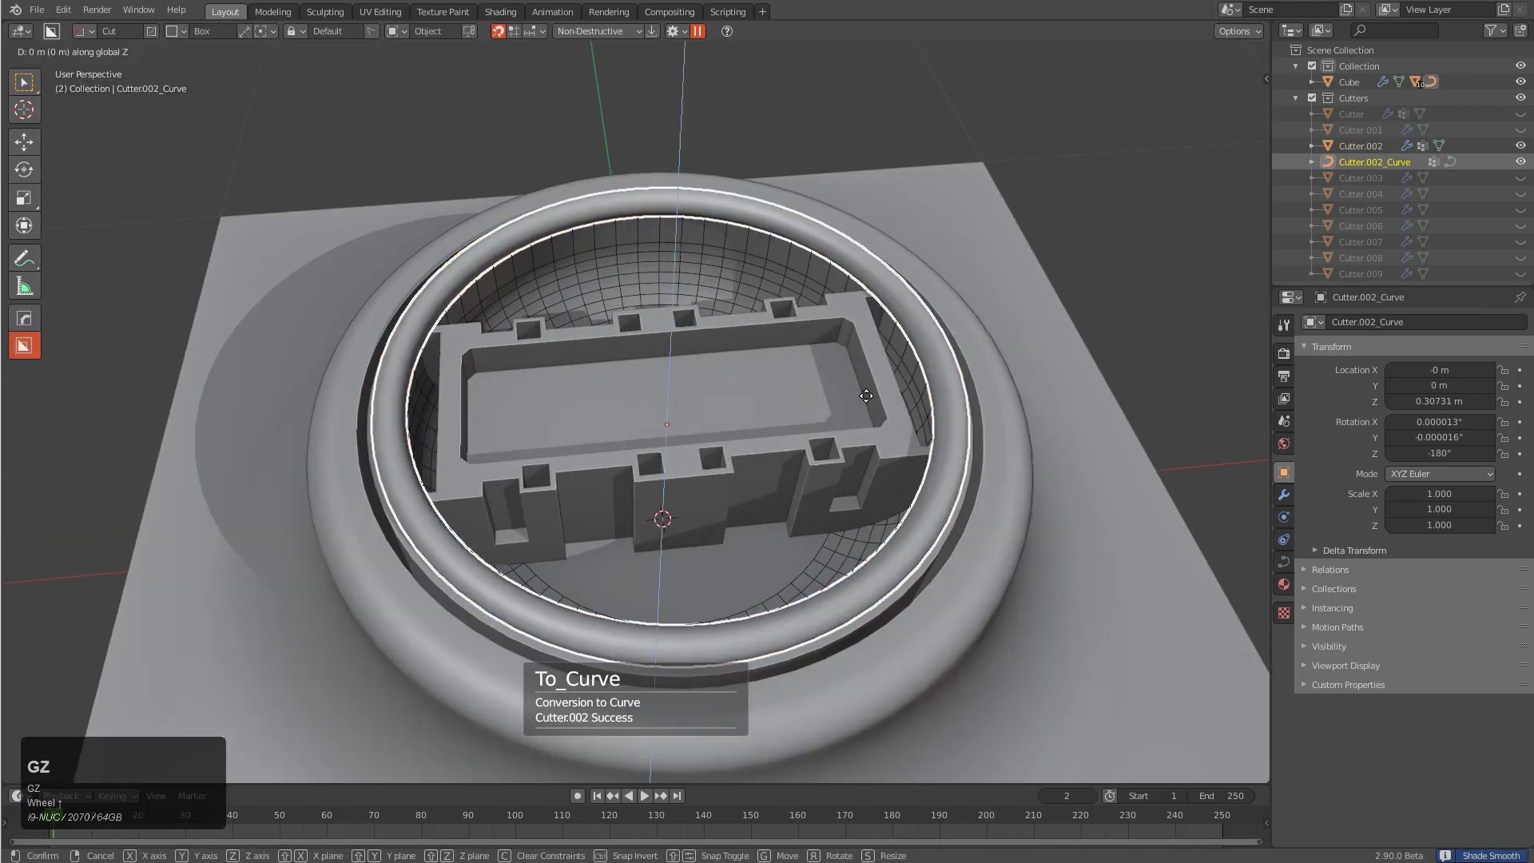
left_click(876, 422)
Step: Make the ring curve's bevel thinner with the Hard Ops bevel adjustment
key("q")
left_click(889, 418)
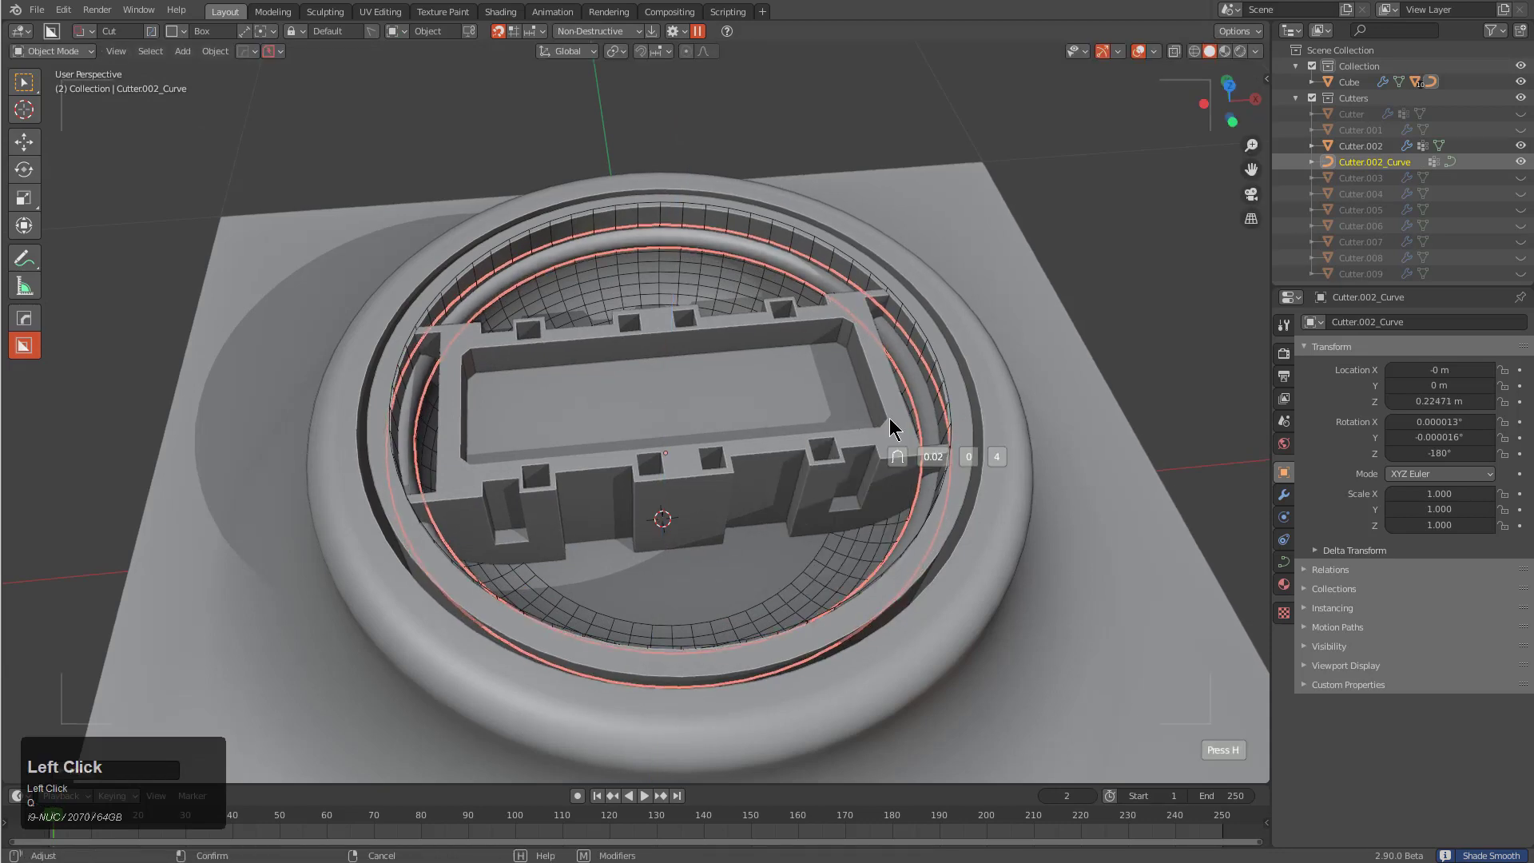
left_click(891, 417)
left_click(889, 415)
middle_click_drag(890, 416, 828, 412)
Step: Scale the ring curve to 0.969 and move it into Collection
left_click(728, 338)
key("s")
left_click(802, 396, "shift")
key("alt+a")
left_click(646, 295)
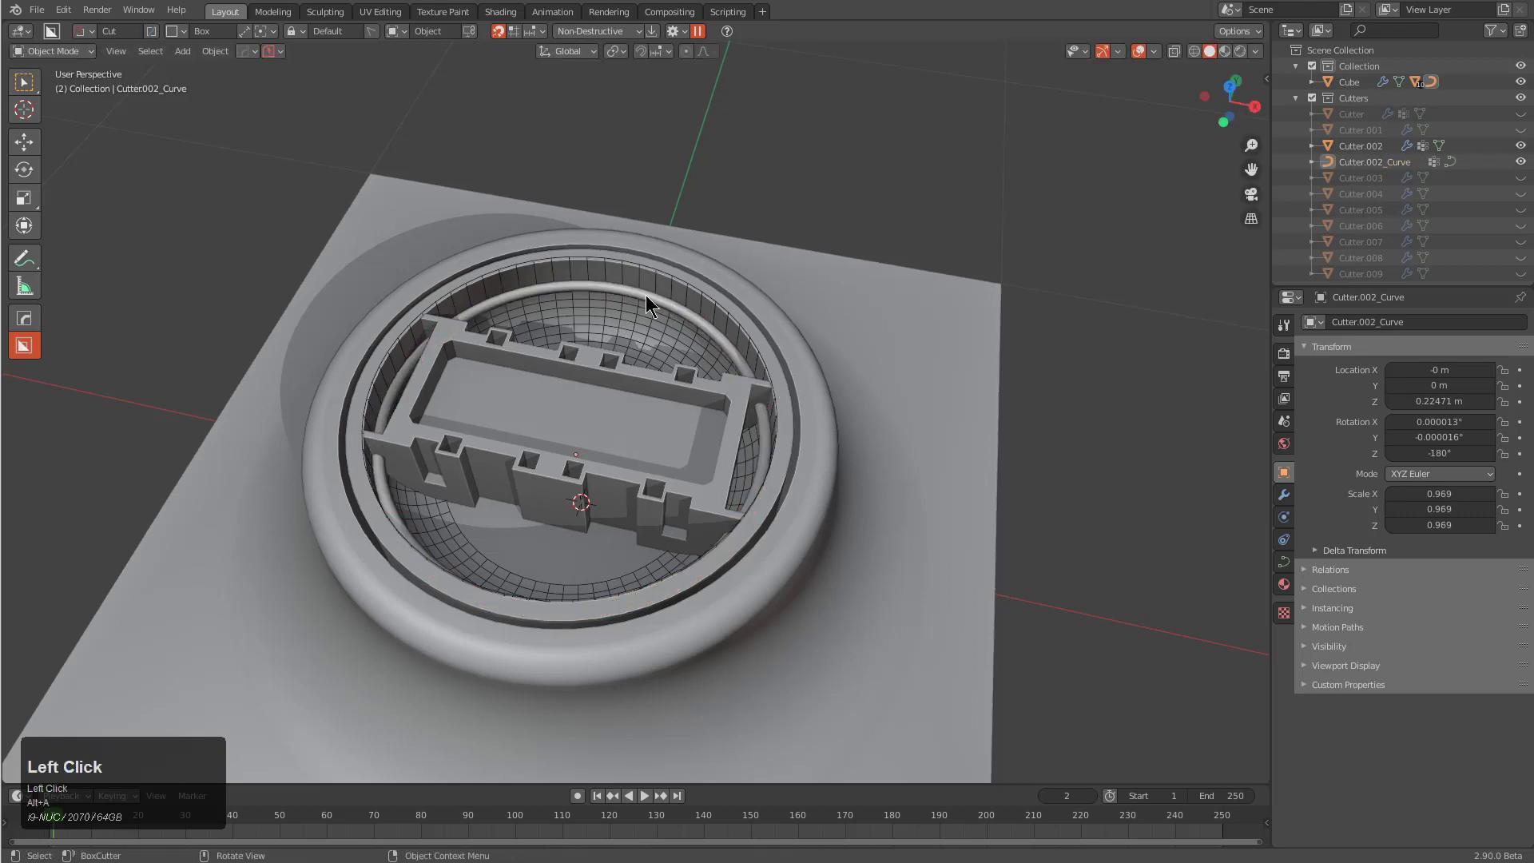
key("m")
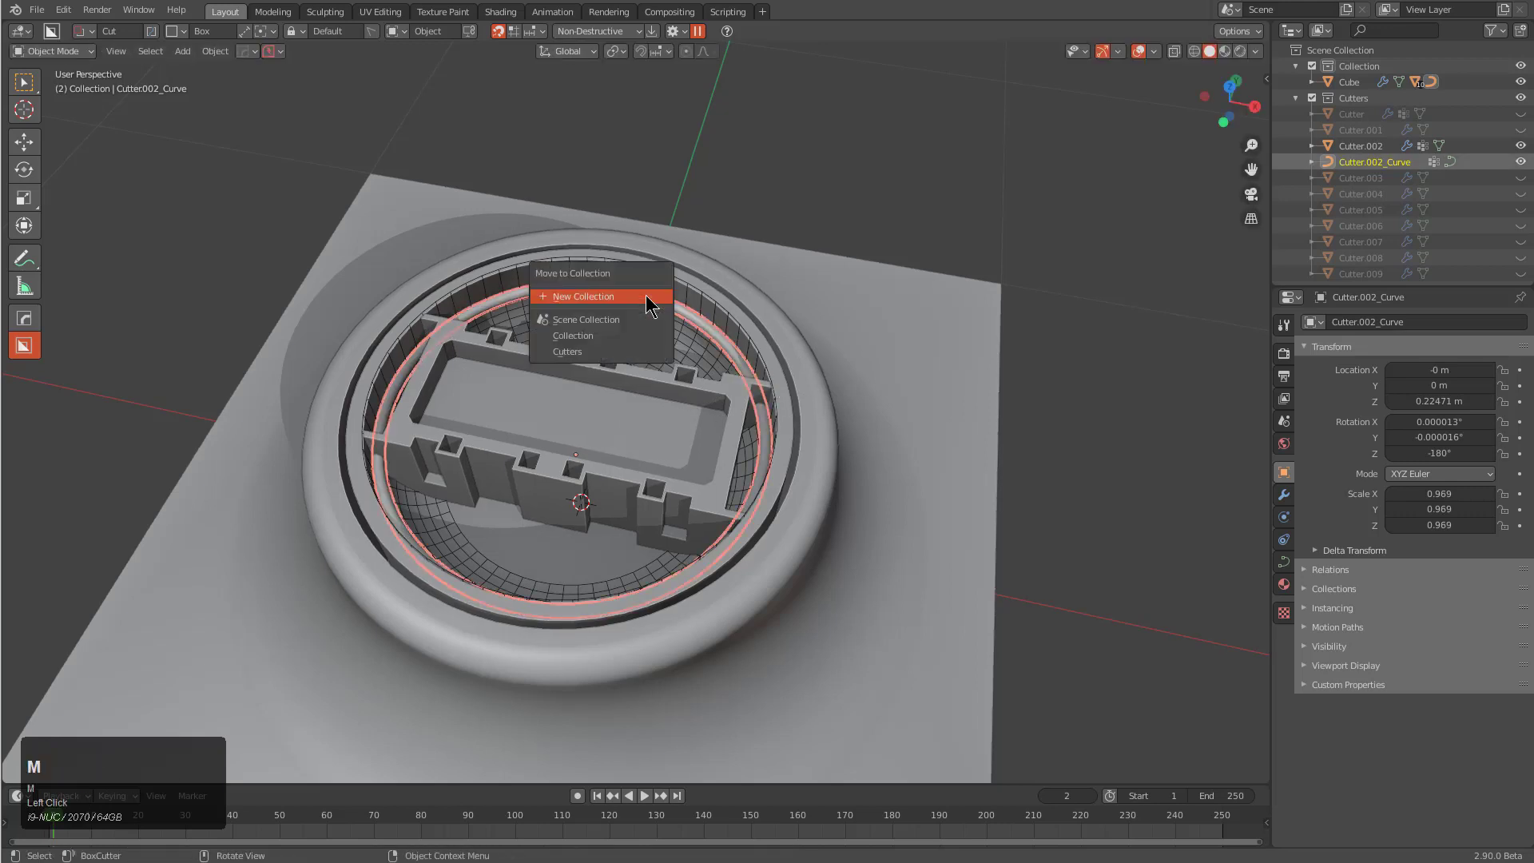
left_click(611, 334)
Step: Deselect everything and orbit the view to see the whole cube
middle_click_drag(632, 328, 679, 344)
key("alt+a")
scroll(725, 423, "down", 3)
middle_click_drag(731, 423, 719, 344)
scroll(605, 435, "down", 1)
scroll(624, 392, "up", 4)
middle_click_drag(719, 343, 736, 370)
scroll(729, 360, "down", 3)
Step: Add an armature and edit its bones in front orthographic view with X-ray on
key("shift+a")
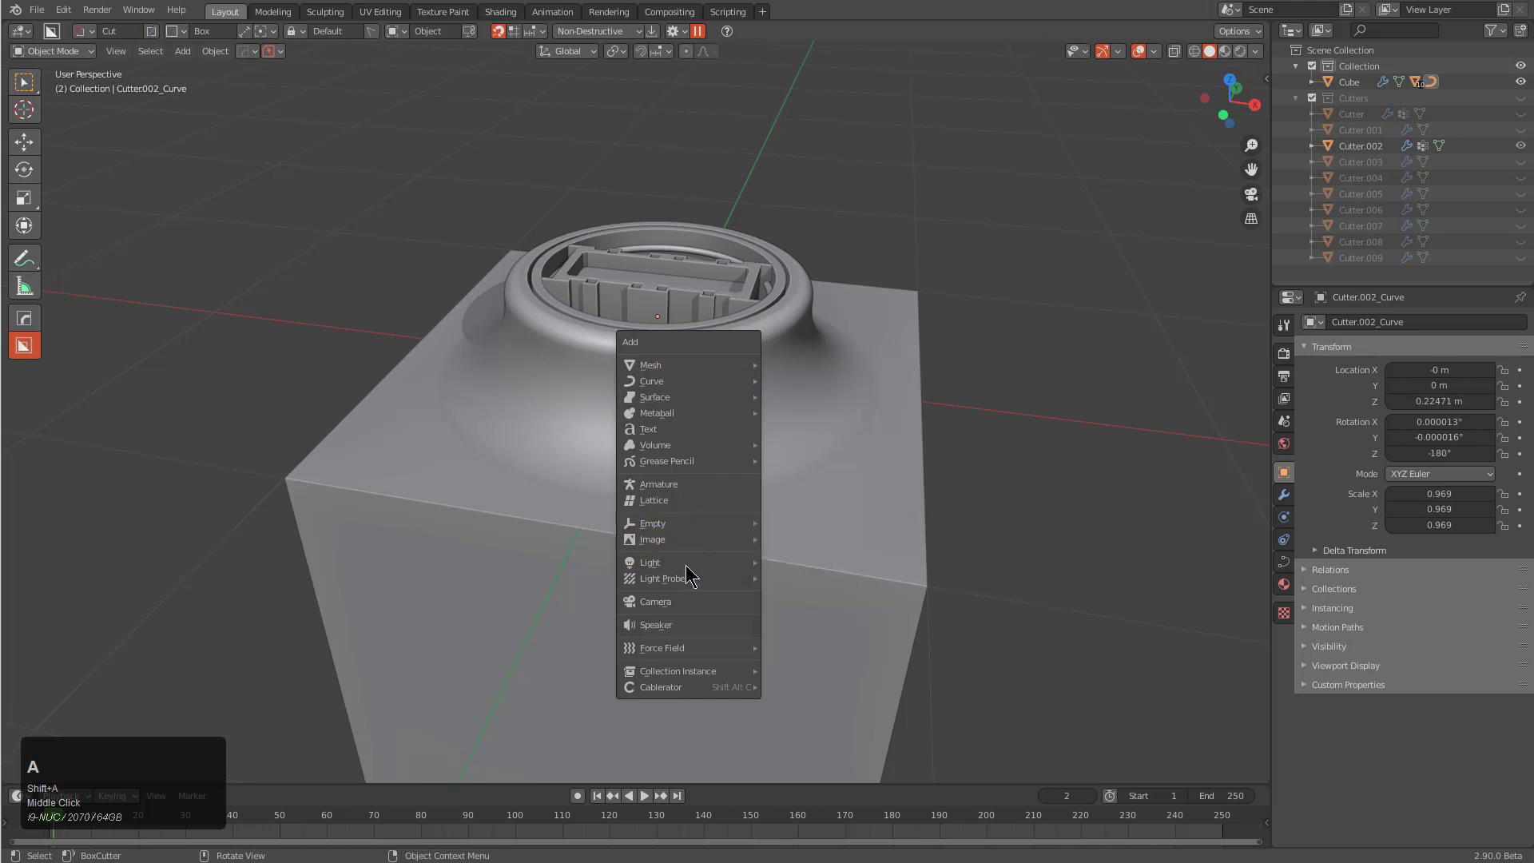
left_click(687, 486)
middle_click_drag(687, 486, 735, 475)
key("KP_5")
key("Tab")
scroll(737, 471, "up", 2)
key("alt+z")
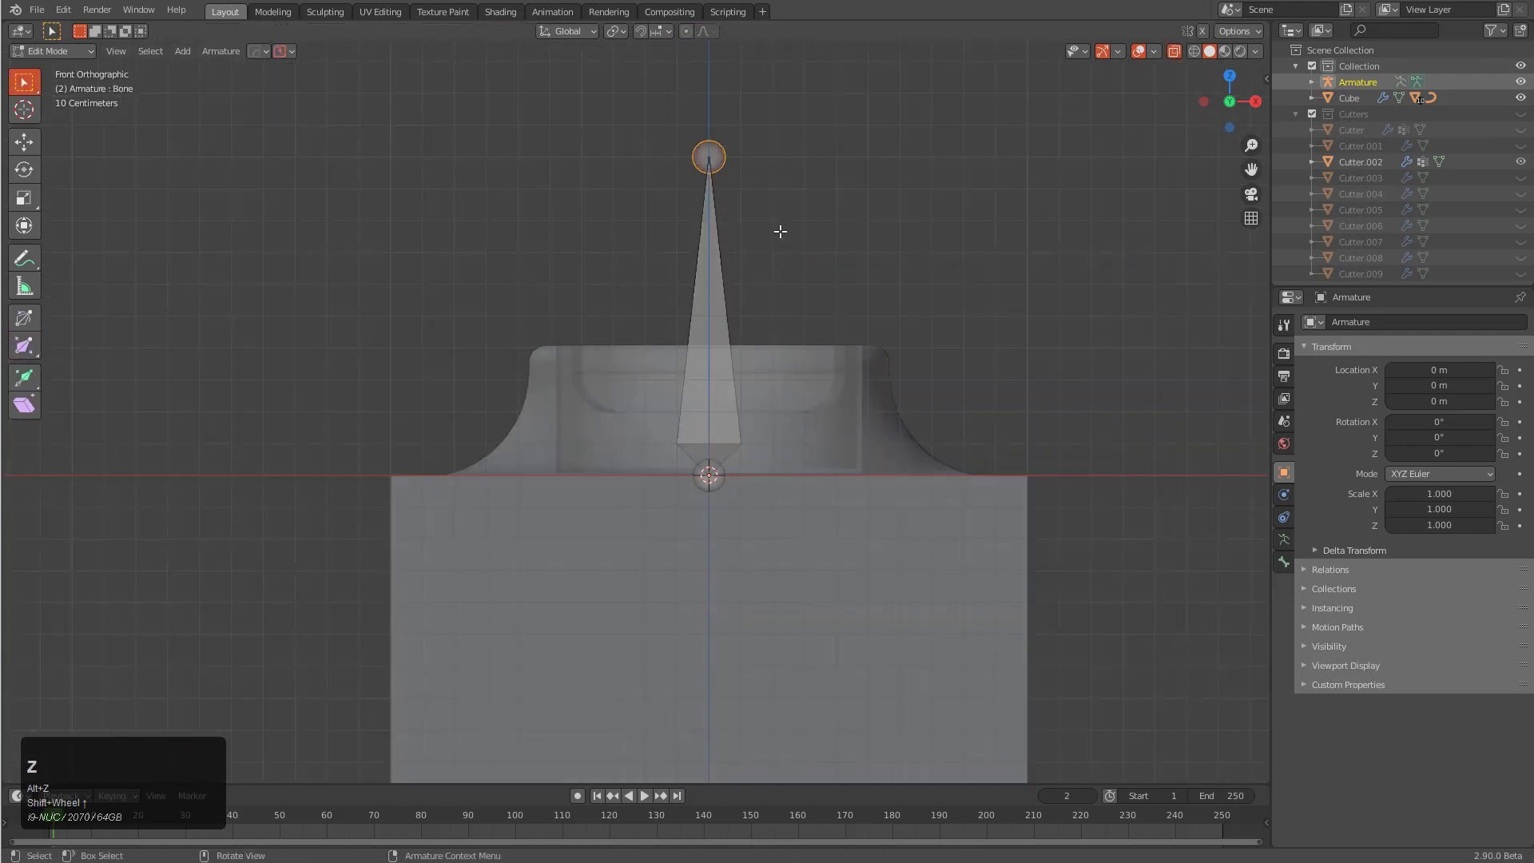
Step: Place the first bone at the cube's left edge, extrude upward, then horizontally along X
key("g")
left_click(512, 546, "ctrl")
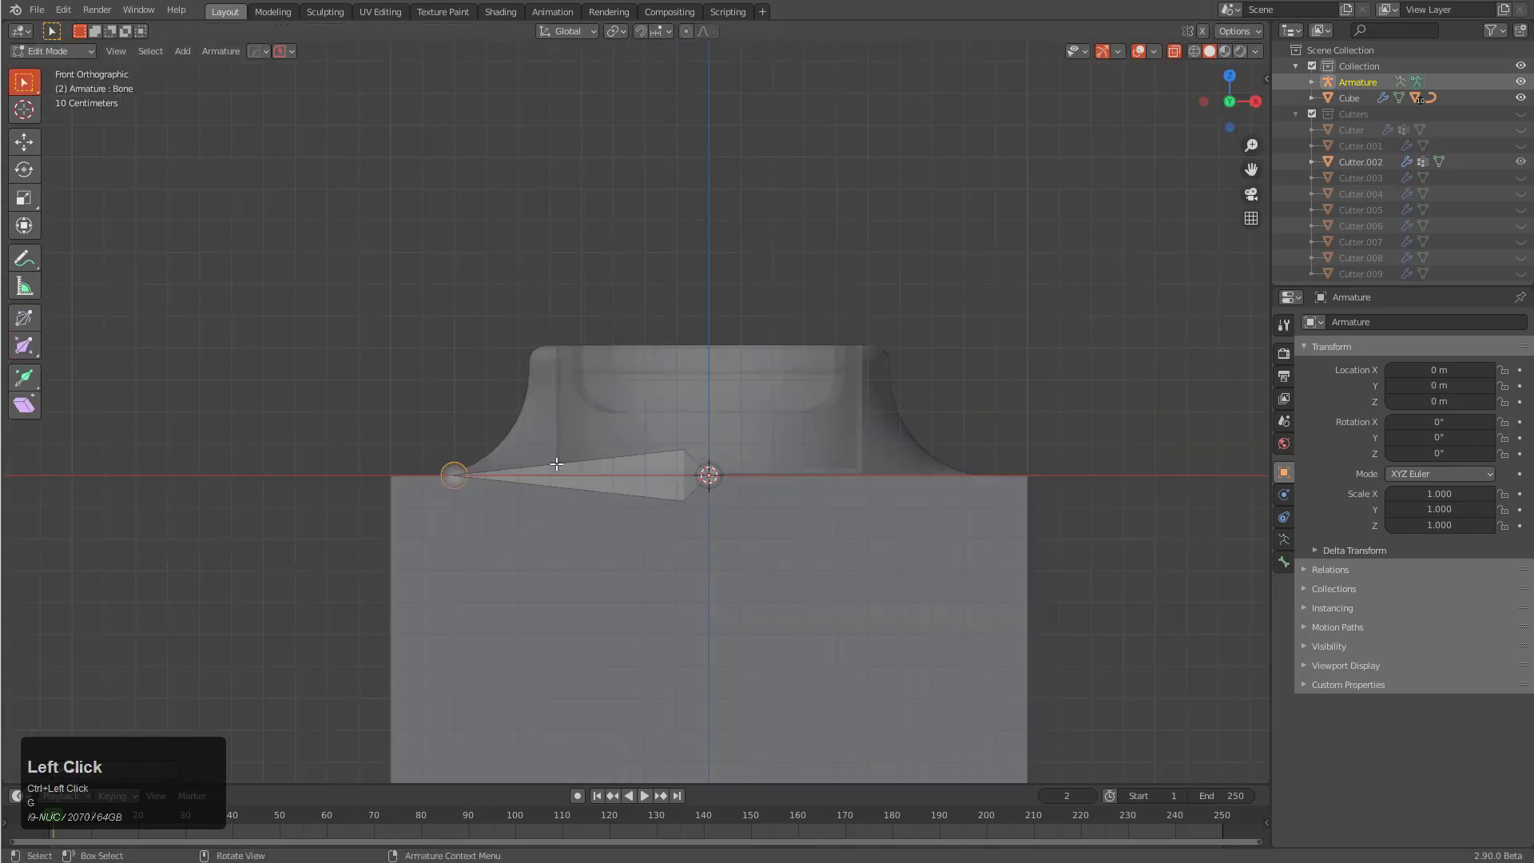
key("e")
left_click(575, 96)
key("g")
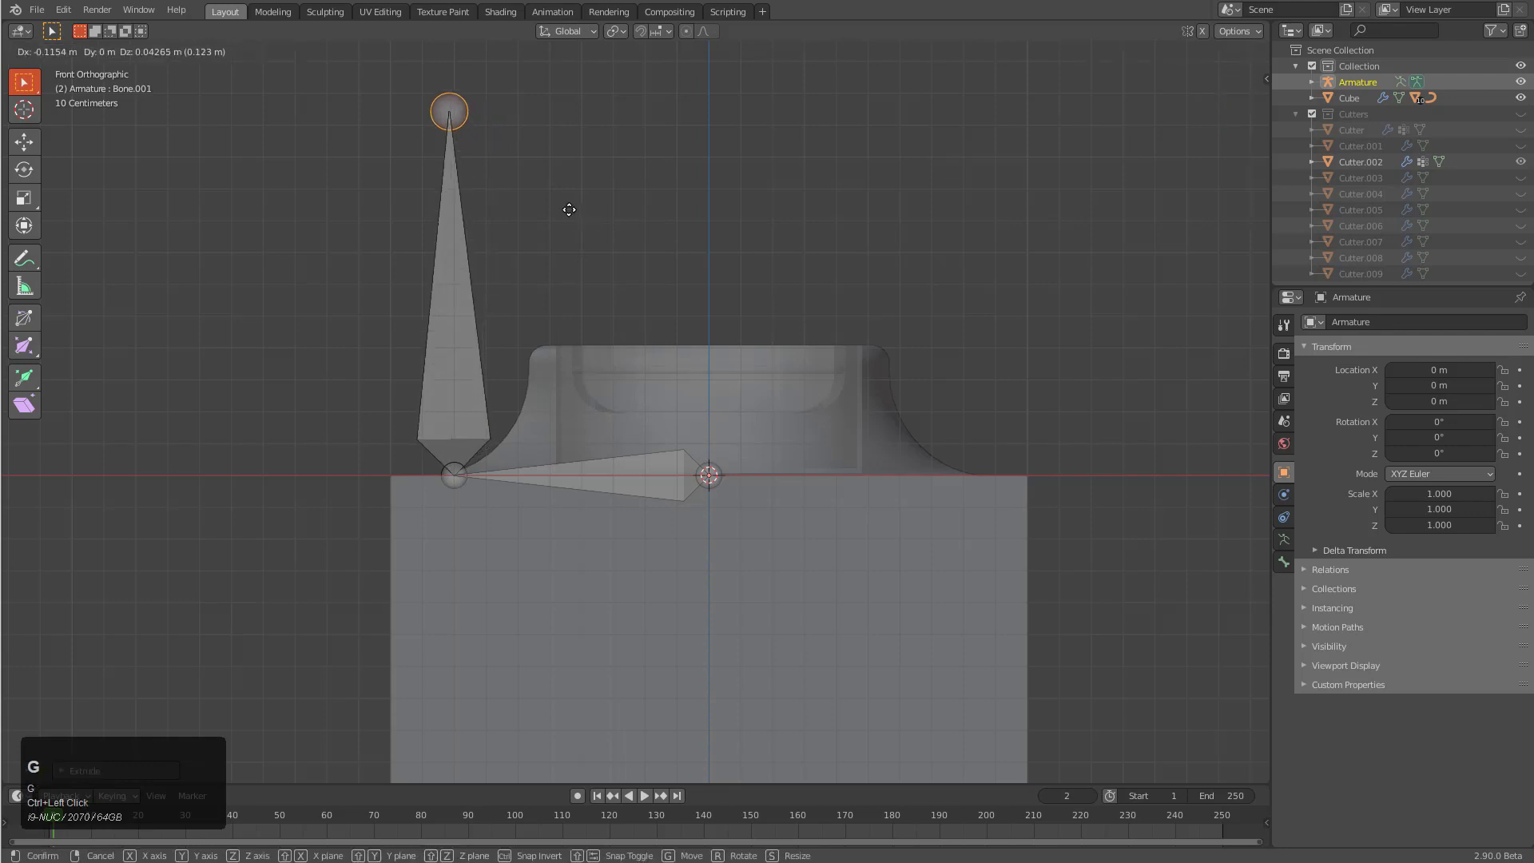
left_click(569, 192)
key("e")
key("x")
left_click(815, 190)
Step: Extrude bones down into the socket and to the right, then exit Edit Mode and X-ray
key("e")
key("z")
left_click(814, 476)
key("e")
left_click(911, 419)
scroll(848, 392, "up", 1)
middle_click_drag(839, 387, 703, 448)
key("Tab")
key("alt+z")
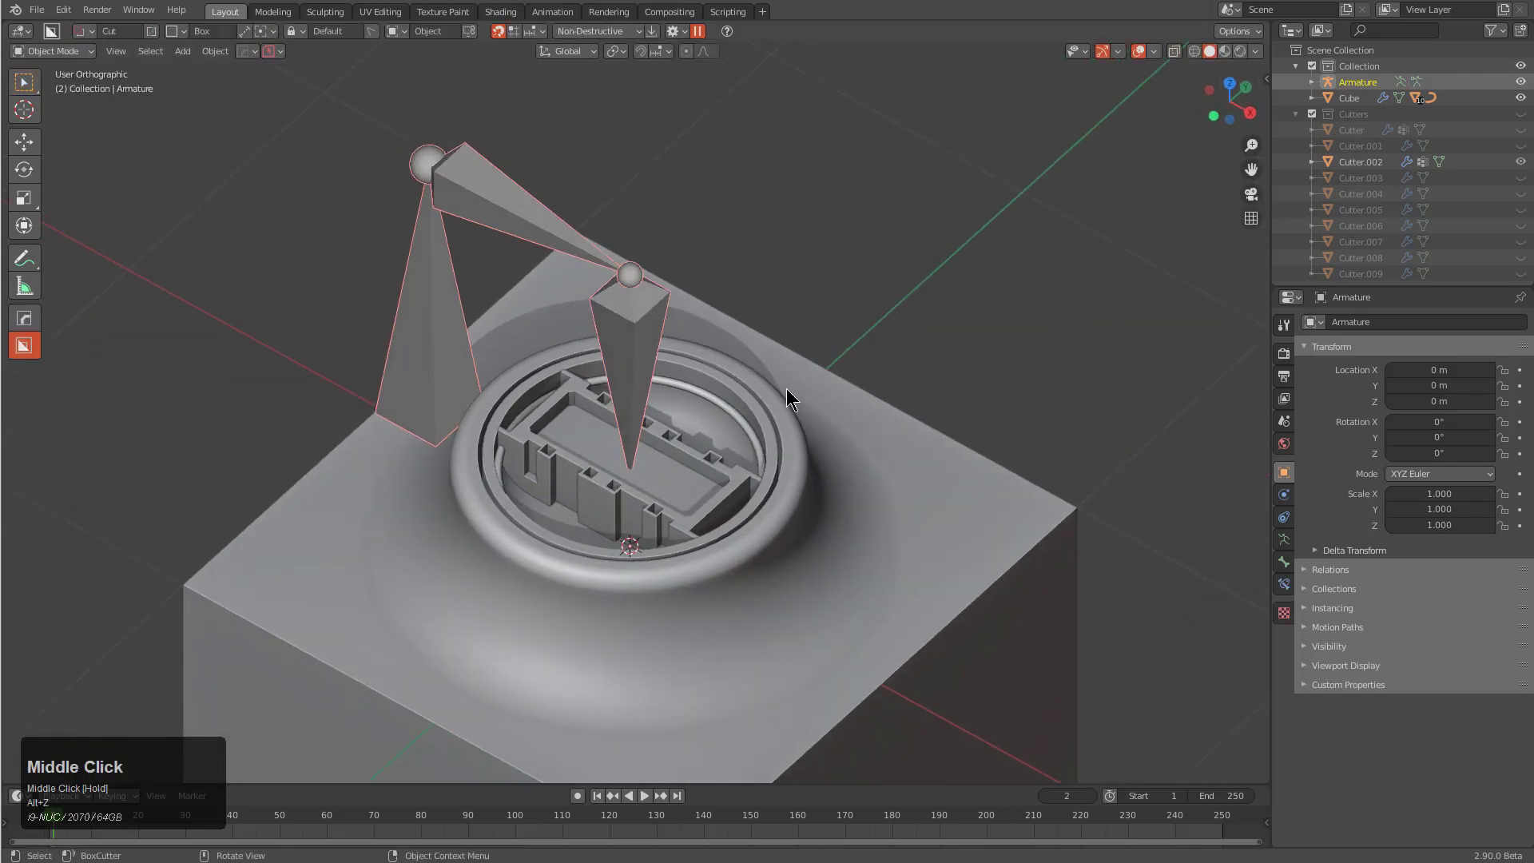
Step: In the HOps Helper, enable In Front and display the armature's bones as Stick
key("ctrl+grave")
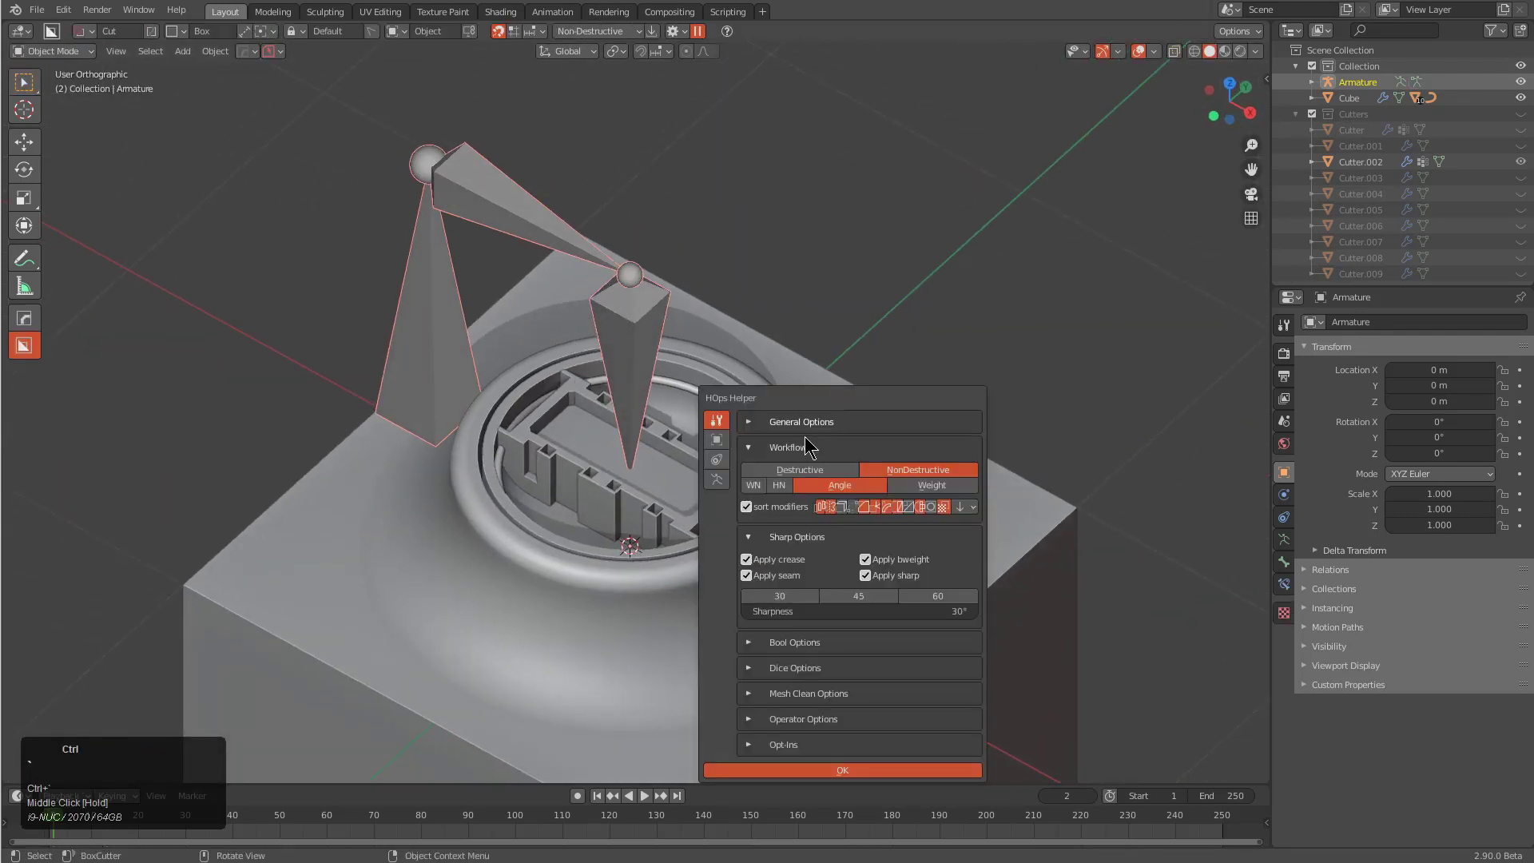
left_click(718, 479)
left_click(717, 439)
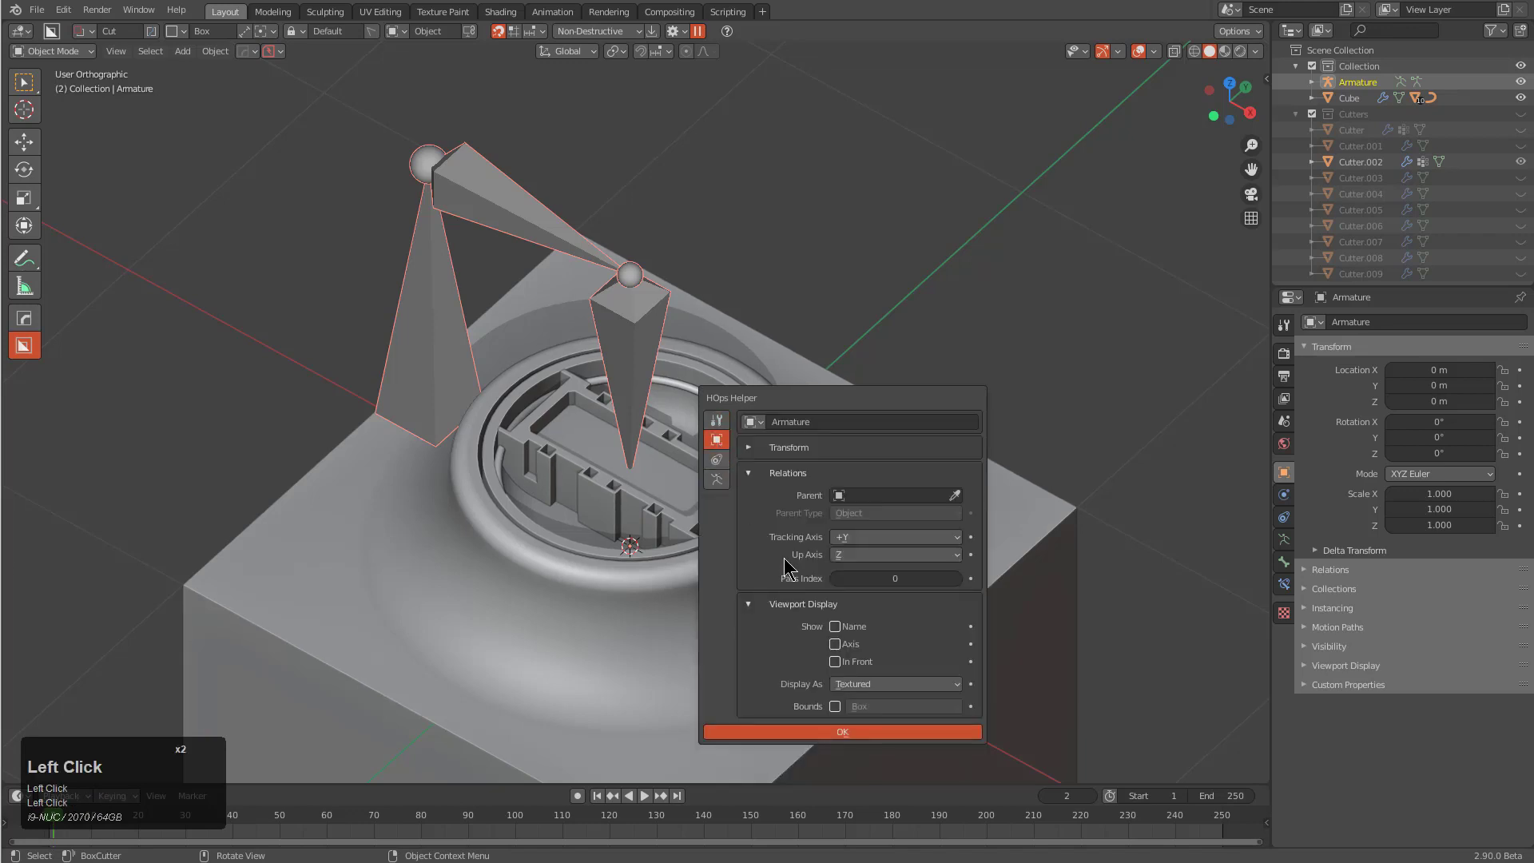
left_click(836, 662)
left_click(859, 685)
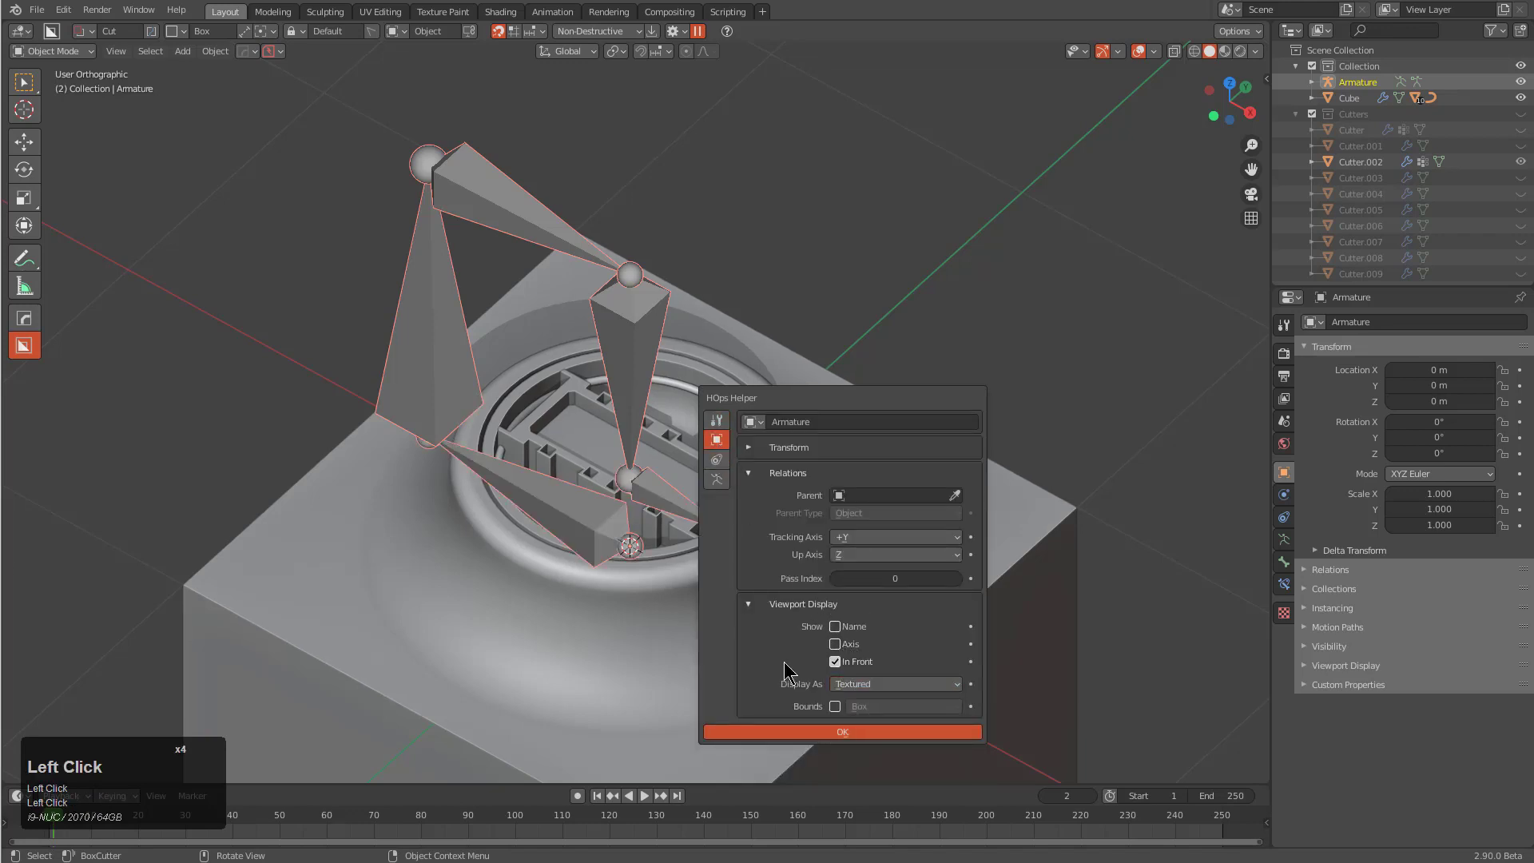
left_click(718, 480)
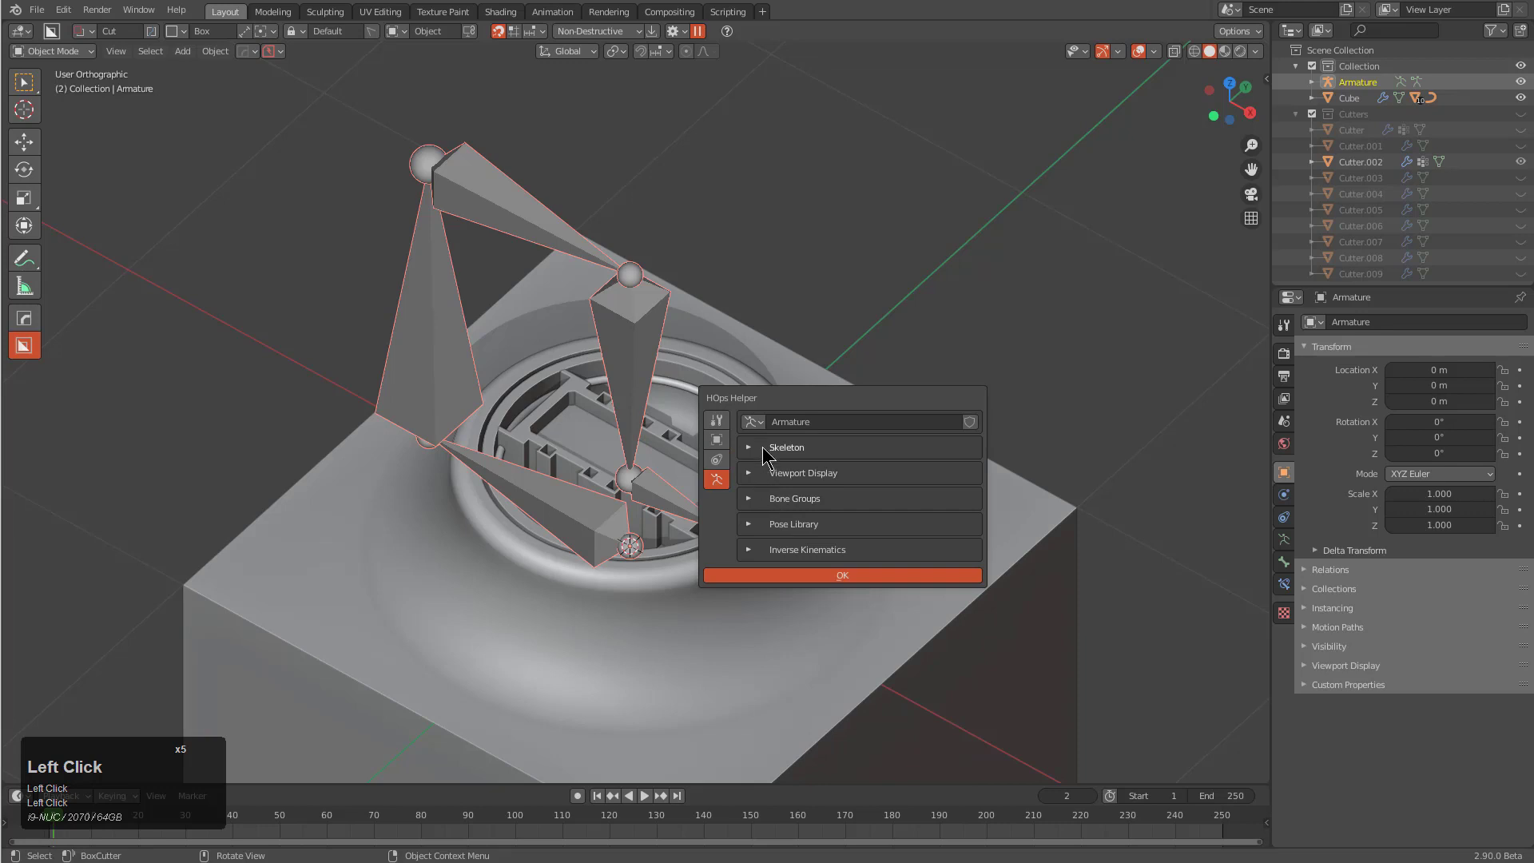
left_click(769, 474)
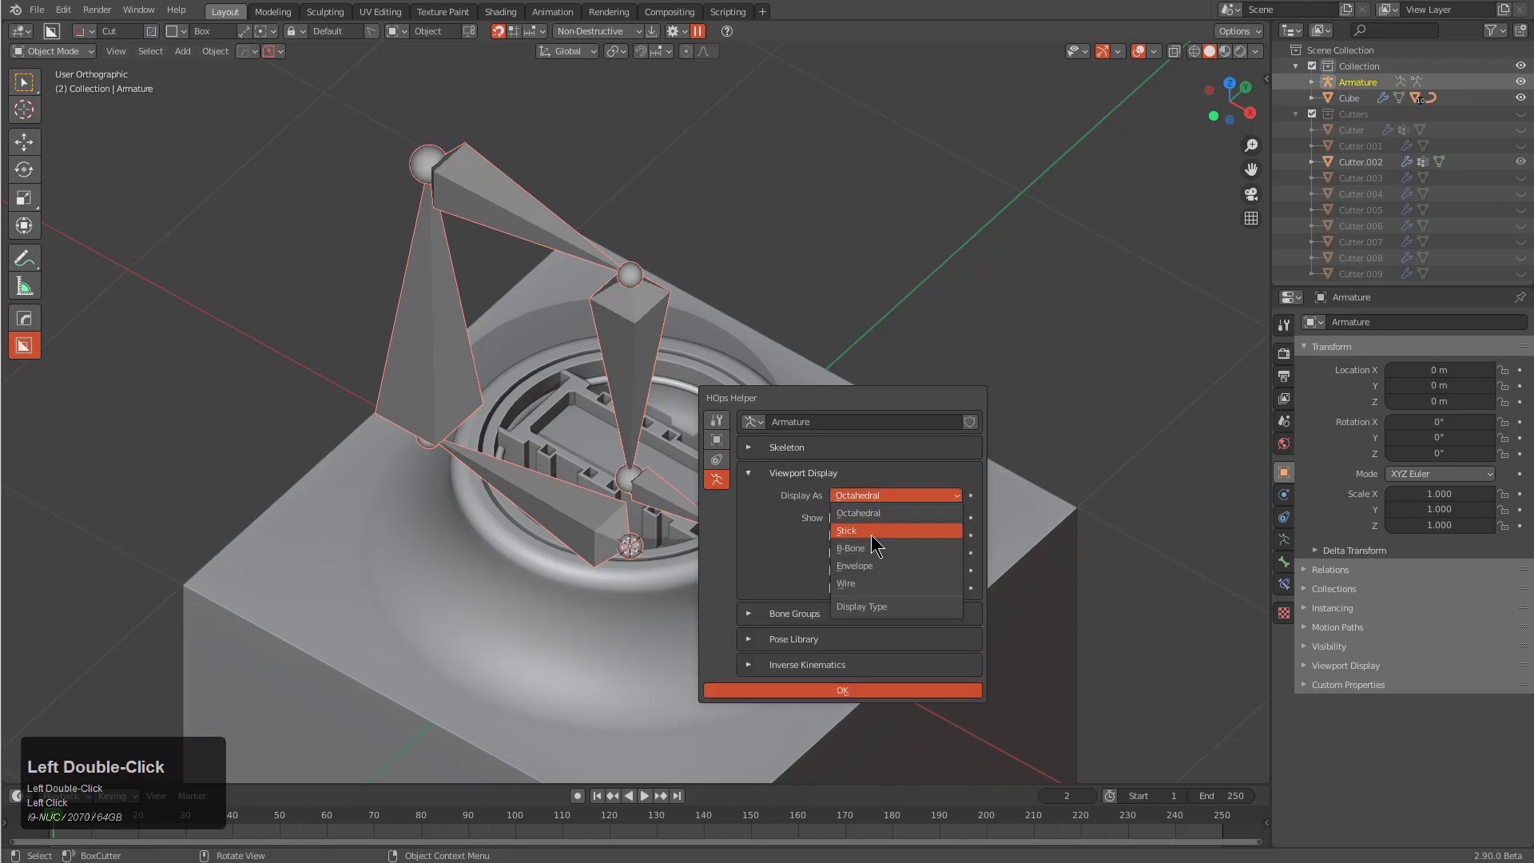
left_click(876, 532)
left_click(613, 493)
middle_click_drag(627, 460, 712, 433)
Step: In Pose Mode, select Bone.003 and try Z and Y rotations, cancelling both
key("ctrl+Tab")
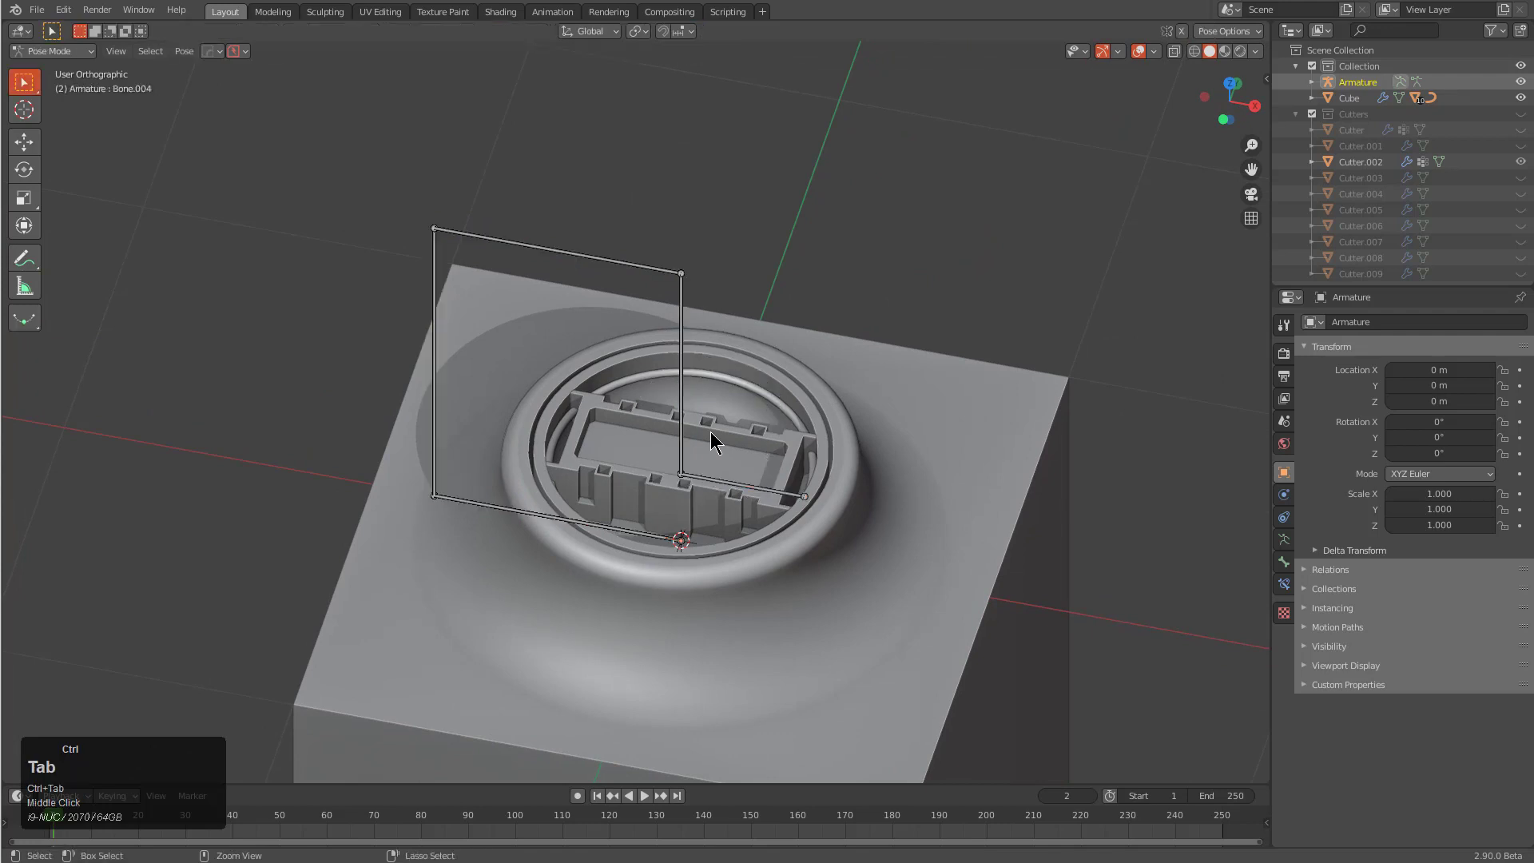
left_click(687, 347)
key("r")
key("z")
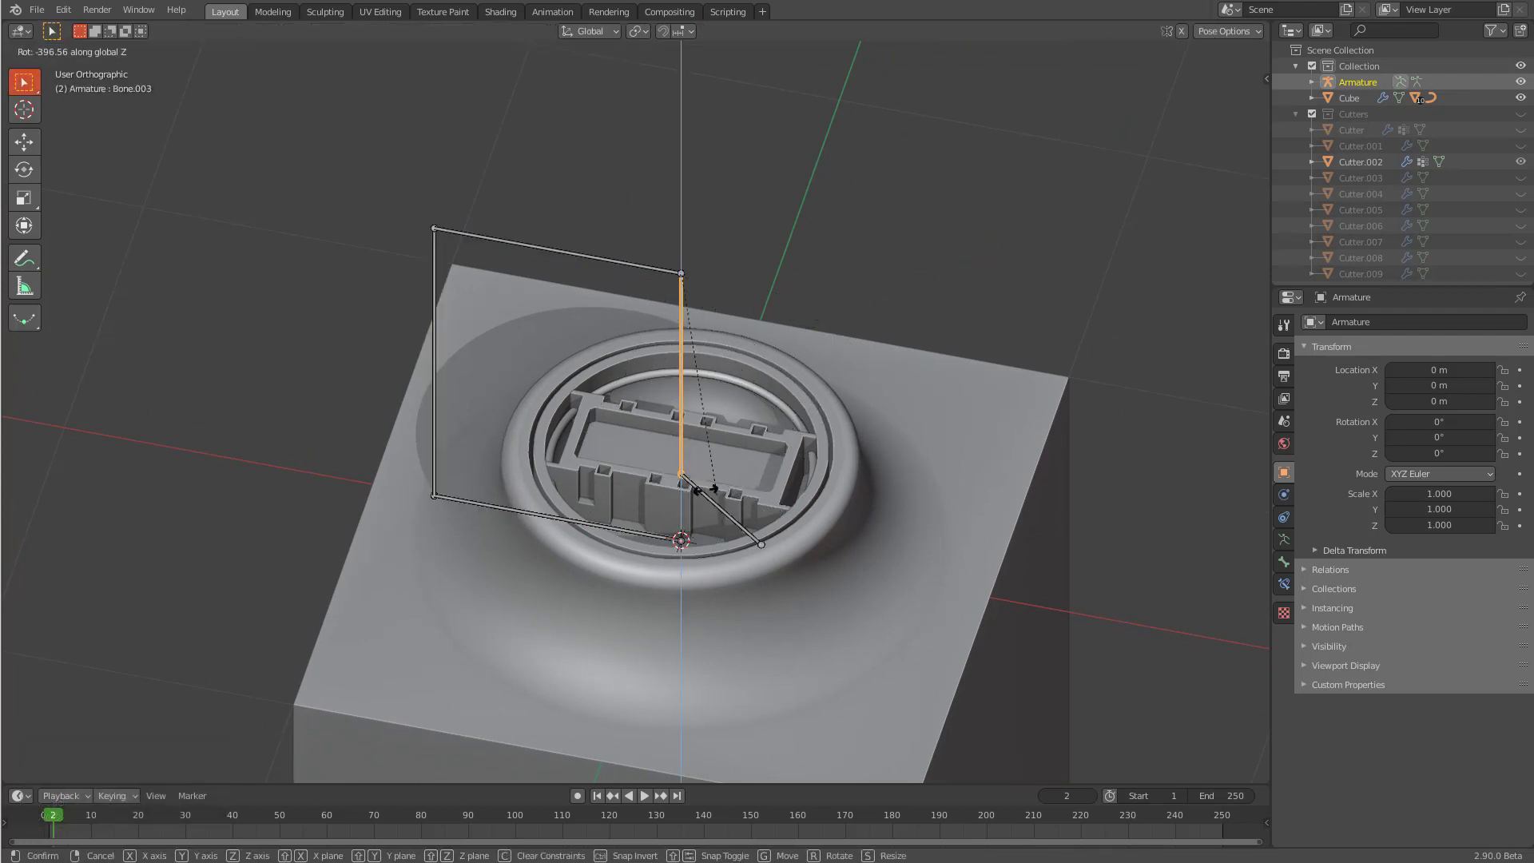
right_click(525, 398)
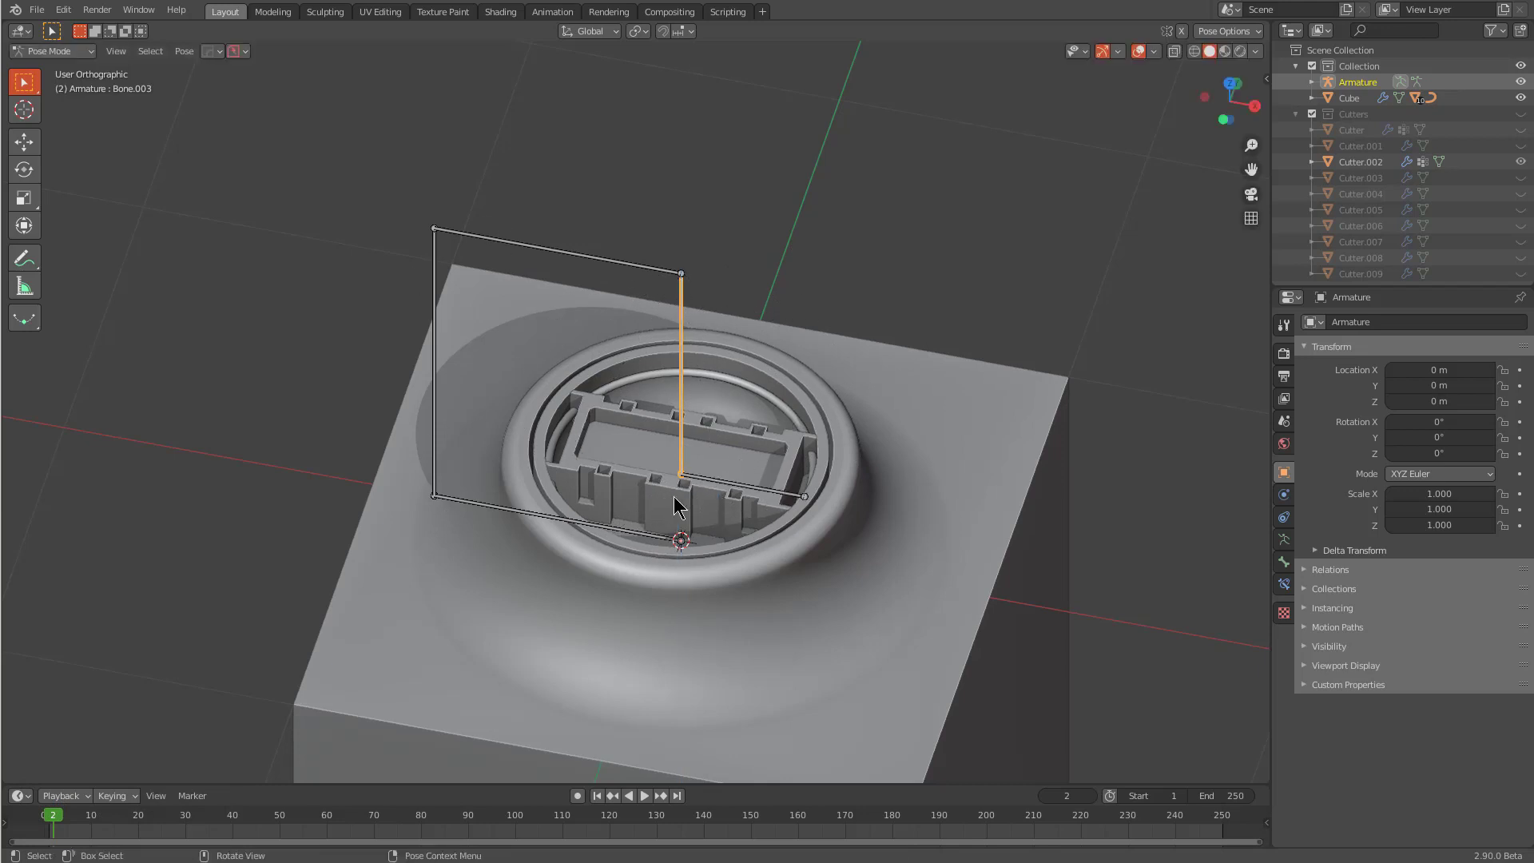
scroll(749, 494, "down", 1)
scroll(868, 447, "down", 1)
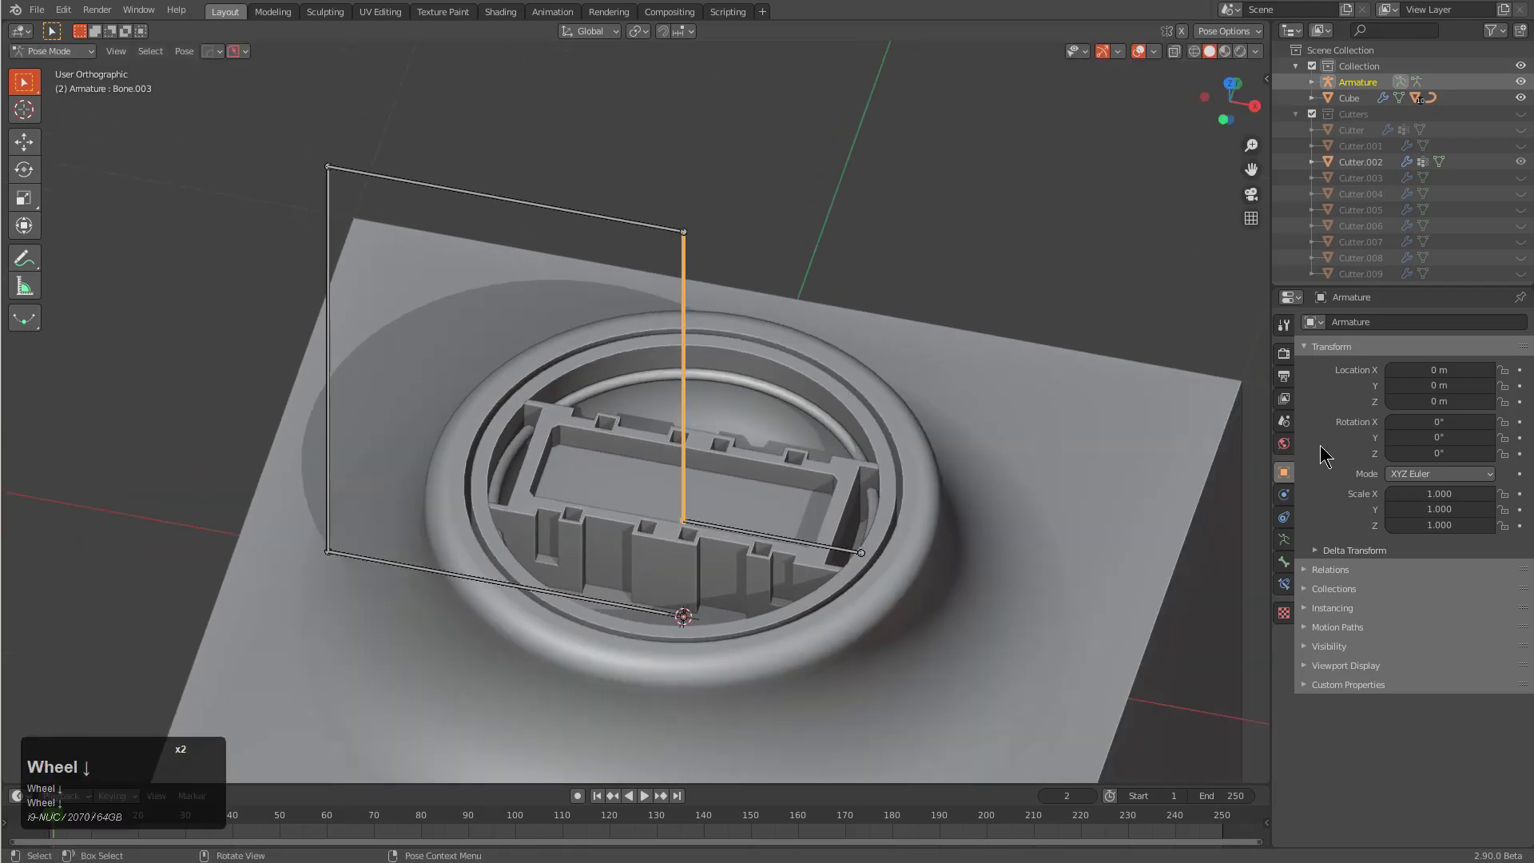
left_click_drag(1421, 438, 1439, 438)
right_click(1438, 438)
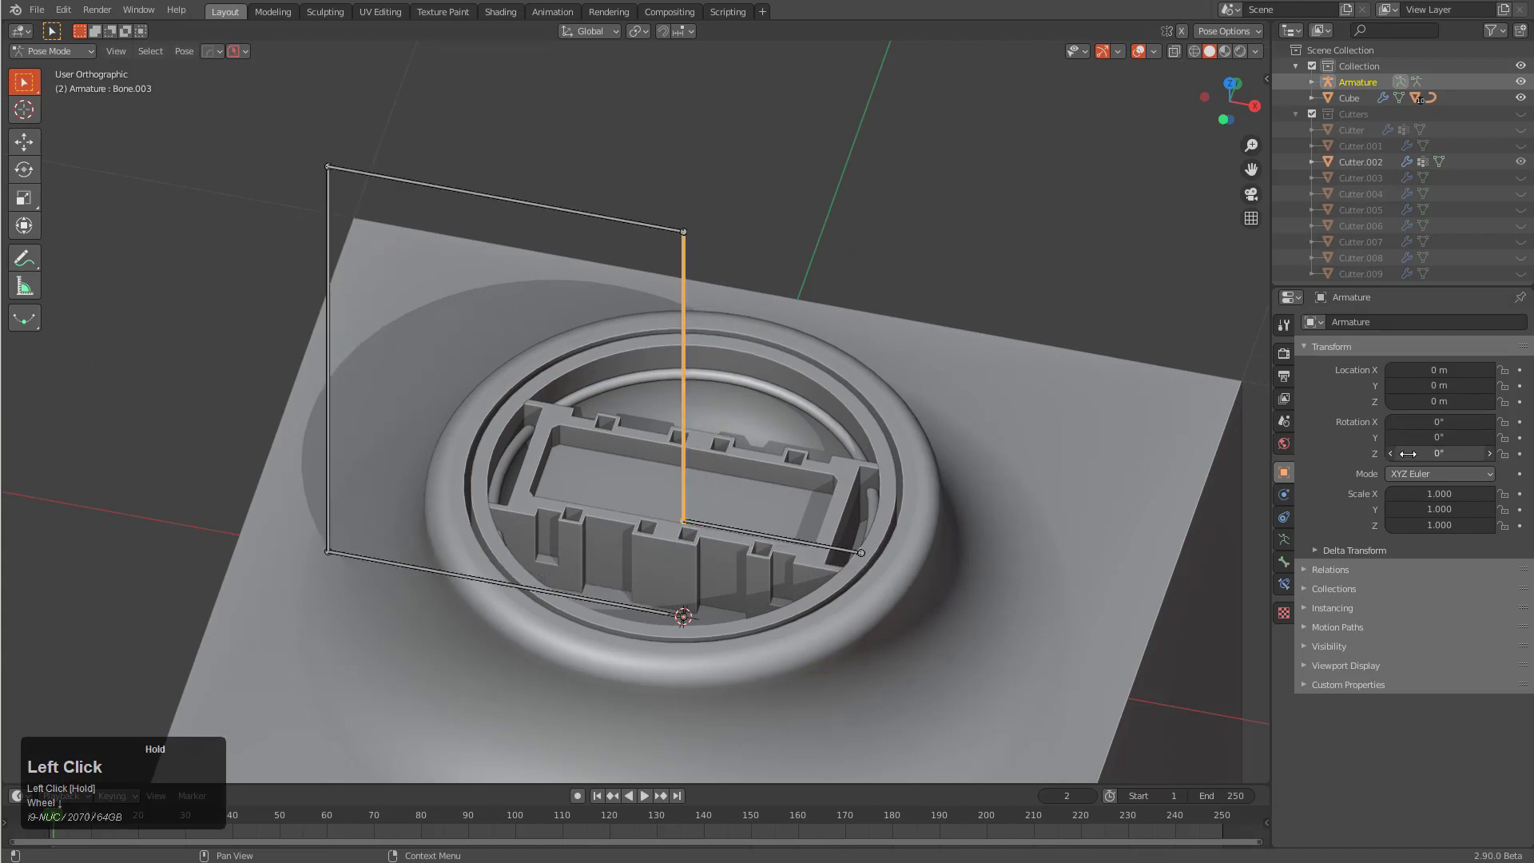
Step: Set Bone.003's rotation mode to XYZ Euler in its bone properties
left_click(1285, 539)
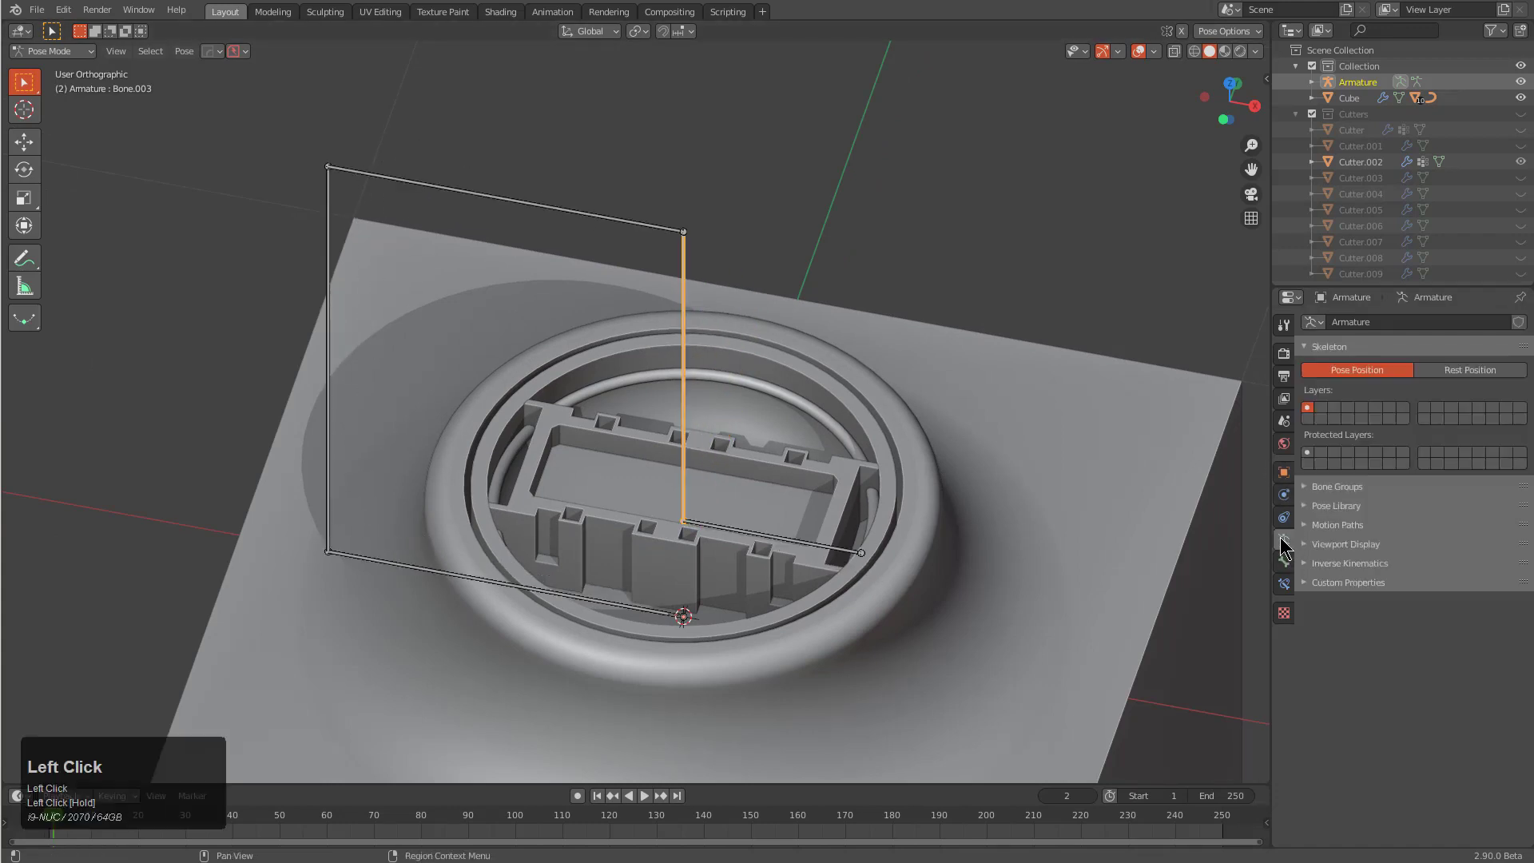
left_click(1284, 562)
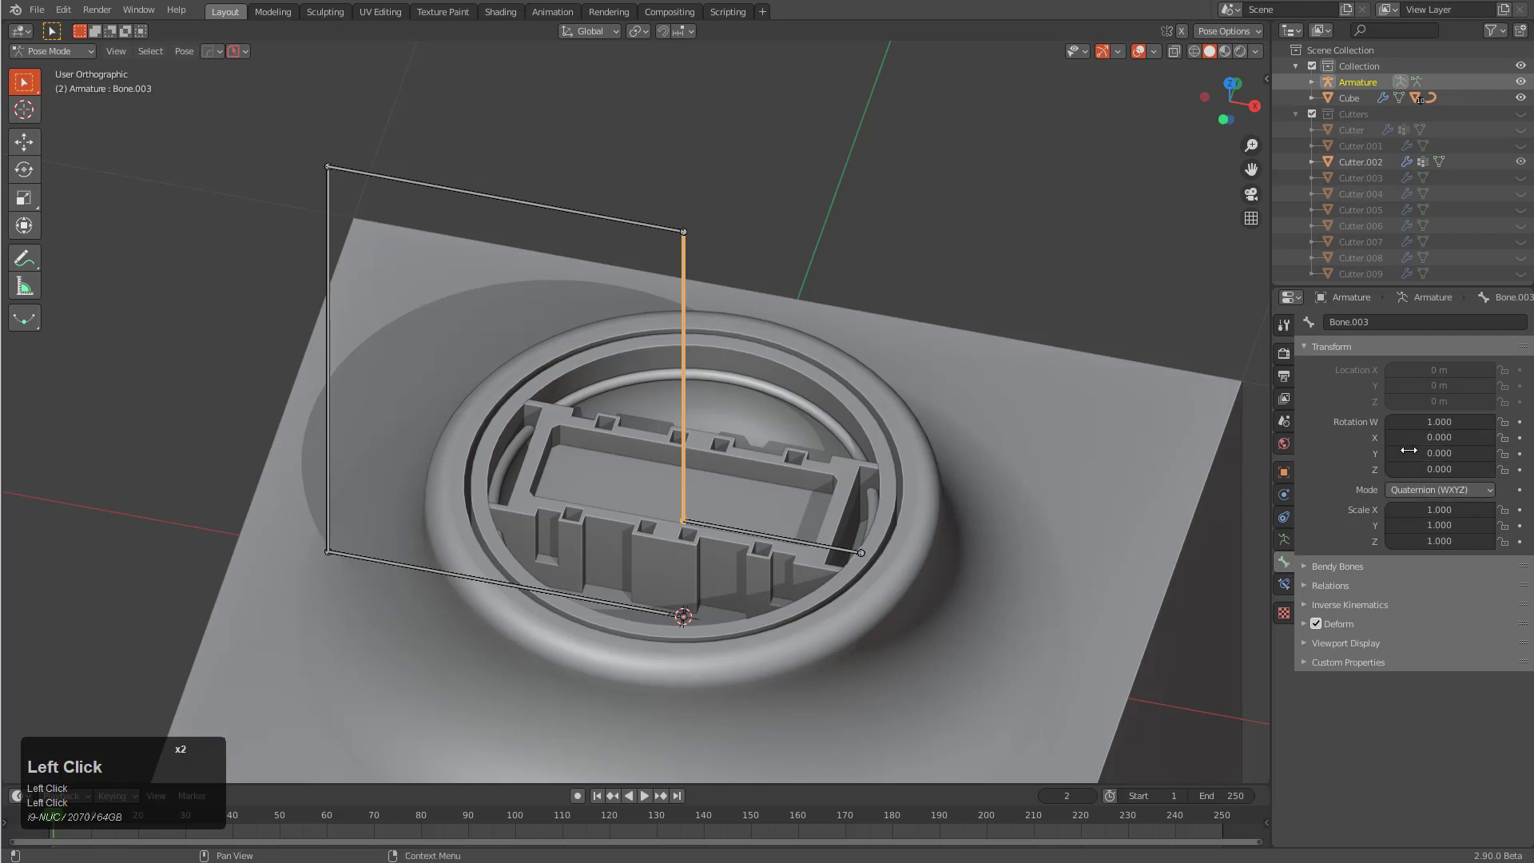
left_click_drag(1411, 452, 1358, 452)
right_click(1444, 454)
left_click(1442, 491)
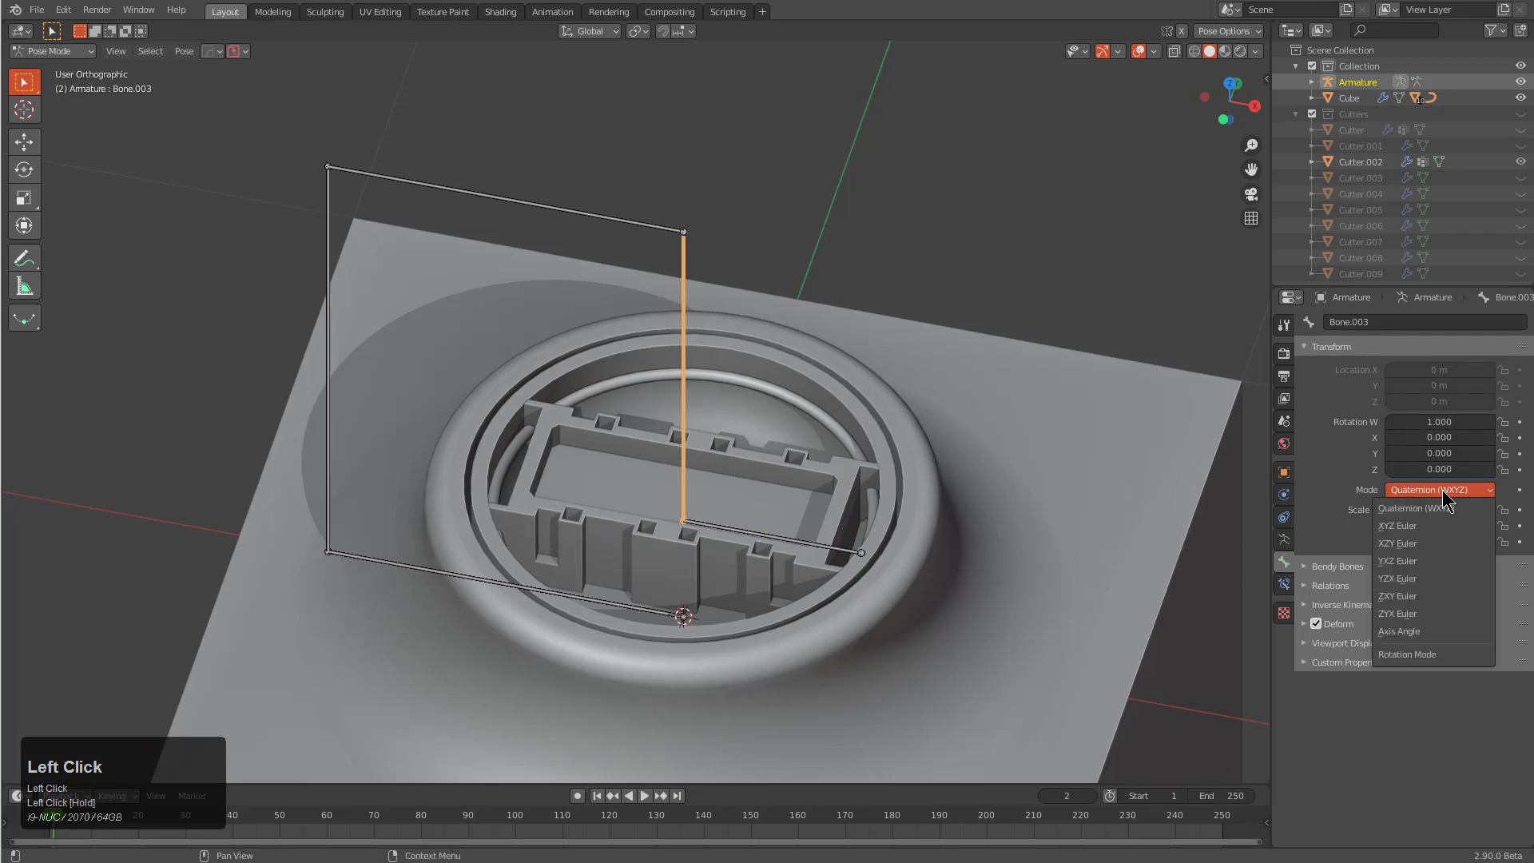
left_click(1407, 526)
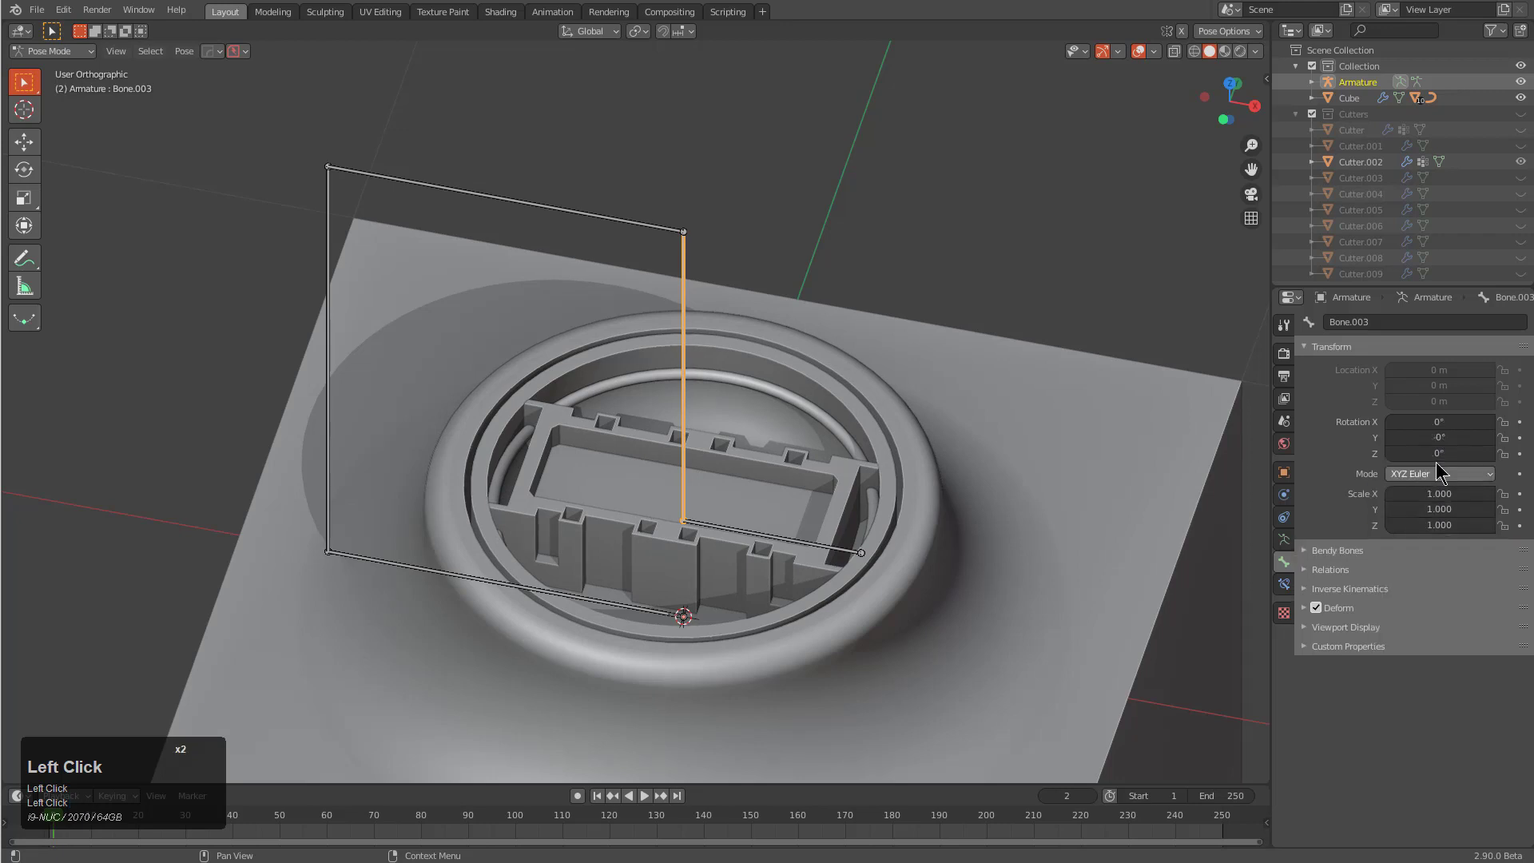
Step: Drive Bone.003's Y rotation with the expression #frame*0.15
left_click_drag(1434, 438, 1523, 437)
right_click(1444, 437)
left_click(1443, 437)
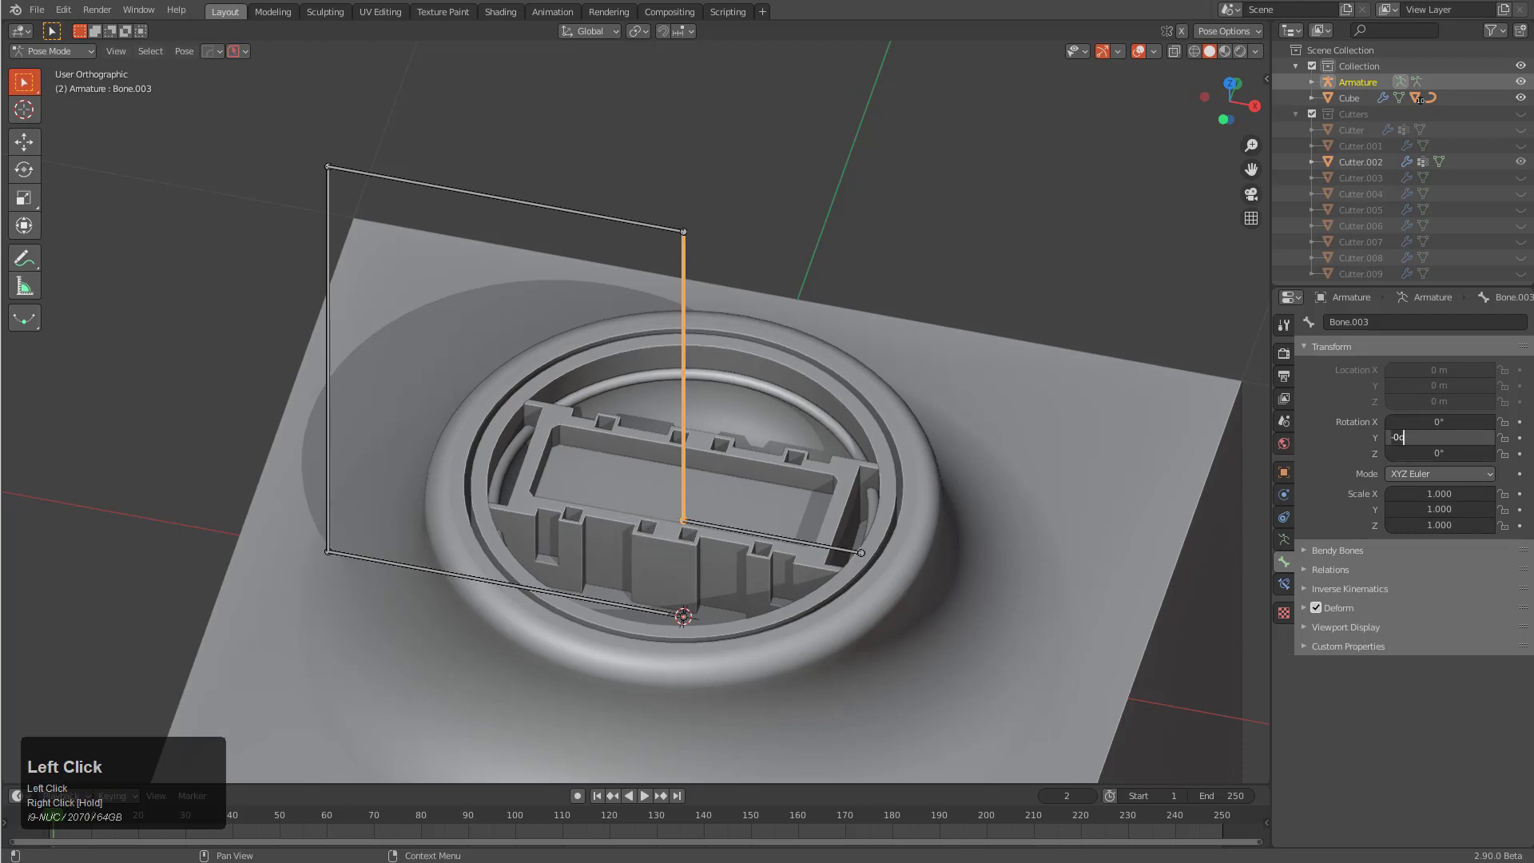
type("#frame")
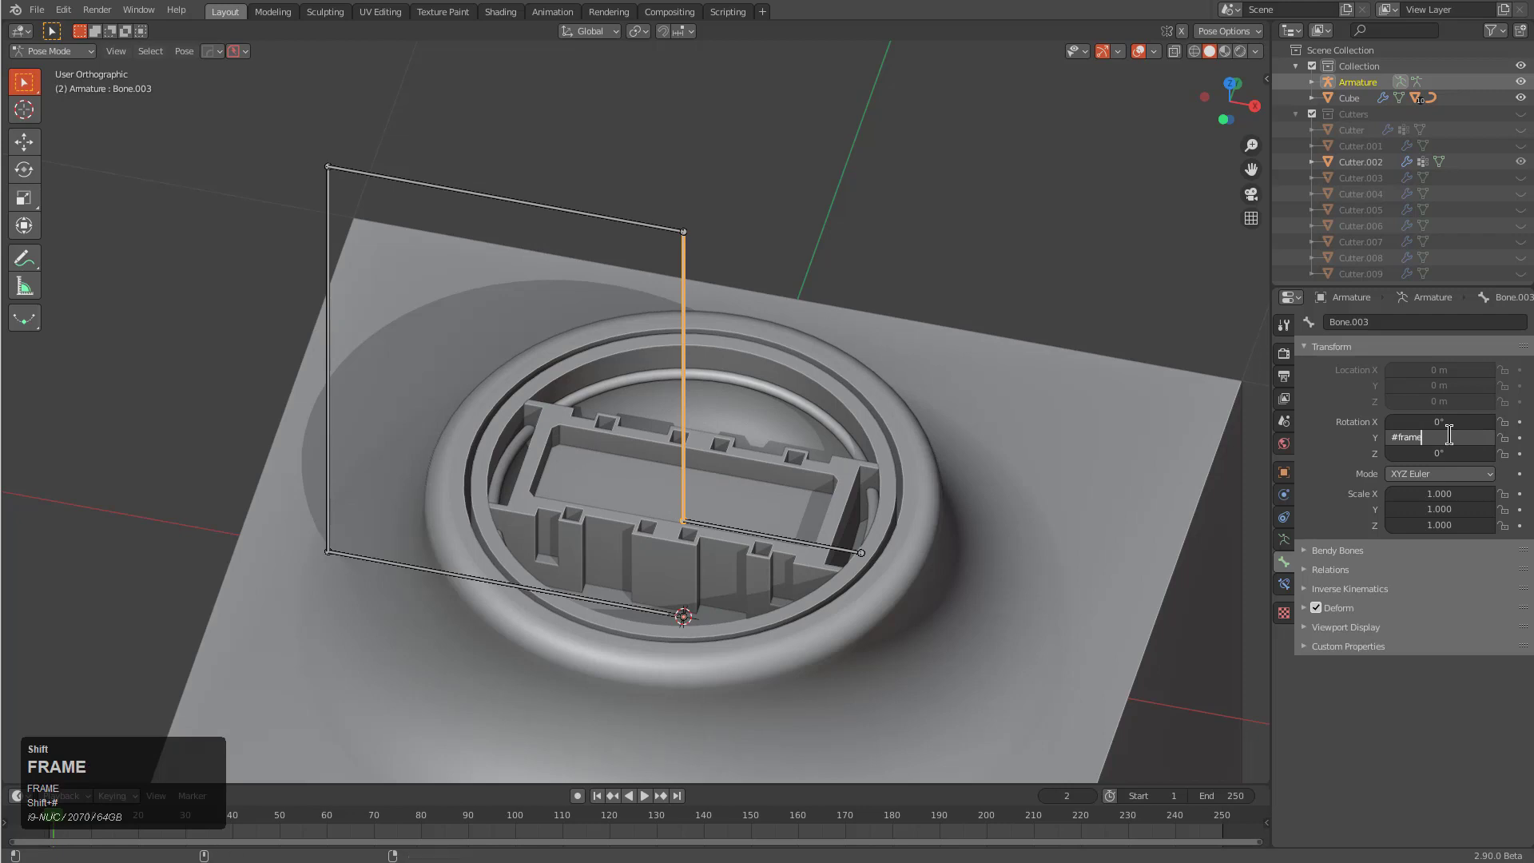
type("*0.15")
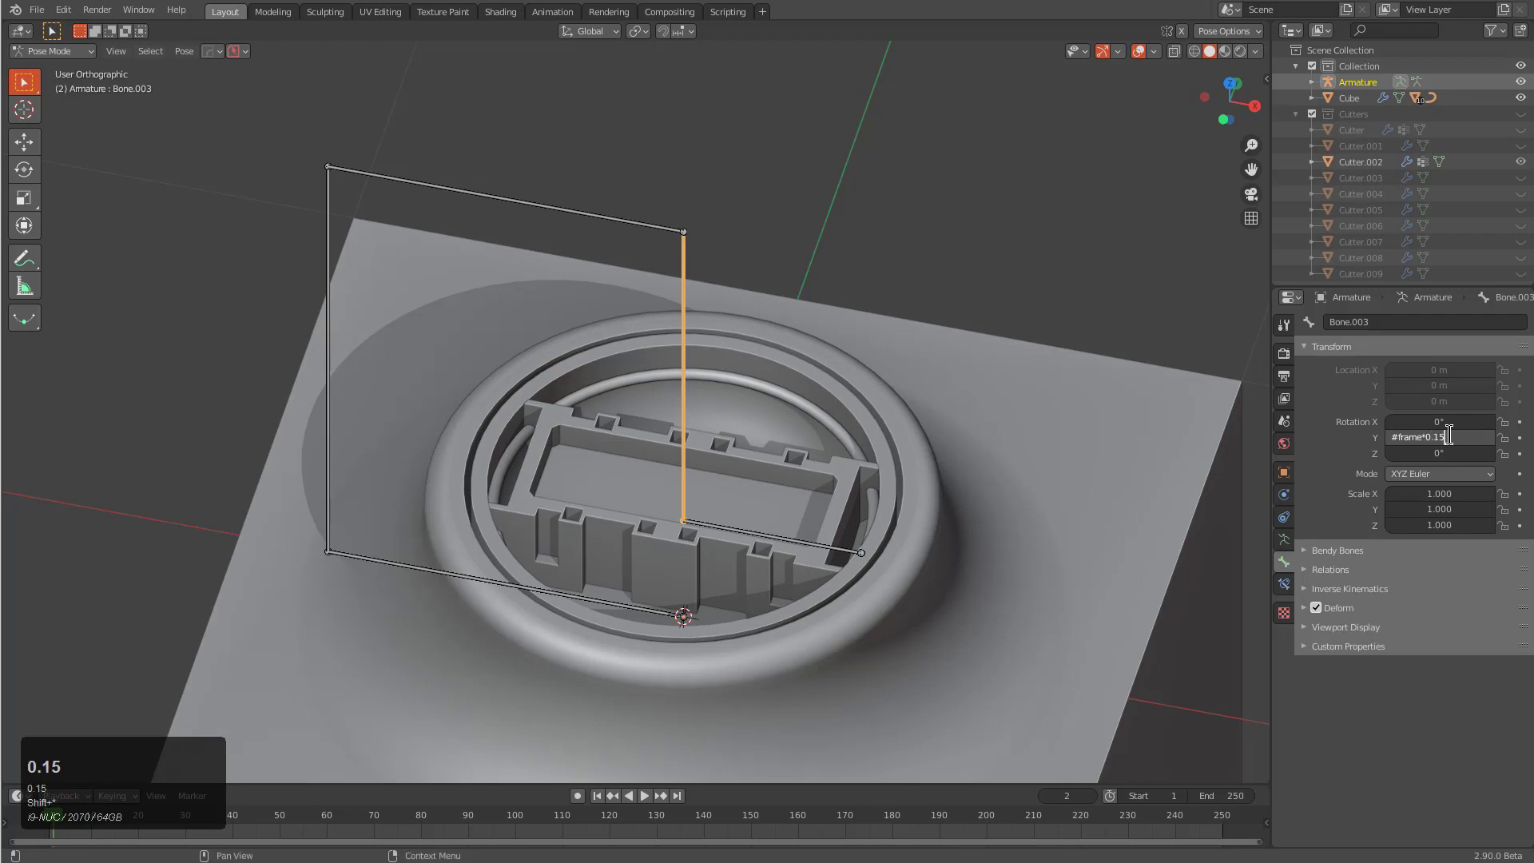
key("Return")
Step: Play the animation to watch the bone spin, then stop and rewind to the first frame
key("space")
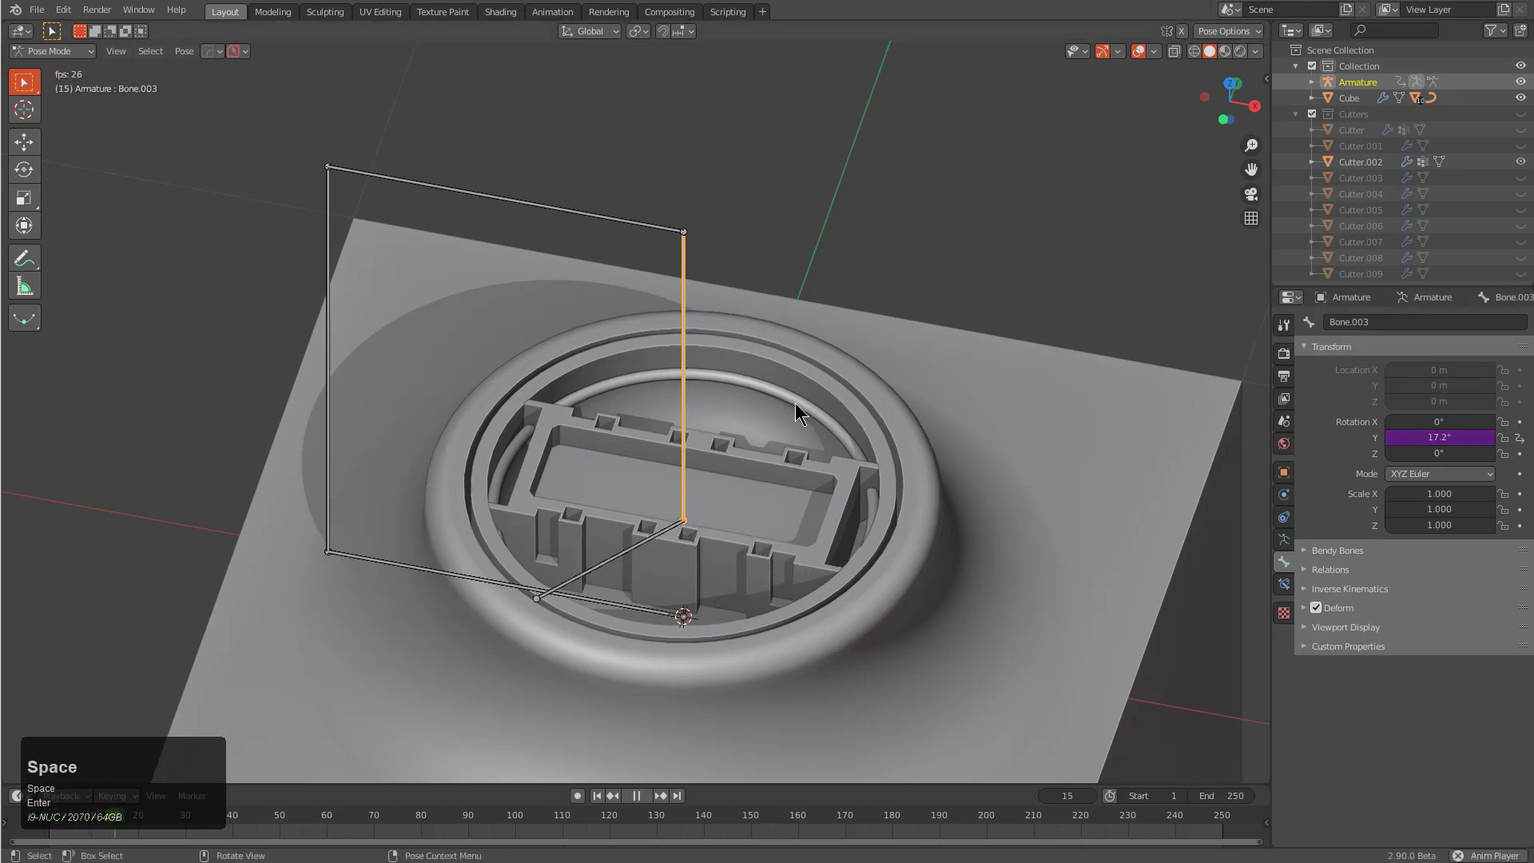
scroll(795, 406, "down", 3)
middle_click_drag(794, 406, 730, 421)
key("space")
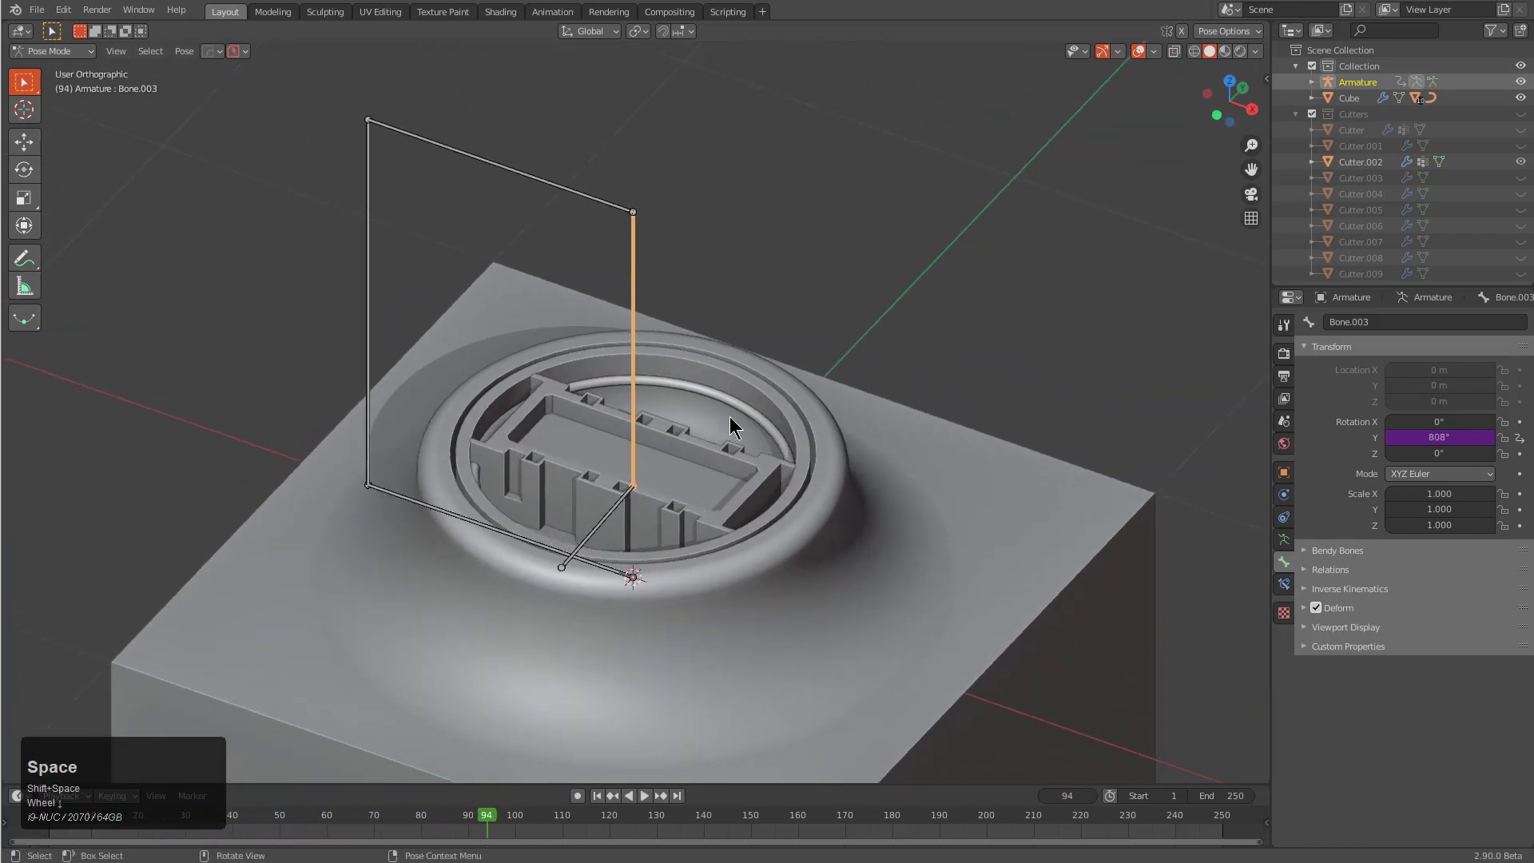
key("shift+Left")
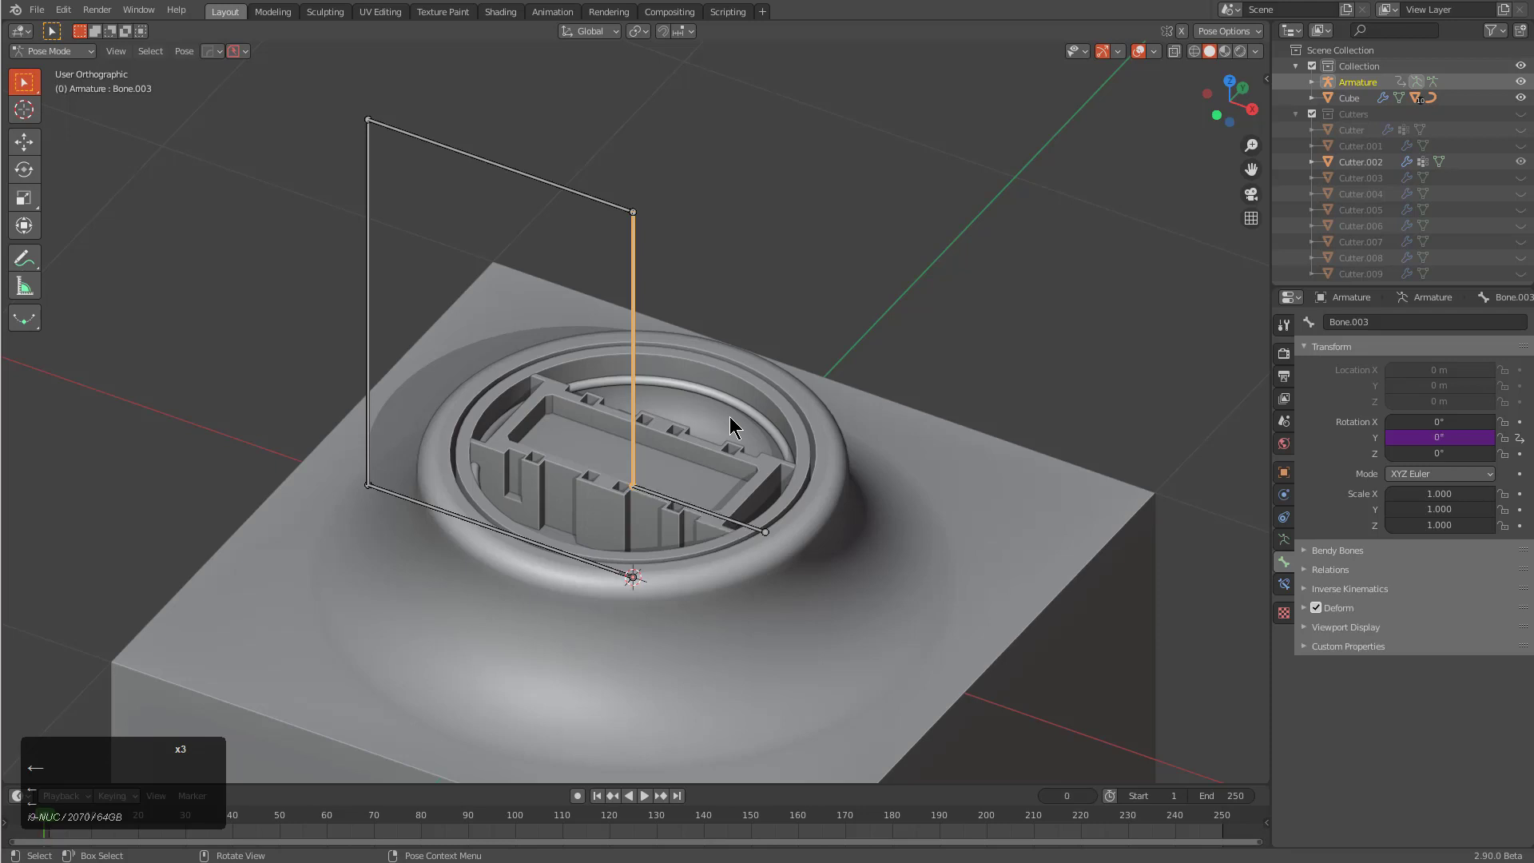
mouse_move(733, 429)
middle_mouse_down()
mouse_move(668, 496)
mouse_move(813, 581)
mouse_move(732, 458)
middle_mouse_up()
Step: Smart Apply all 11 modifiers on the Slice insert, keeping it in place
scroll(732, 458, "up", 1)
key("Tab")
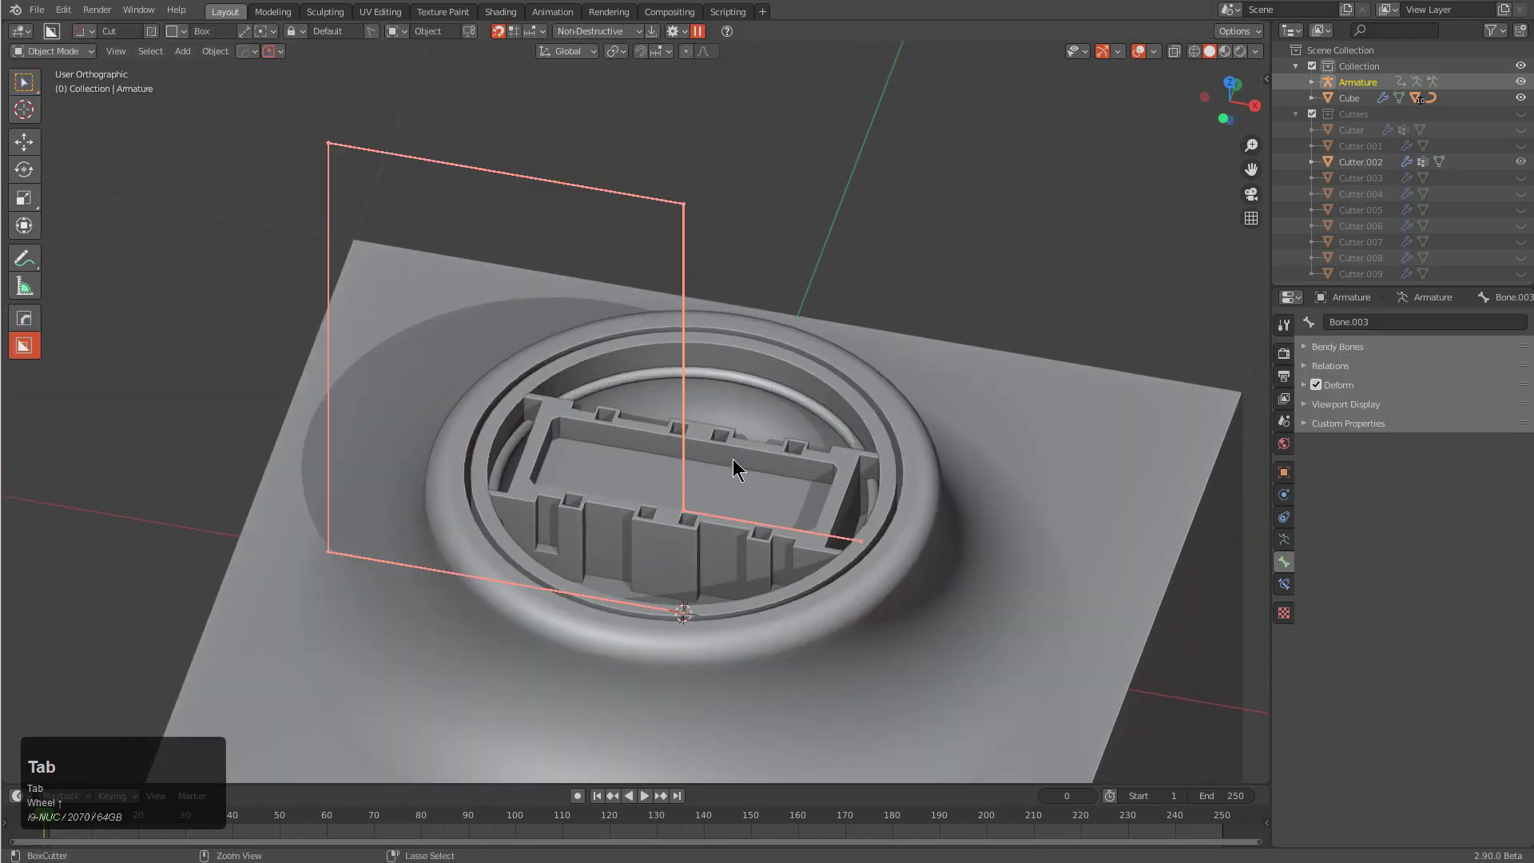
left_click(755, 472)
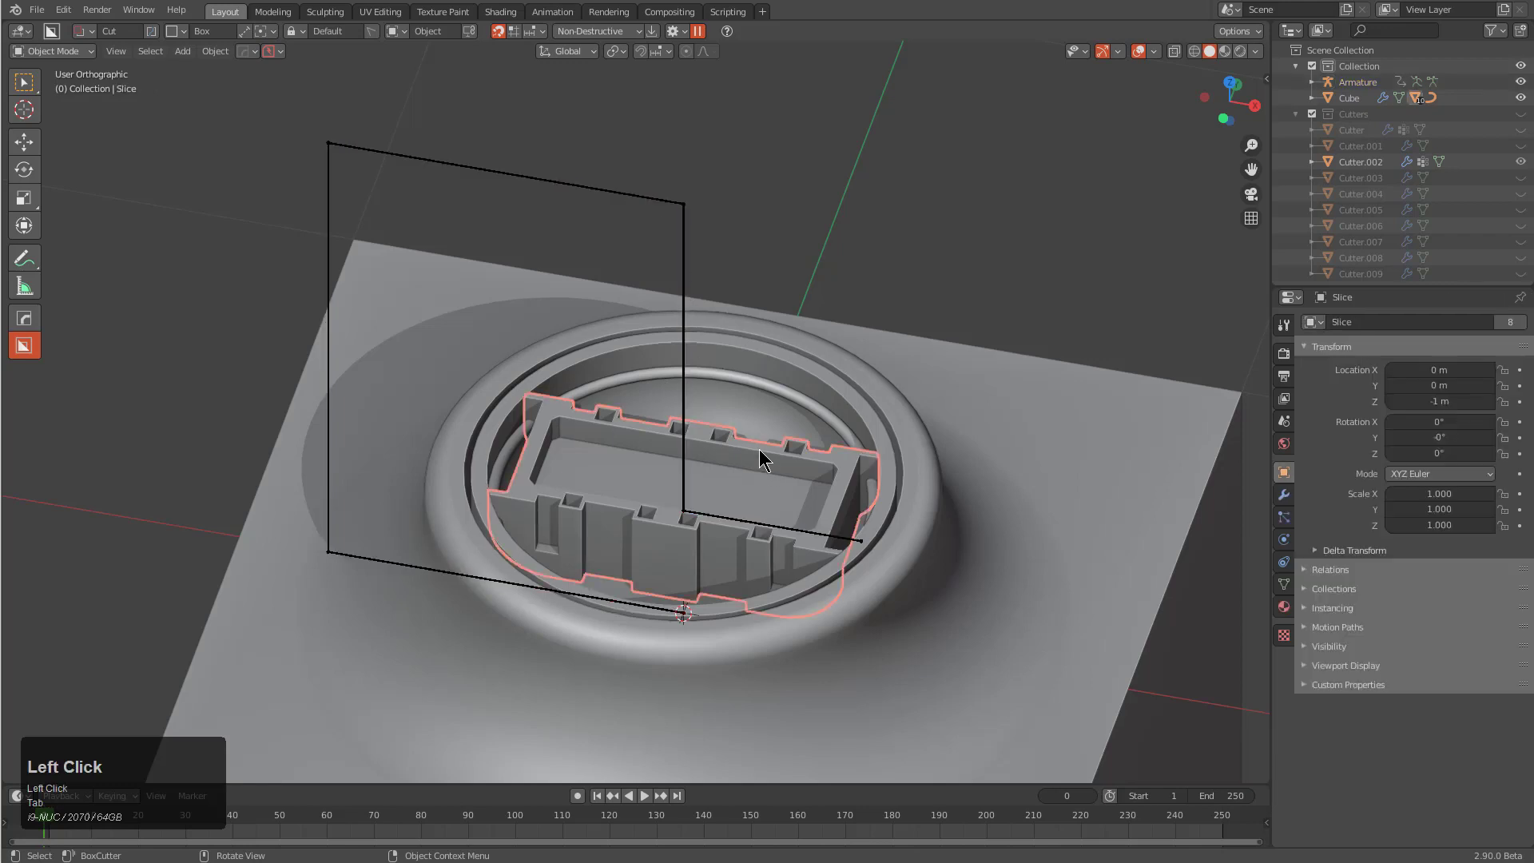
key("q")
mouse_move(714, 553)
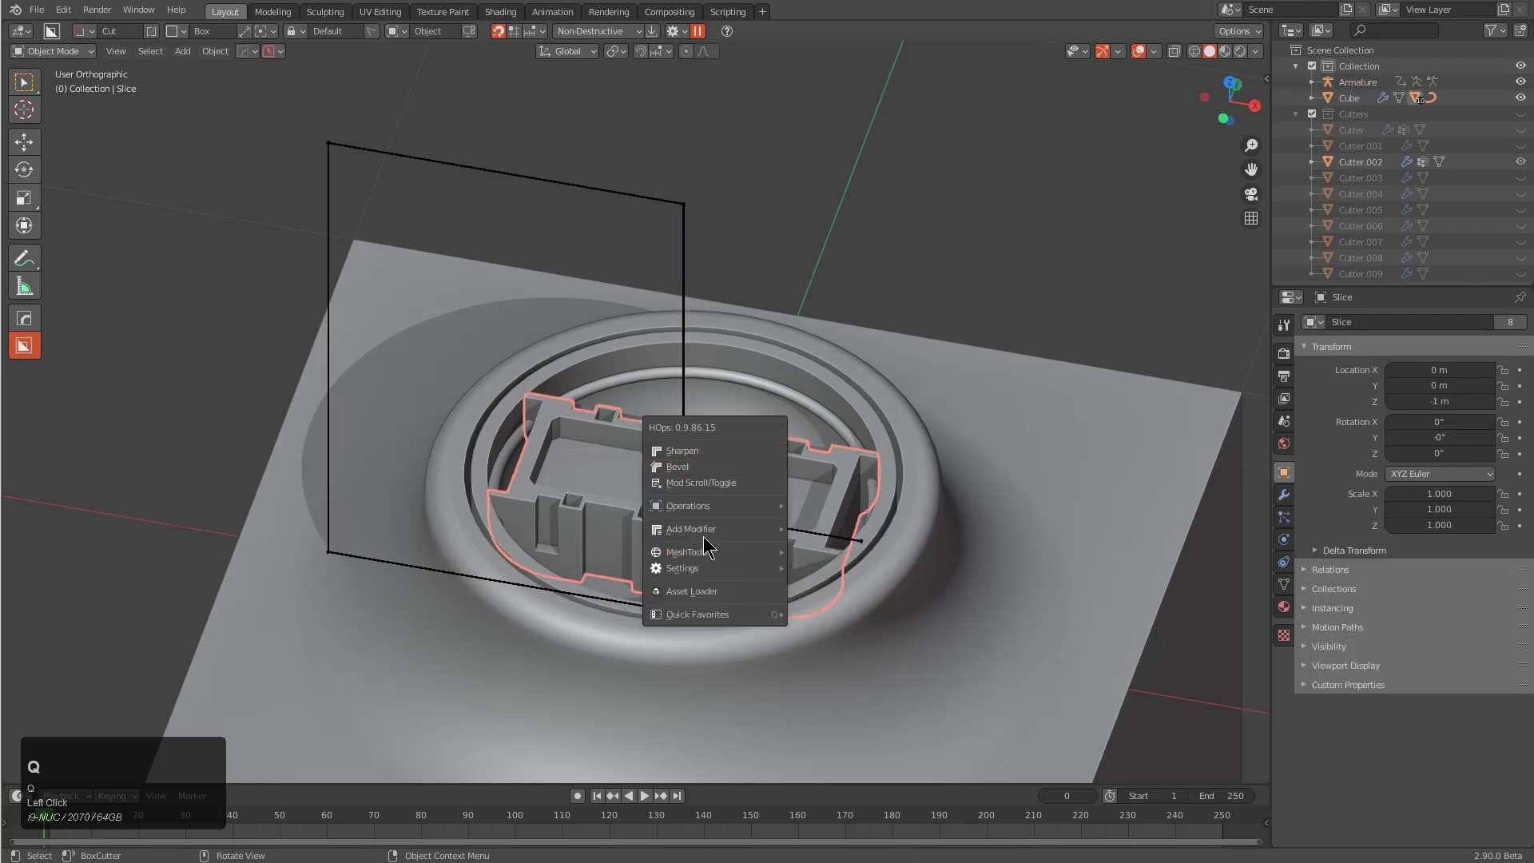
left_click(825, 735)
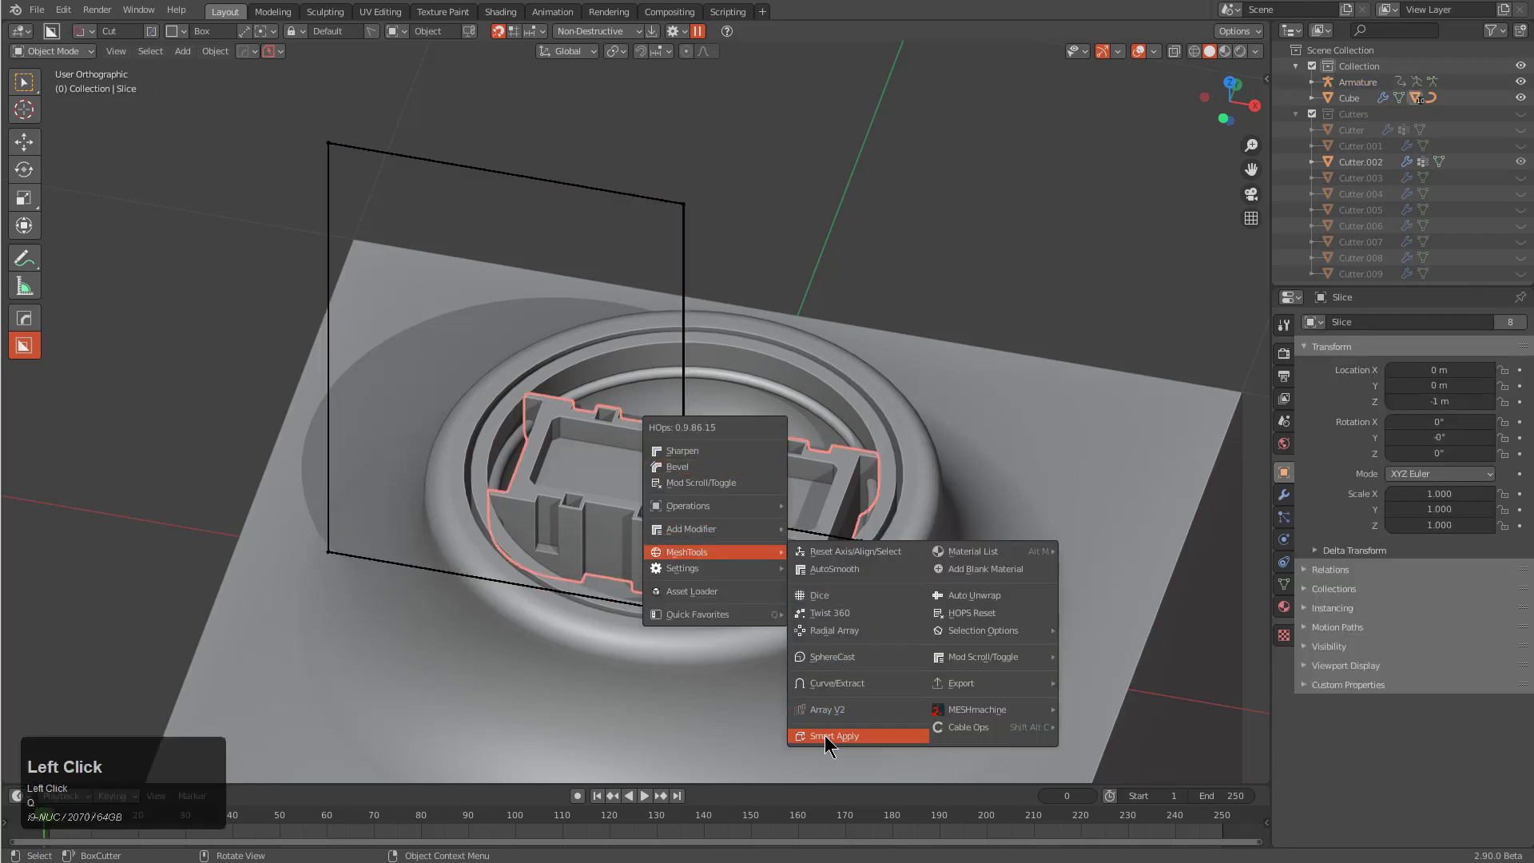
key("g")
right_click(938, 446)
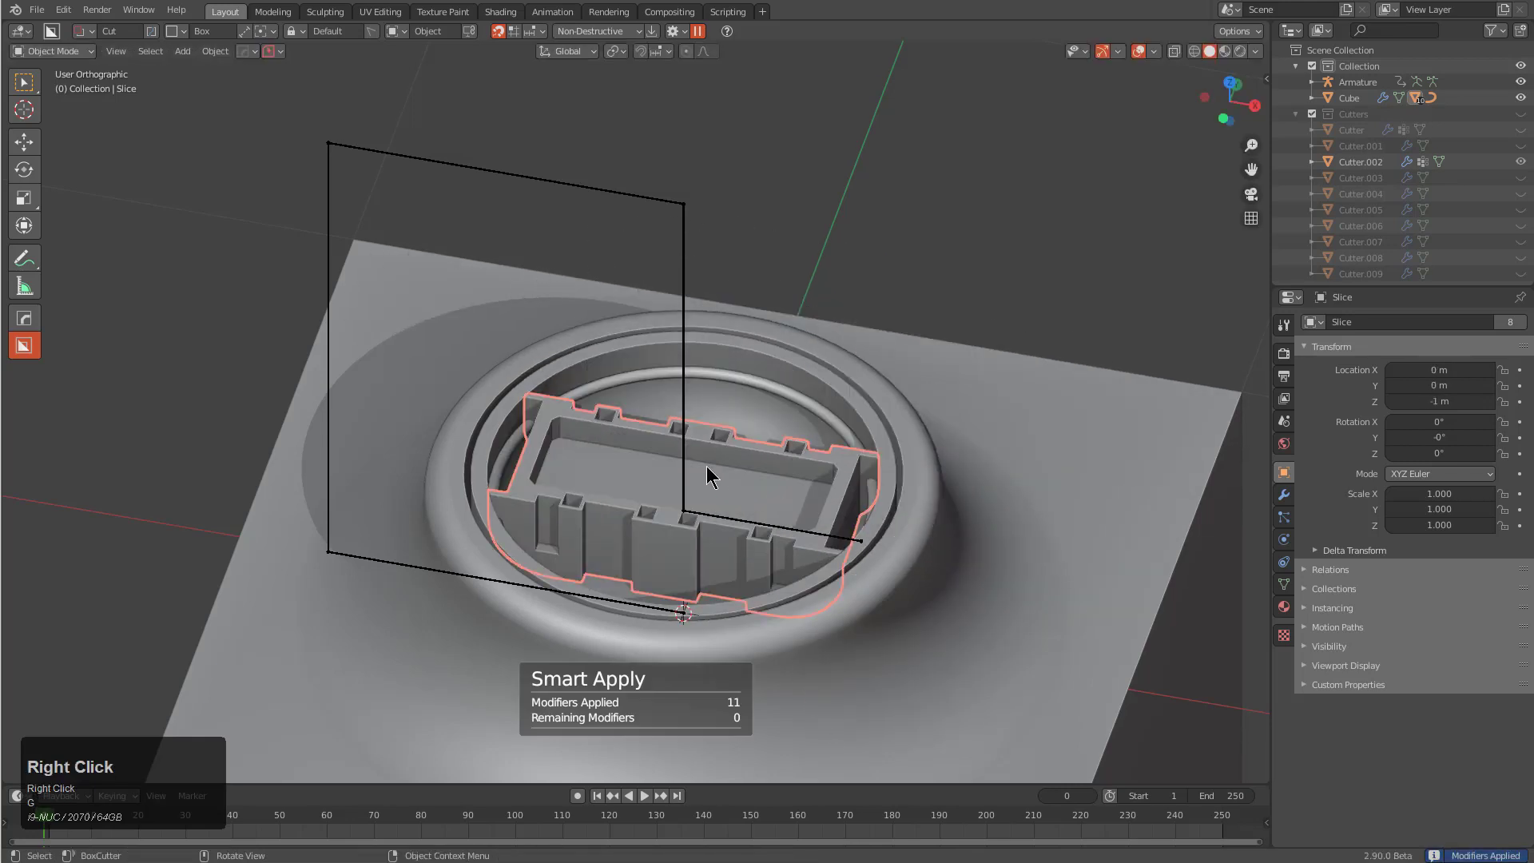
Step: Put the armature in Pose Mode and turn off Edit > Lock Object Modes
left_click(686, 347)
key("ctrl+Tab")
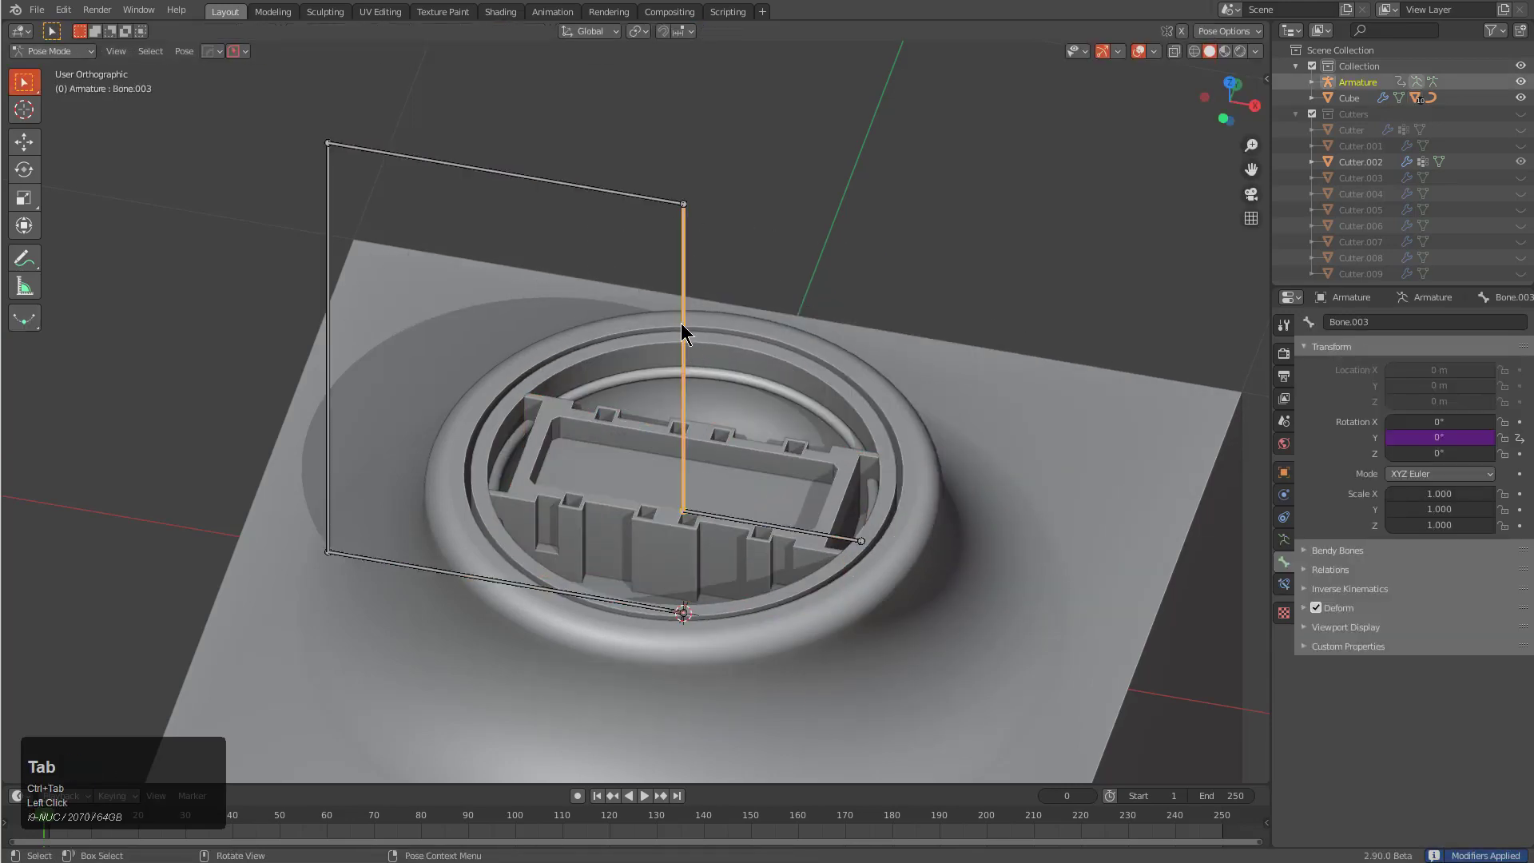
left_click(637, 521)
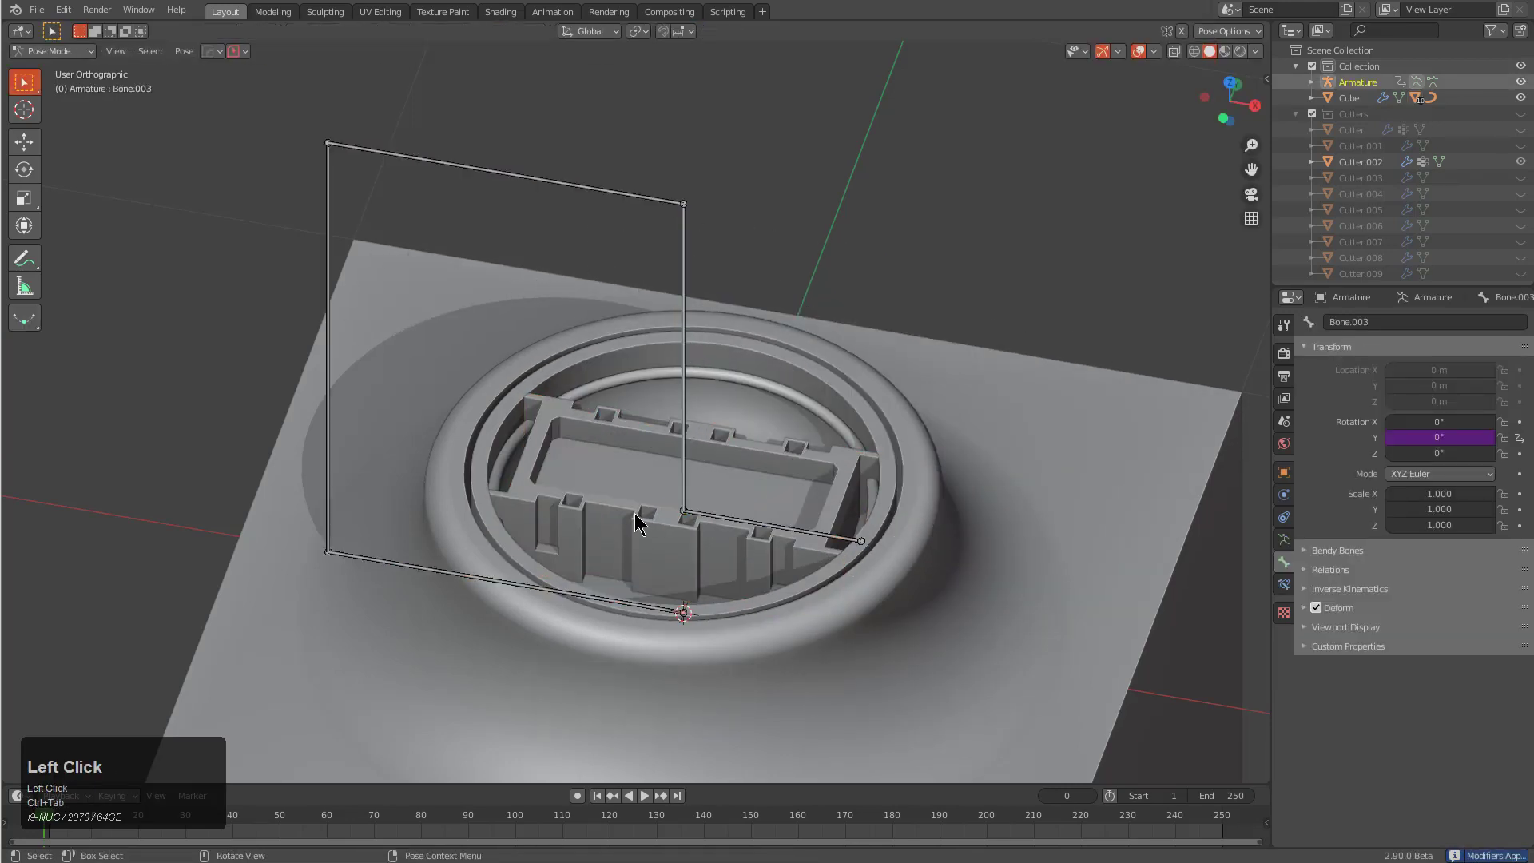
left_click(139, 10)
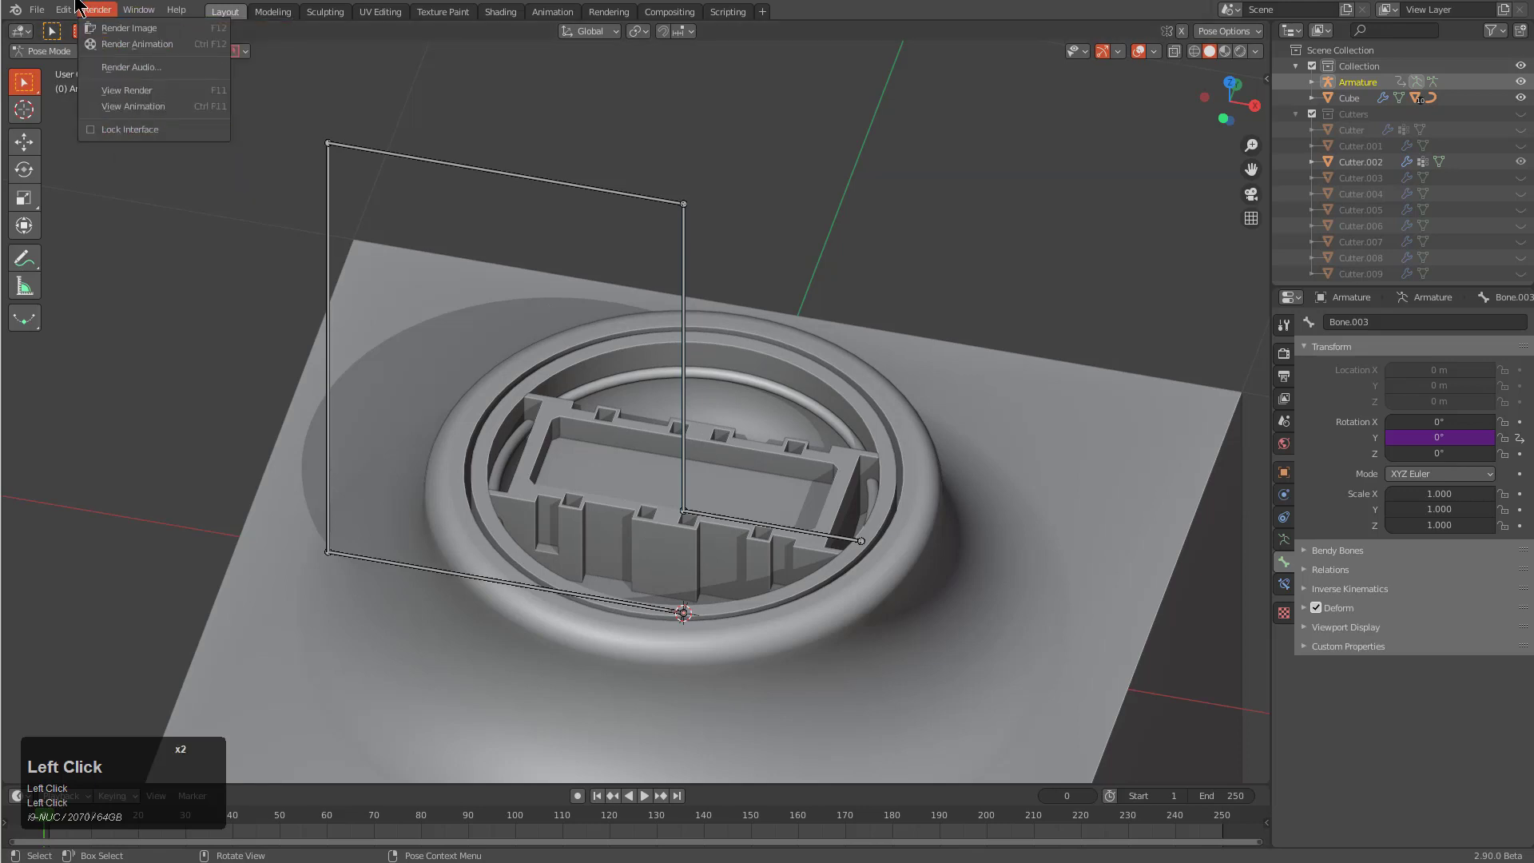
mouse_move(63, 10)
left_click(98, 216)
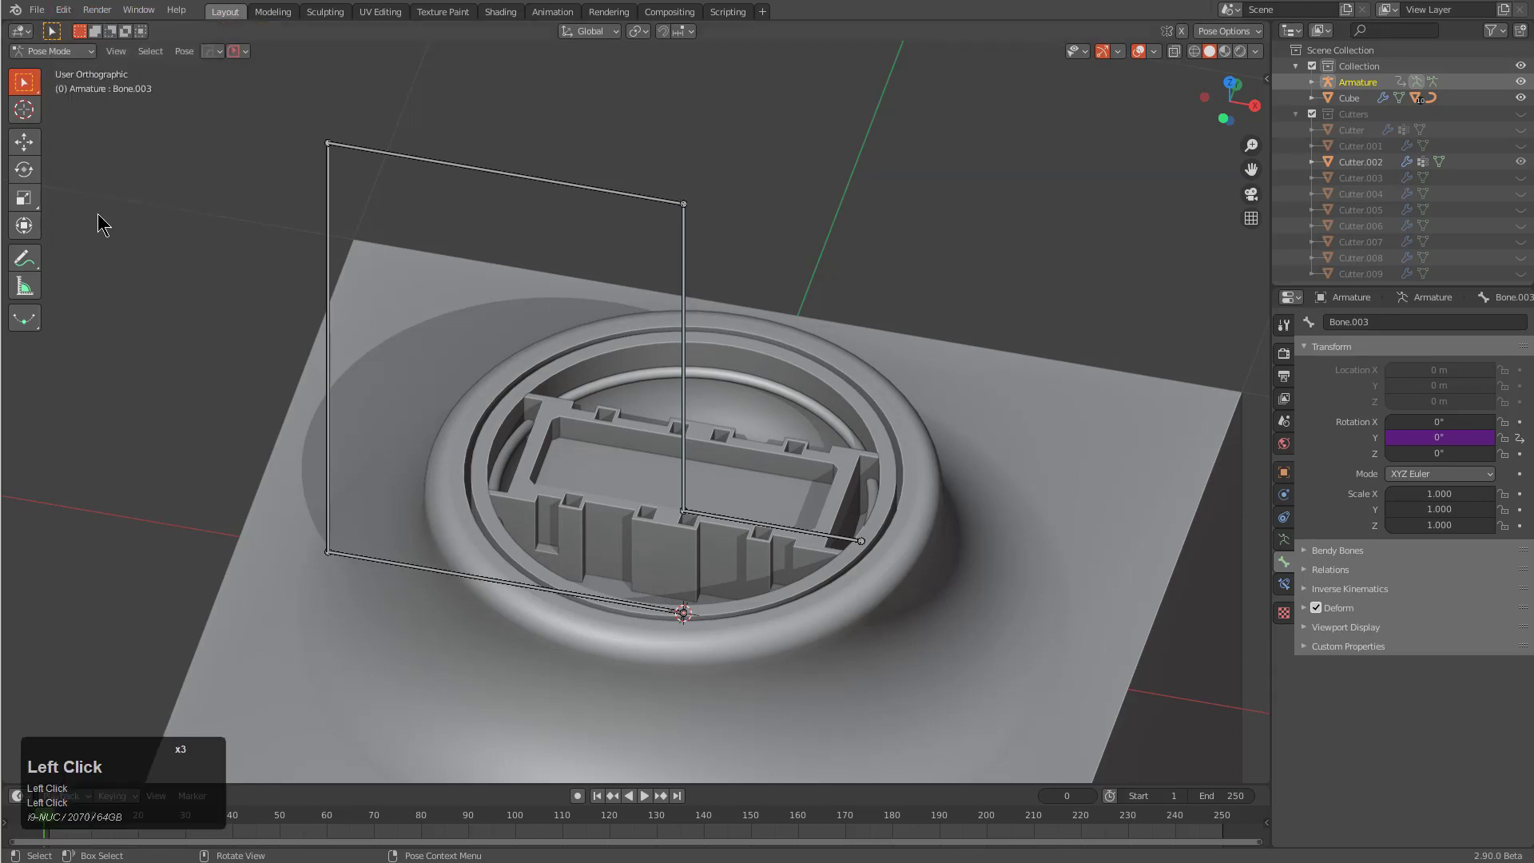
Step: Select the Slice mesh, then Bone.003, switching directly between object and pose mode
left_click(627, 505)
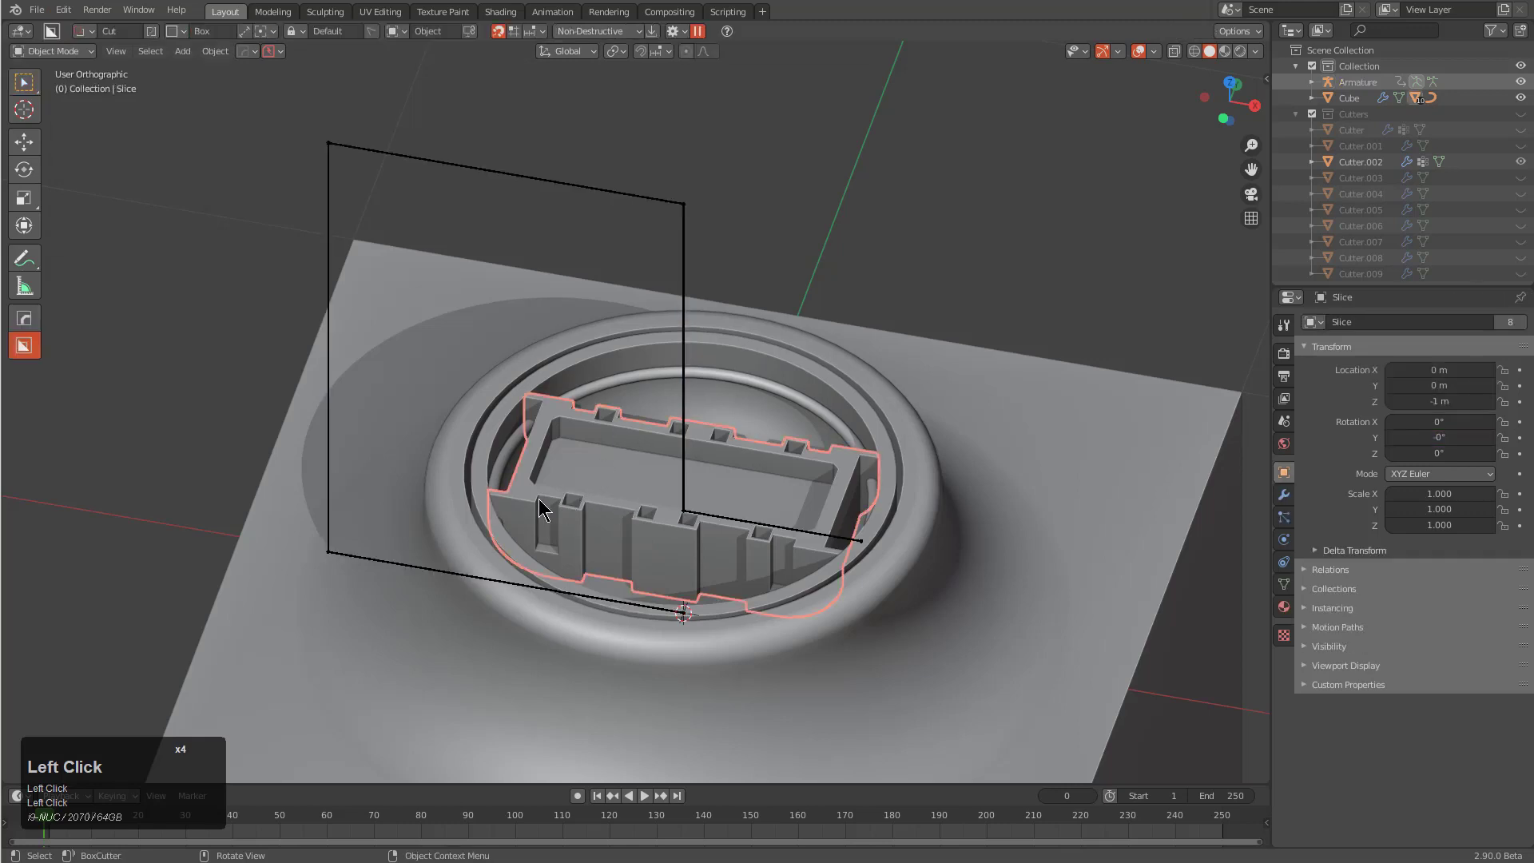
key("shift")
left_click(684, 284, "shift")
left_click(681, 292)
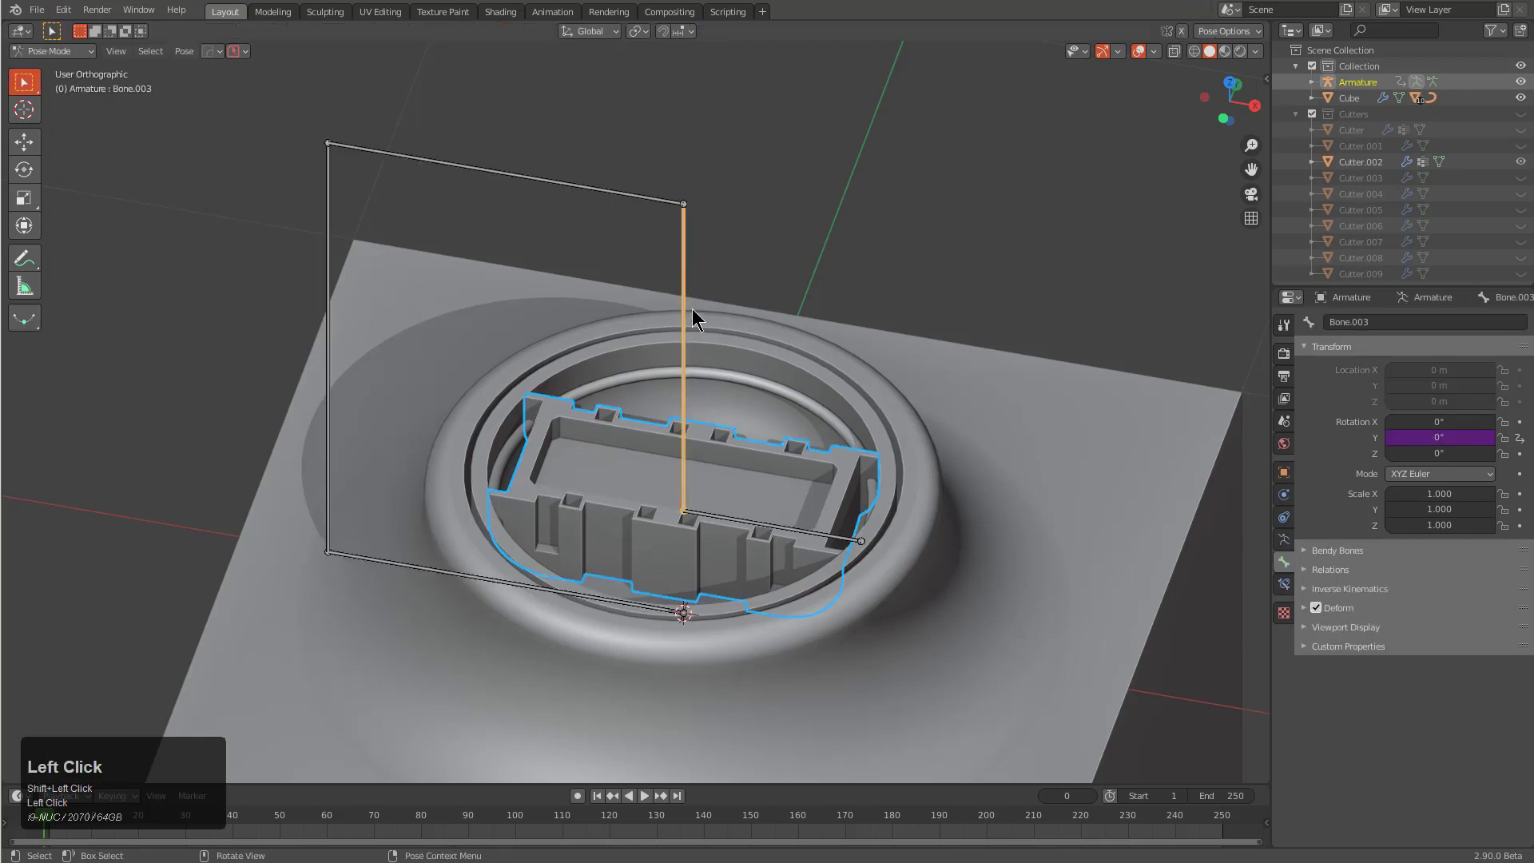
Step: Parent the Slice insert to Bone.004 with Ctrl+P > Bone
left_click(685, 256)
key("alt+a")
left_click(768, 521)
key("ctrl+p")
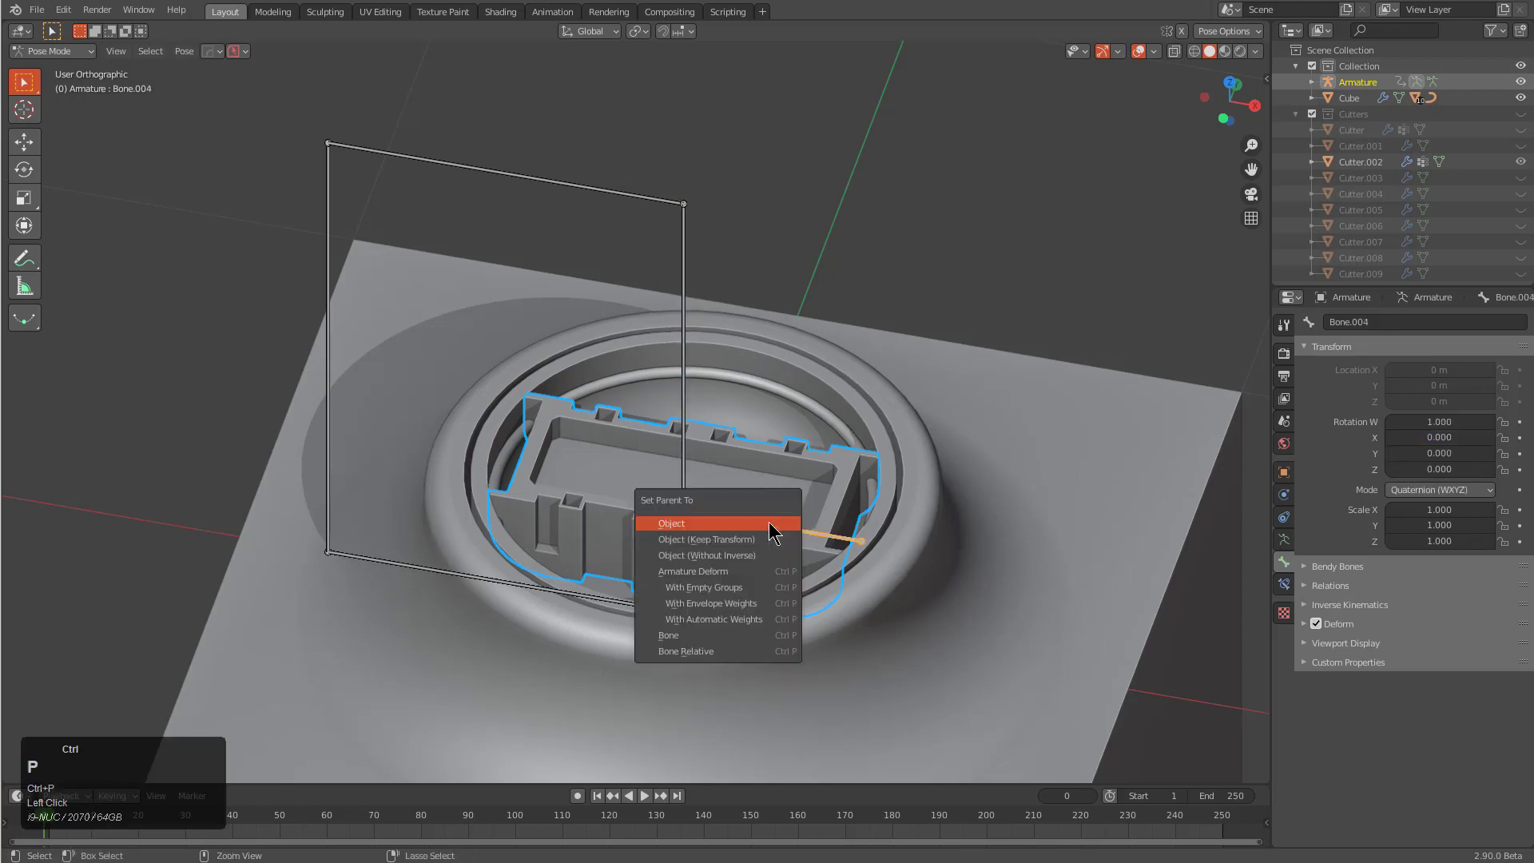
left_click(727, 635)
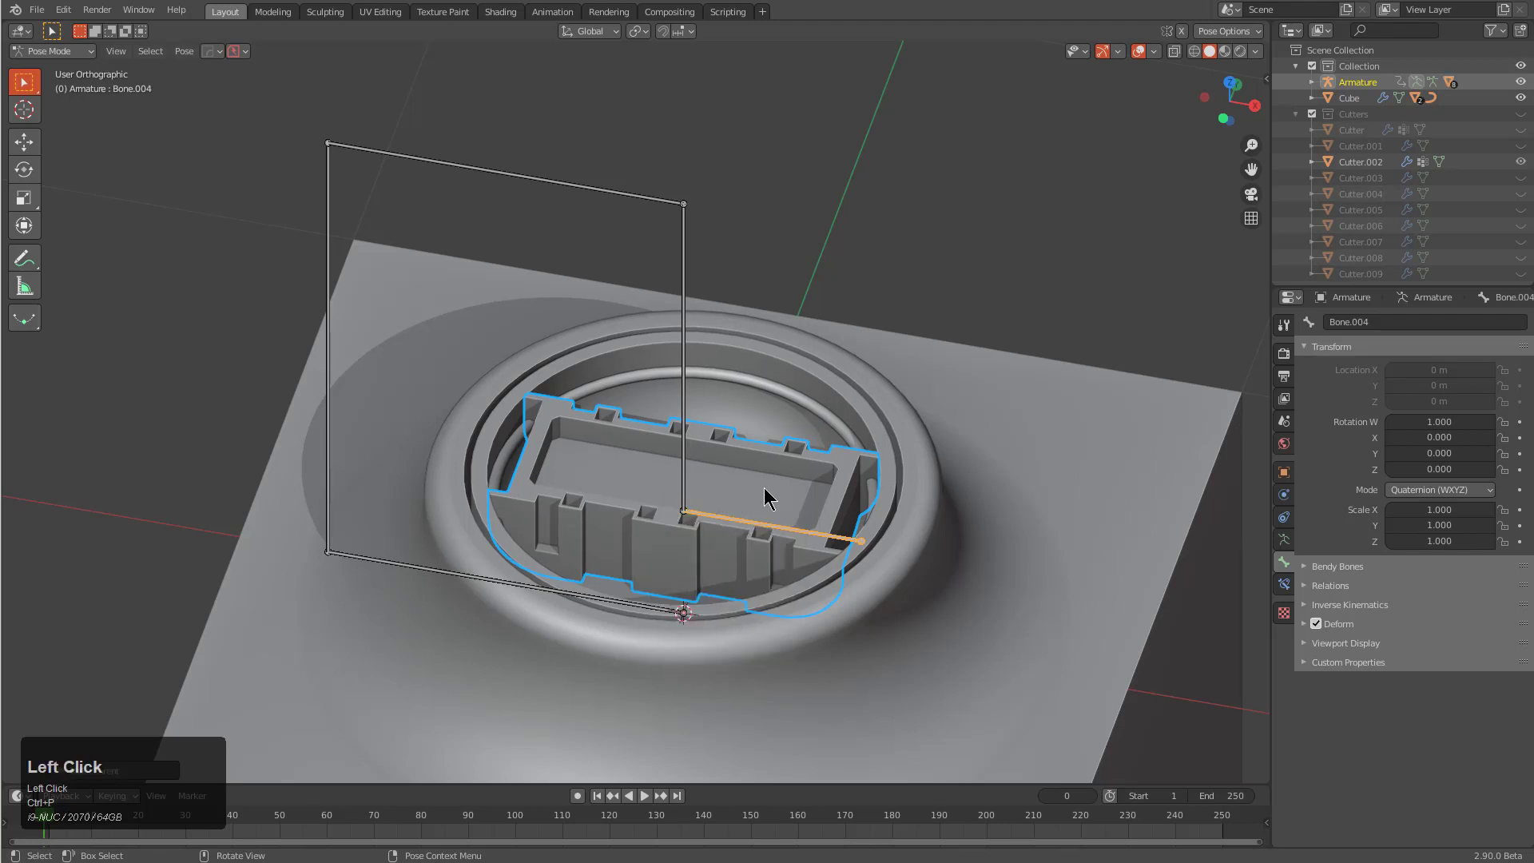
Step: Preview playback to confirm the insert spins, then stop and edit the armature from Bone.003
key("space")
scroll(764, 484, "down", 5)
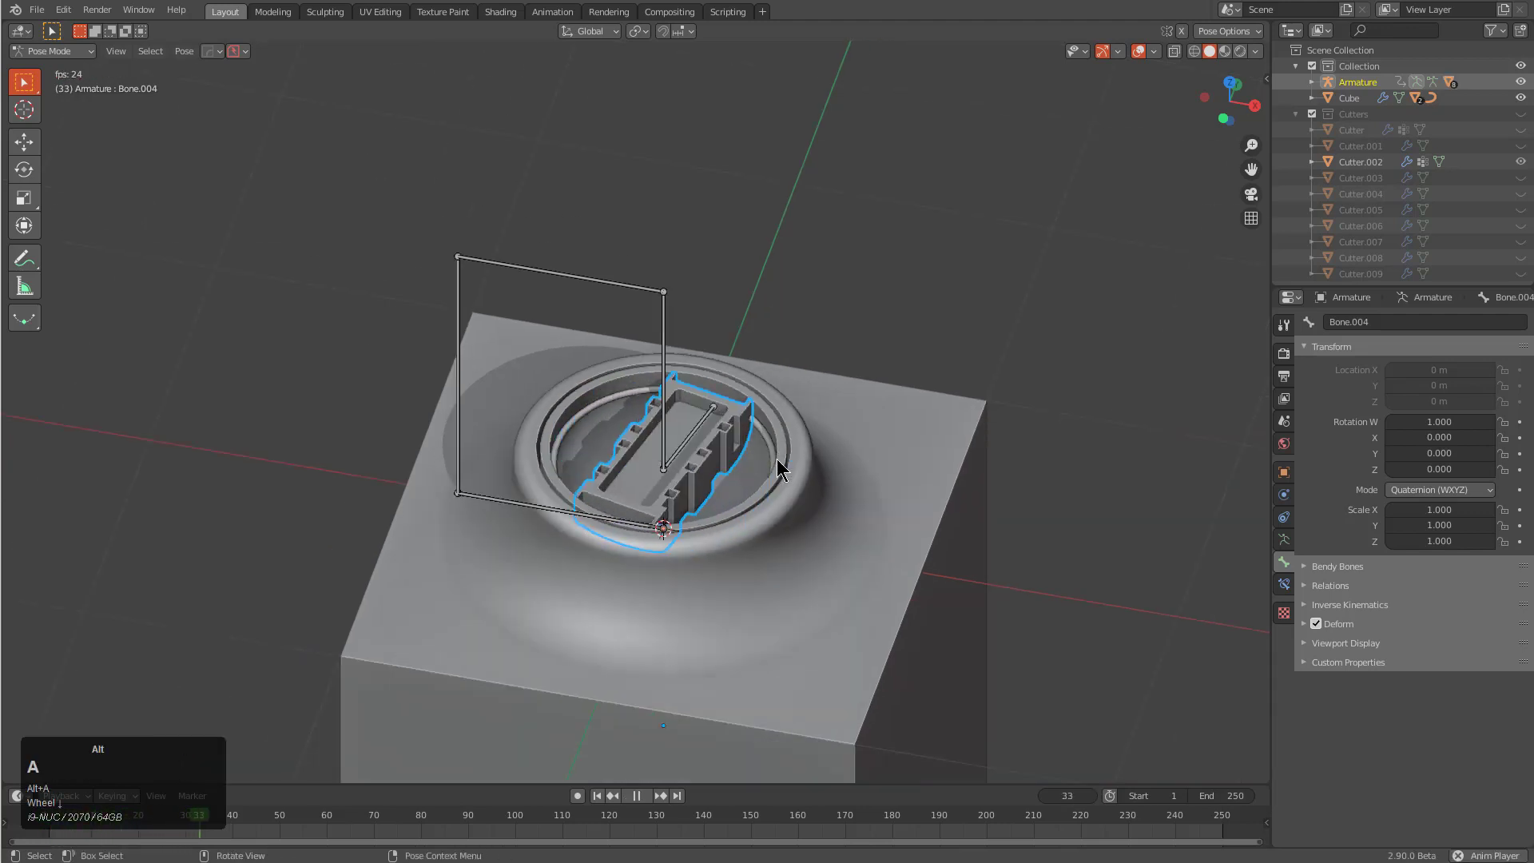
mouse_move(776, 458)
middle_mouse_down()
mouse_move(610, 423)
mouse_move(775, 444)
middle_mouse_up()
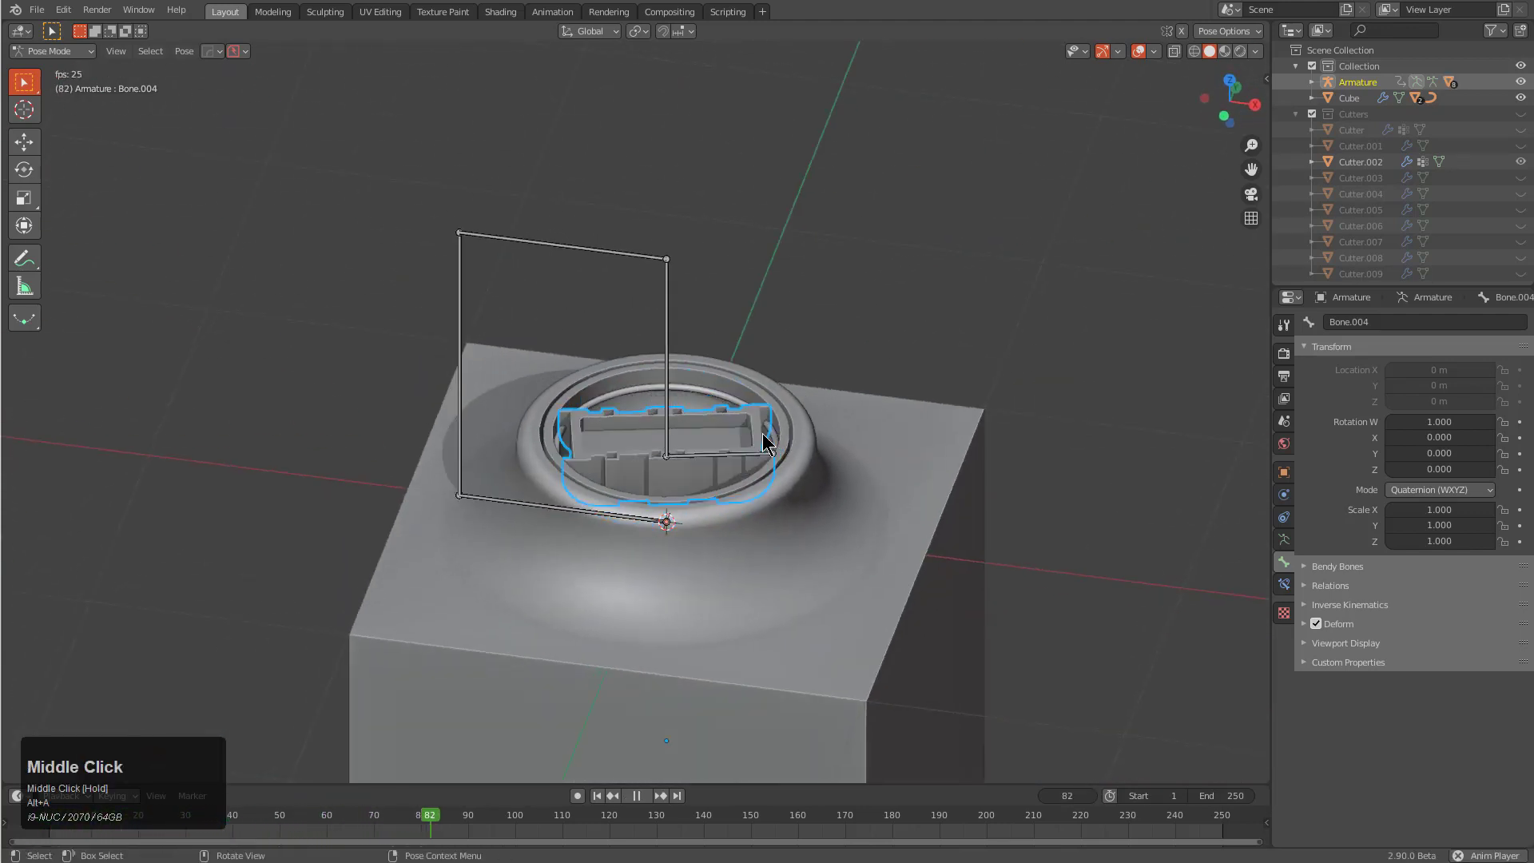
key("Escape")
scroll(679, 359, "up", 1)
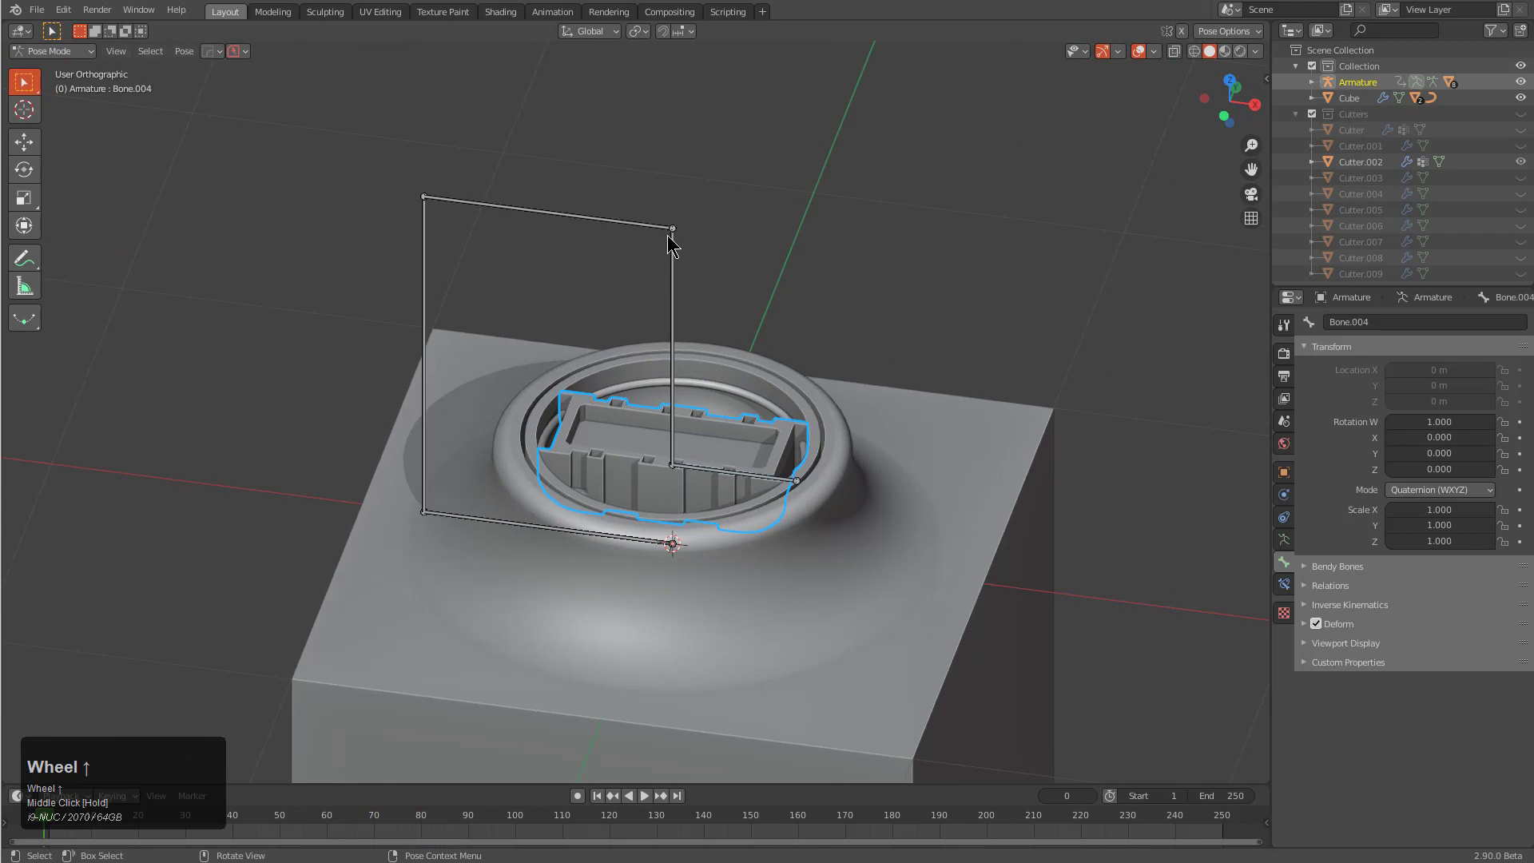
left_click(670, 239)
key("Tab")
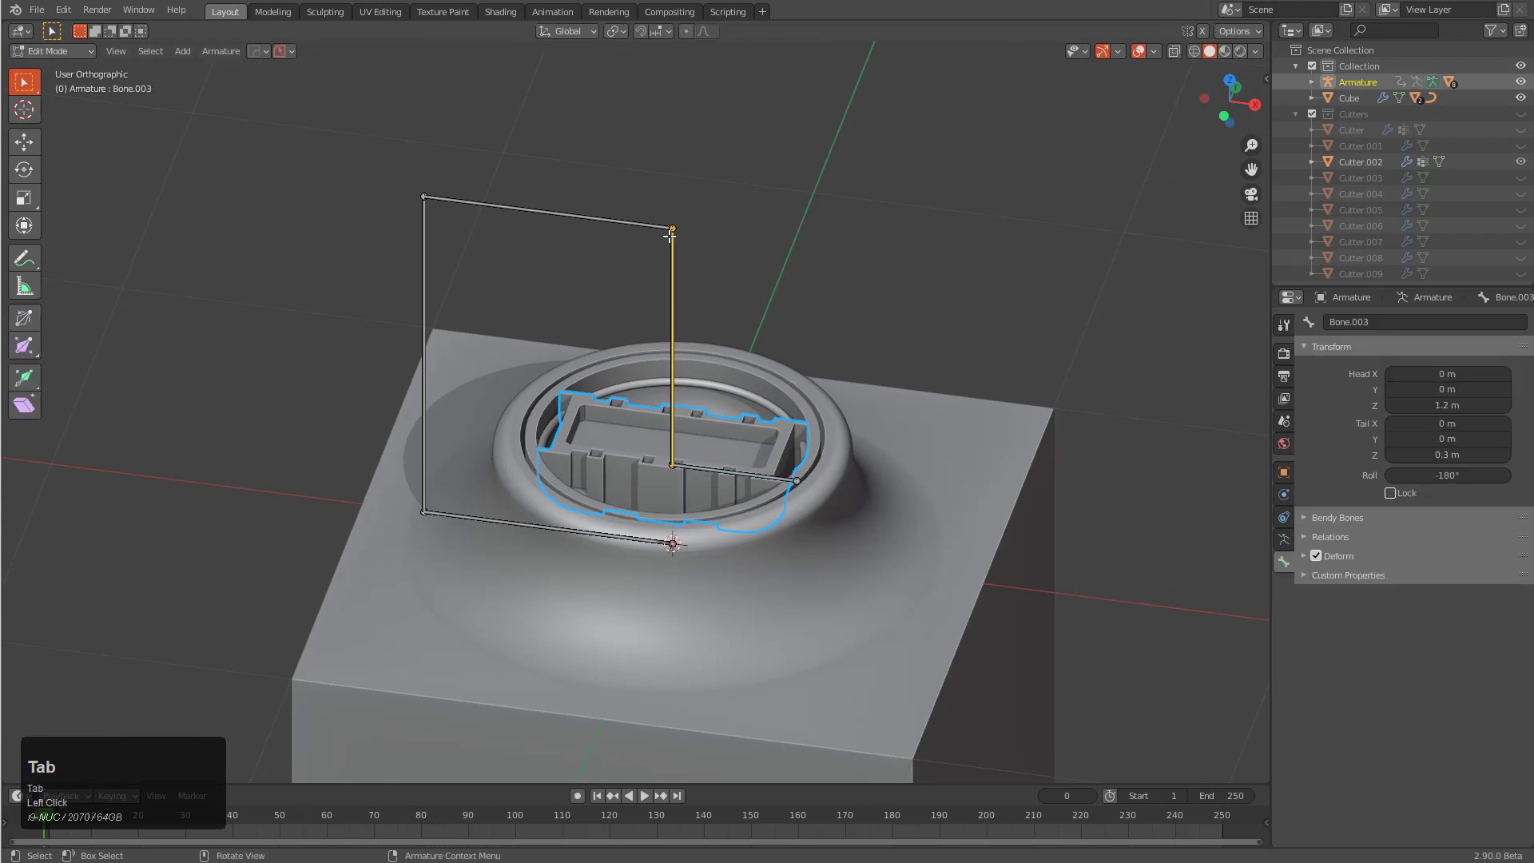
Step: Lower Bone.001's end along Z to 0.476 m, then return the armature to Object Mode
left_click(454, 195)
key("g")
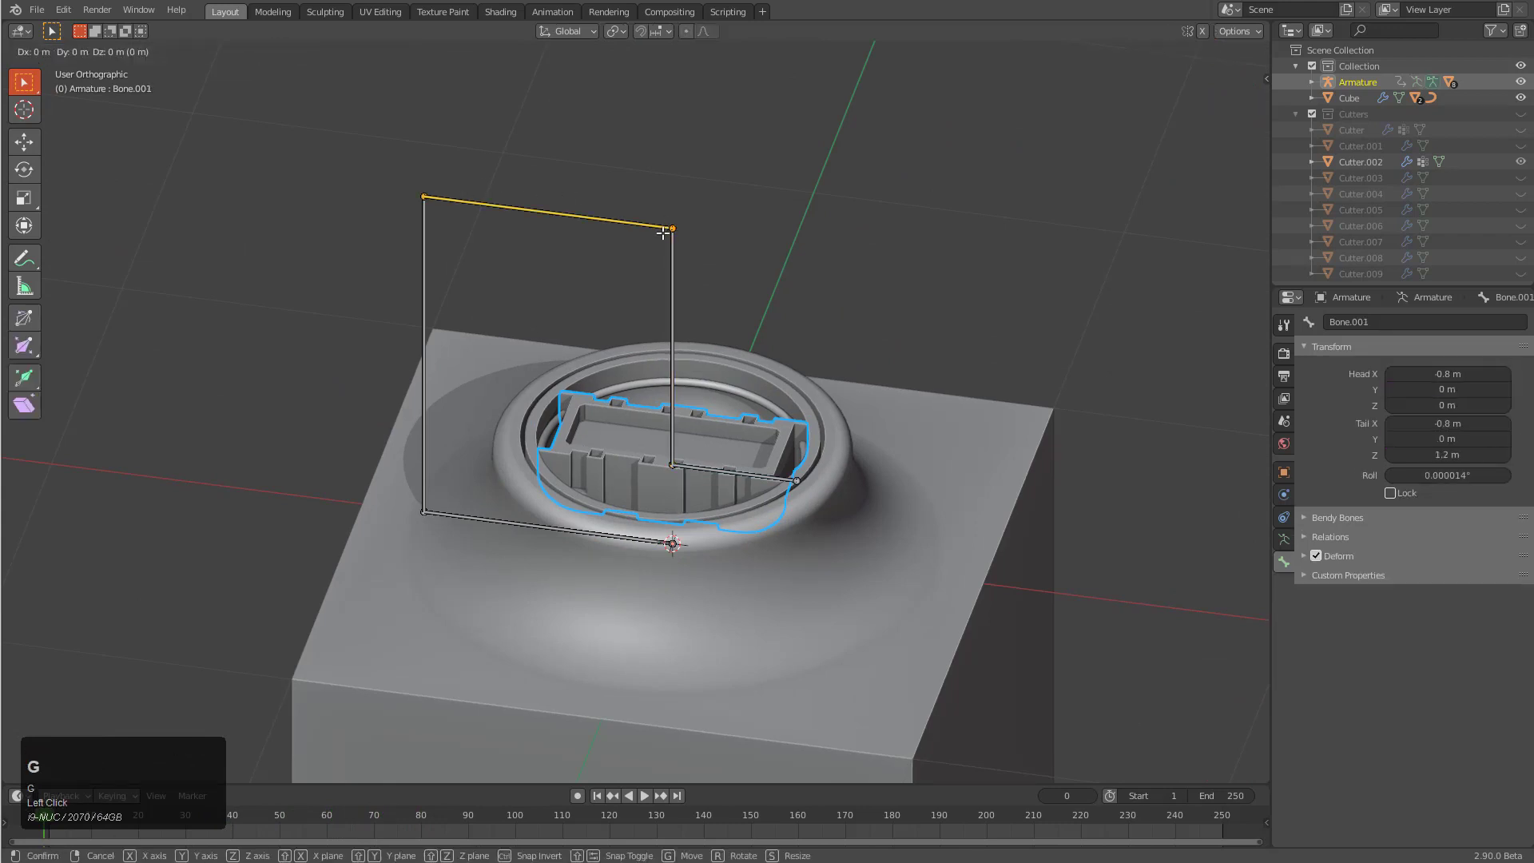
key("z")
left_click(670, 424)
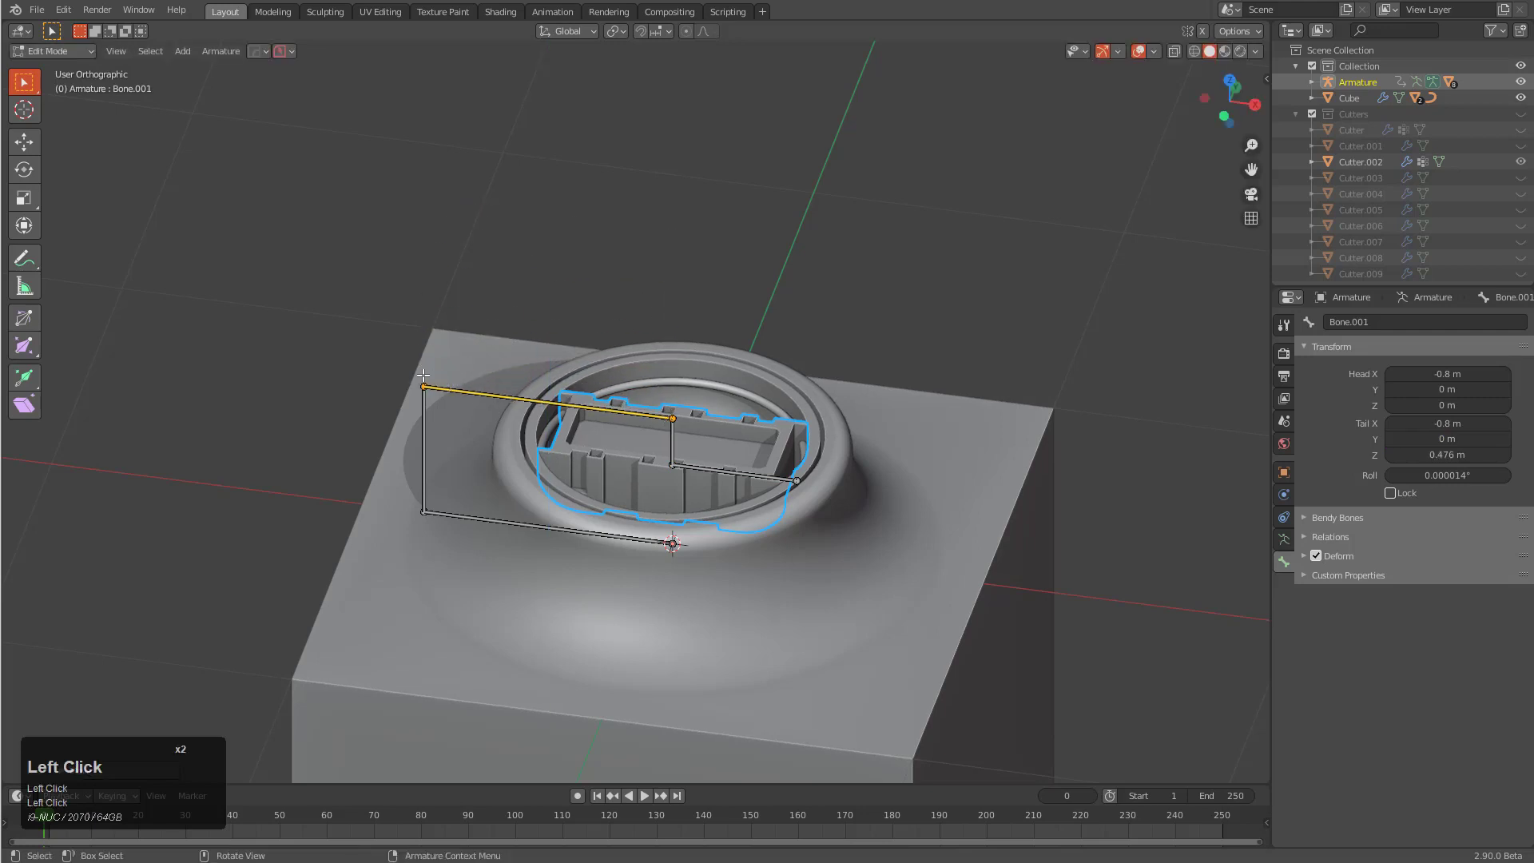
left_click(422, 505)
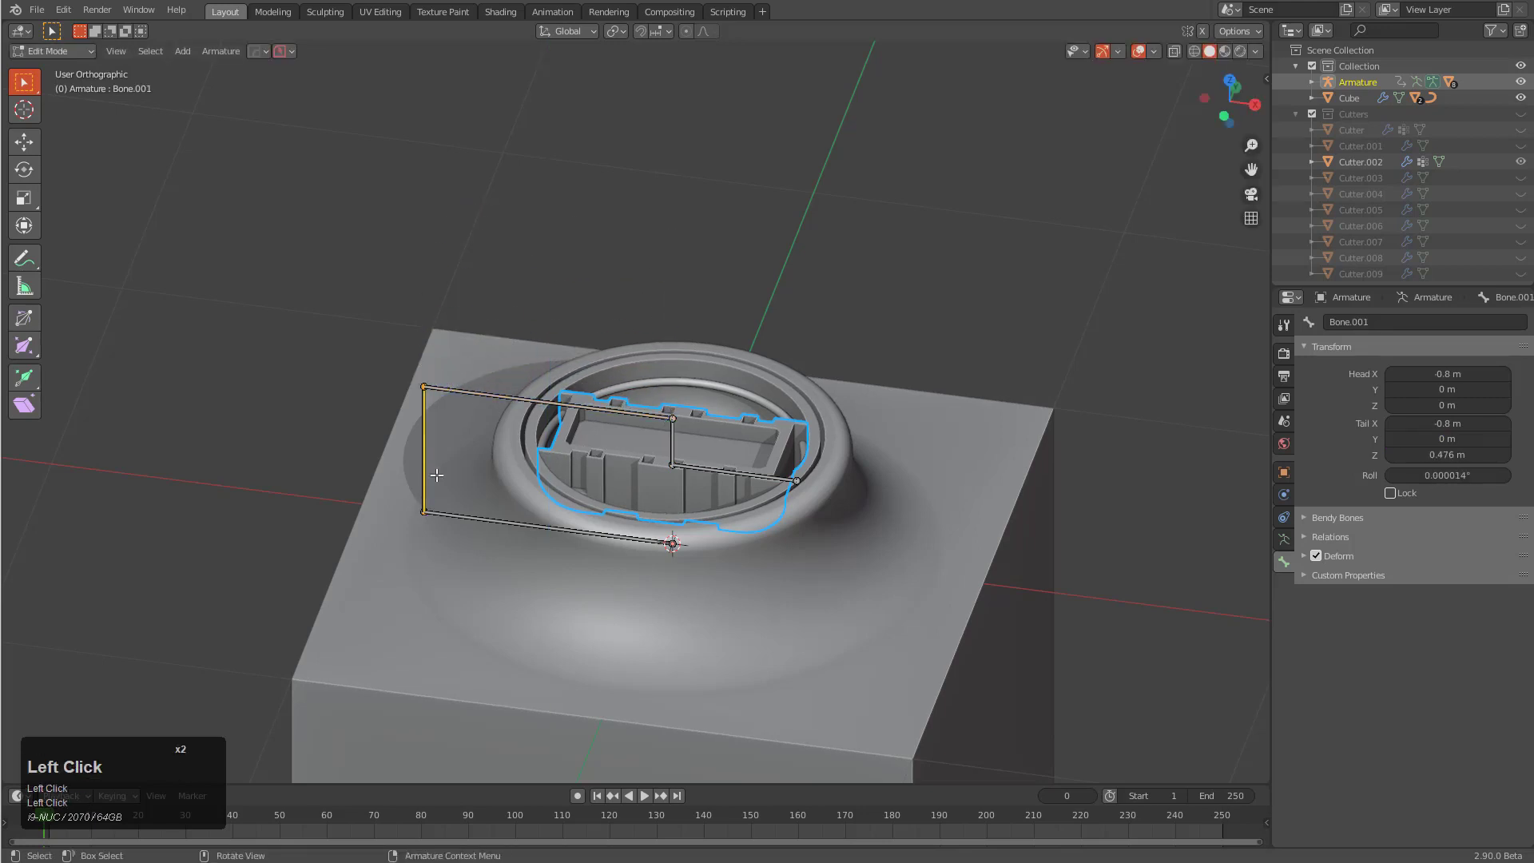
key("Tab")
middle_click_drag(565, 514, 591, 515)
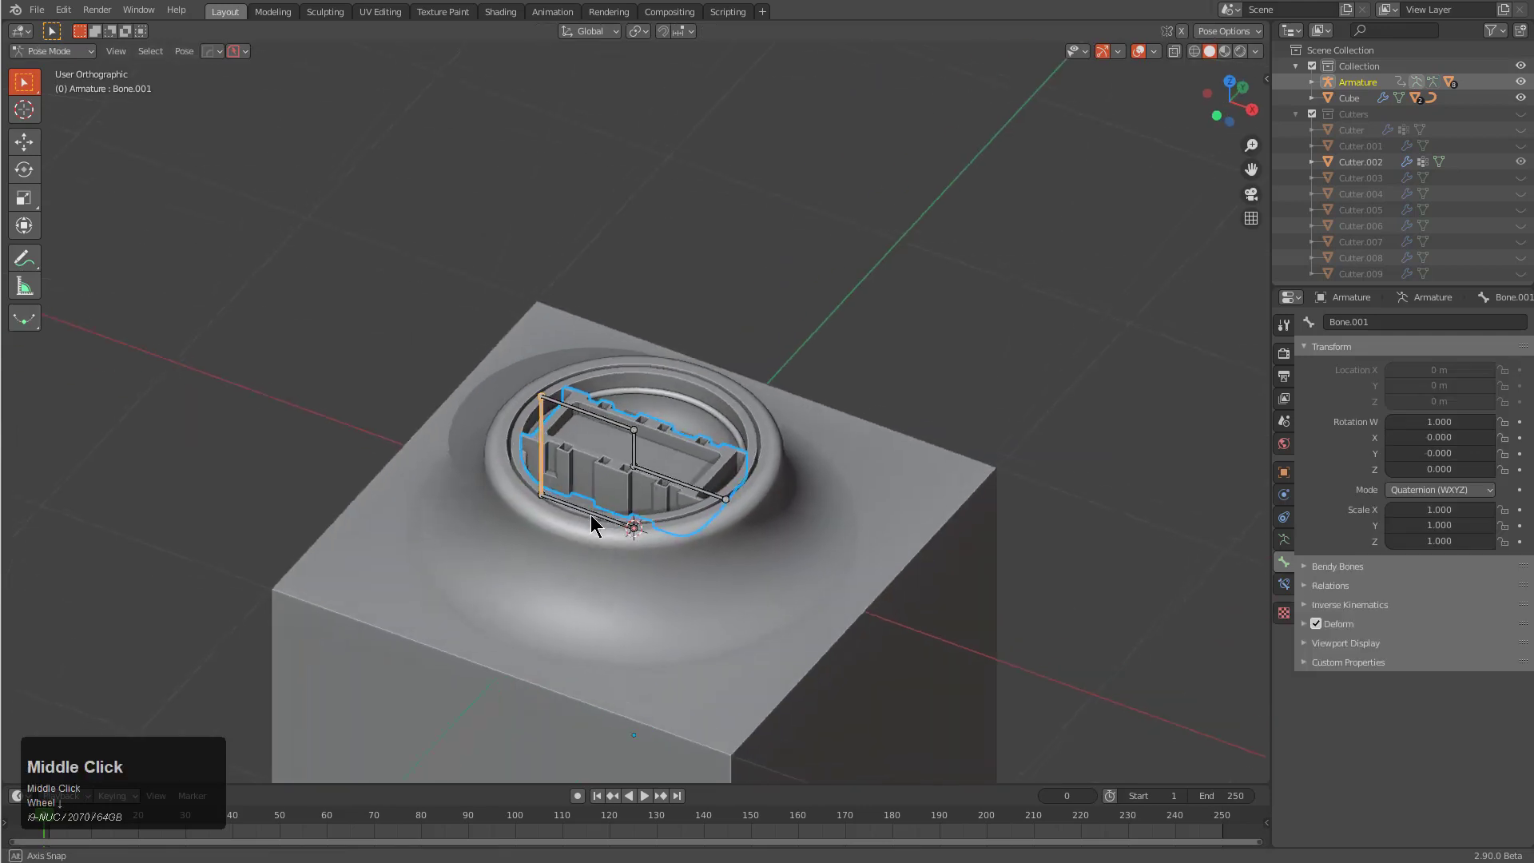
scroll(592, 516, "up", 3)
key("Tab")
key("Tab")
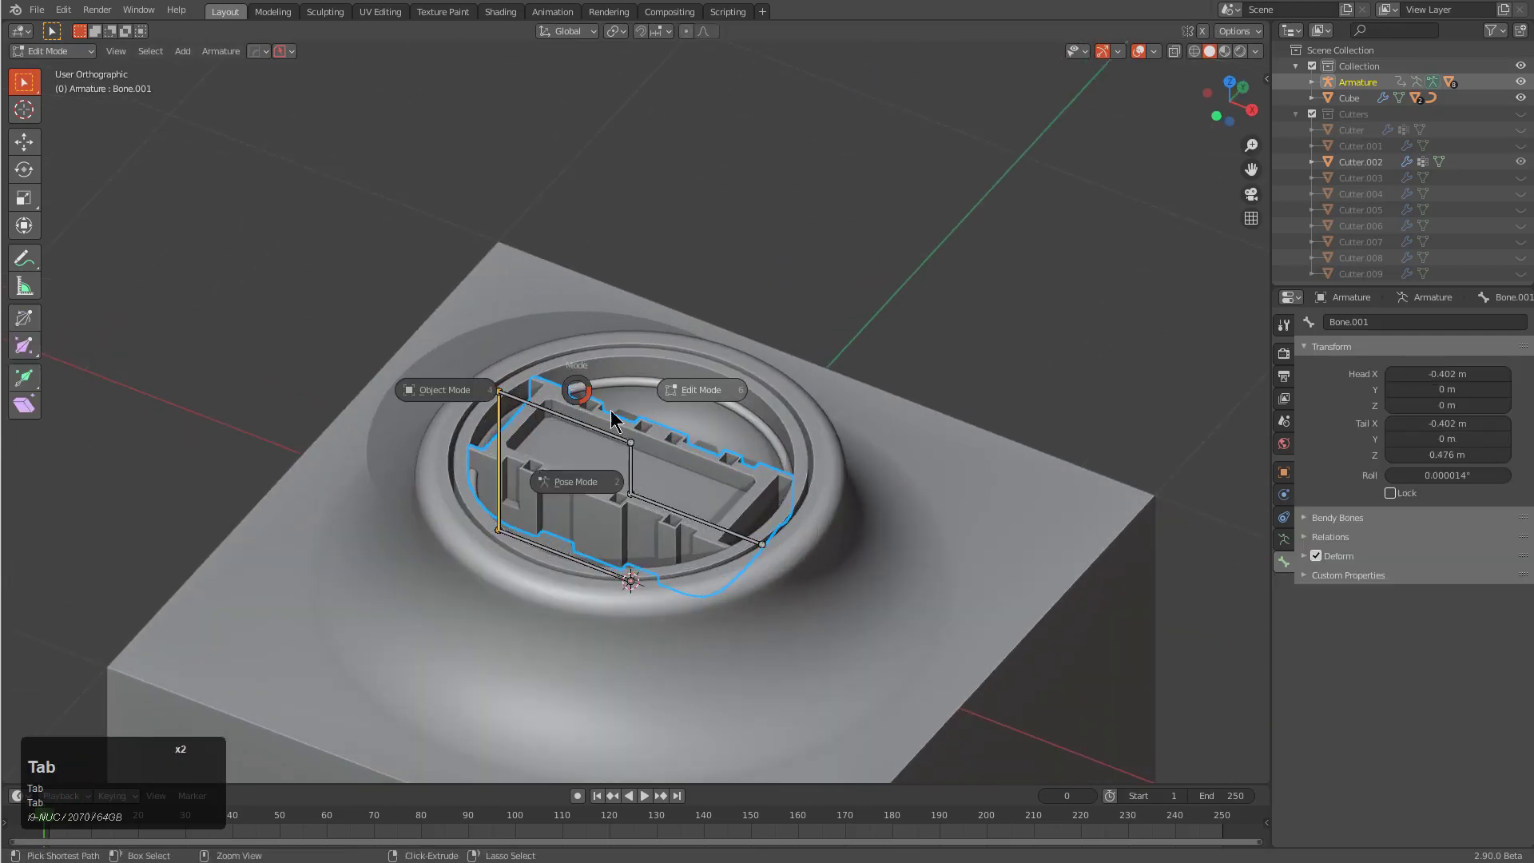
left_click(479, 398)
Step: Deselect the armature, preview the spinning animation, then rewind to frame 0
key("alt+a")
middle_click_drag(660, 465, 740, 558)
key("space")
middle_click_drag(577, 548, 655, 433)
key("space")
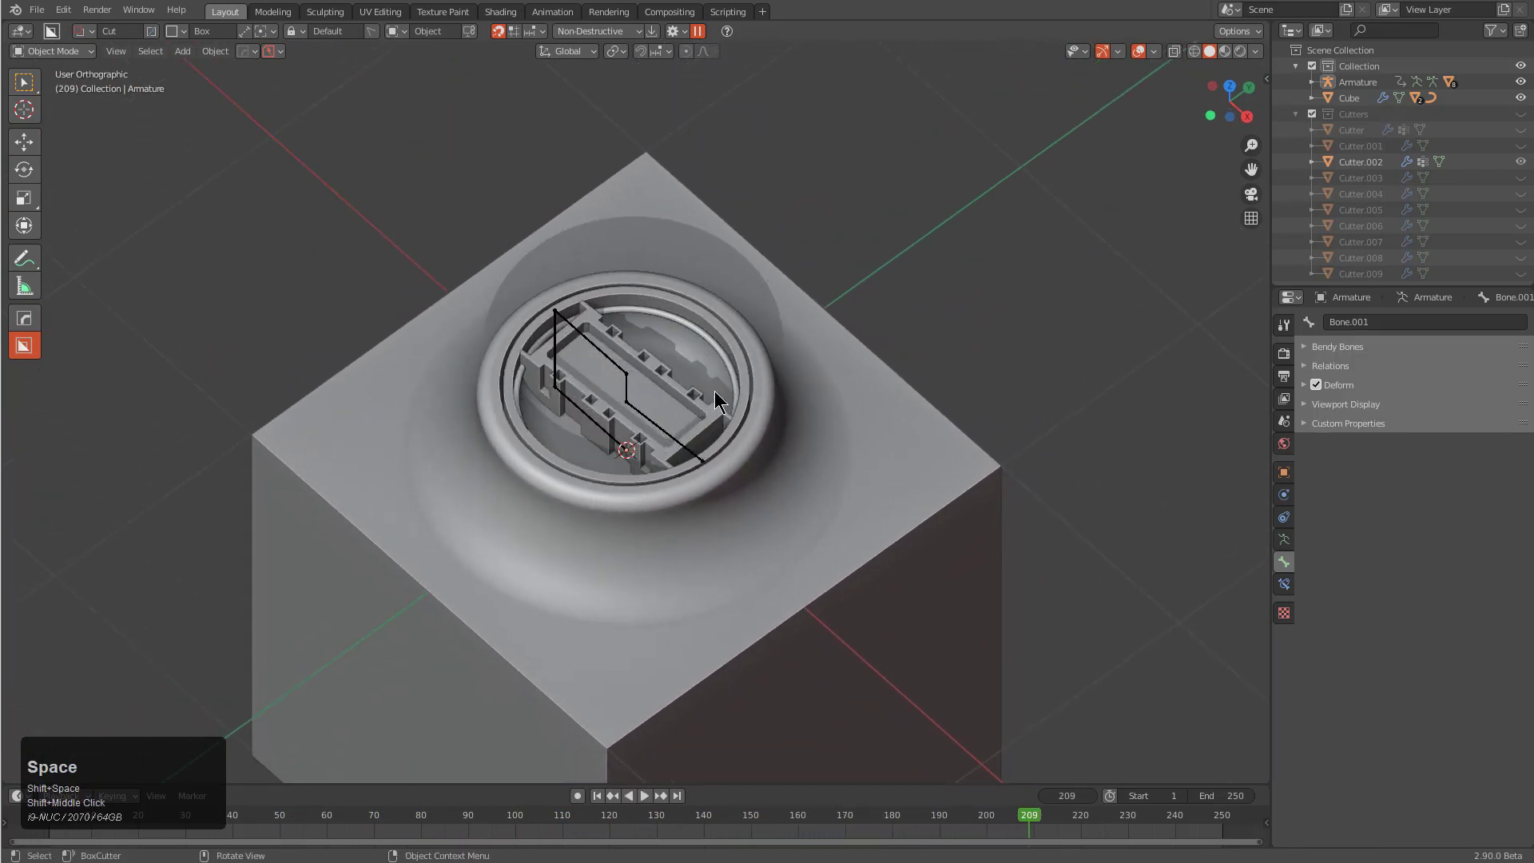
key("shift+Left")
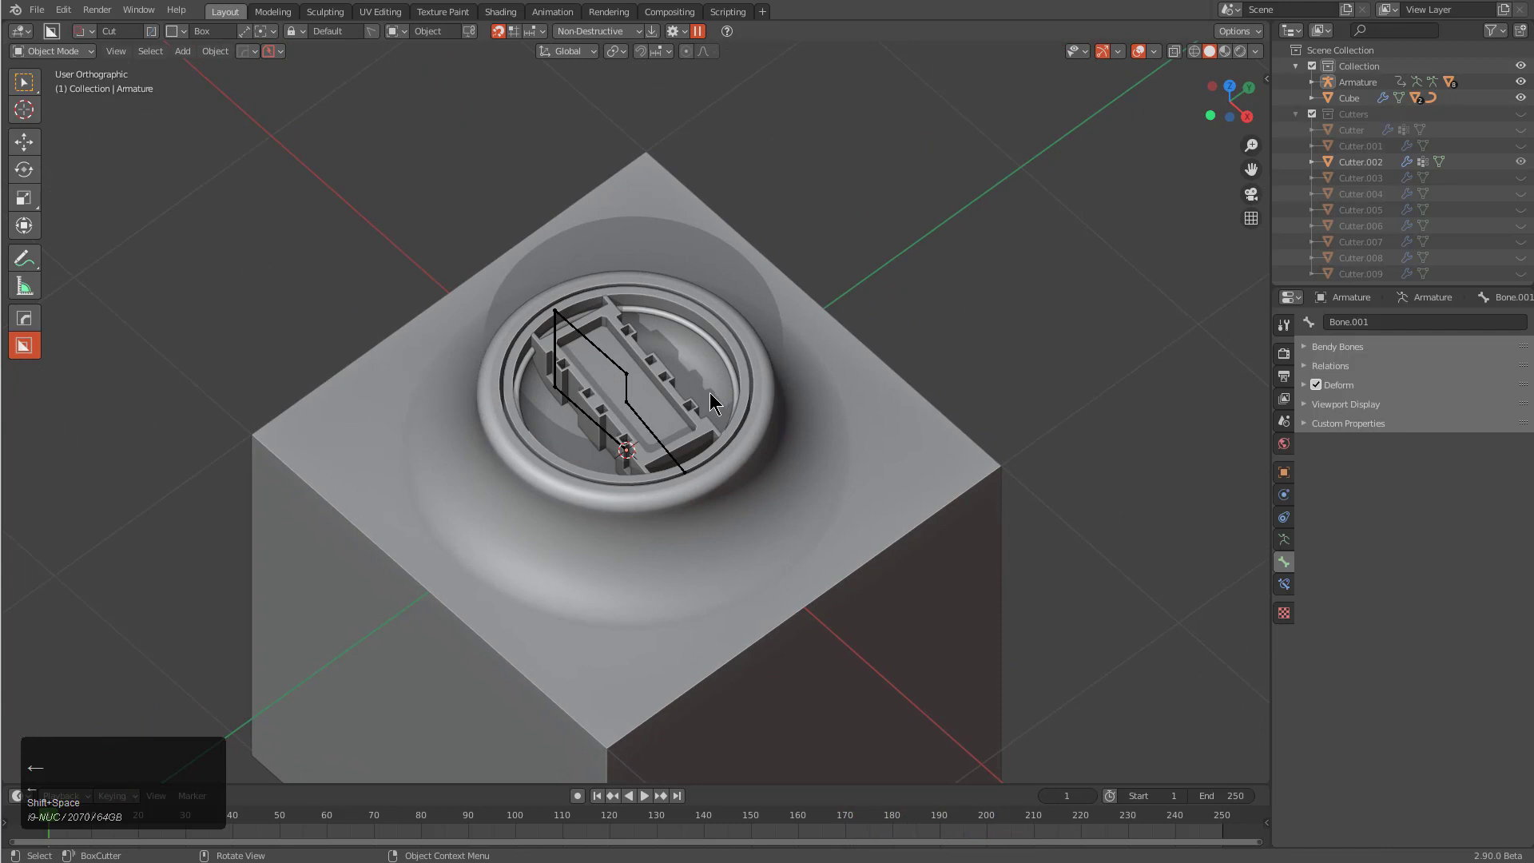
key("Left")
Step: Bring up the PowerSave options and start editing the save name field
mouse_move(700, 379)
middle_mouse_down()
mouse_move(713, 435)
mouse_move(714, 406)
middle_mouse_up()
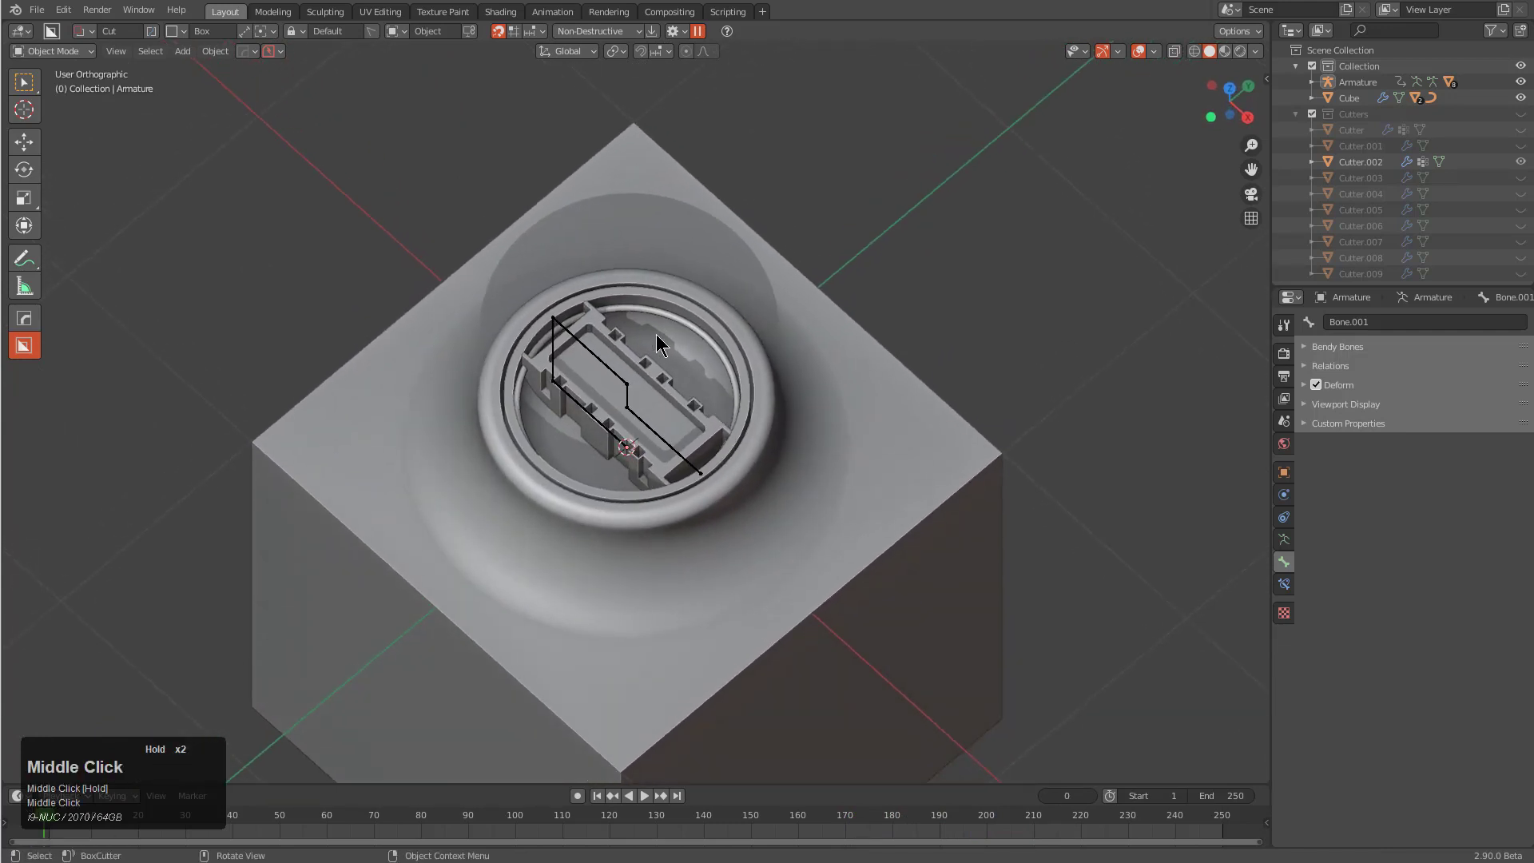
left_click(274, 55)
left_click(264, 128)
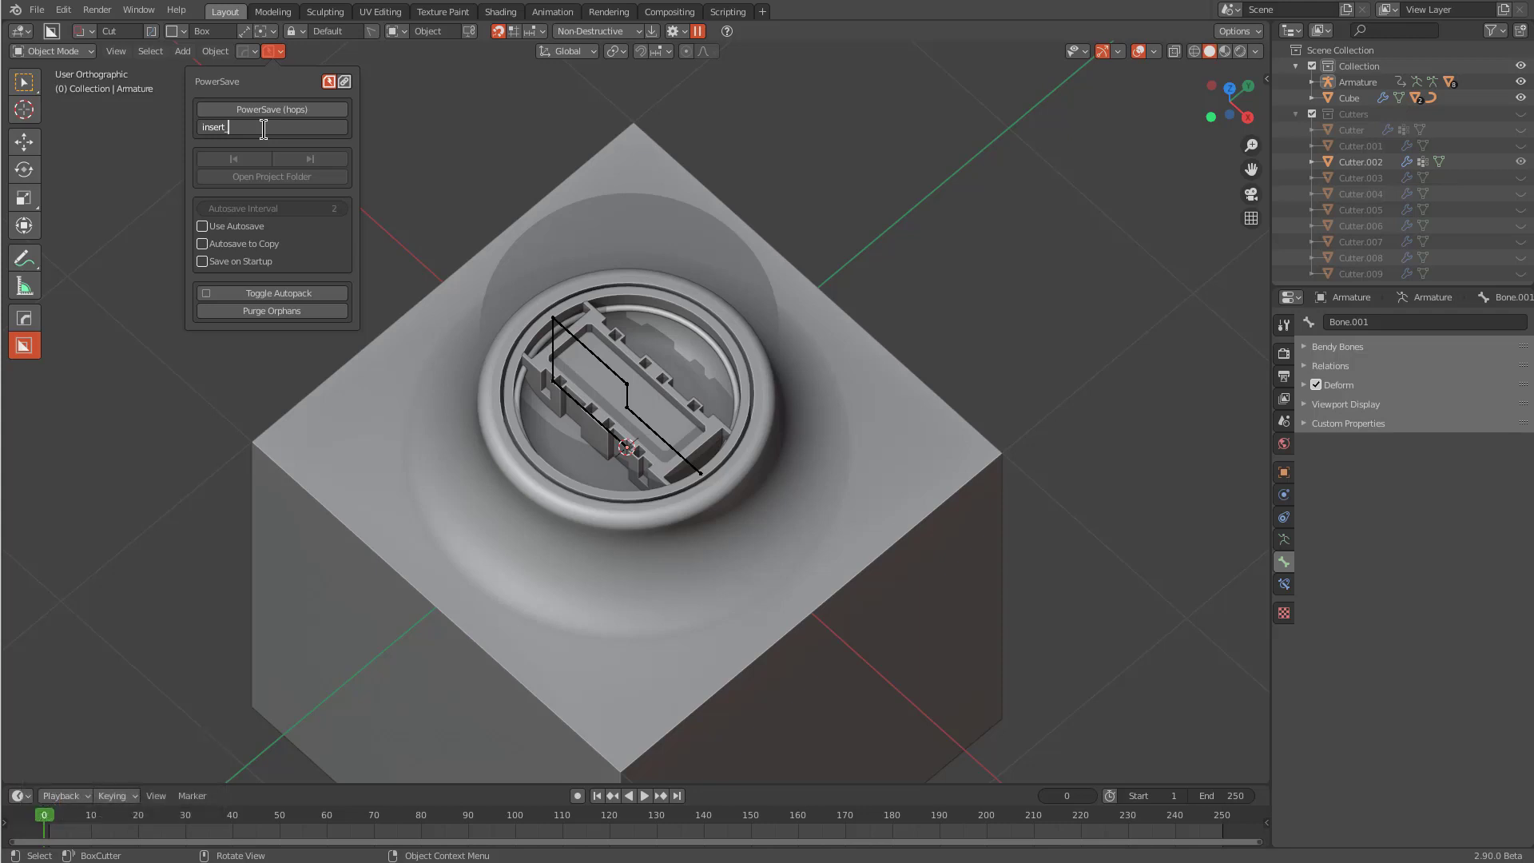
Step: Name the PowerSave file 'insert_test', save it as insert_test_20, then select the Cube
type("test")
key("Return")
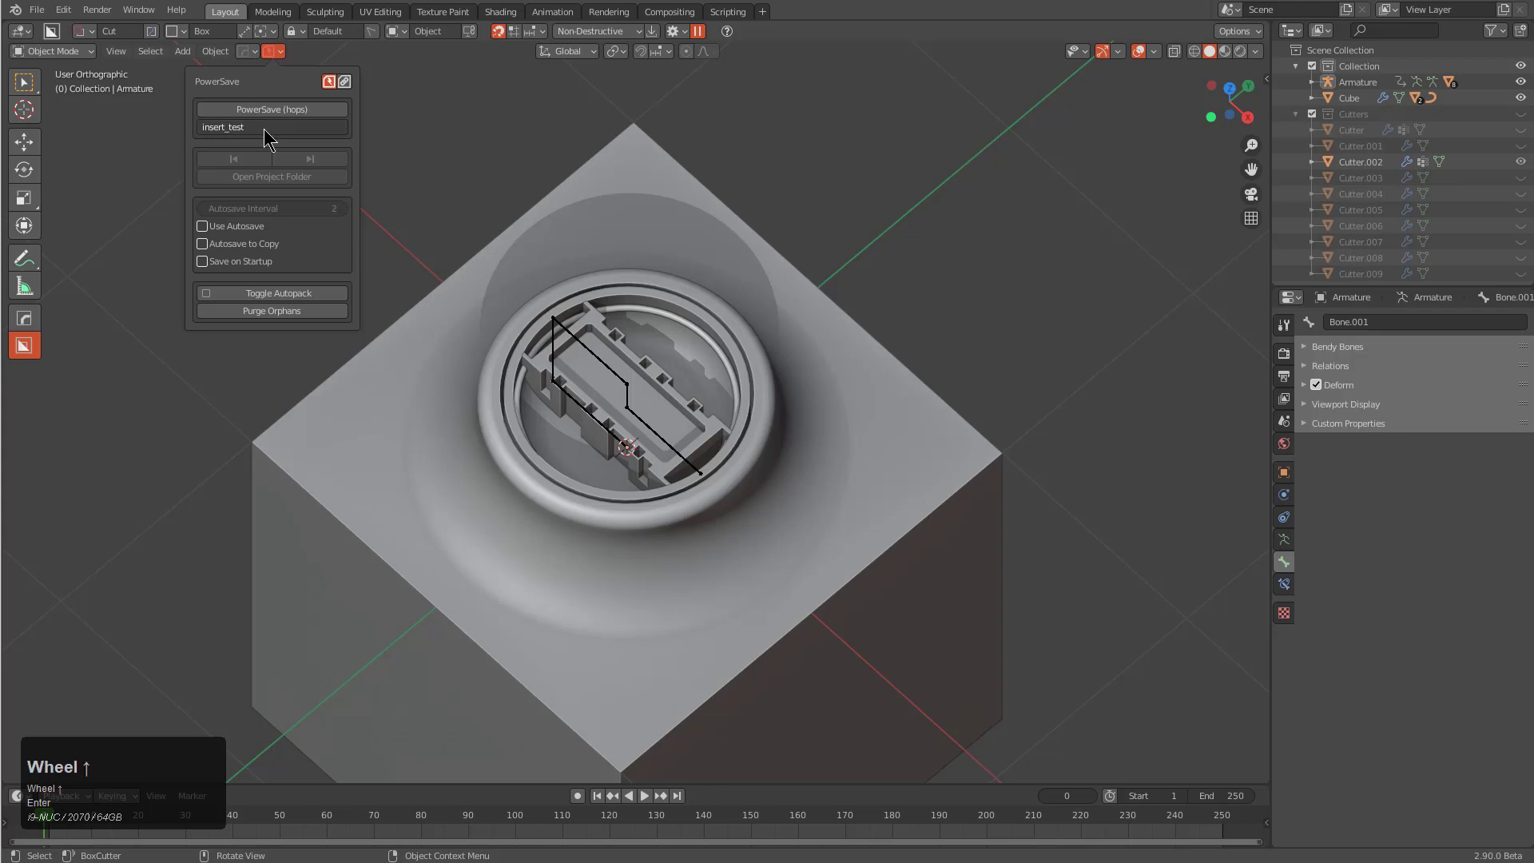
left_click(288, 111)
middle_click_drag(704, 376, 747, 385)
left_click(813, 374)
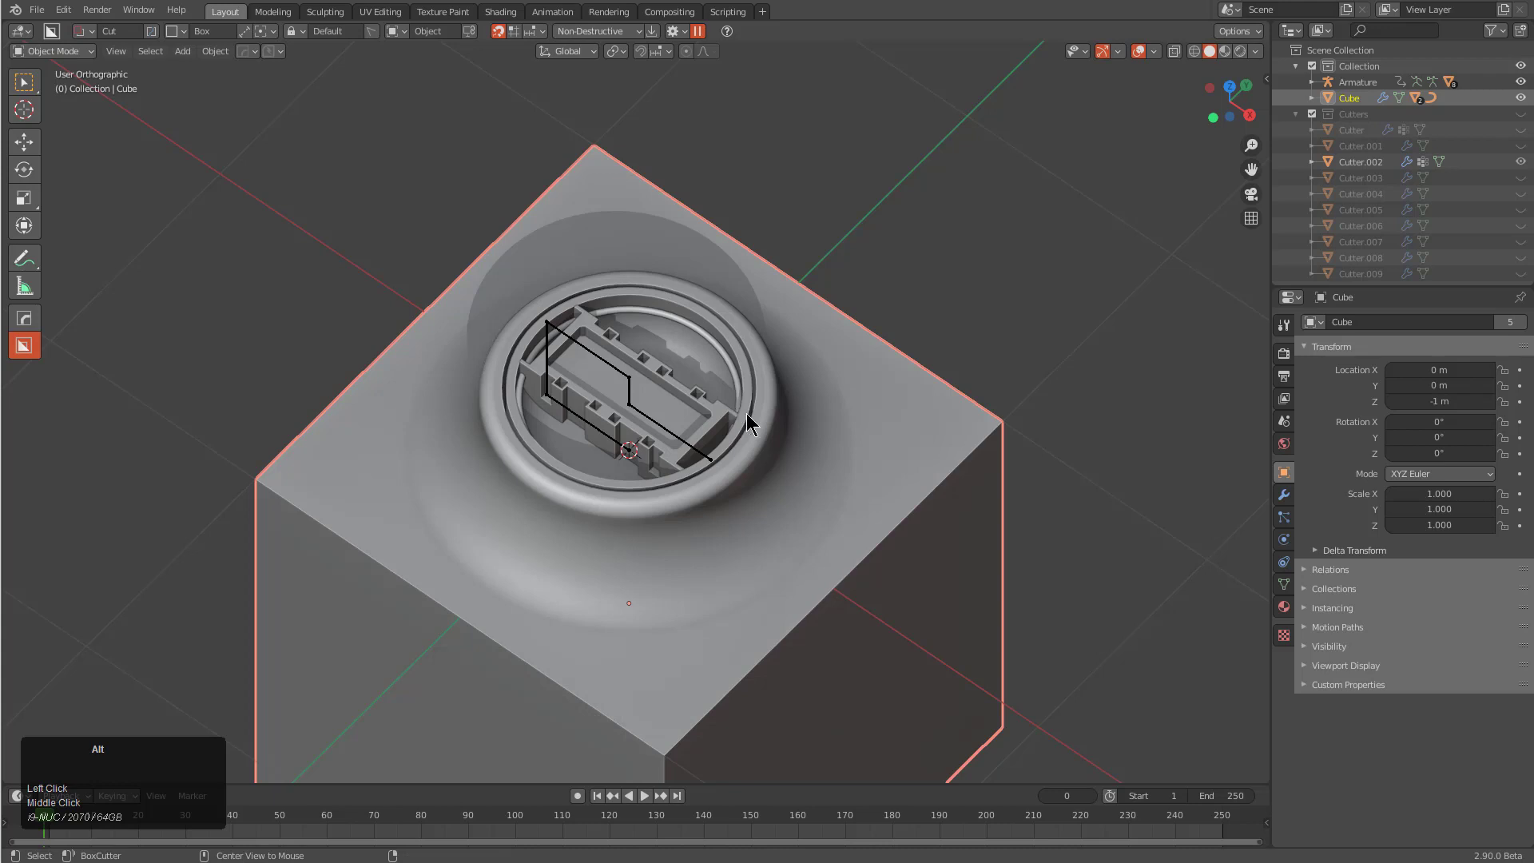
Step: Make the Cutters collection, Cutter and Cutter.001 visible in the Outliner
scroll(860, 351, "down", 1, "alt")
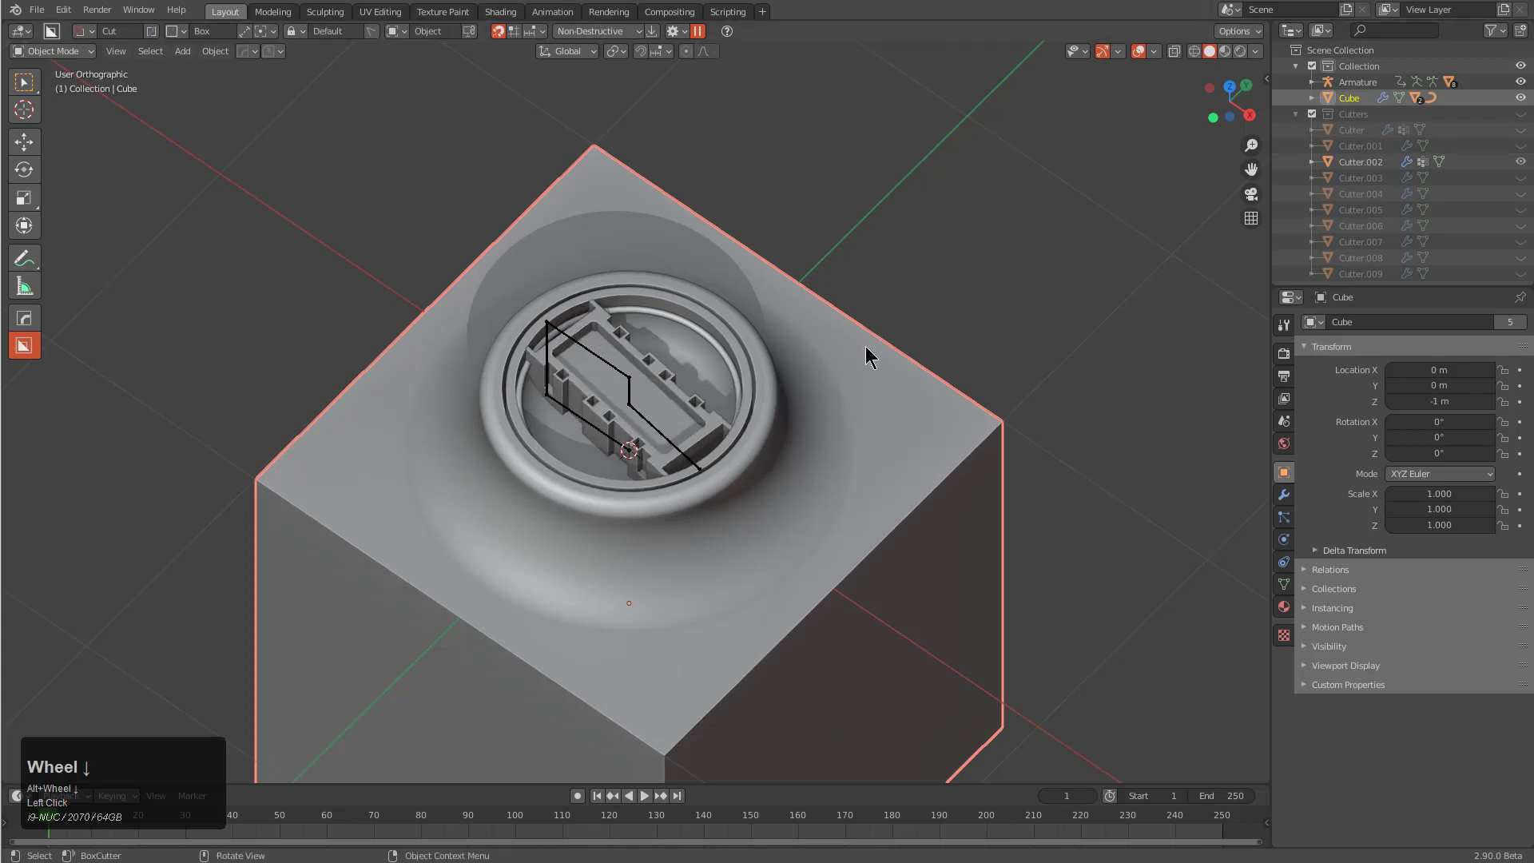
scroll(868, 352, "up", 2)
scroll(1116, 256, "down", 1)
left_click(1521, 114)
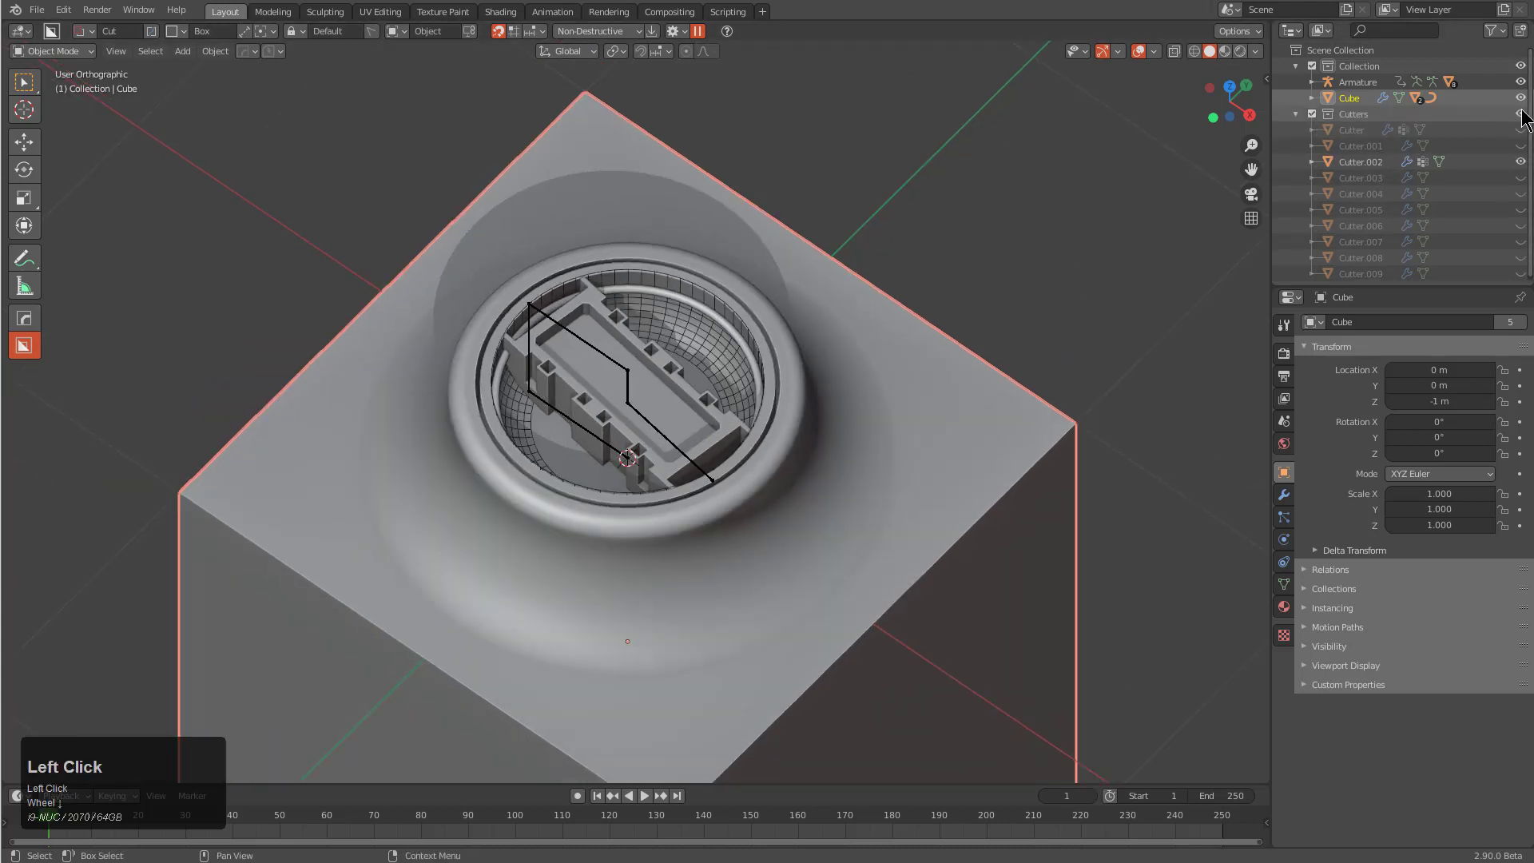
left_click(1520, 130)
left_click(1520, 145)
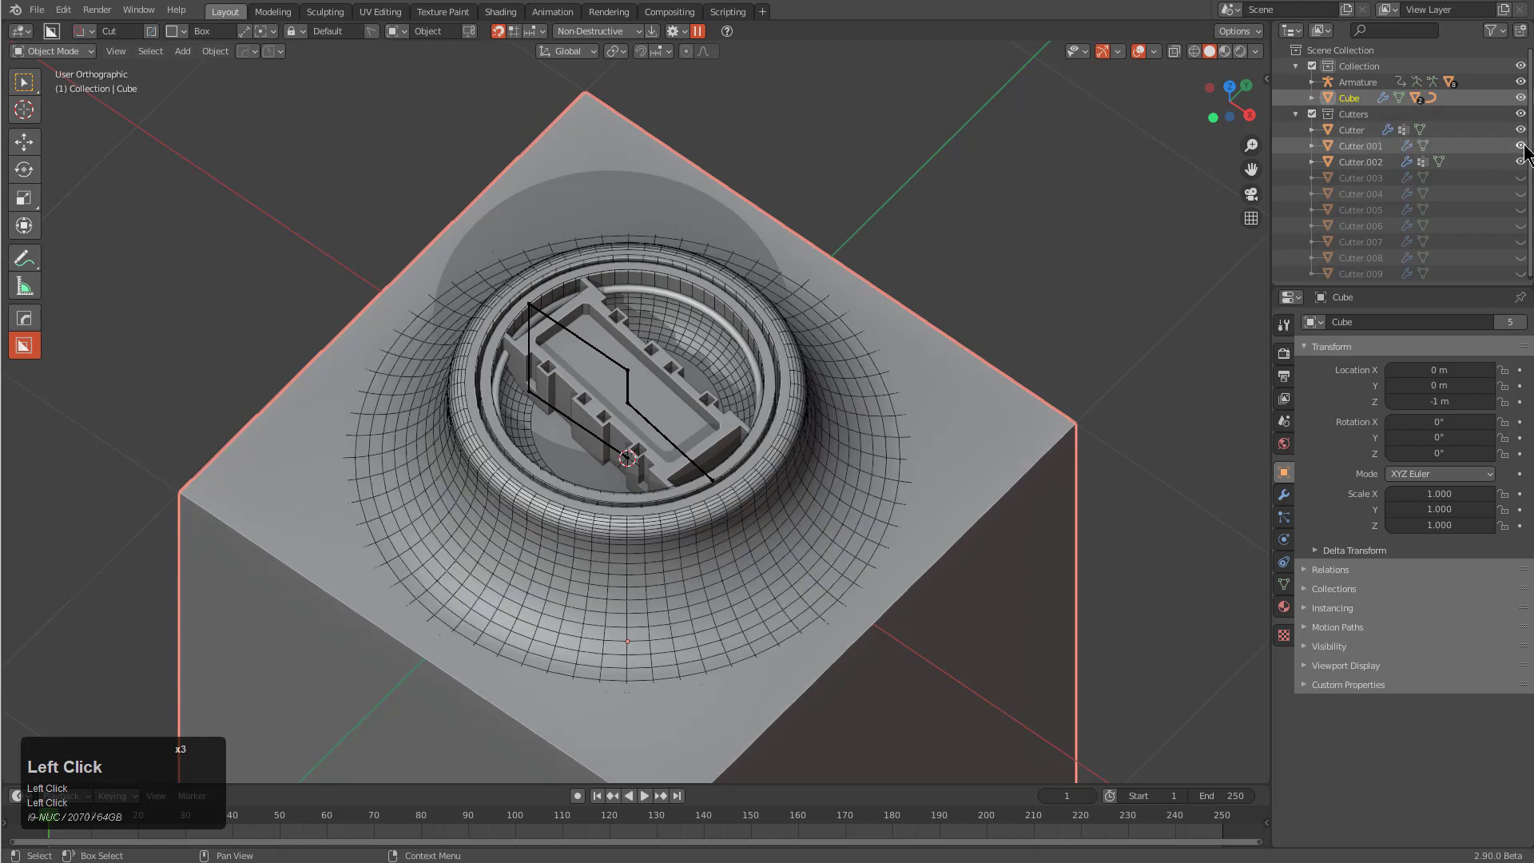
left_click(1520, 178)
Step: Hide Cutter.003 onward while keeping Cutter.002 visible, then select the flared Cutter wireframe
left_click_drag(1525, 219, 1526, 206)
left_click(1523, 224)
left_click(1521, 193)
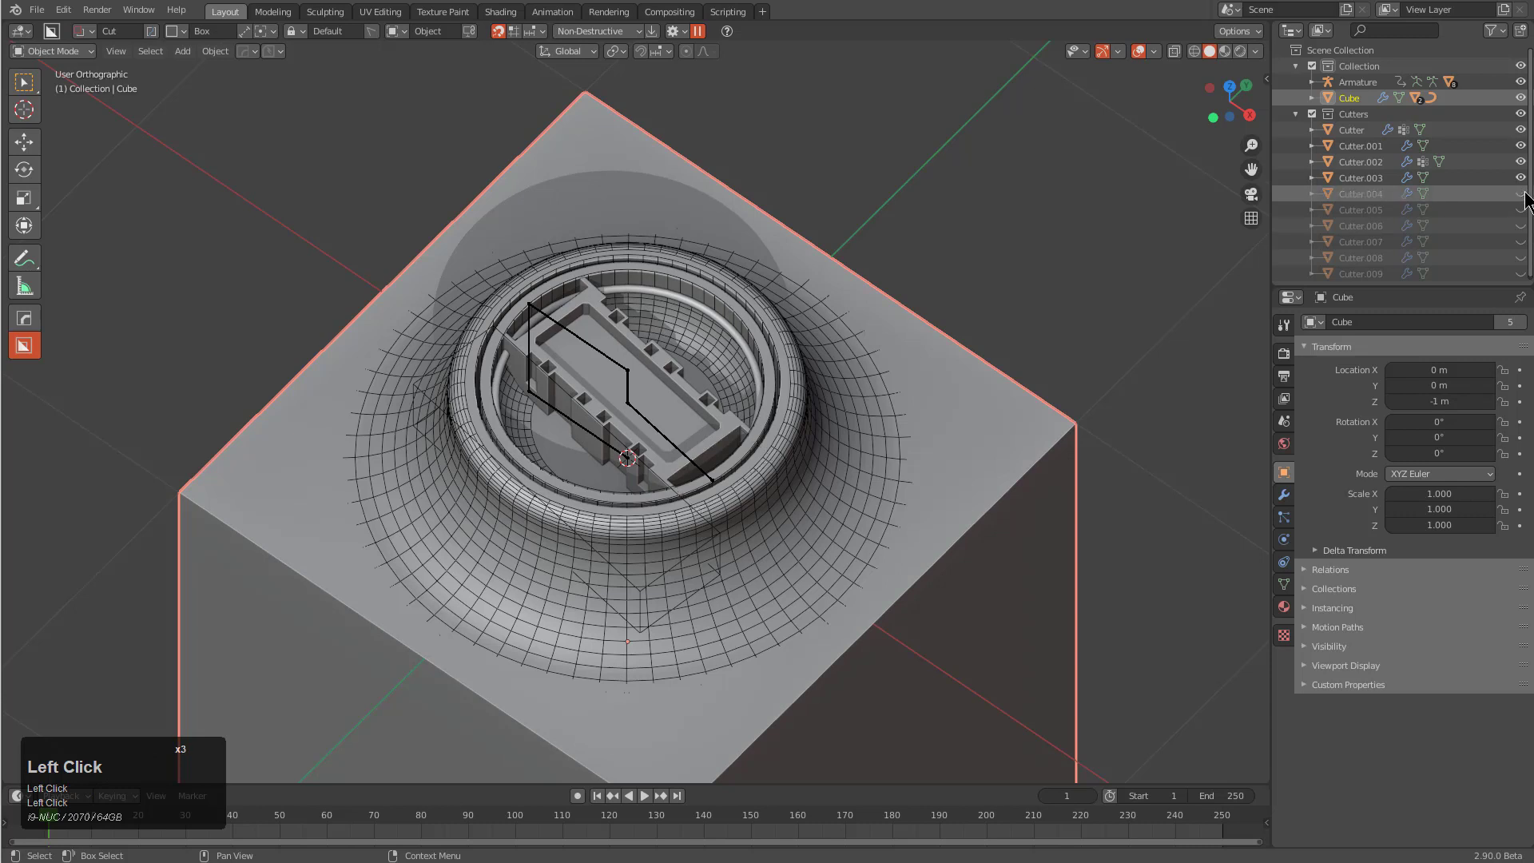
left_click(1521, 177)
left_click(1521, 177)
left_click(1521, 177)
left_click(1521, 162)
left_click(1521, 161)
middle_click_drag(925, 274, 983, 242)
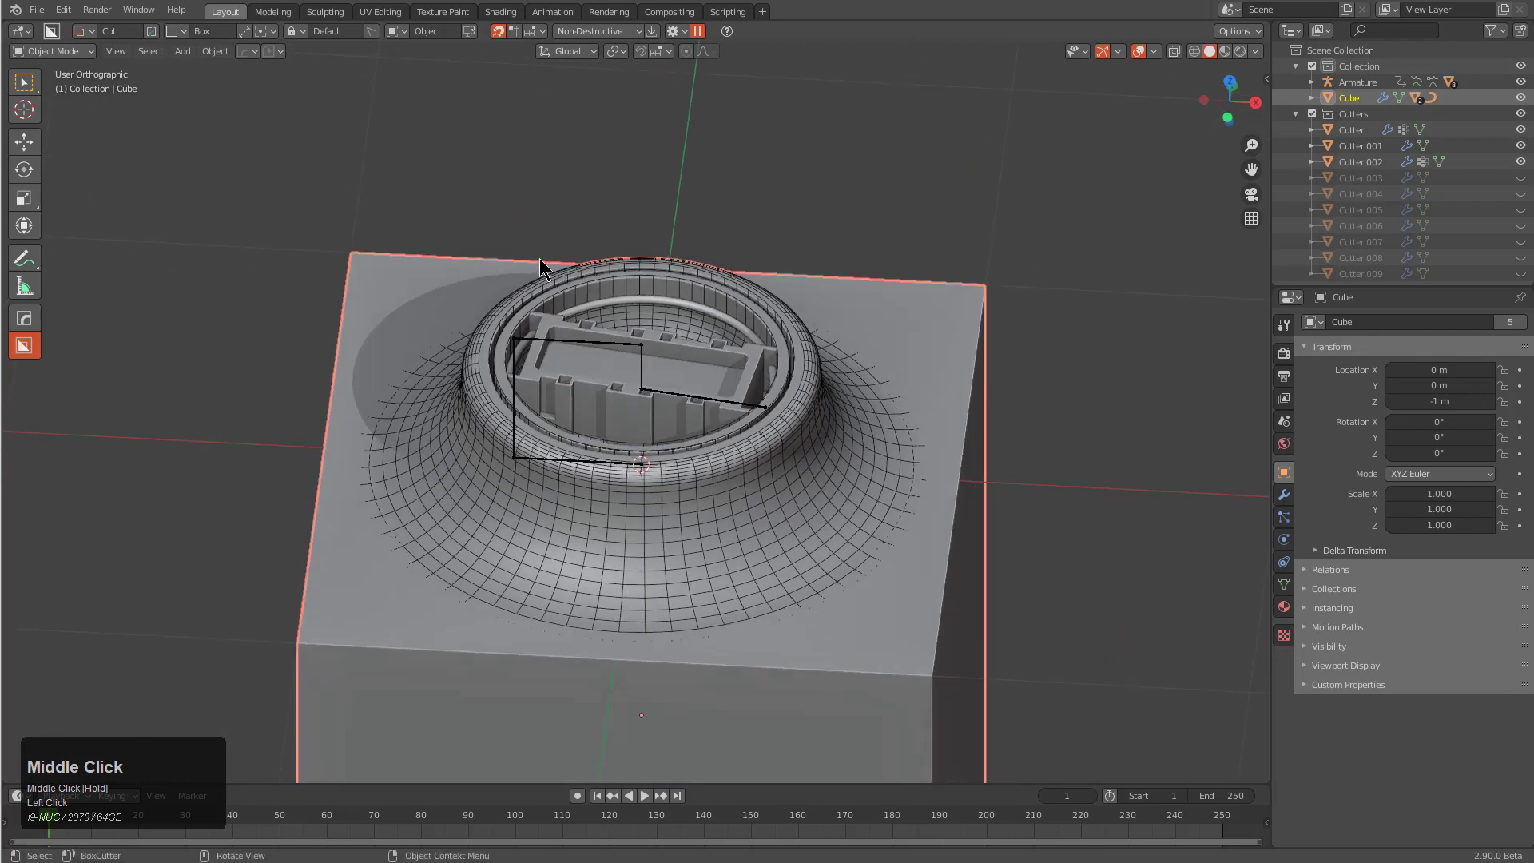
left_click(747, 455)
Step: Select Armature, ring curve, Cutter.002, Cutter.001, then Cutter, and parent with Keep Transform
scroll(492, 301, "up", 2)
left_click(491, 305)
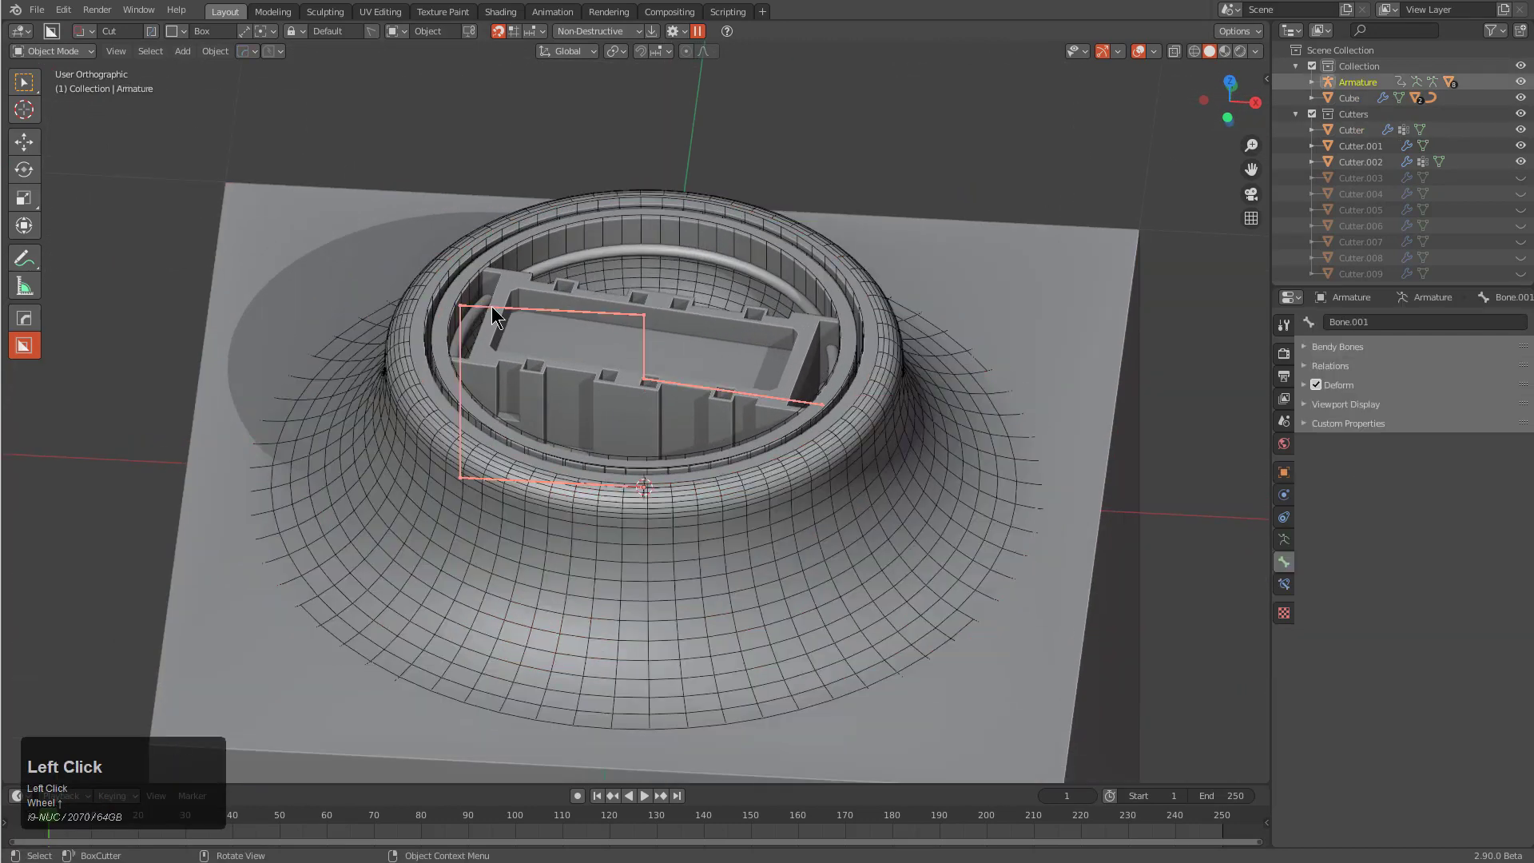
left_click(572, 261, "shift")
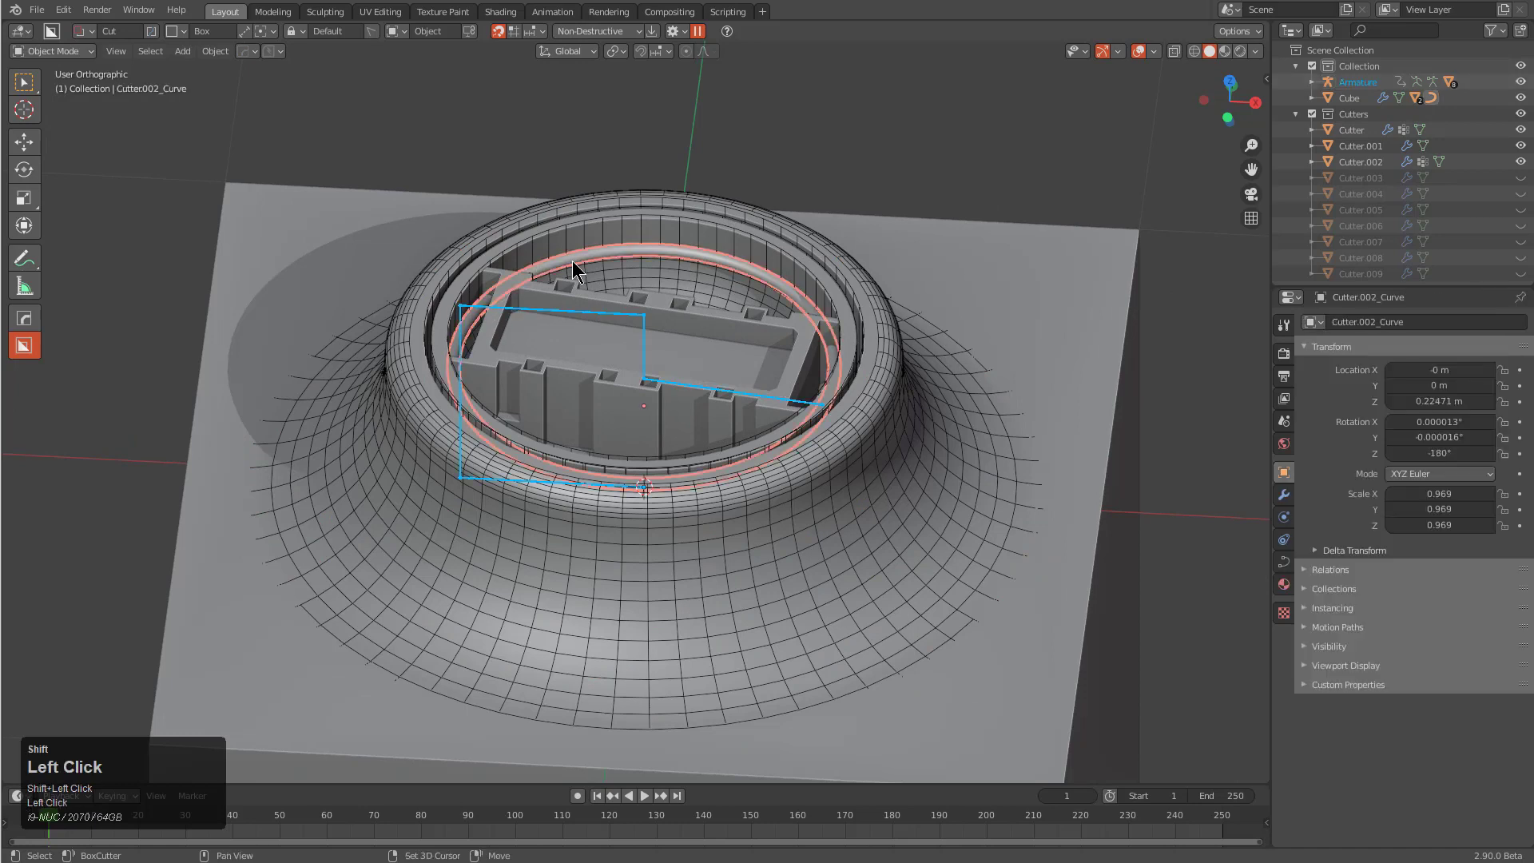
left_click(610, 222, "shift")
left_click(766, 232, "shift")
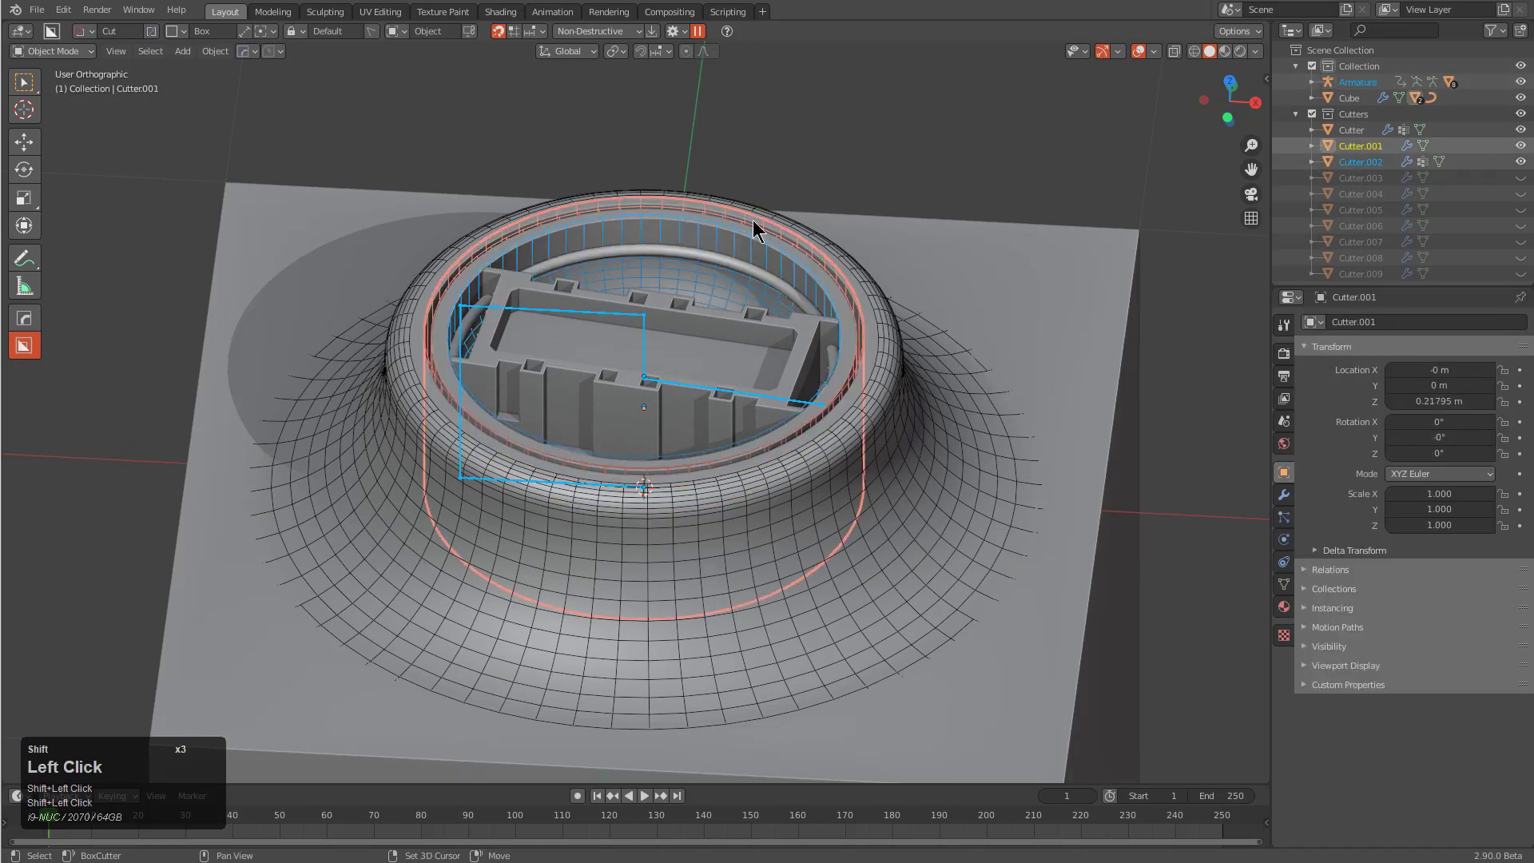
left_click(887, 322, "shift")
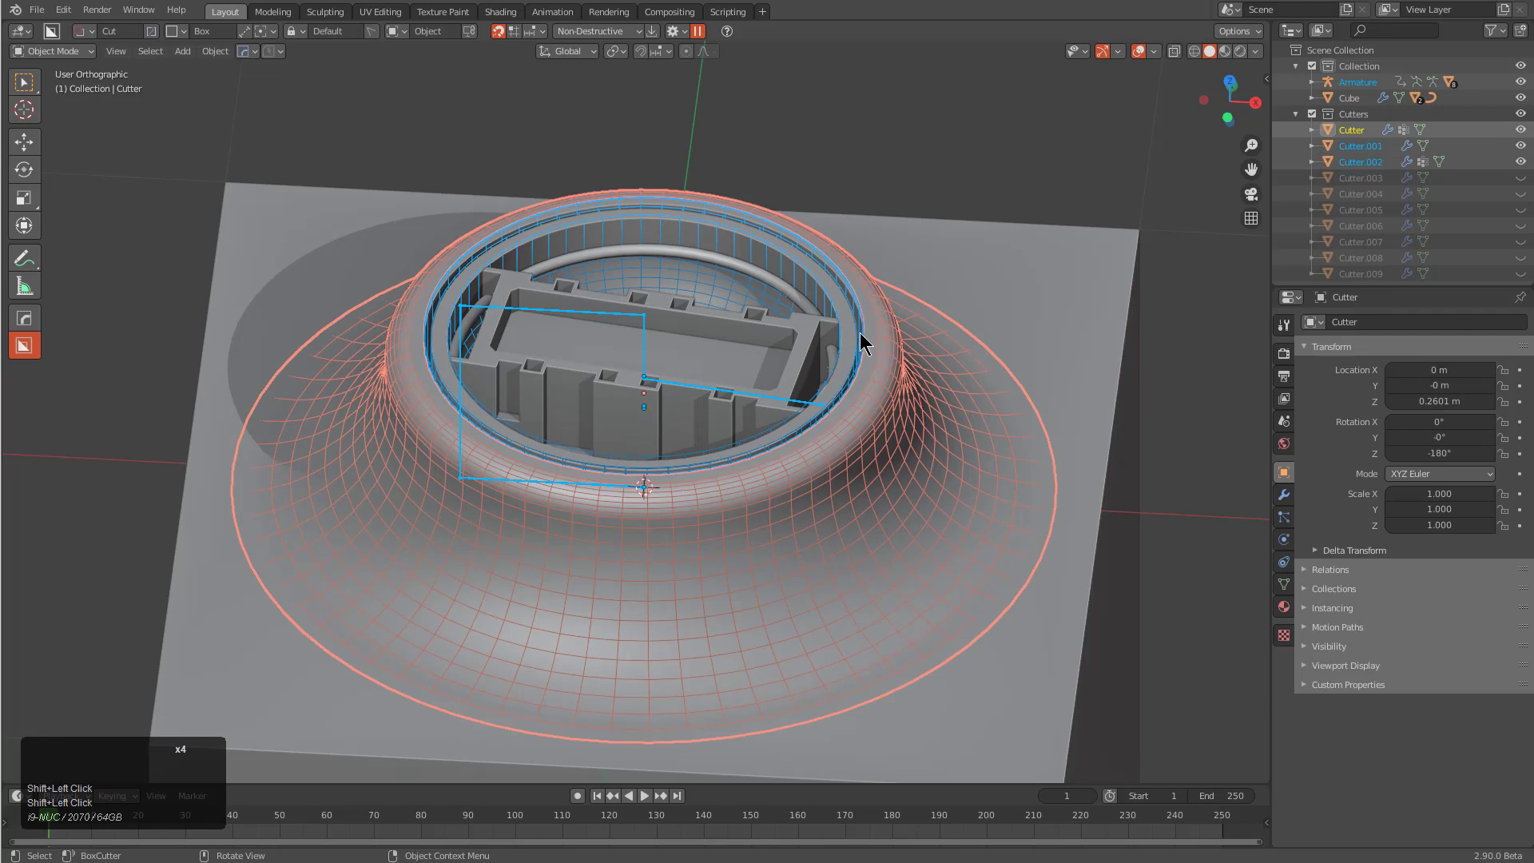
key("ctrl+p")
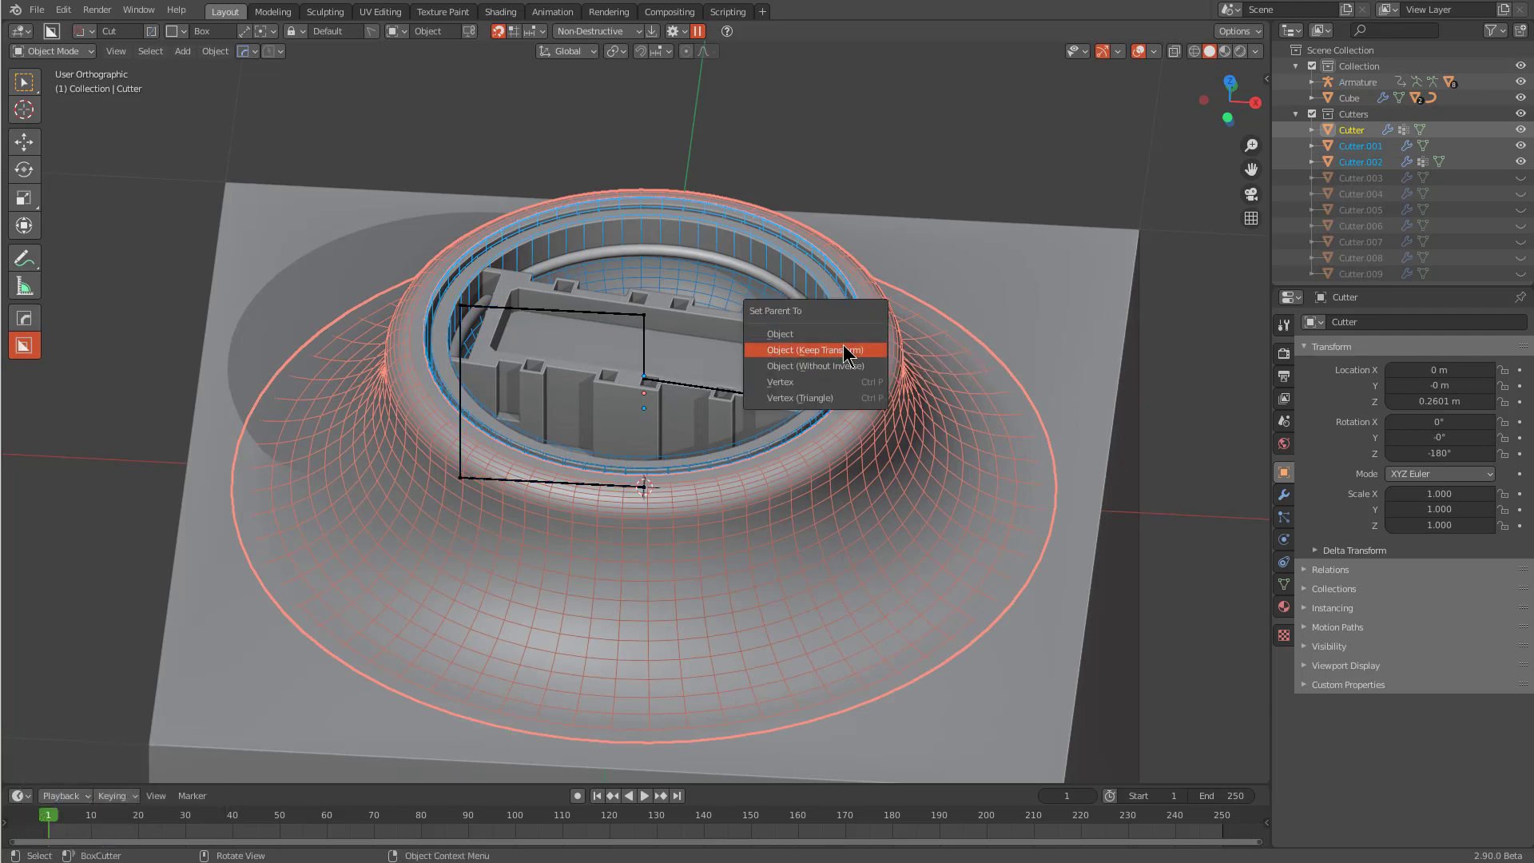
left_click(844, 350)
Step: Test-move Cutter, undo the parenting, and turn on see-through display to inspect the cutters
key("g")
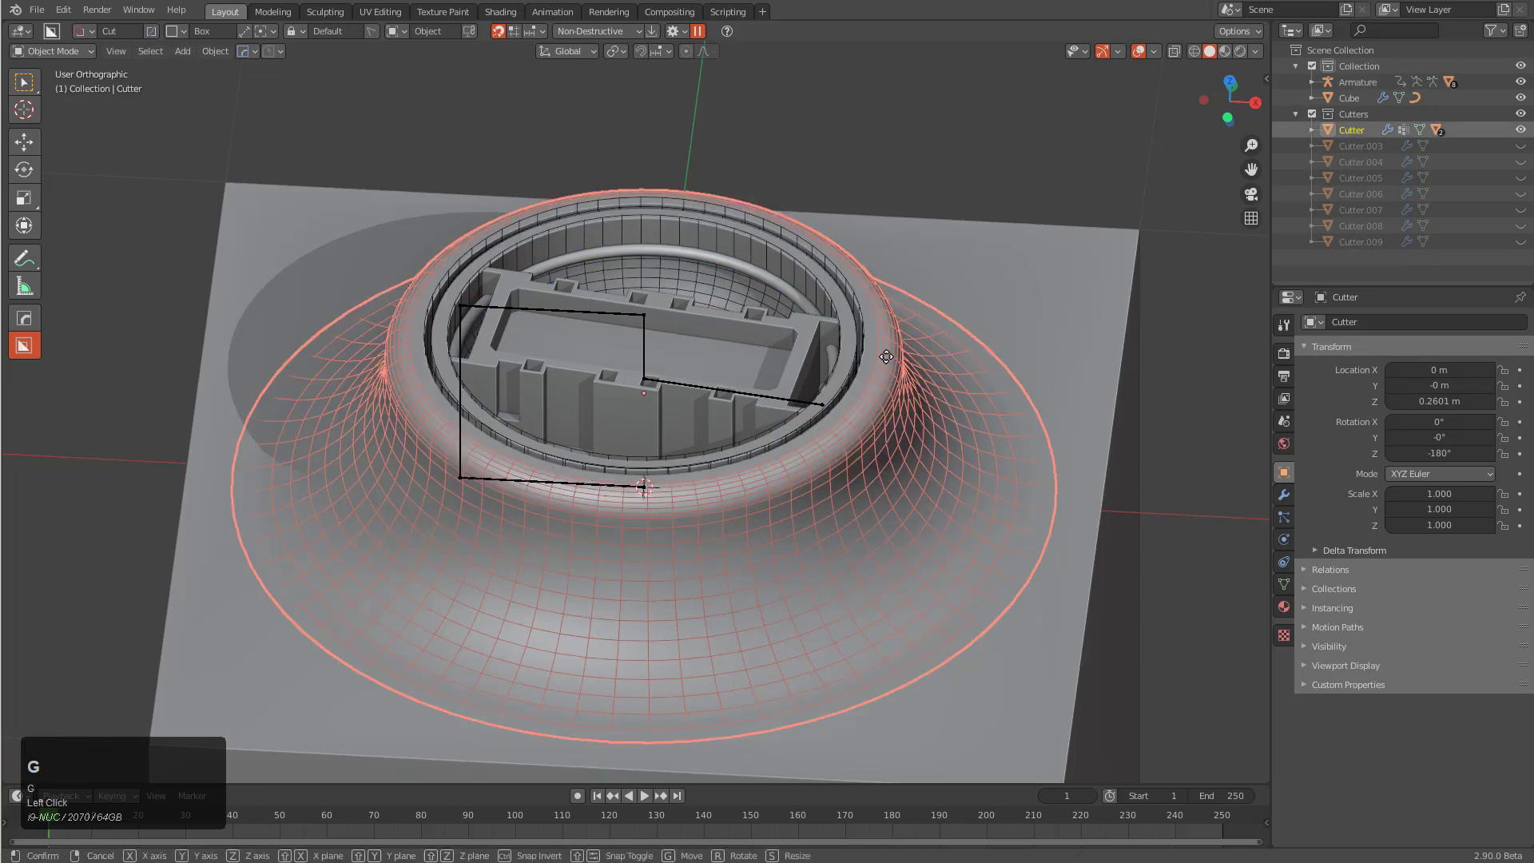
right_click(897, 335)
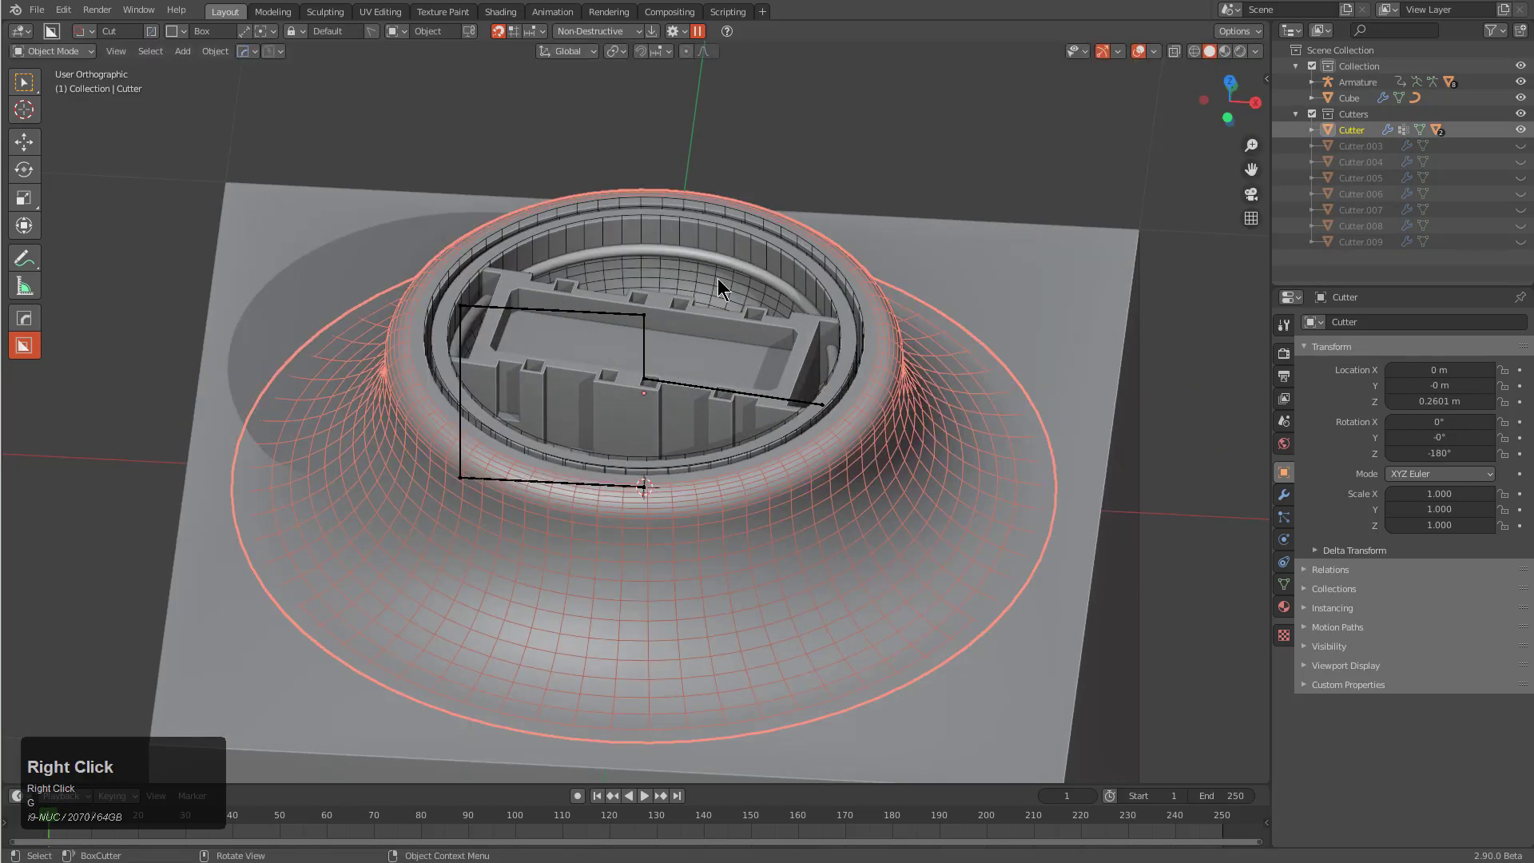
key("ctrl+z")
key("ctrl+z")
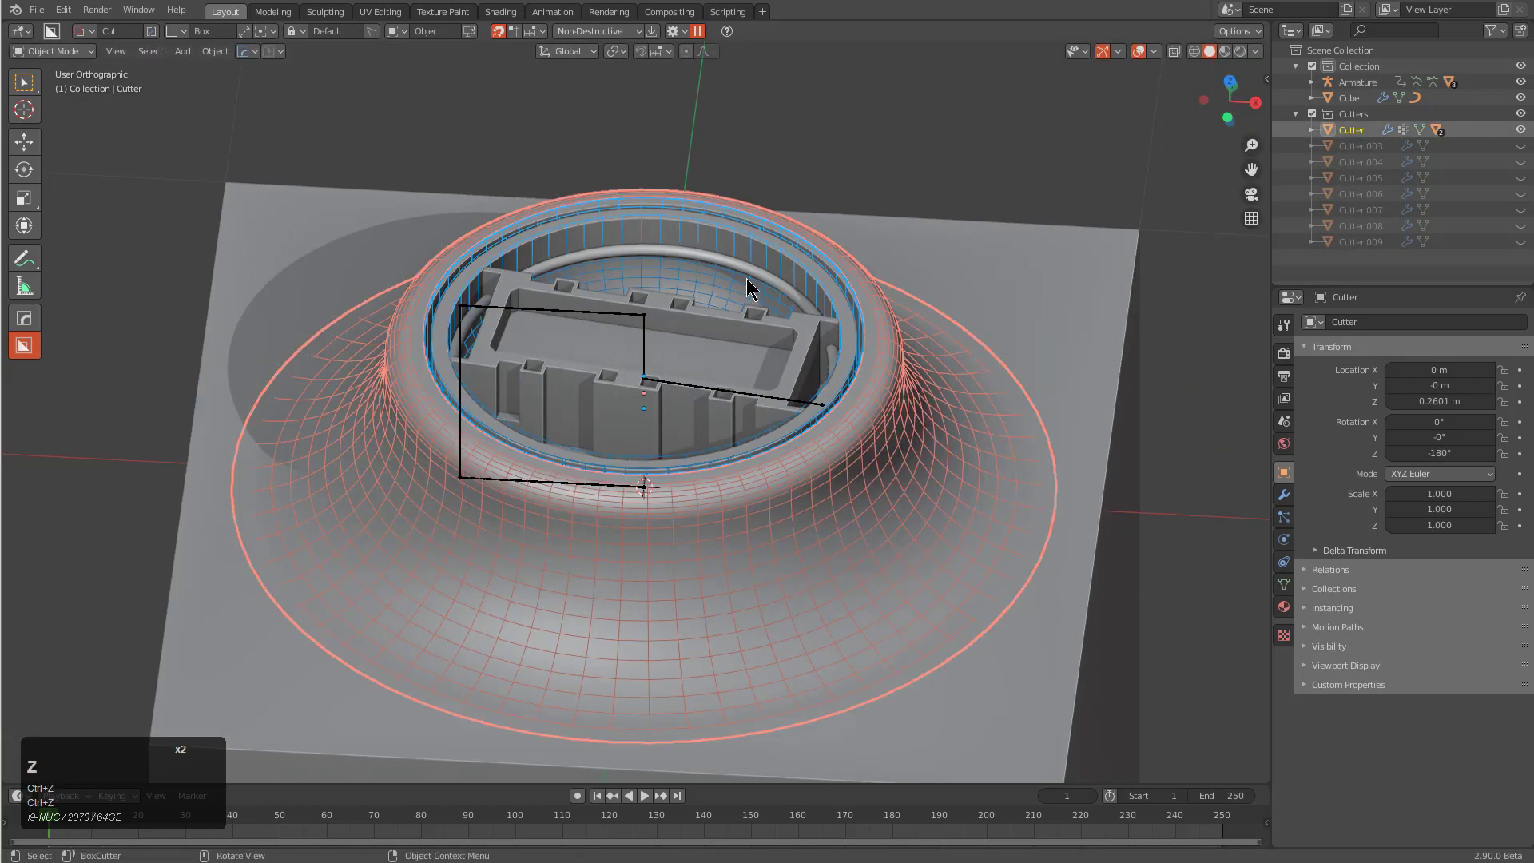
key("w")
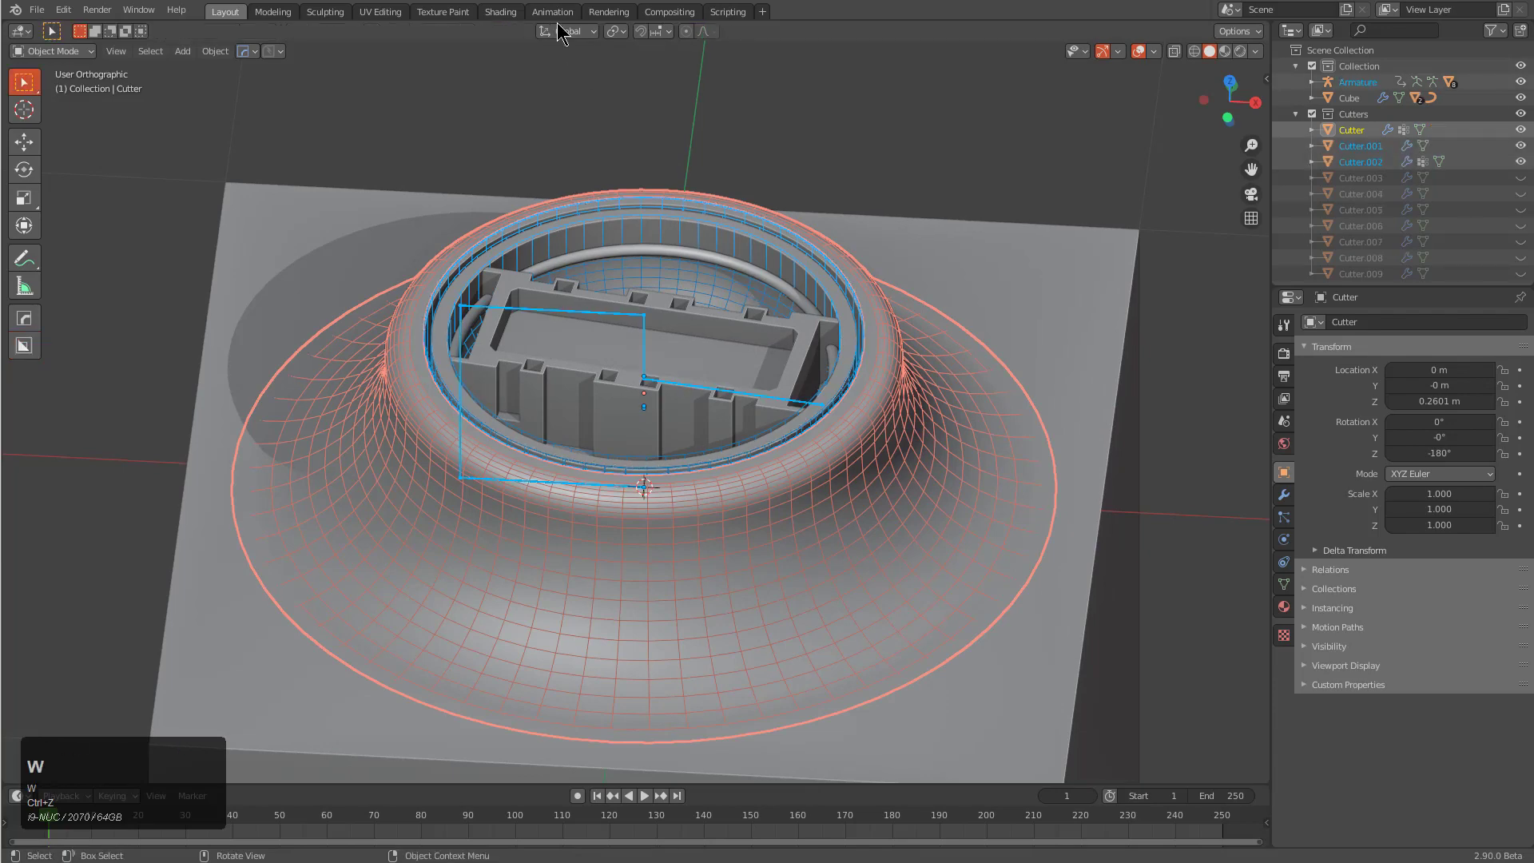
scroll(863, 371, "up", 1)
middle_click_drag(803, 307, 804, 307)
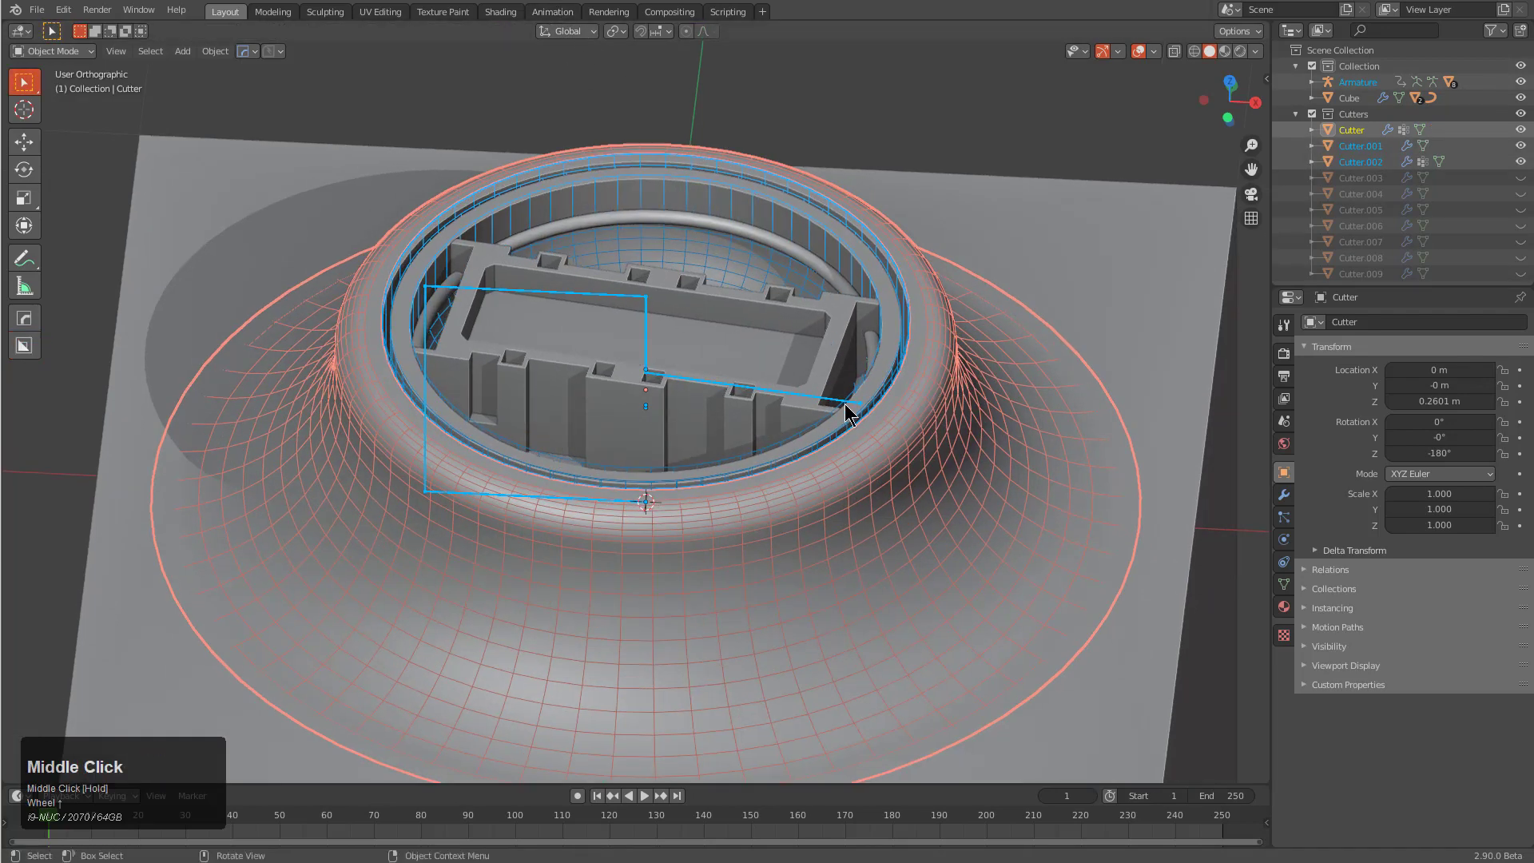
middle_click_drag(849, 412, 835, 401)
middle_click_drag(595, 237, 595, 237)
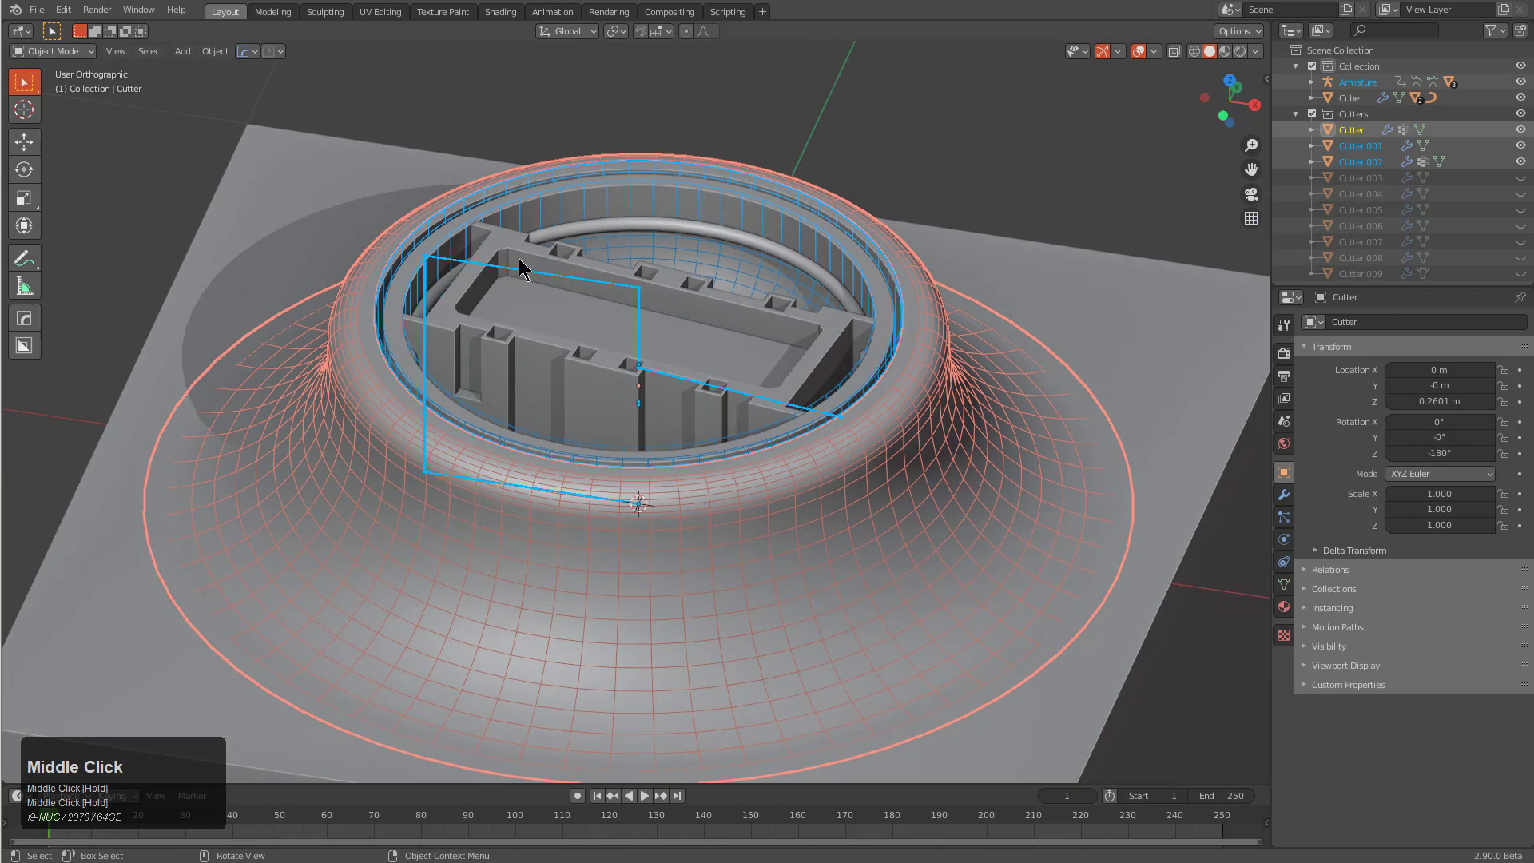
middle_click_drag(714, 406, 713, 340)
key("alt+z")
key("alt+z")
middle_click_drag(910, 352, 905, 351)
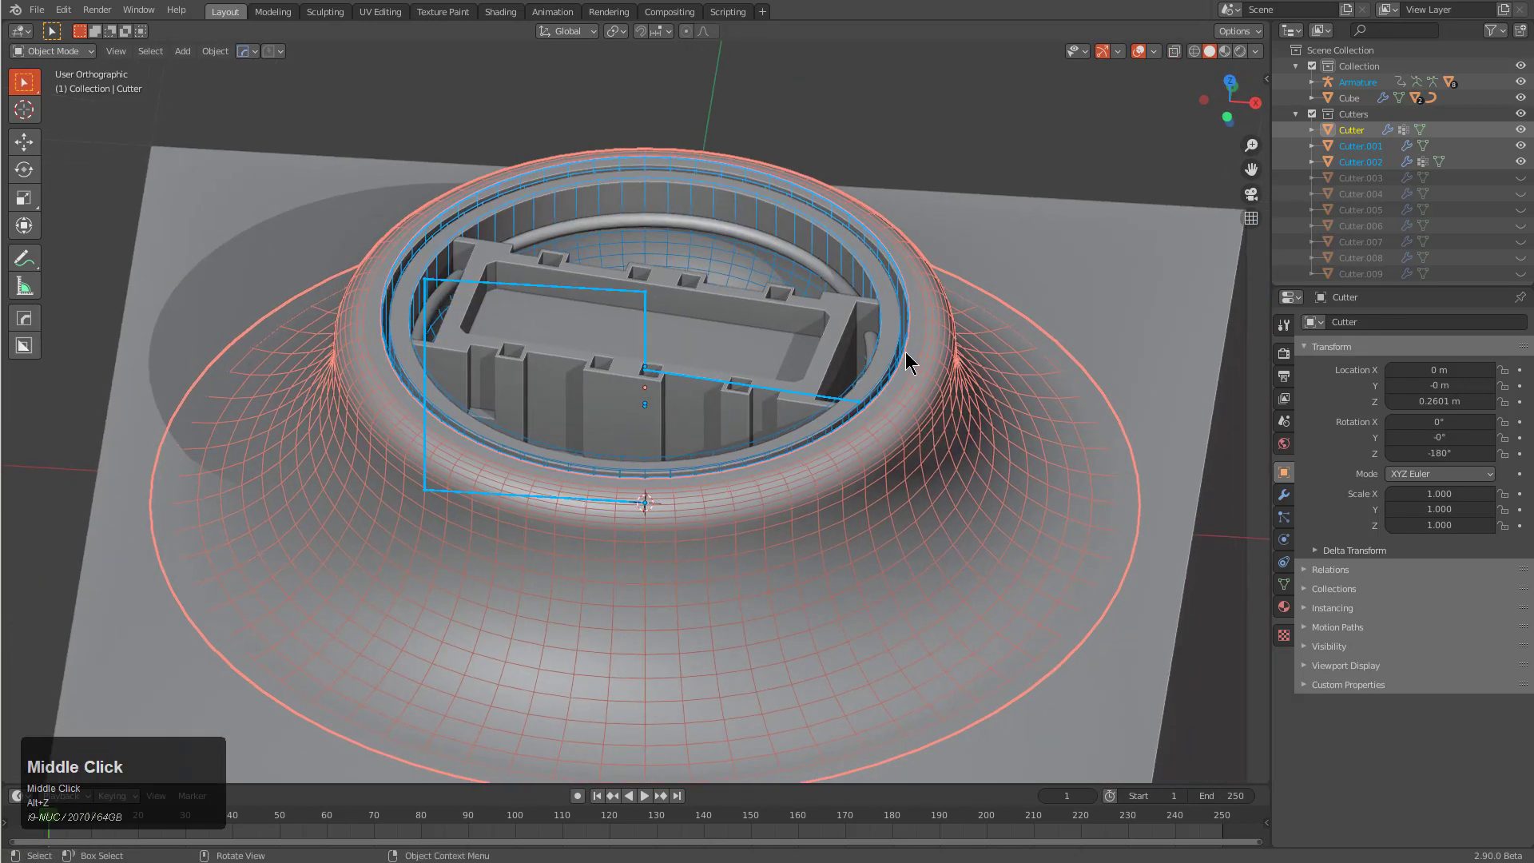
Step: Parent the selected pieces to Cutter again with Keep Transform and test-move it
key("ctrl+p")
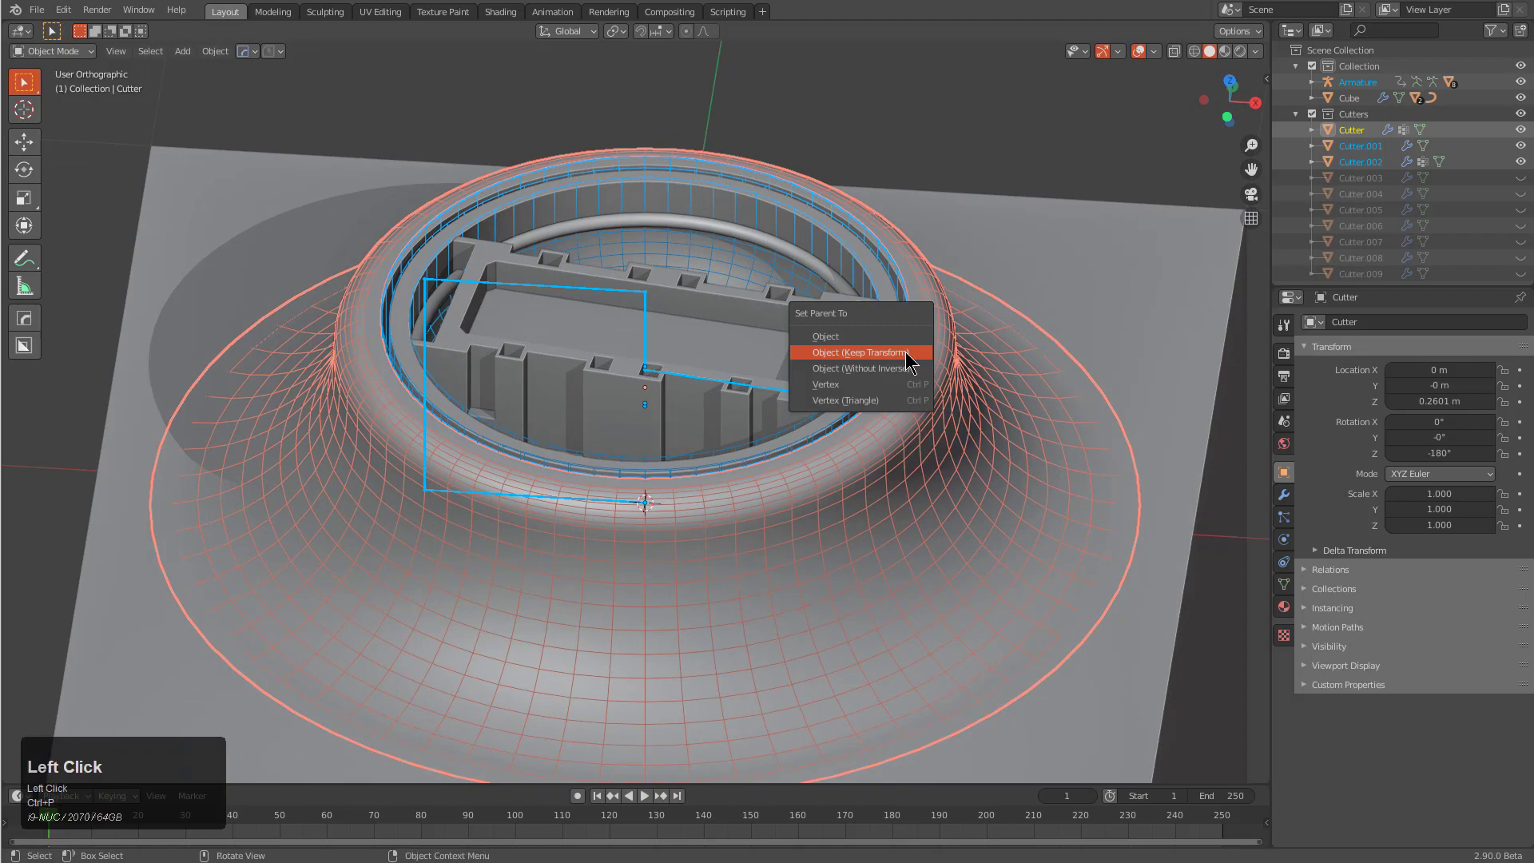
left_click(910, 361)
key("g")
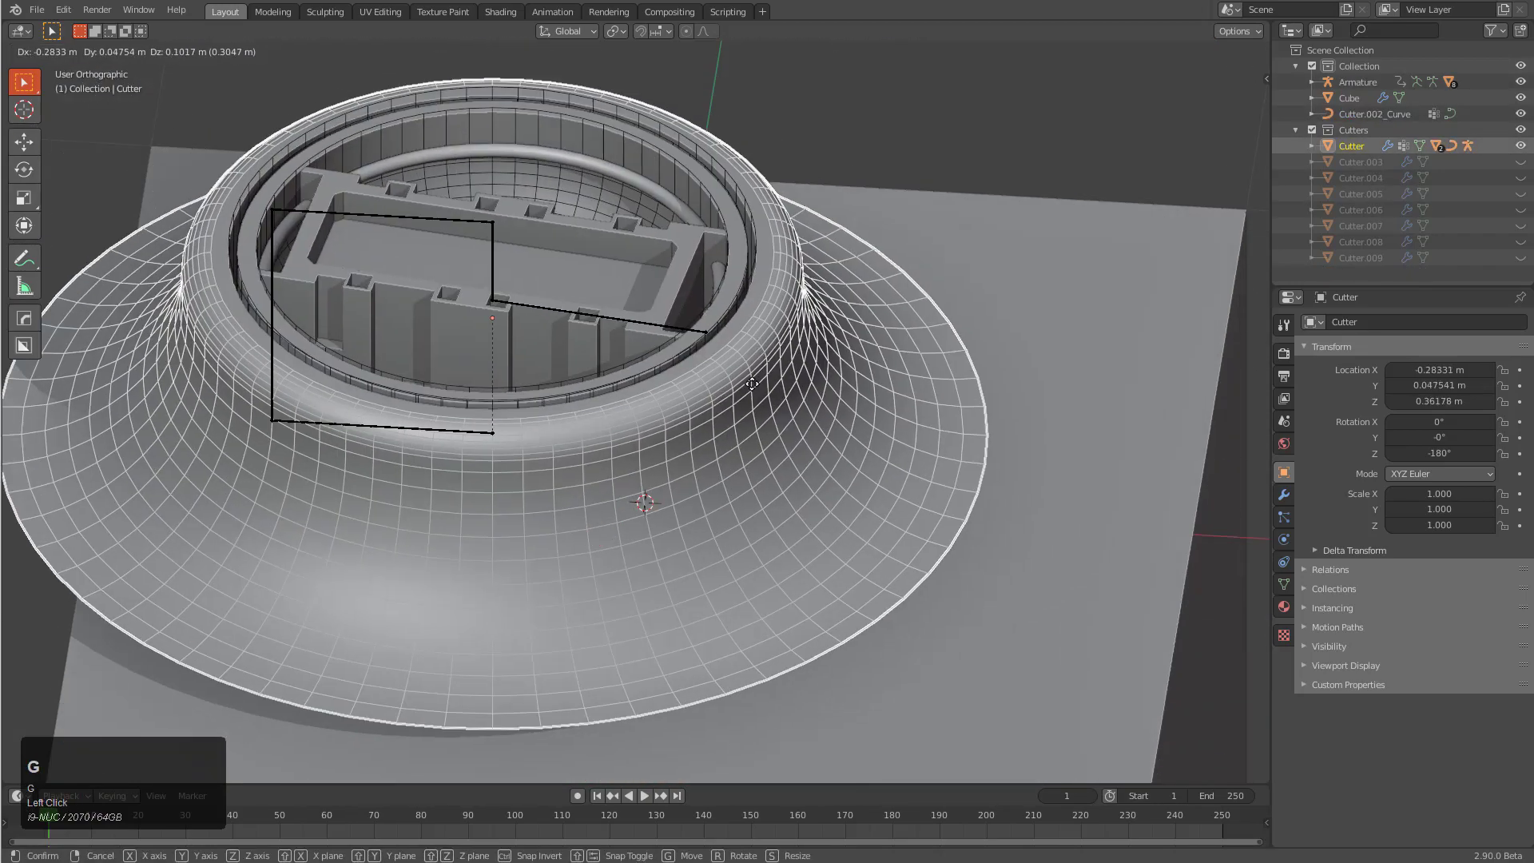
right_click(717, 430)
Step: Play the animation briefly to check the parented pieces, stopping at frame 34
scroll(718, 420, "down", 3)
middle_click_drag(718, 420, 781, 381)
scroll(756, 424, "up", 2)
key("shift+space")
scroll(782, 389, "down", 2)
key("space")
Step: Give Cutter.002_Curve a glowing emission material and preview the glow in material shading
left_click(781, 380)
key("m")
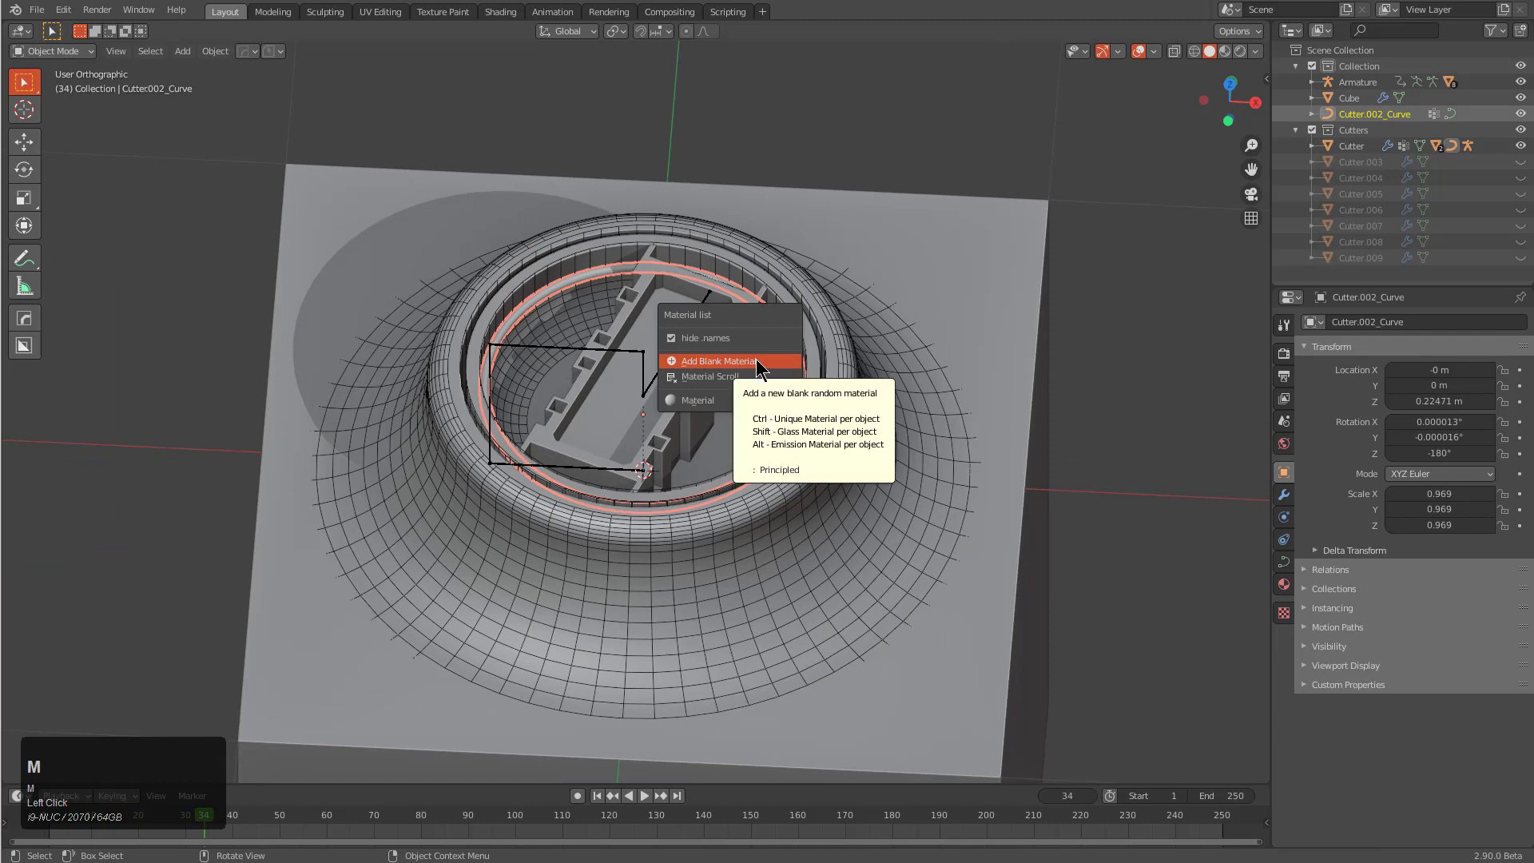
left_click(756, 363, "alt")
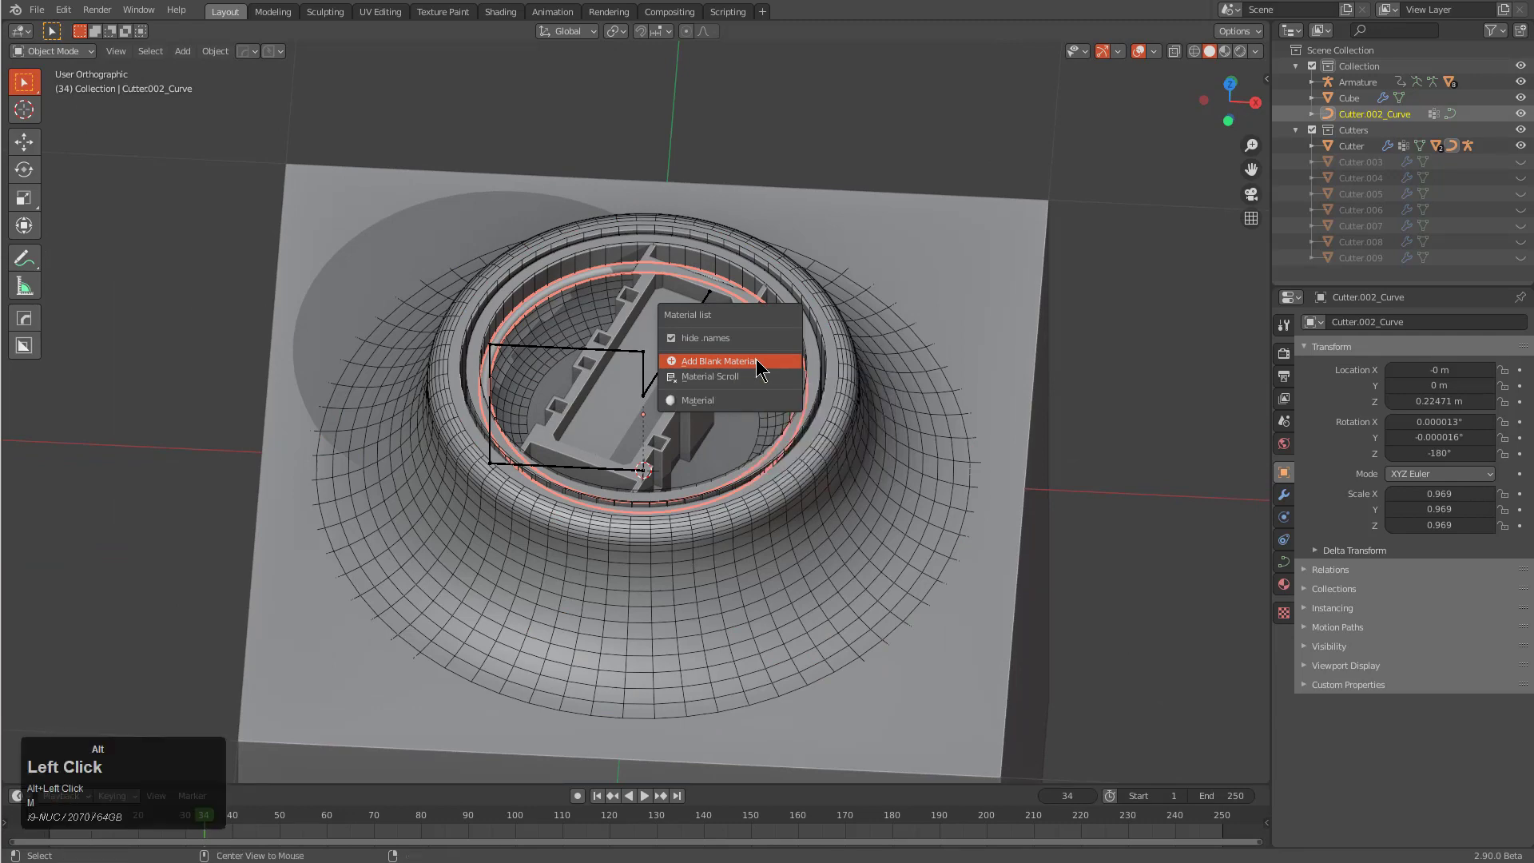
mouse_move(756, 366)
middle_mouse_down()
mouse_move(780, 413)
mouse_move(793, 363)
middle_mouse_up()
left_click(1227, 51)
key("shift+space")
scroll(790, 381, "down", 1)
key("space")
scroll(719, 339, "up", 2)
Step: Give the Slice object a unique blank material
left_click(703, 337)
key("ctrl+m")
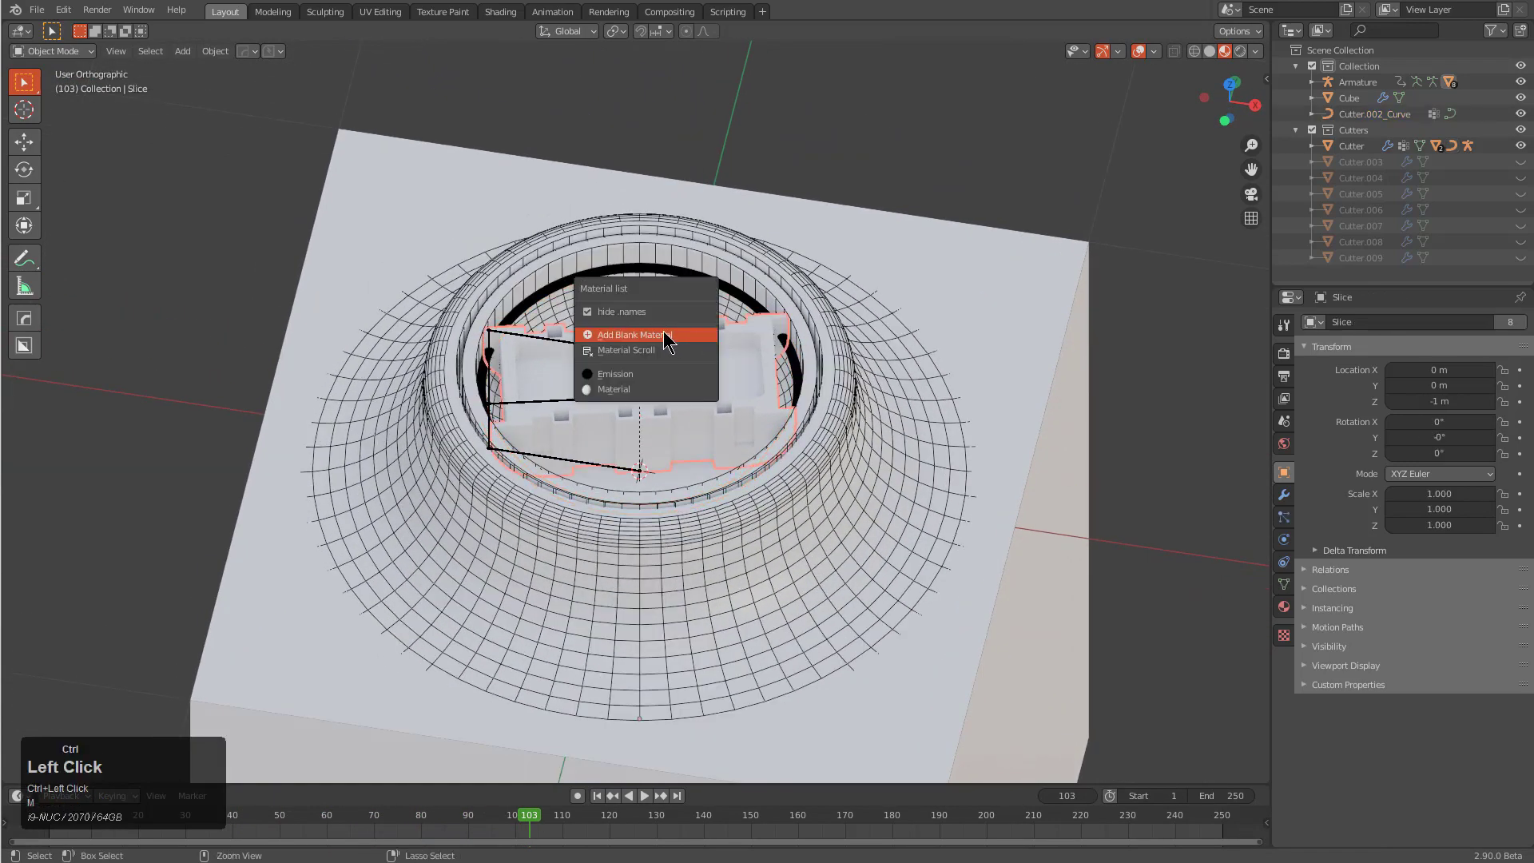
left_click(666, 335)
scroll(724, 363, "up", 8)
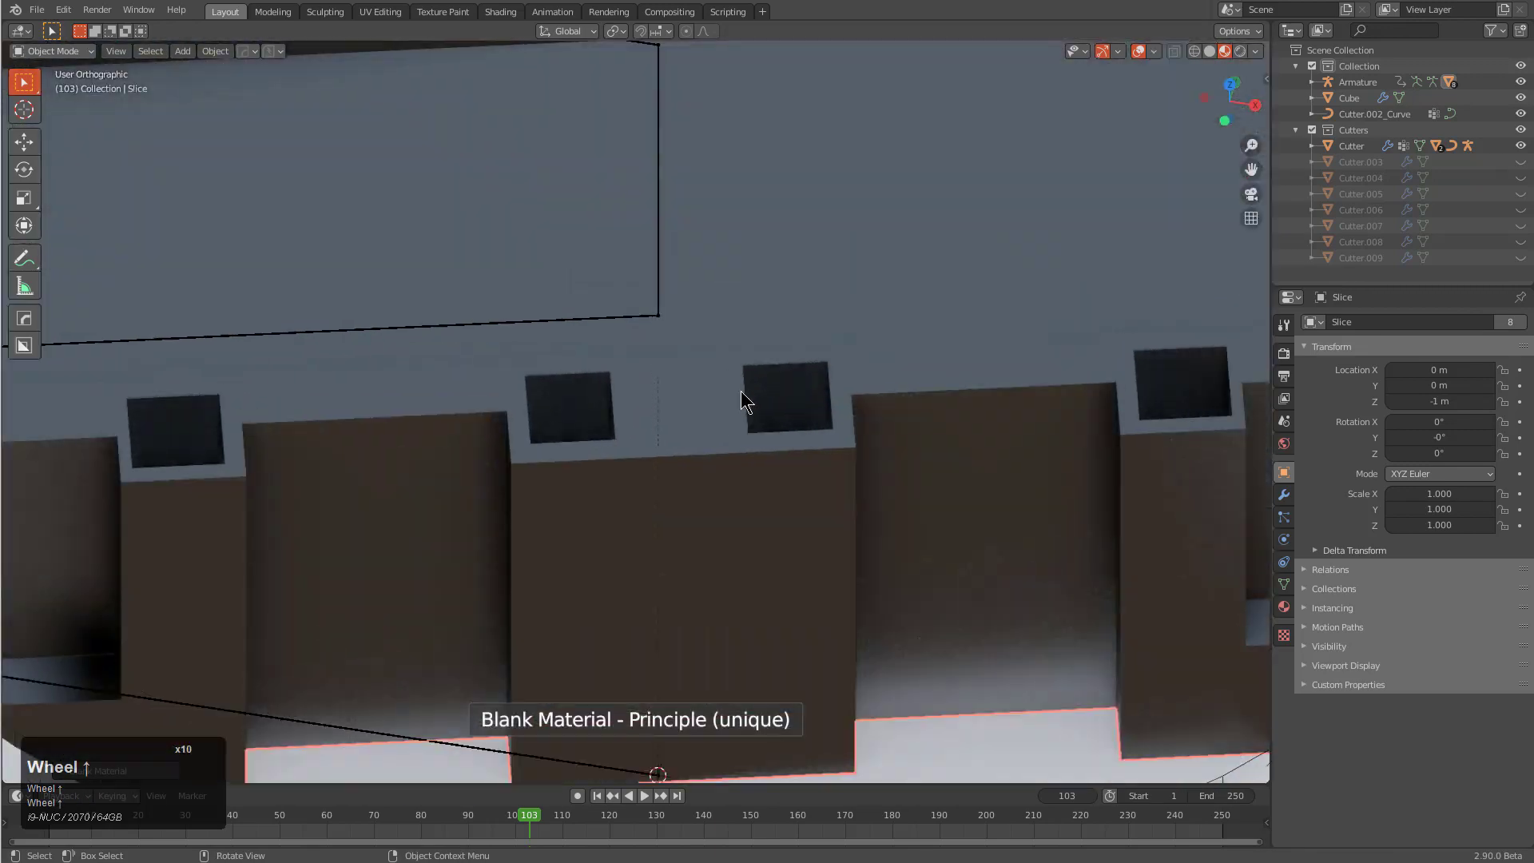
Step: Add a 30° angle Bevel to Slice from the hard-surface Q menu
key("q")
mouse_move(716, 391)
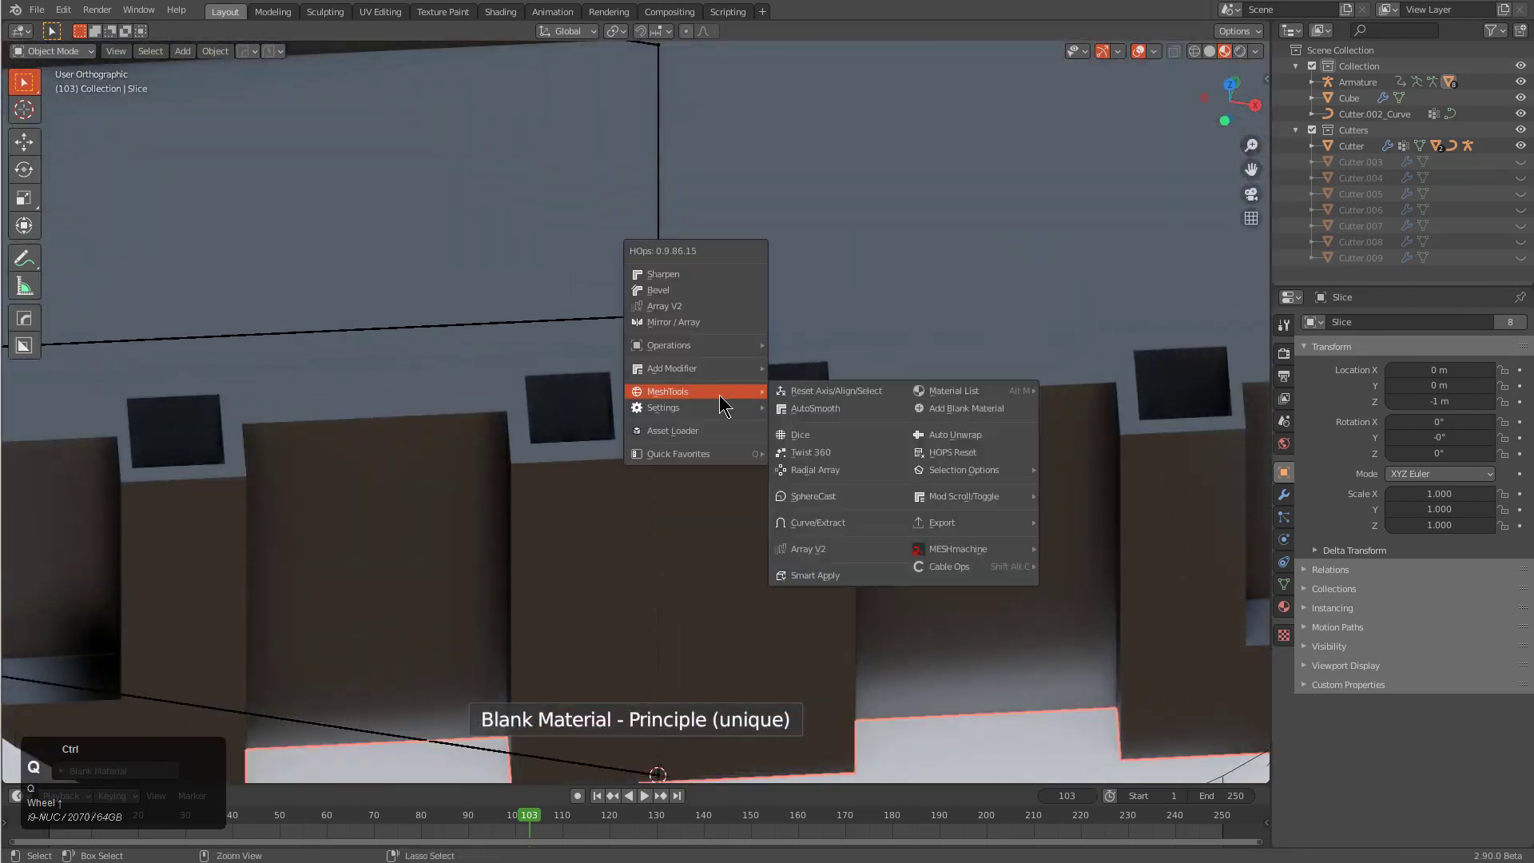
left_click(703, 292, "ctrl")
key("1")
left_click(710, 290)
Step: Add a Weighted Normal modifier with Keep Sharp to Slice, then select the flared Cutter
key("q")
left_click(706, 328)
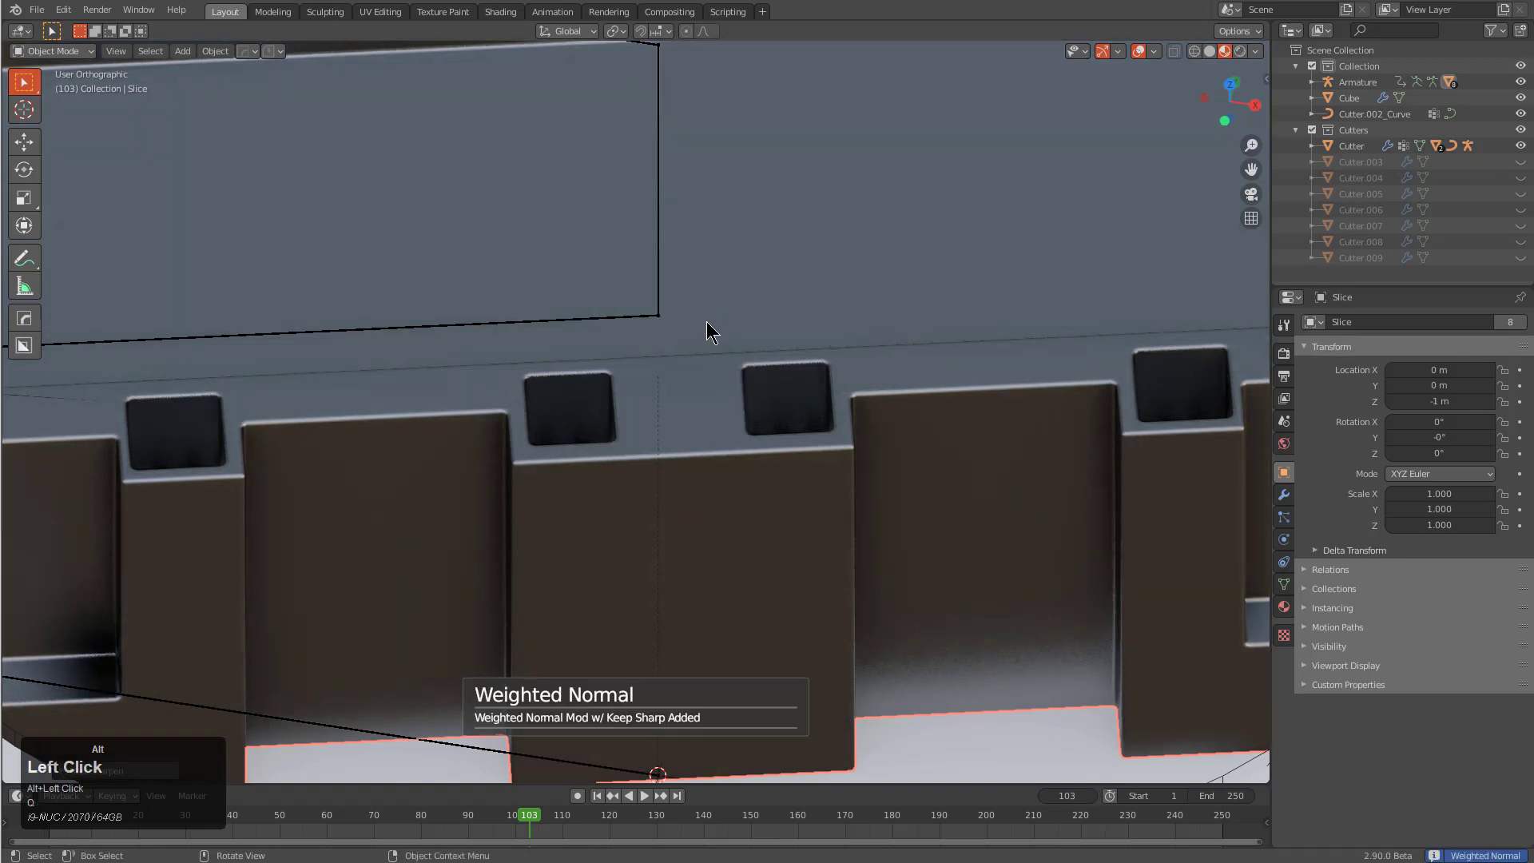
scroll(707, 328, "down", 6)
scroll(648, 408, "down", 2)
middle_click_drag(631, 344, 497, 175)
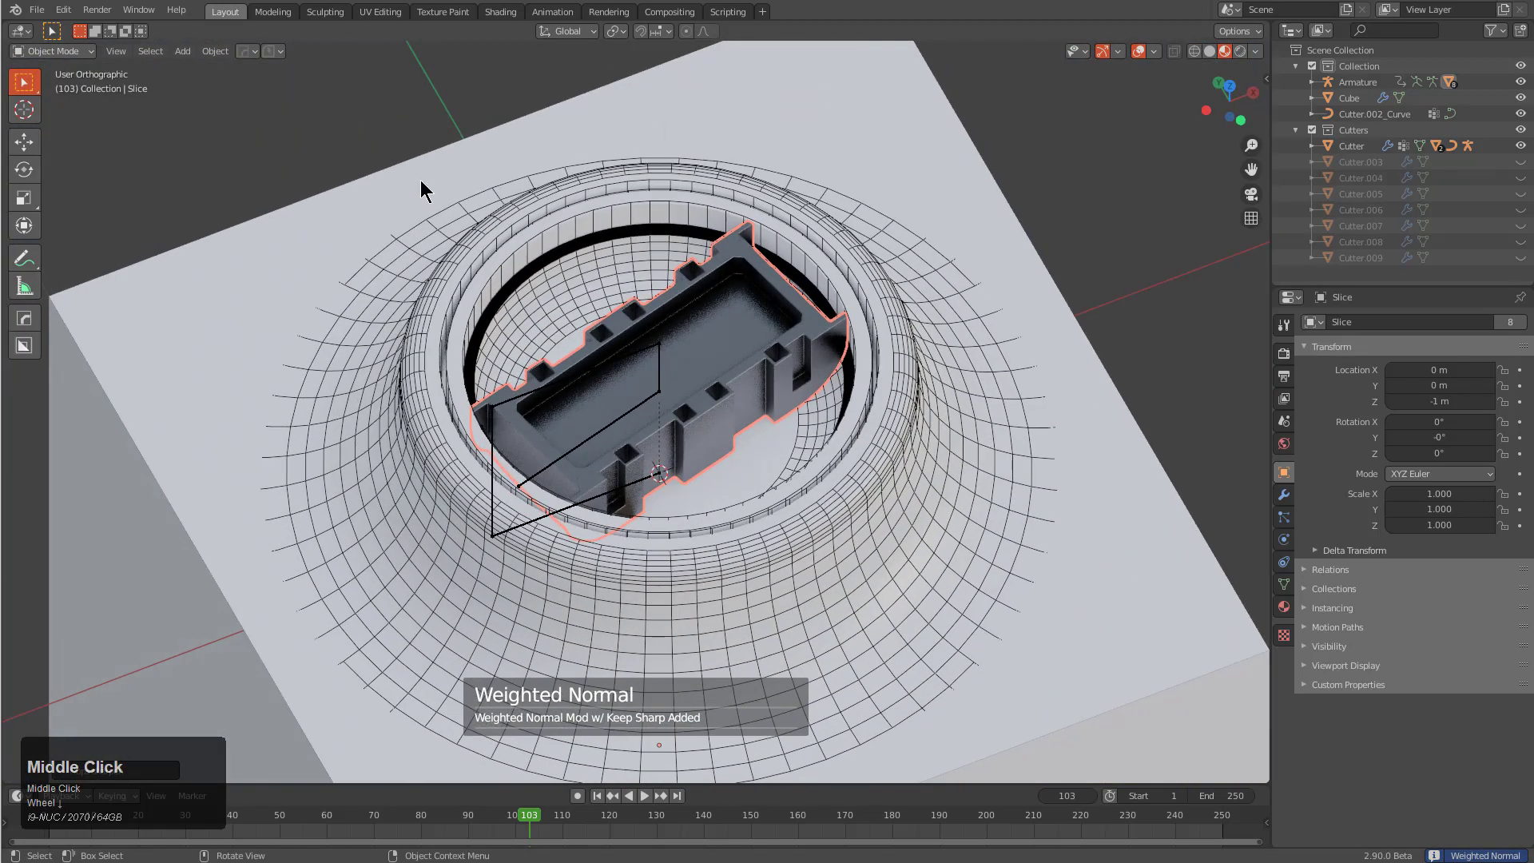
middle_click_drag(769, 407, 883, 410)
left_click(877, 449)
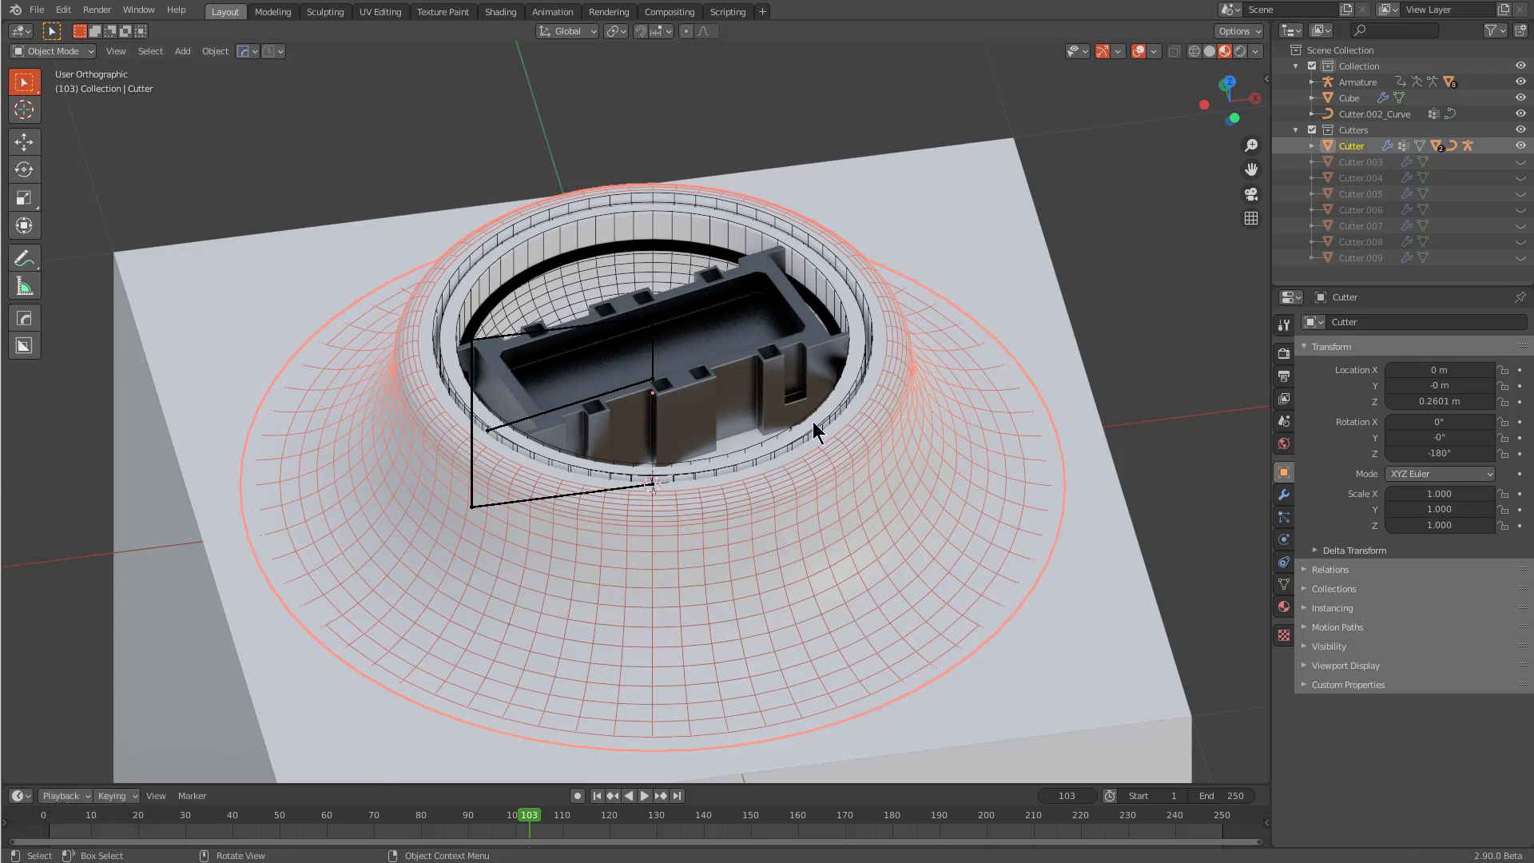
Step: Resave as insert_test_20.blend and switch the KIT OPS KPACK to Newdemo
key("ctrl+s")
key("n")
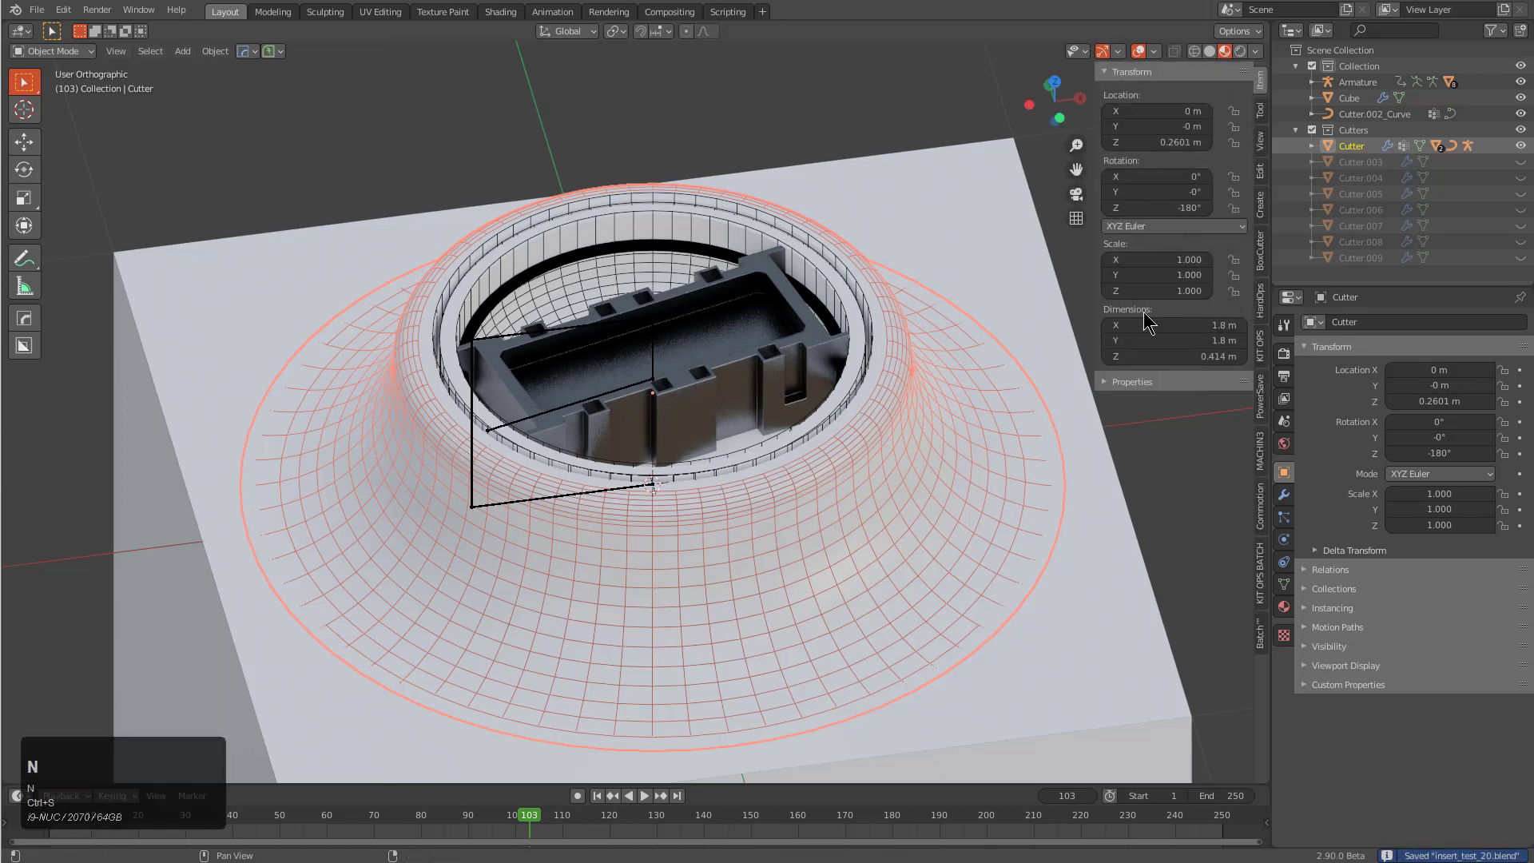
left_click(1259, 324)
double_click(1157, 134)
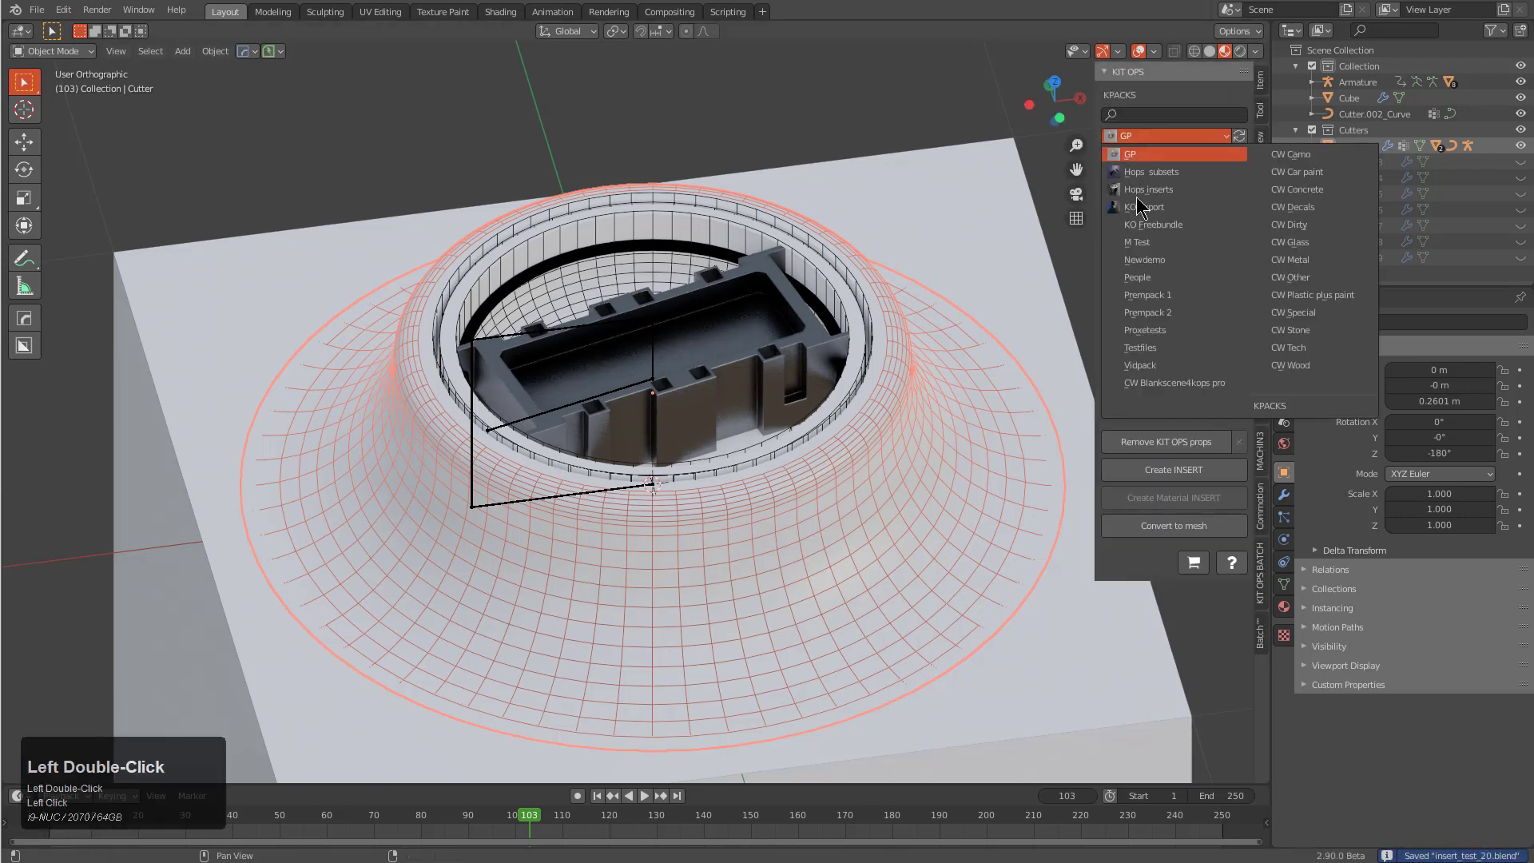
left_click(1154, 263)
left_click(1161, 204)
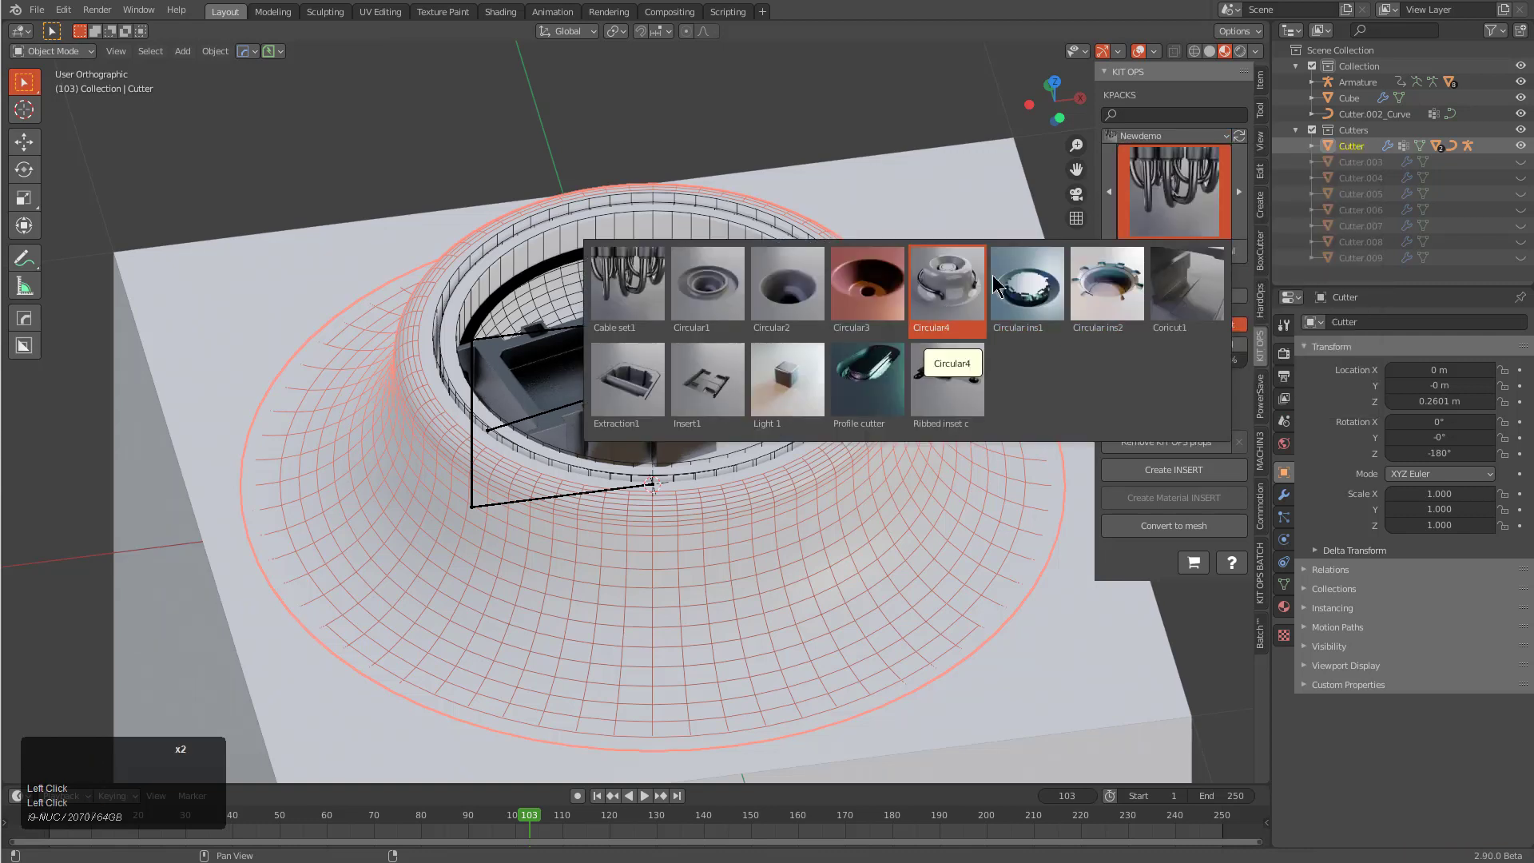
Step: Create a new KIT OPS insert from the selection and select Cutter.010 in the Factory scene
left_click(1162, 469)
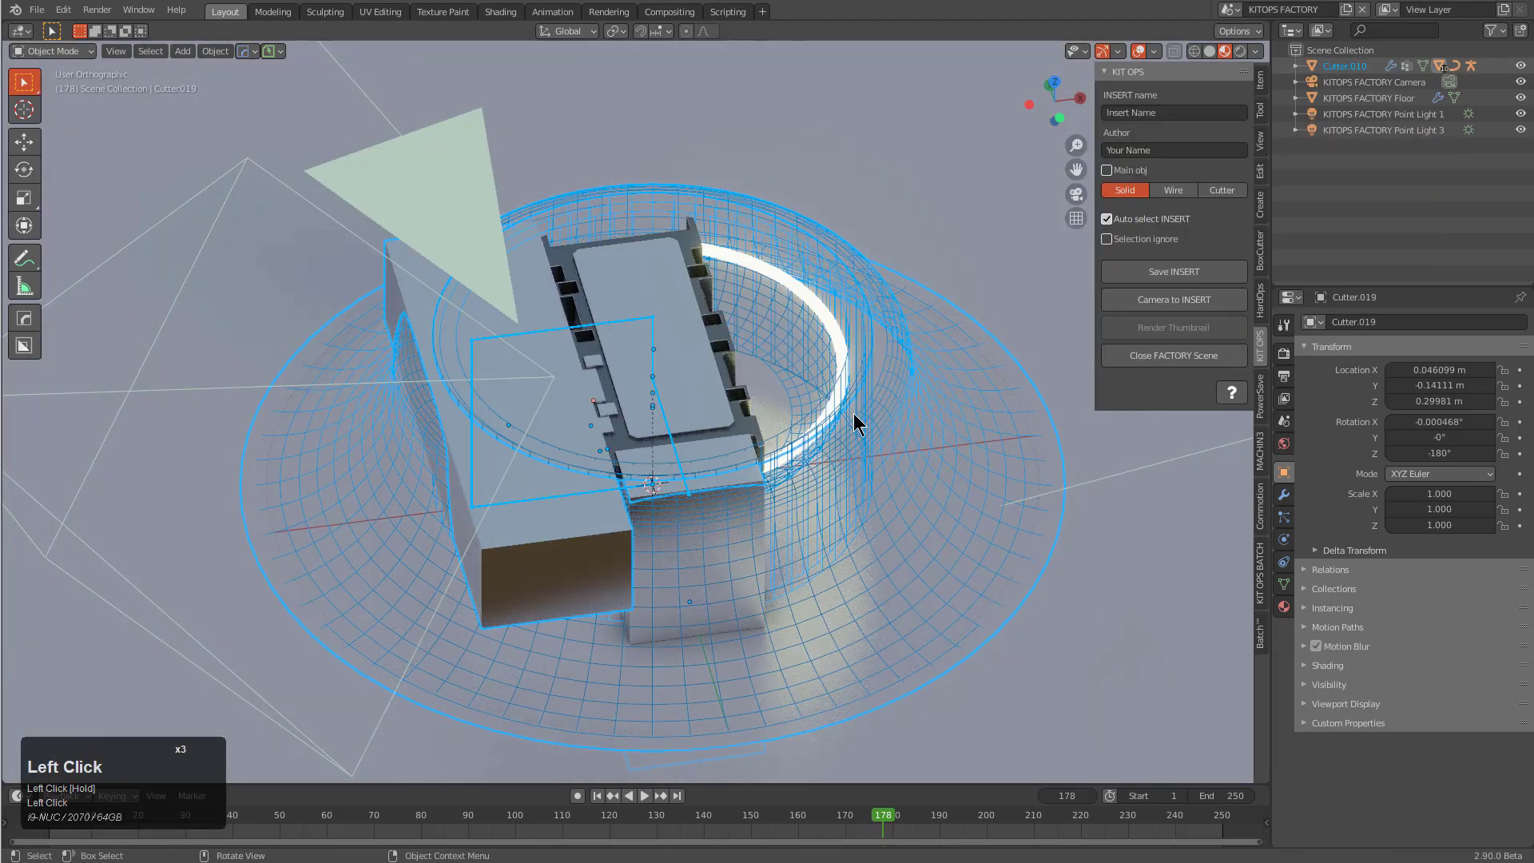
middle_click_drag(760, 424, 795, 414)
left_click(578, 553)
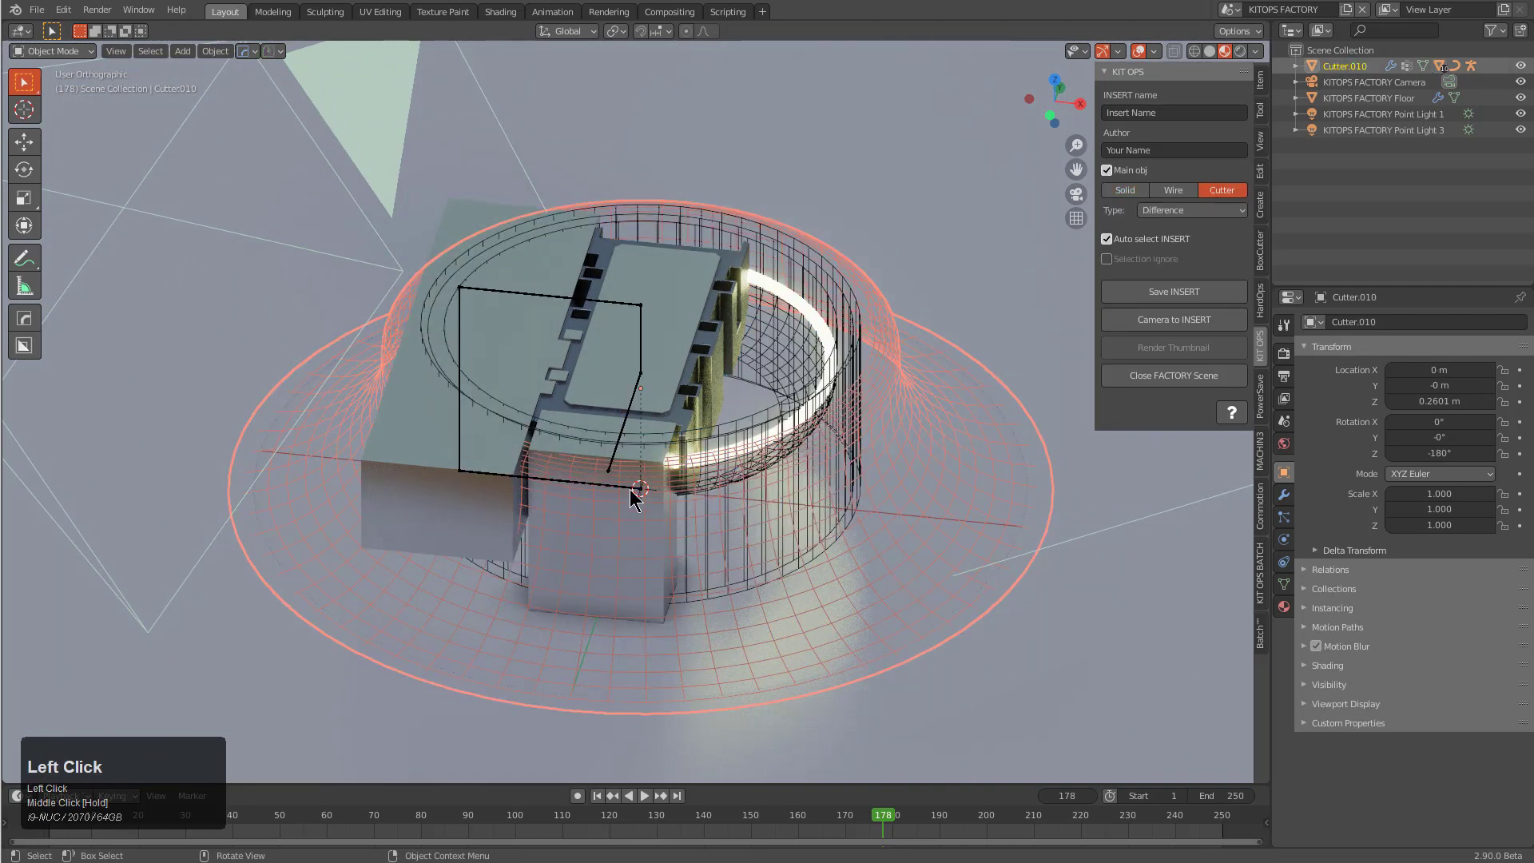
Step: Delete the stray cutters Cutter.013, Cutter.014 and the next stray cutter
left_click(481, 434)
key("x")
left_click(590, 448)
left_click(584, 425)
left_click(588, 424)
key("x")
left_click(588, 424)
left_click(593, 382)
key("x")
left_click(592, 382)
Step: Delete the remaining small stray cutter pieces around the block
left_click(561, 352)
key("x")
left_click(569, 328)
left_click(572, 347)
key("x")
left_click(566, 366)
left_click(558, 378)
key("x")
left_click(558, 379)
left_click(547, 388)
key("x")
left_click(547, 389)
middle_click_drag(607, 413, 683, 449)
Step: Set the main ring cutter Cutter.010's boolean type to Union
left_click(889, 327)
left_click(1216, 211)
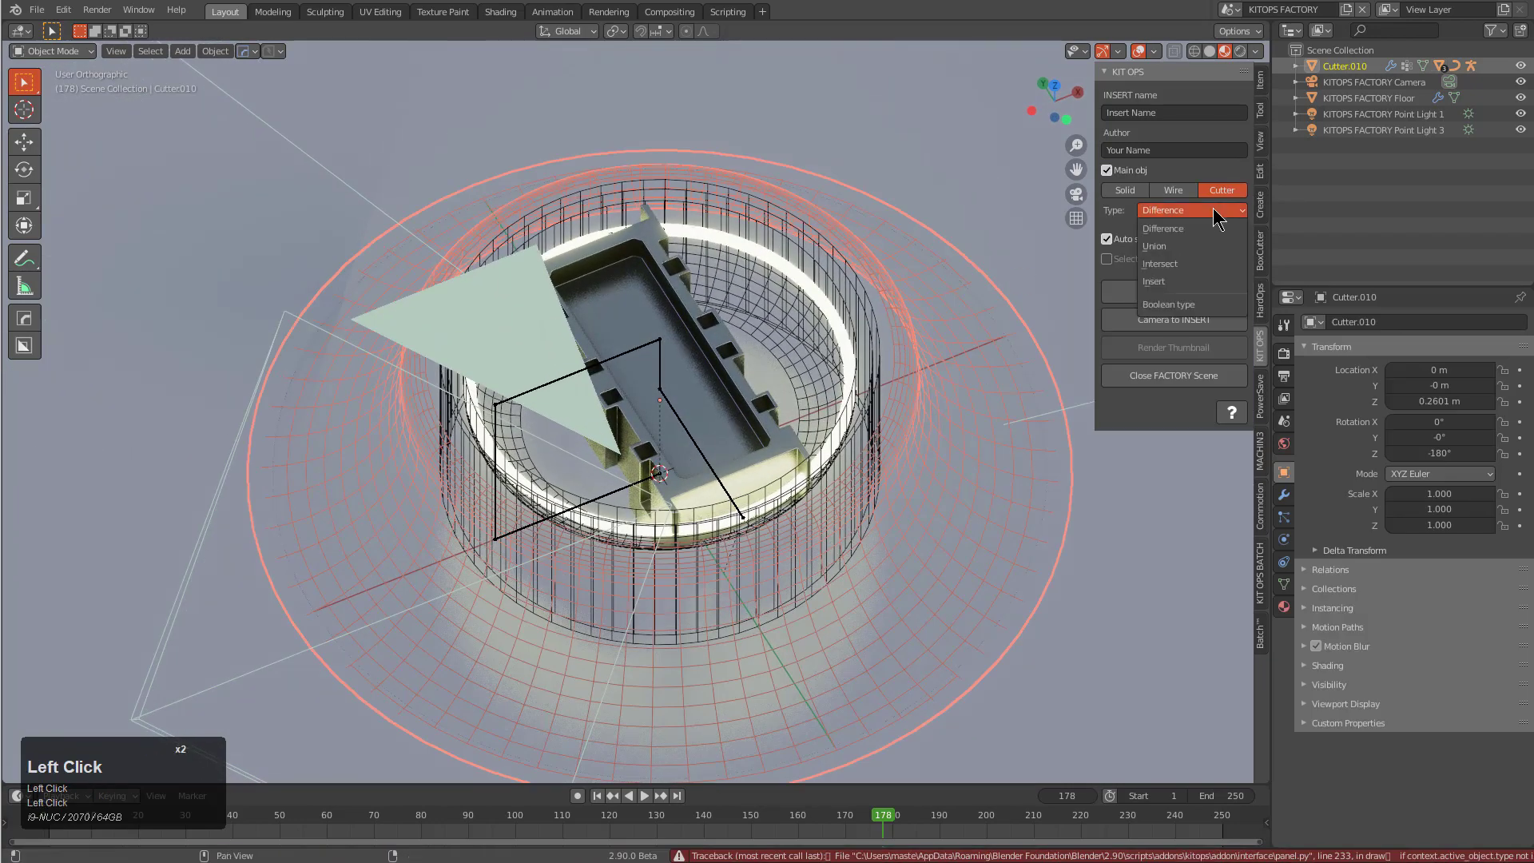
left_click(1180, 247)
middle_click_drag(972, 336, 856, 329)
Step: From the factory camera view, save the insert as circular4.blend
key("KP_0")
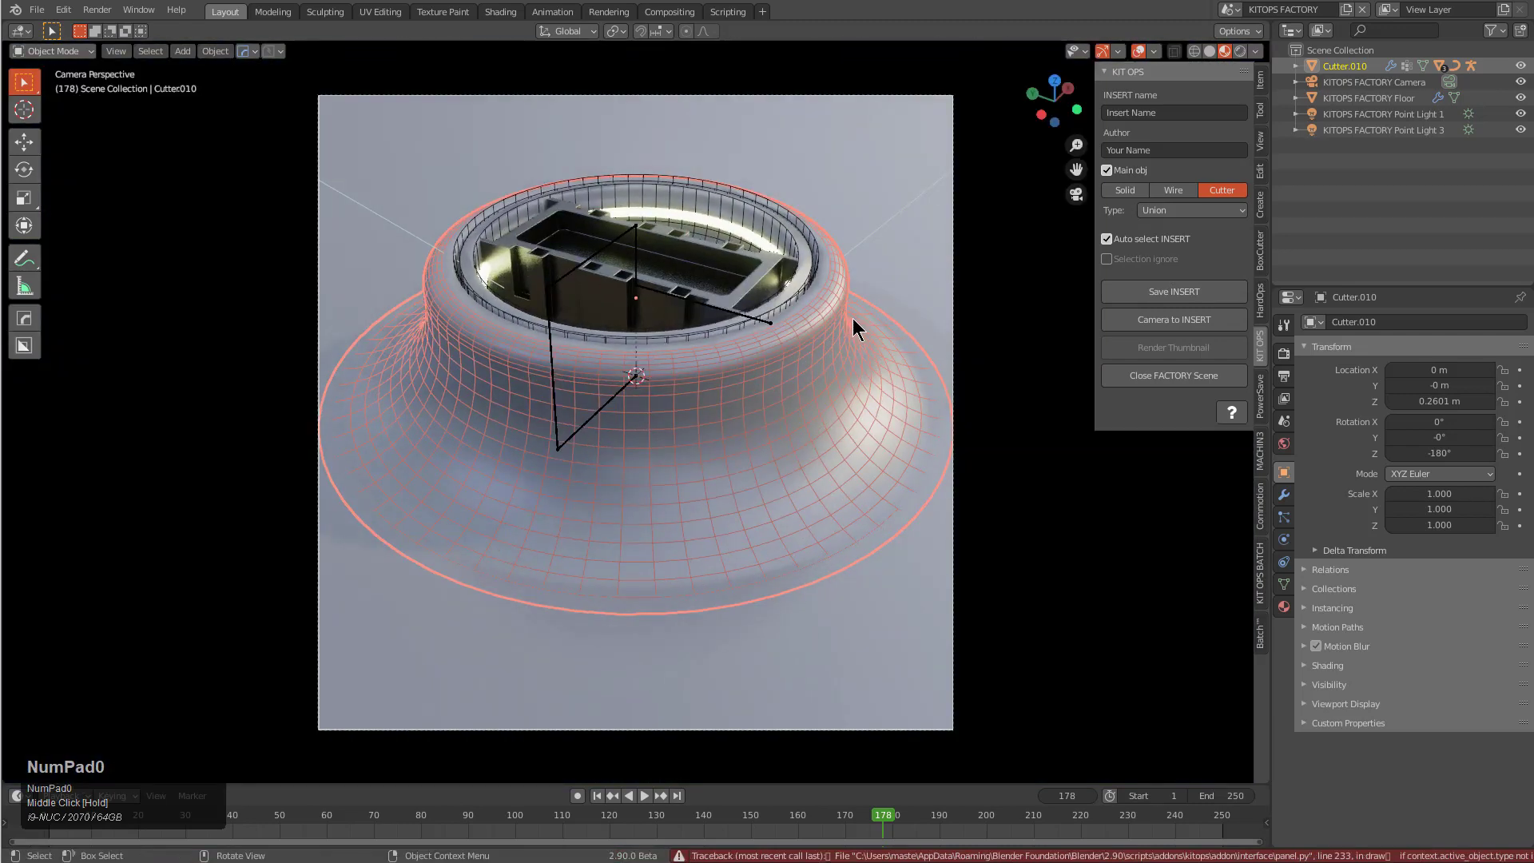
left_click(1171, 290)
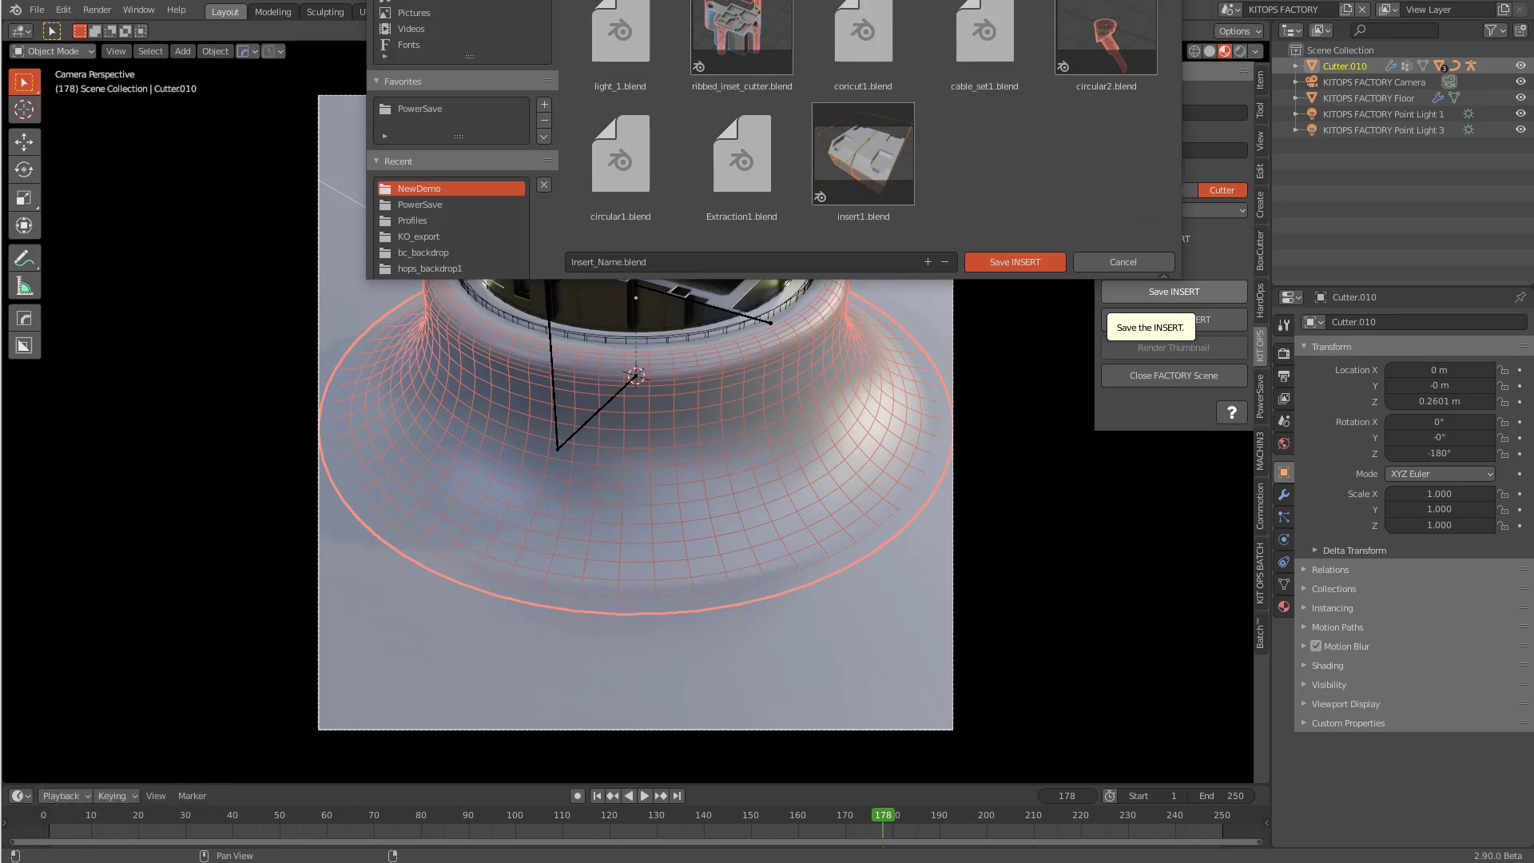
left_click(879, 1)
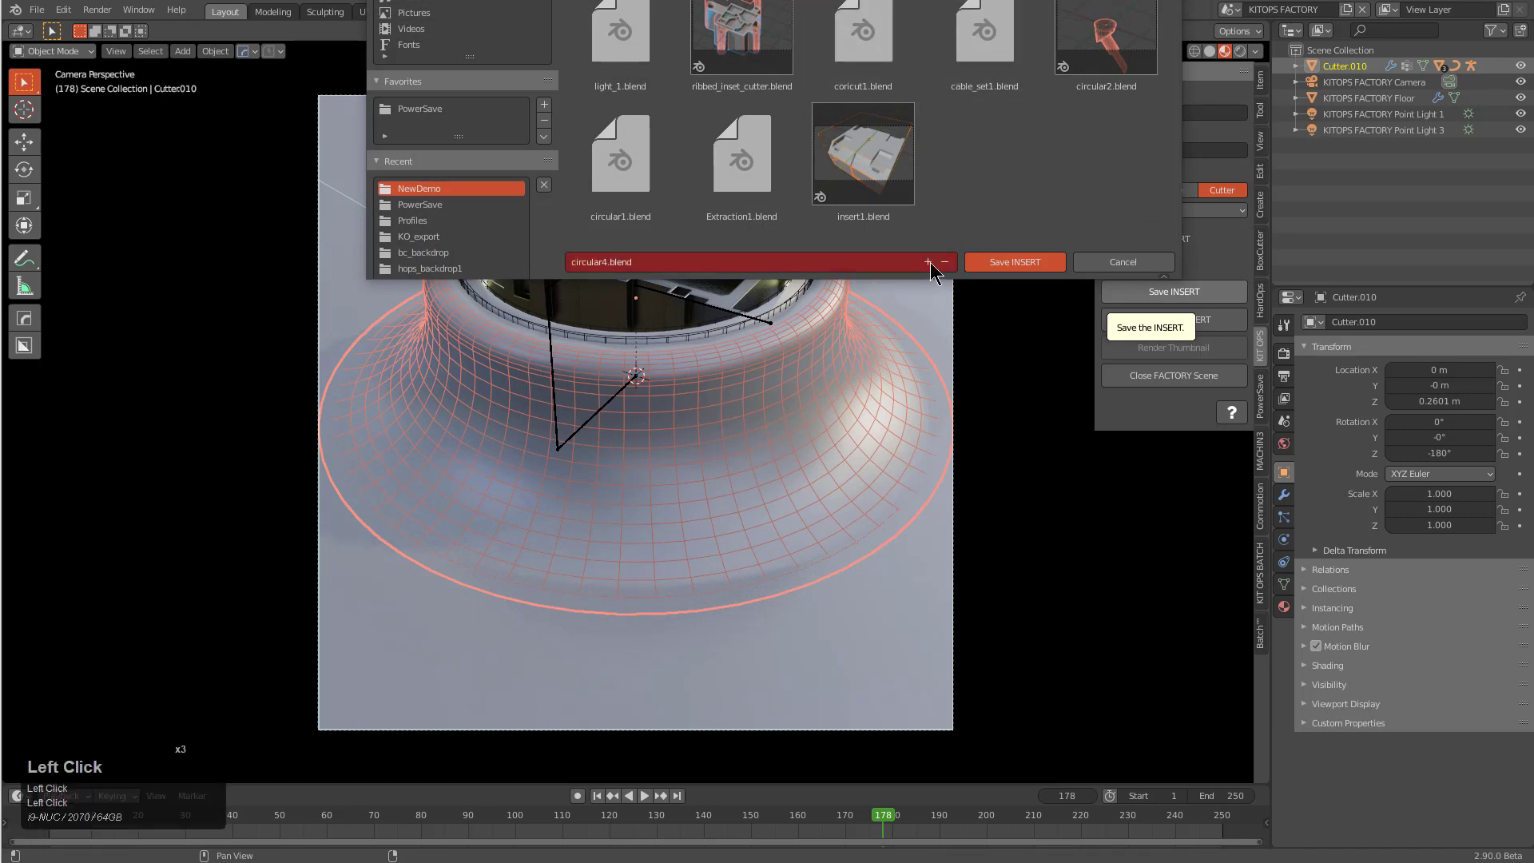
left_click(1005, 263)
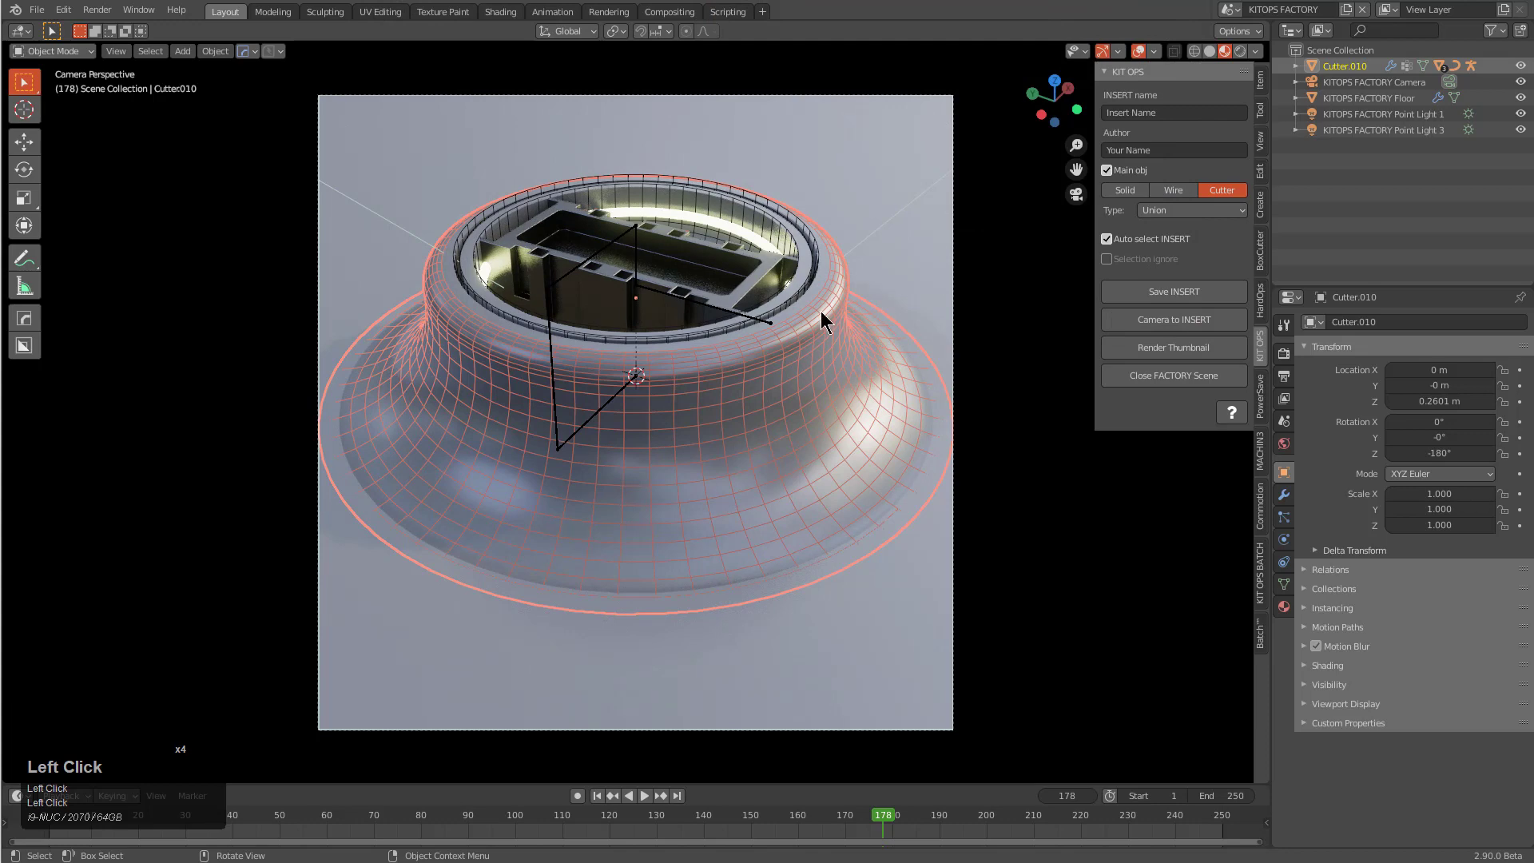
Step: Preview the insert animation, save the factory file, and select the insert's cutter
key("a")
key("a")
key("space")
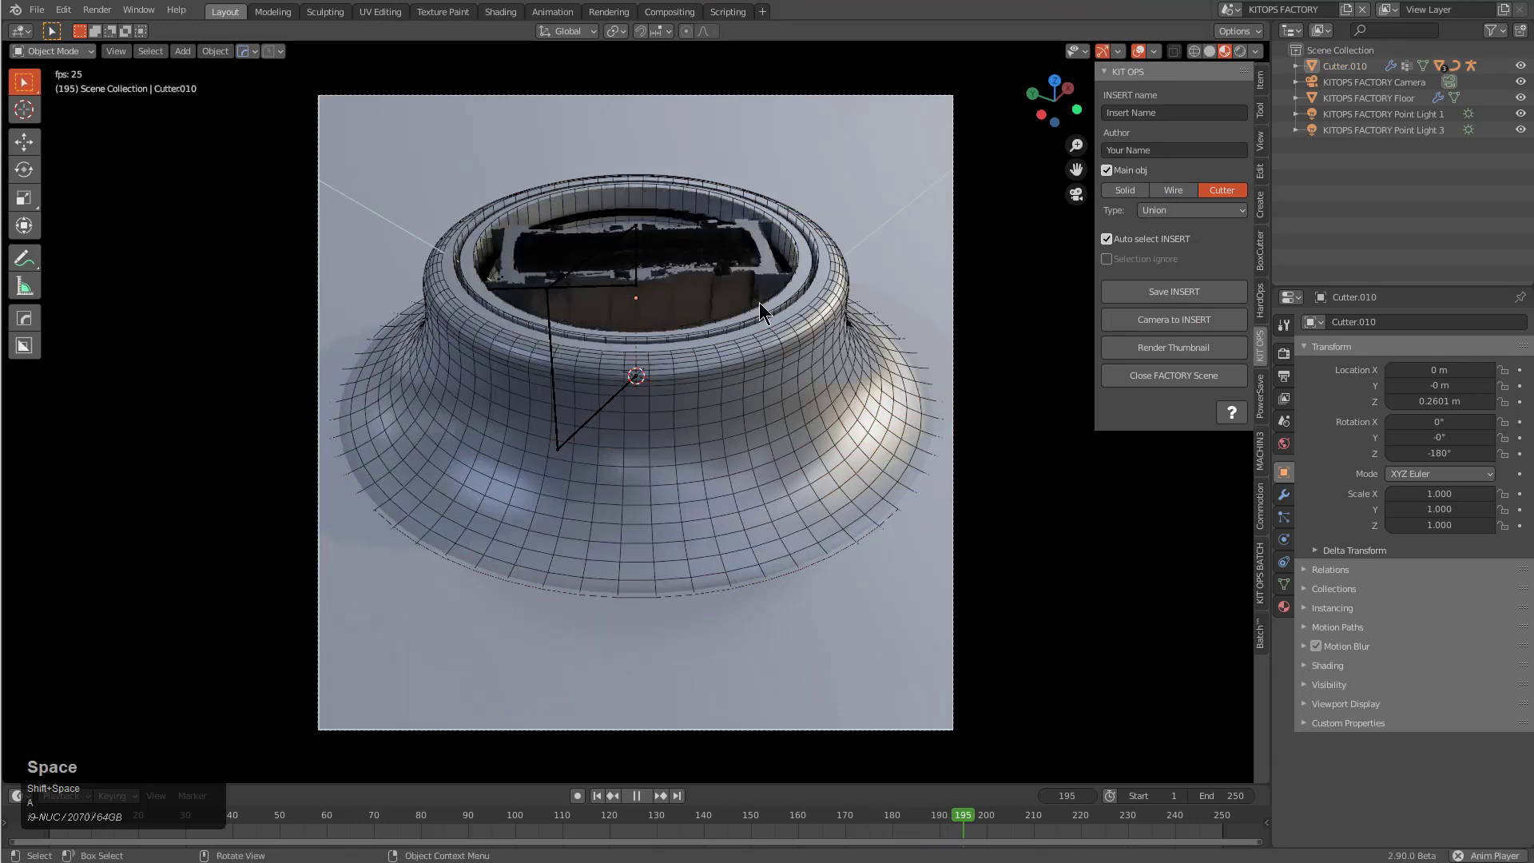
key("shift")
key("shift+space")
key("space")
key("space")
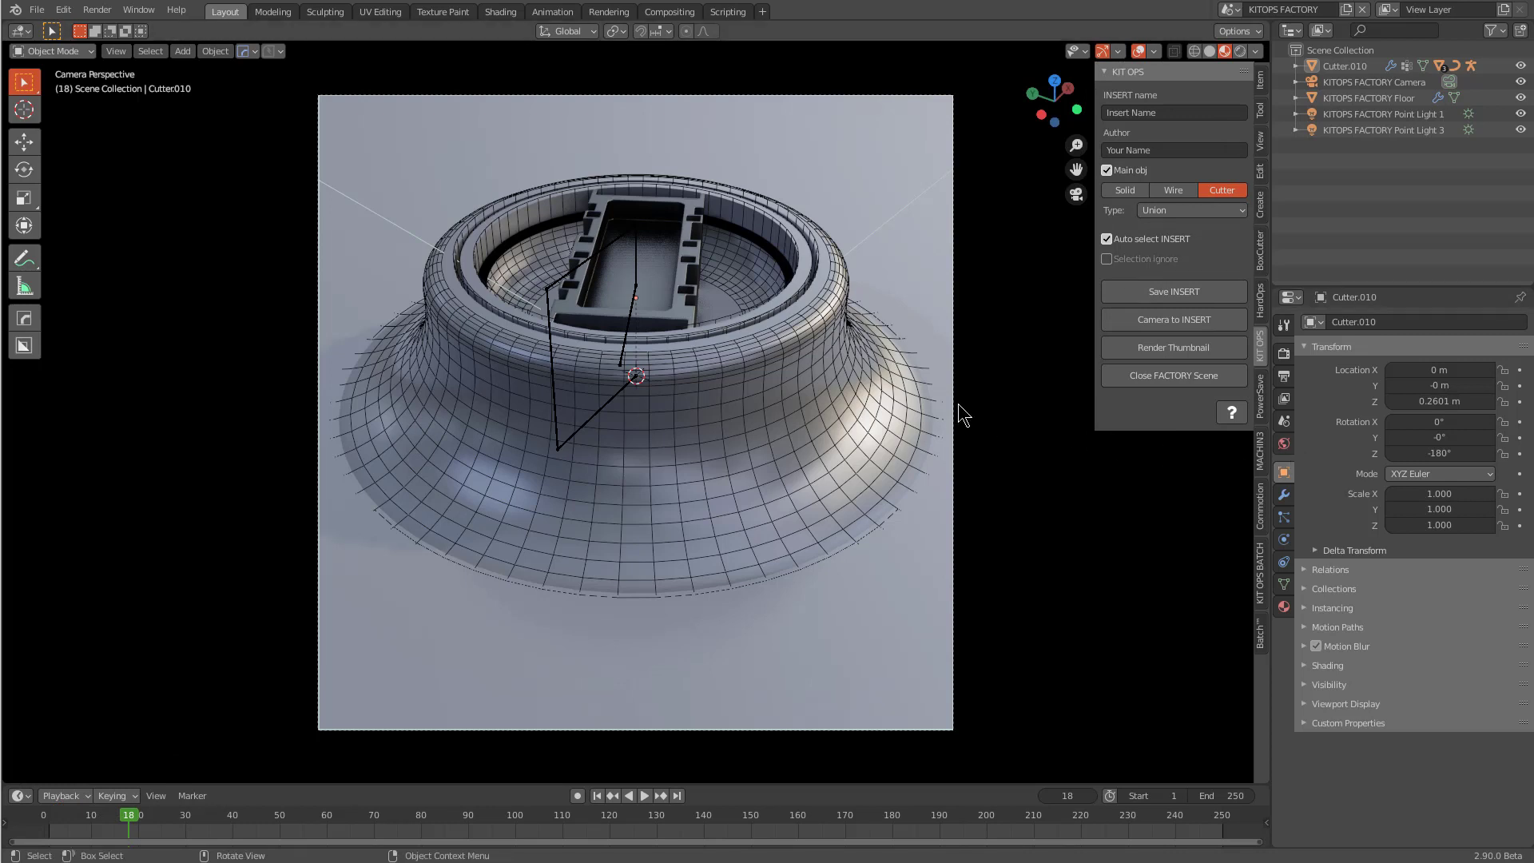
key("ctrl")
key("ctrl")
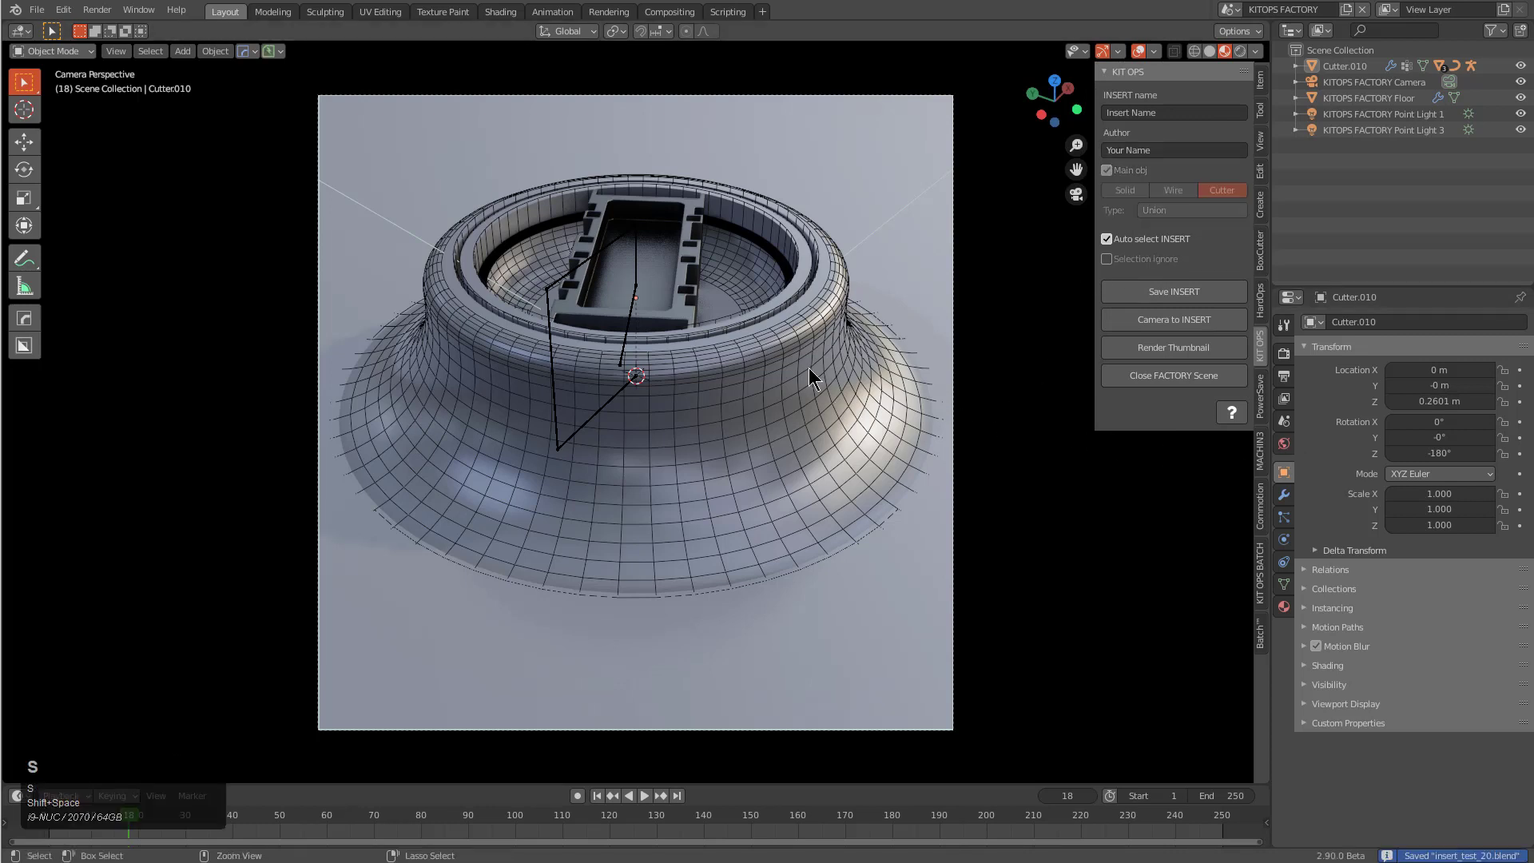
left_click(809, 368)
left_click(809, 344)
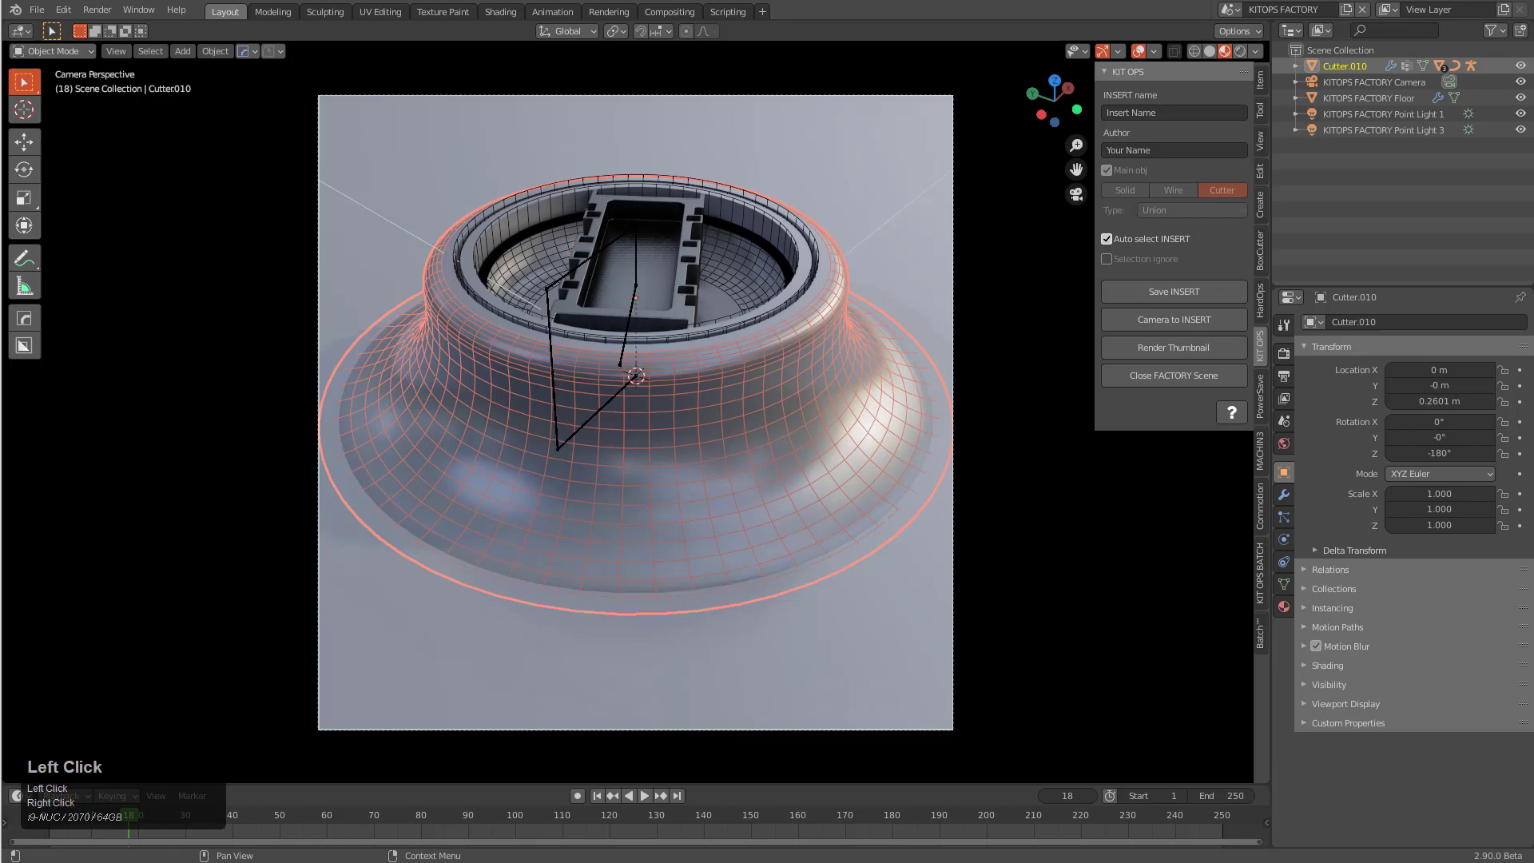
Step: Drag circular5.blend from the Explorer folder onto the Blender viewport to open it
key("alt+Tab")
left_click_drag(1371, 214, 850, 213)
left_click_drag(672, 561, 534, 159)
Step: Open circular5.blend, discarding the current file's unsaved changes
left_click(534, 158)
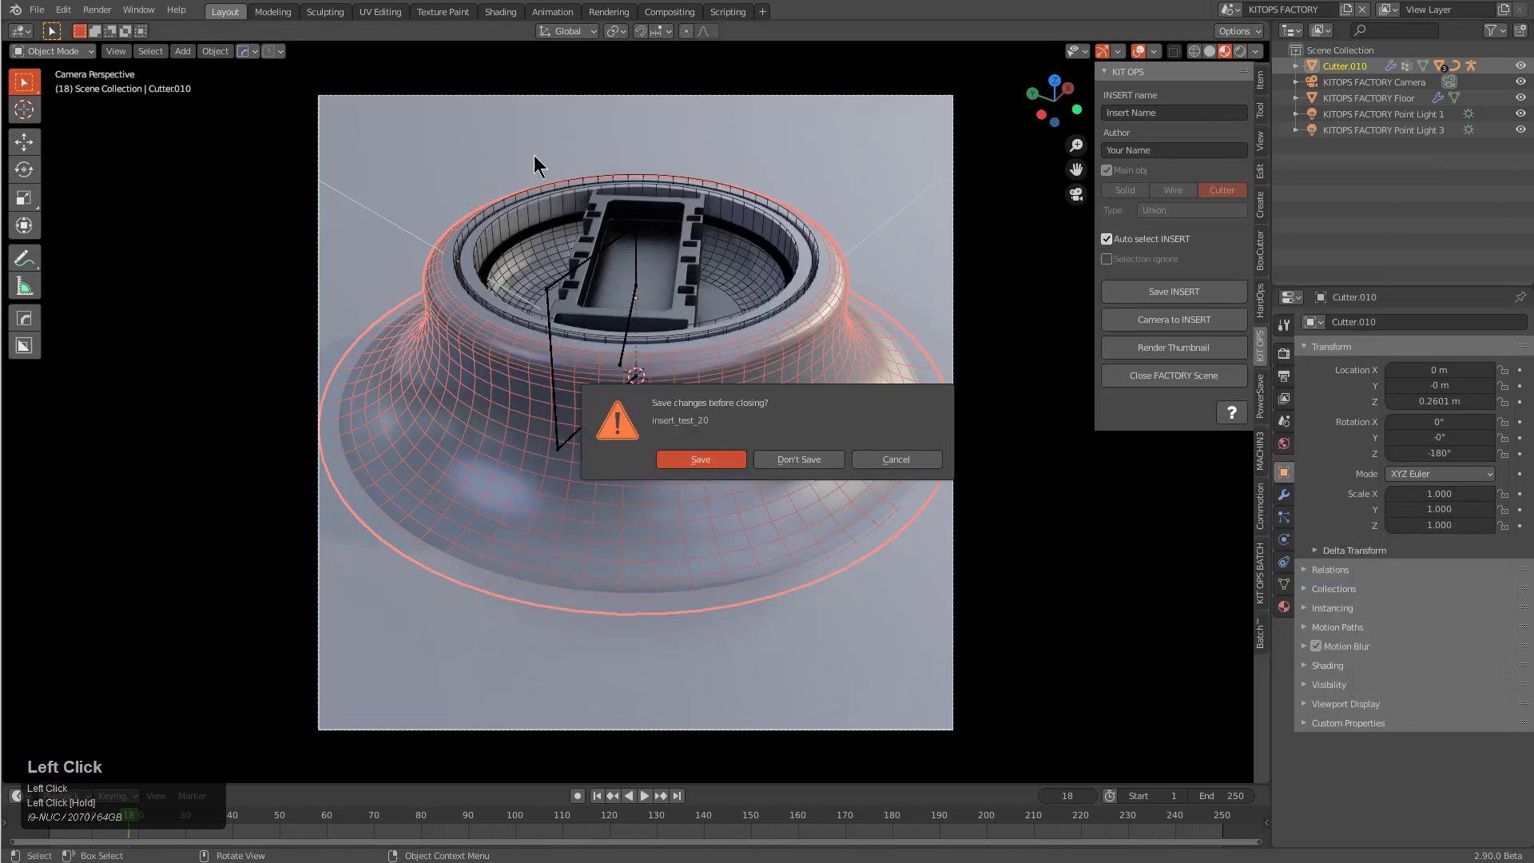
left_click(796, 456)
scroll(698, 352, "up", 4)
middle_click_drag(698, 352, 758, 425)
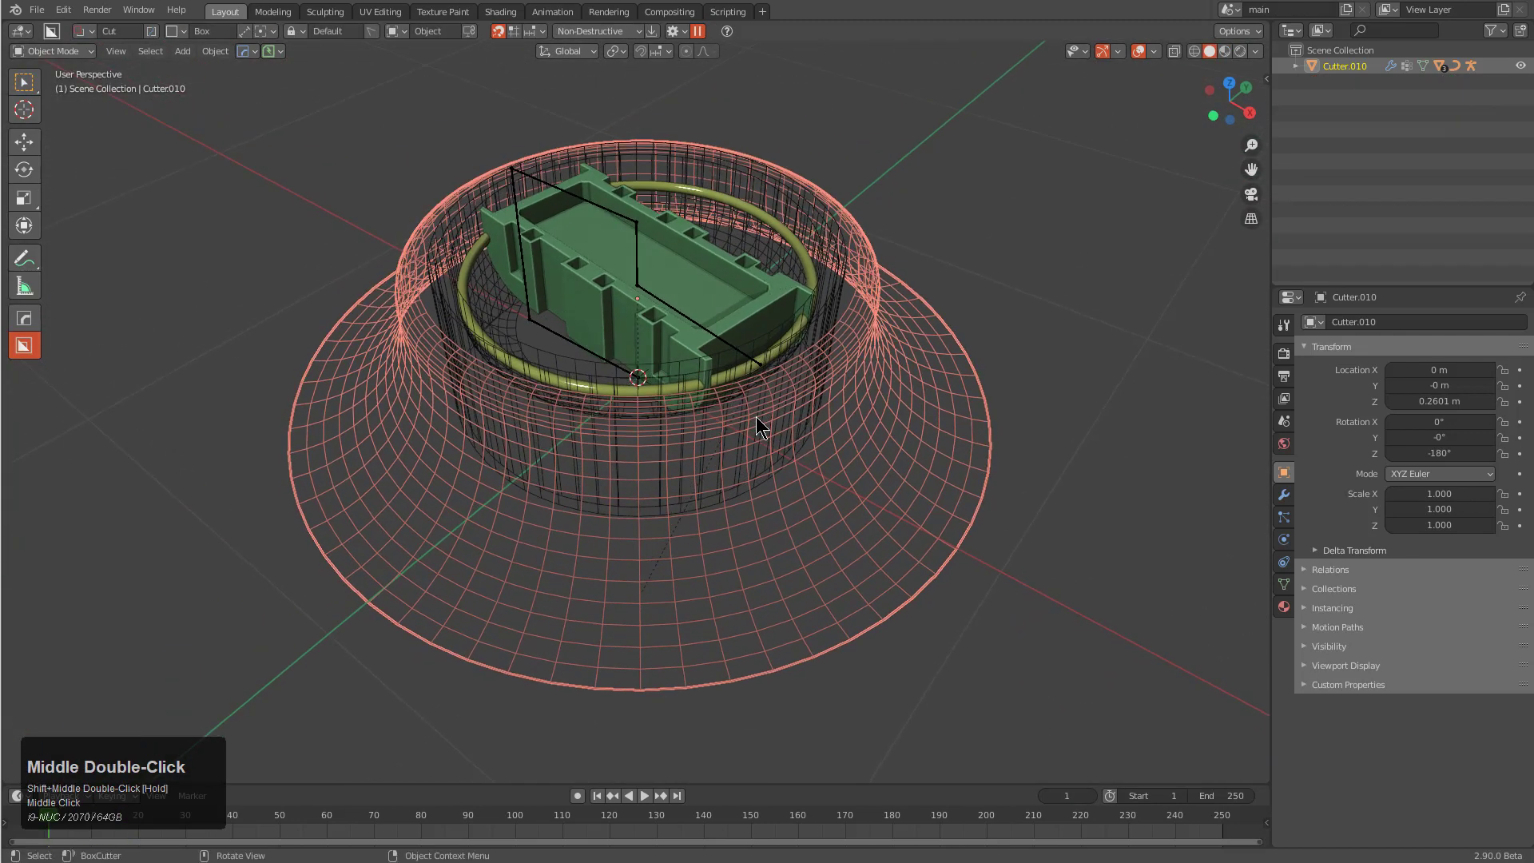
Step: Mark the cutter insert as Animated in the KIT OPS sidebar
key("n")
left_click(1261, 347)
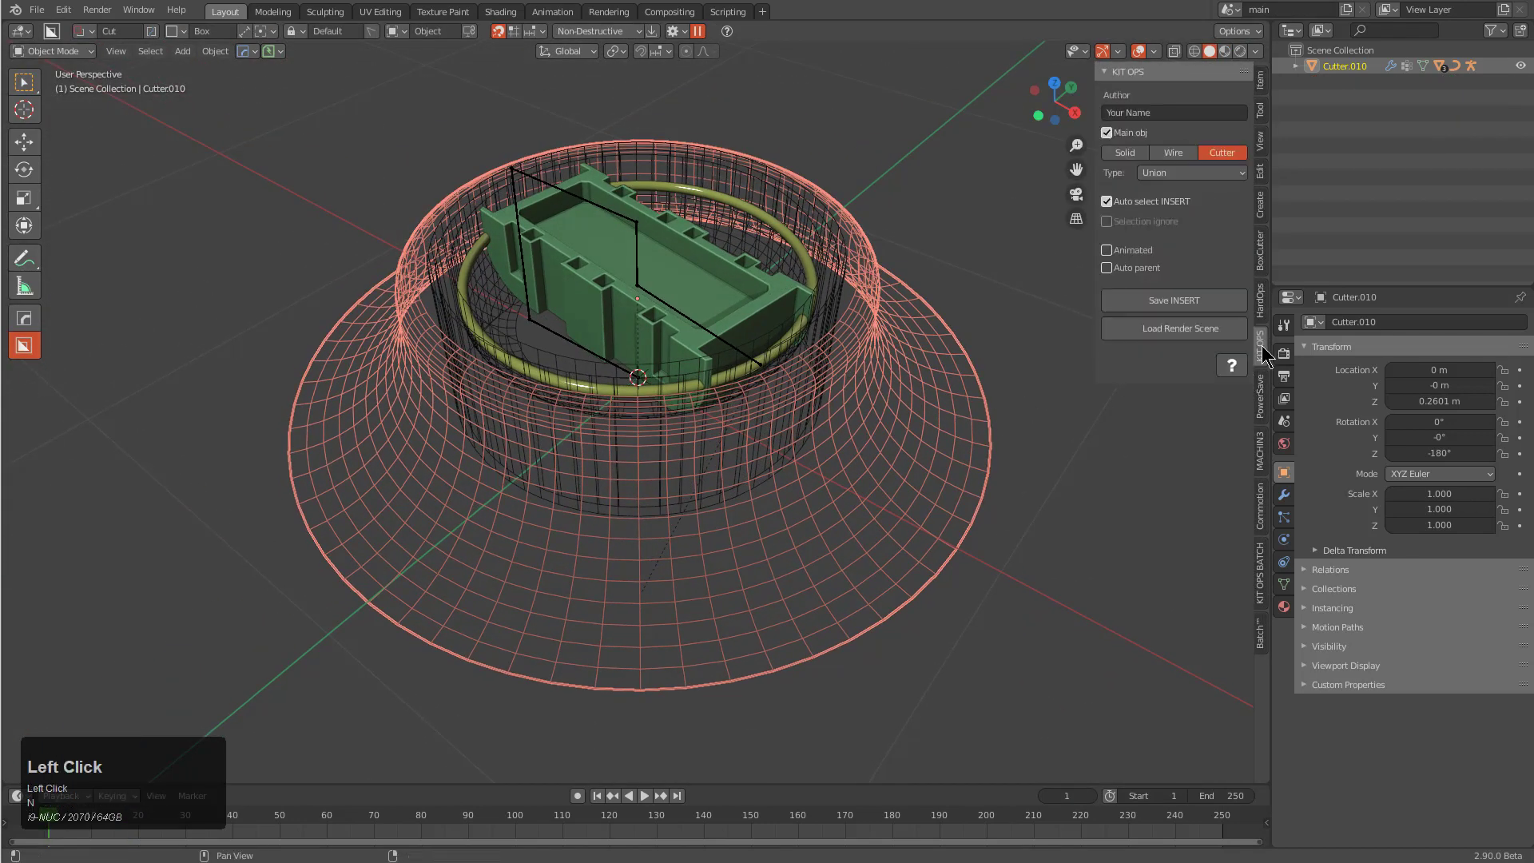
left_click(1137, 257)
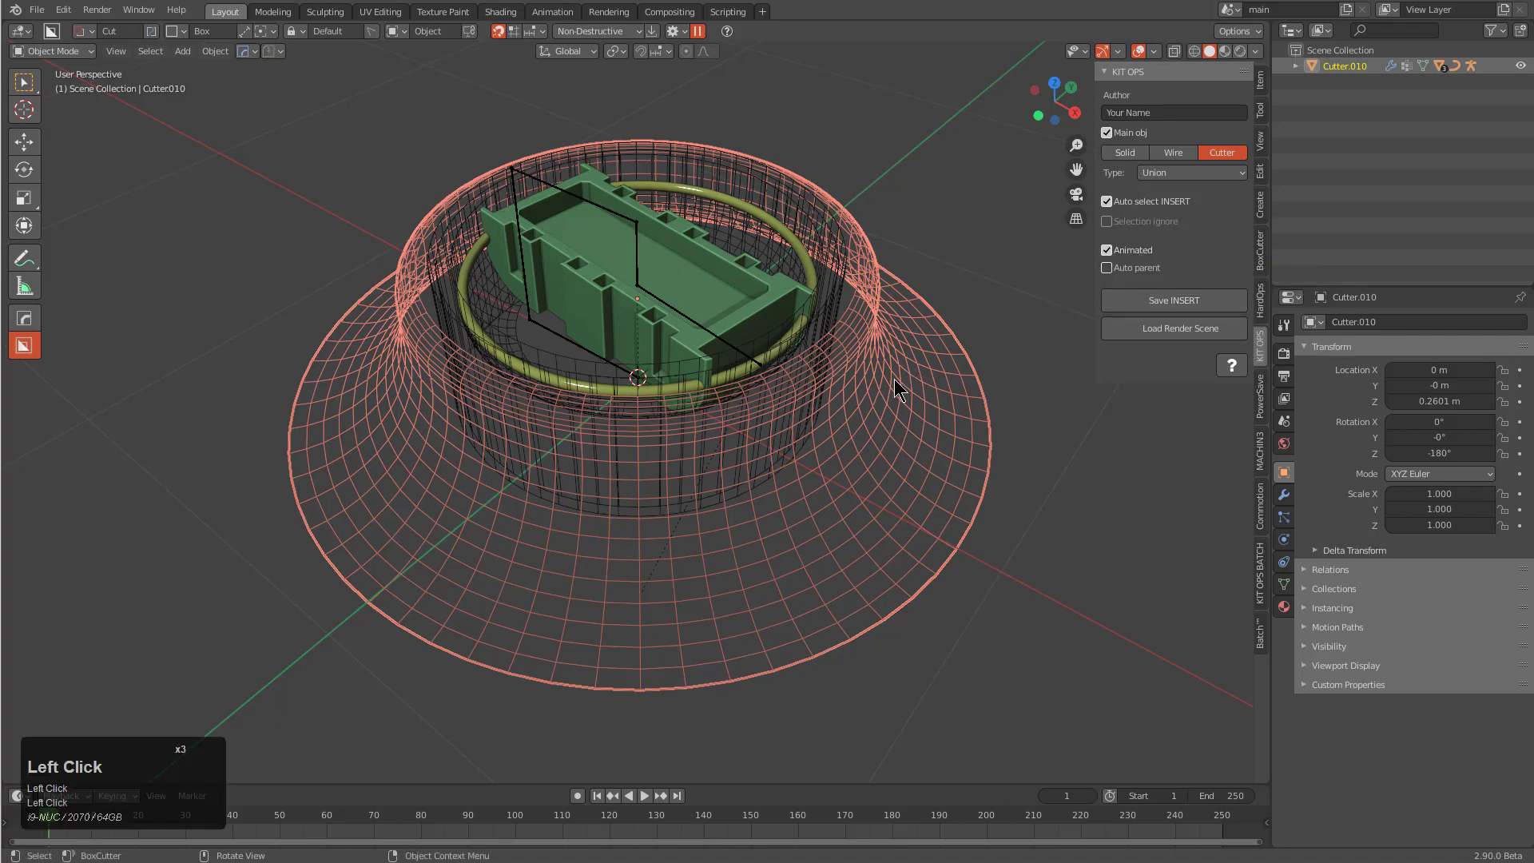
Step: Apply all transforms to Cutter.010 so its location and rotation become zero
key("g")
right_click(809, 456)
middle_click_drag(809, 456, 777, 450)
key("ctrl+a")
left_click(731, 417)
scroll(777, 441, "down", 3)
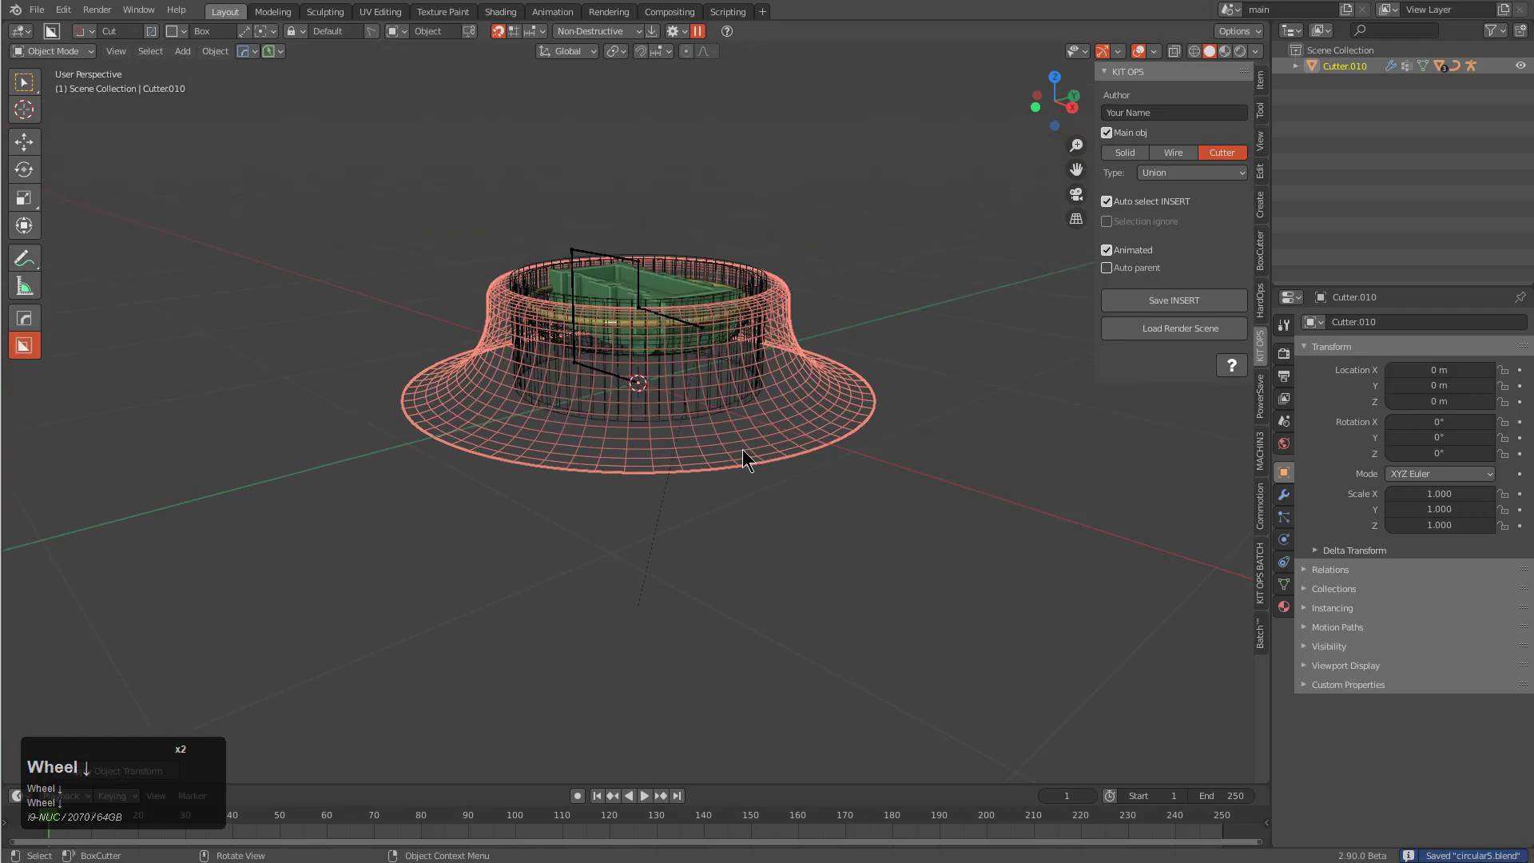
key("g")
right_click(771, 367)
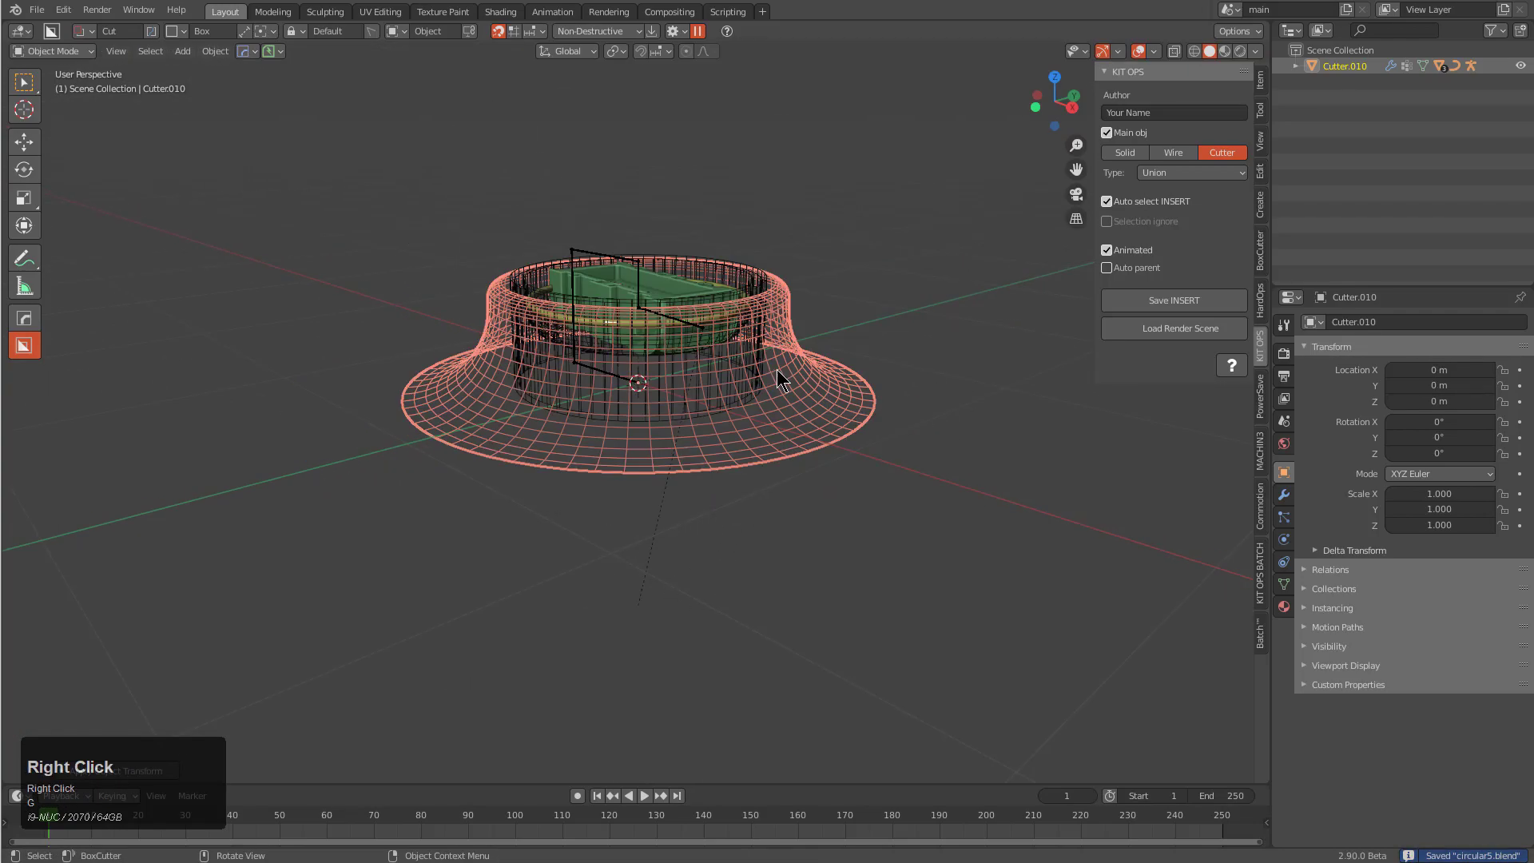
middle_click_drag(770, 366, 809, 395)
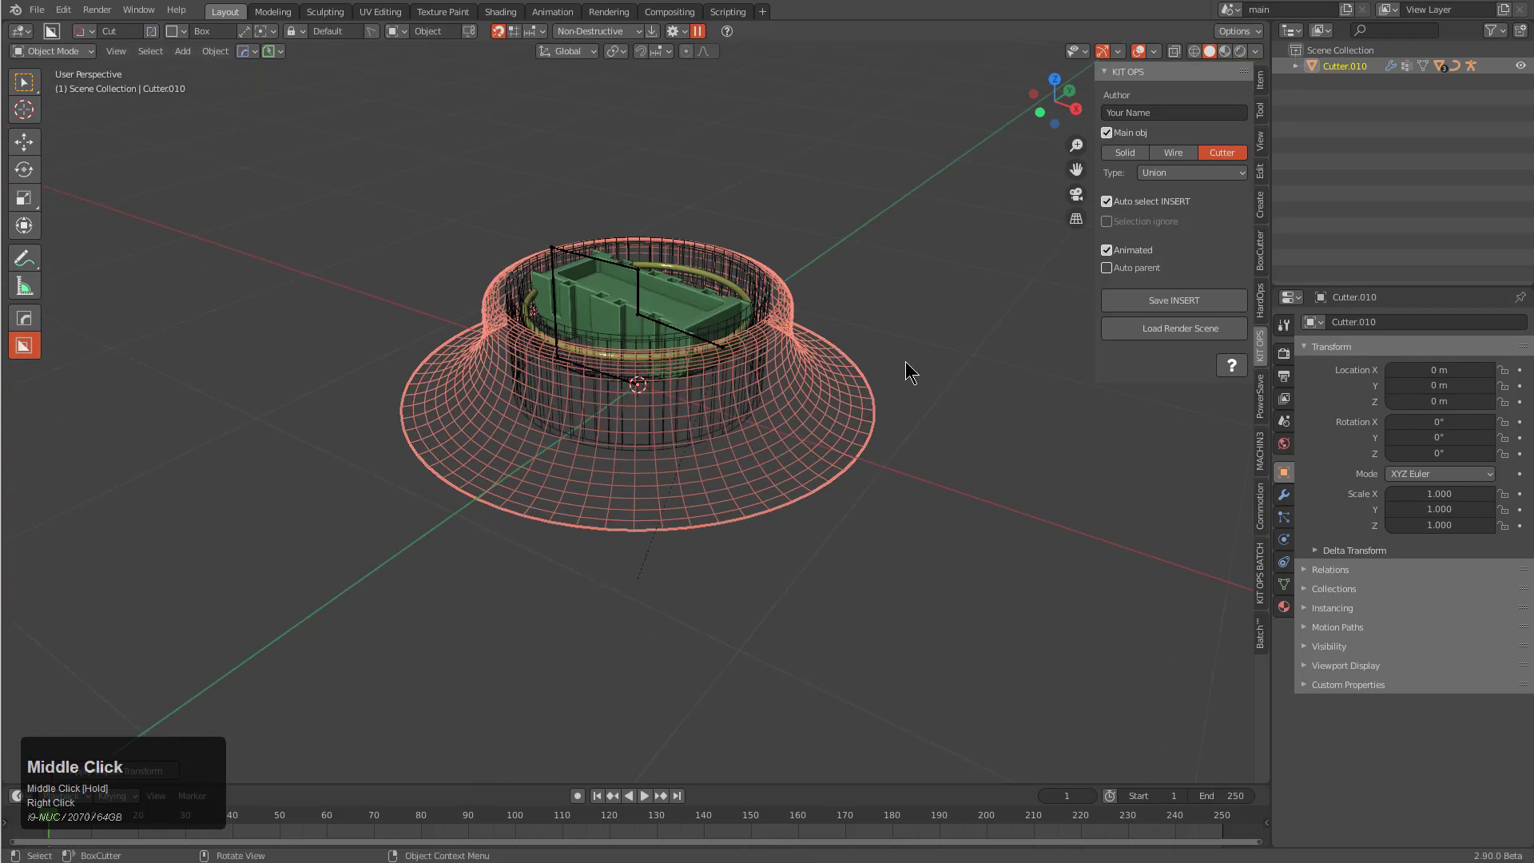
Step: Start a new General scene and sharpen the default cube's edges with HardOps
key("ctrl+n")
key("Return")
middle_click_drag(879, 369, 852, 351)
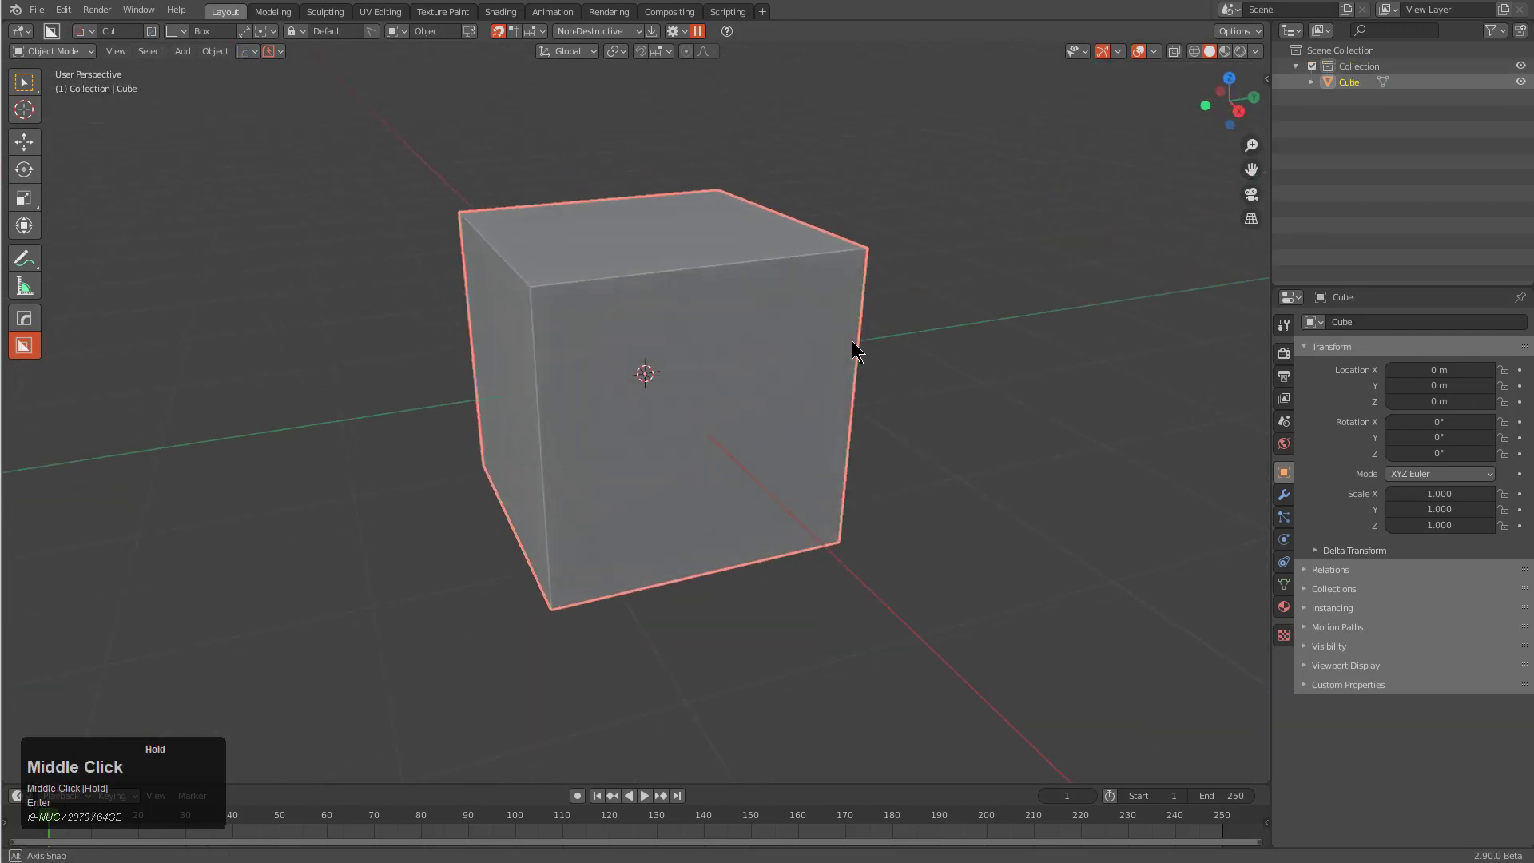
key("n")
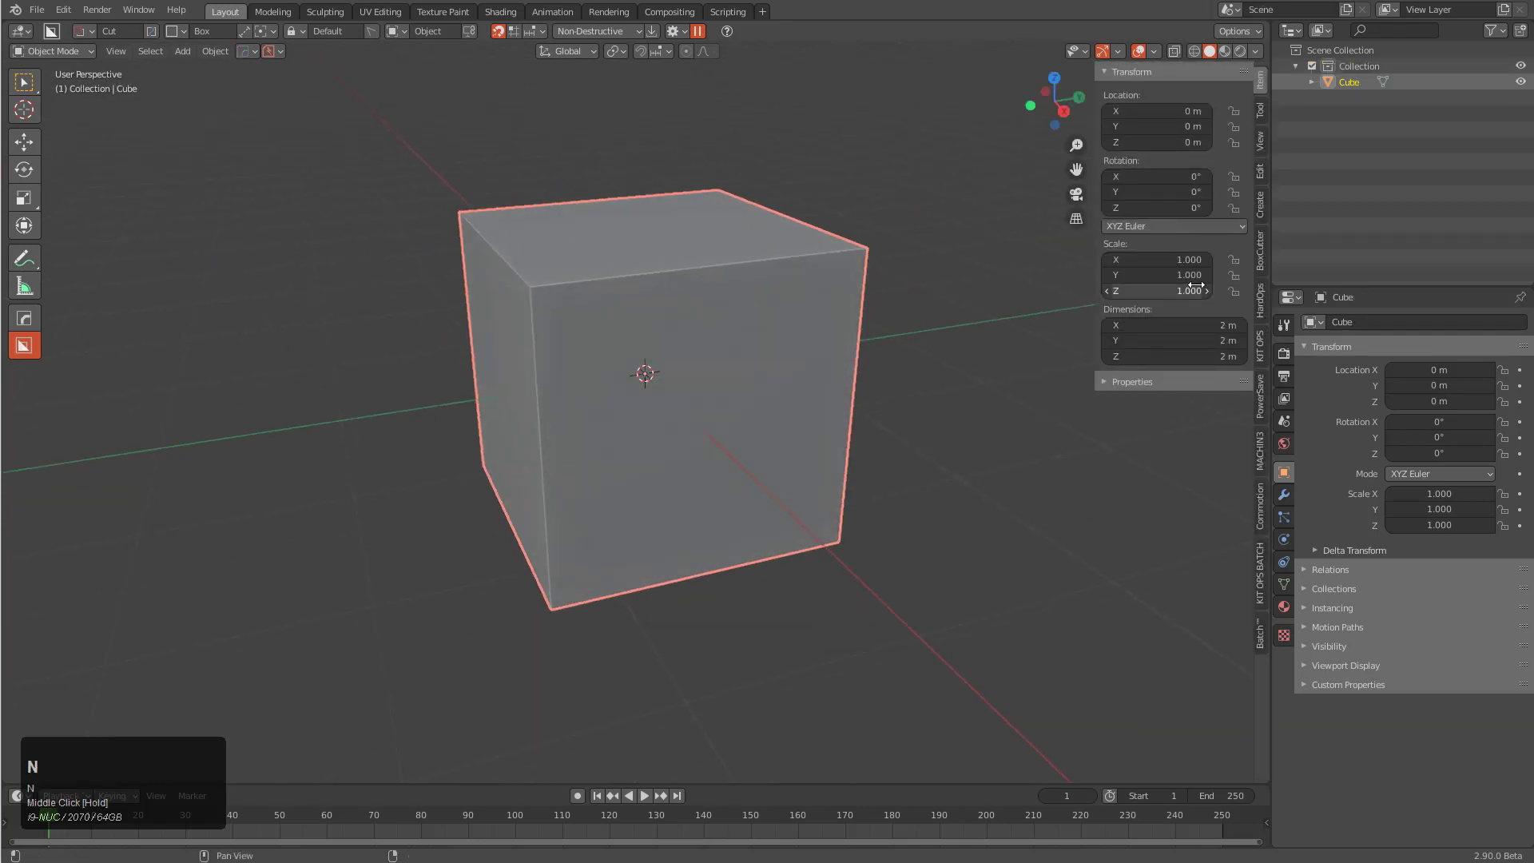
key("q")
left_click(745, 310)
Step: Give the cube 35° autosmooth and a Weighted Normal modifier
key("q")
left_click(744, 310)
scroll(744, 310, "down", 1)
left_click(745, 310)
key("q")
left_click(749, 313)
Step: Set KIT OPS to the Newdemo kit pack and show its insert thumbnails
left_click(1262, 346)
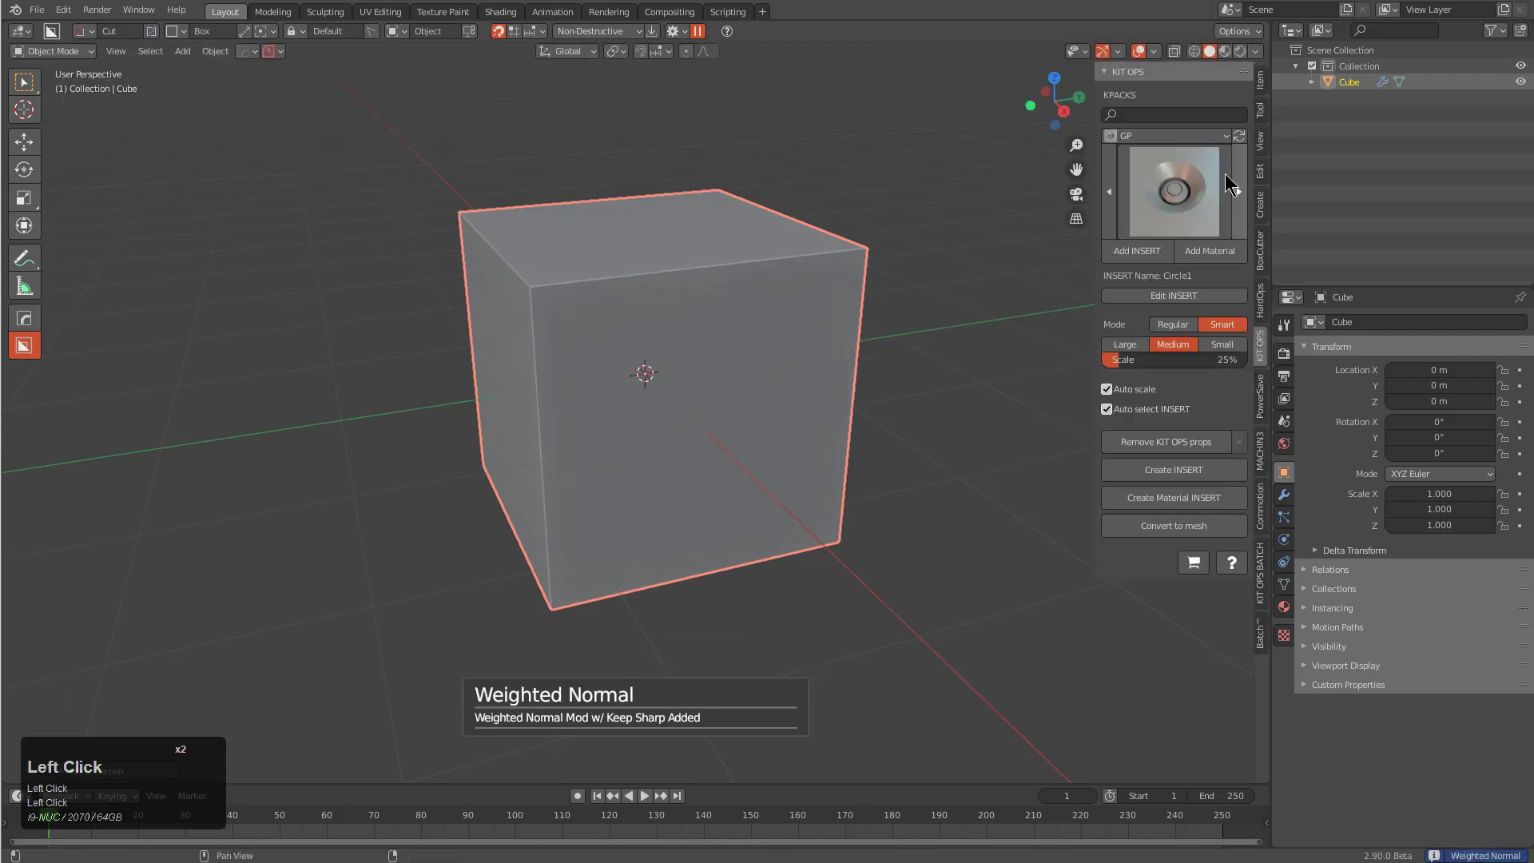
left_click(1197, 137)
left_click(1155, 215)
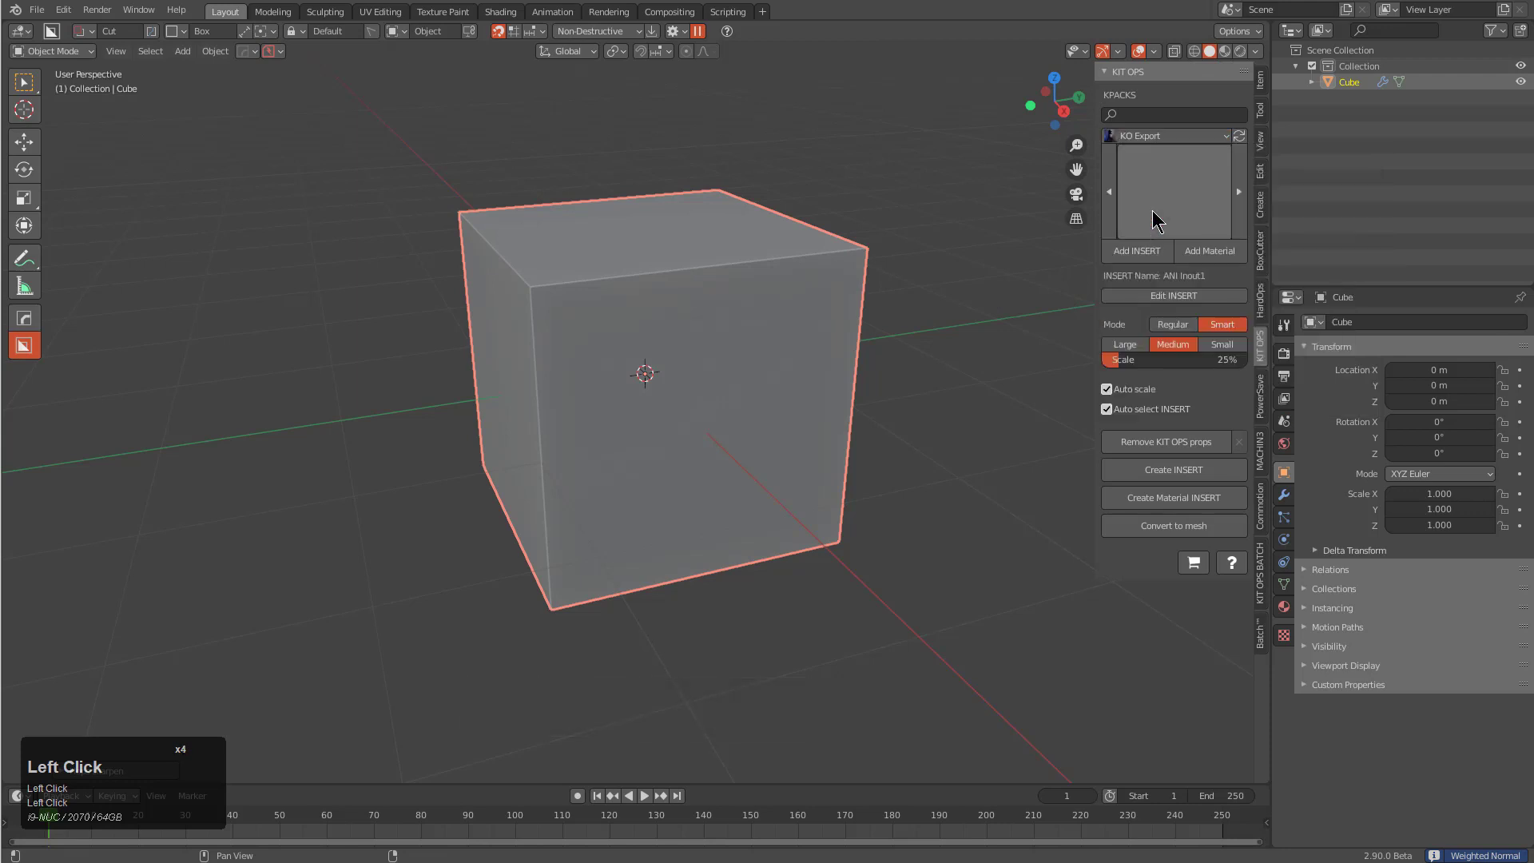
left_click(1155, 200)
left_click(1181, 137)
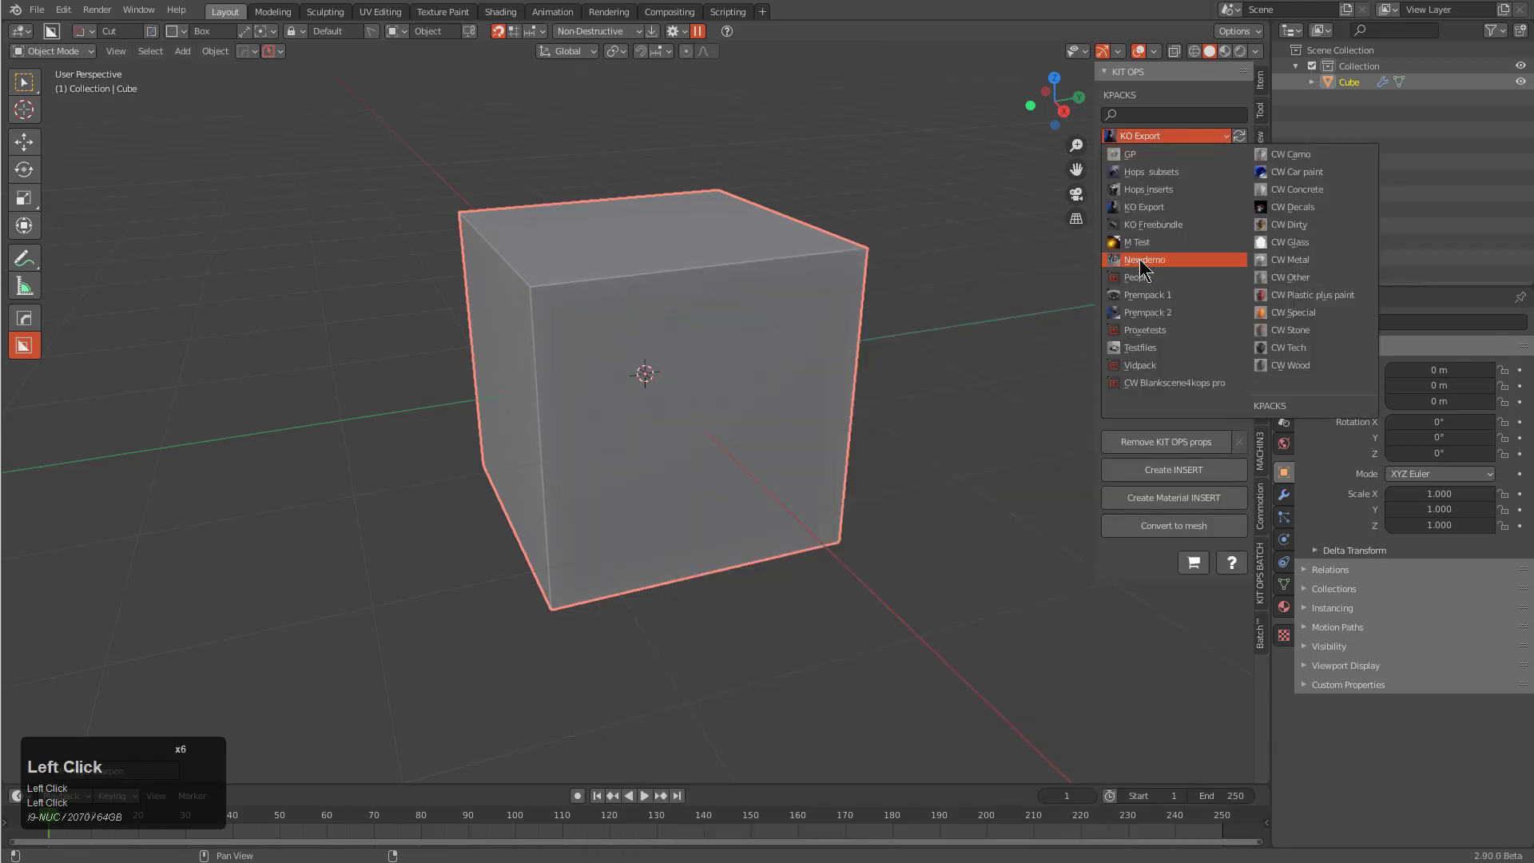
left_click(1144, 260)
left_click(1186, 171)
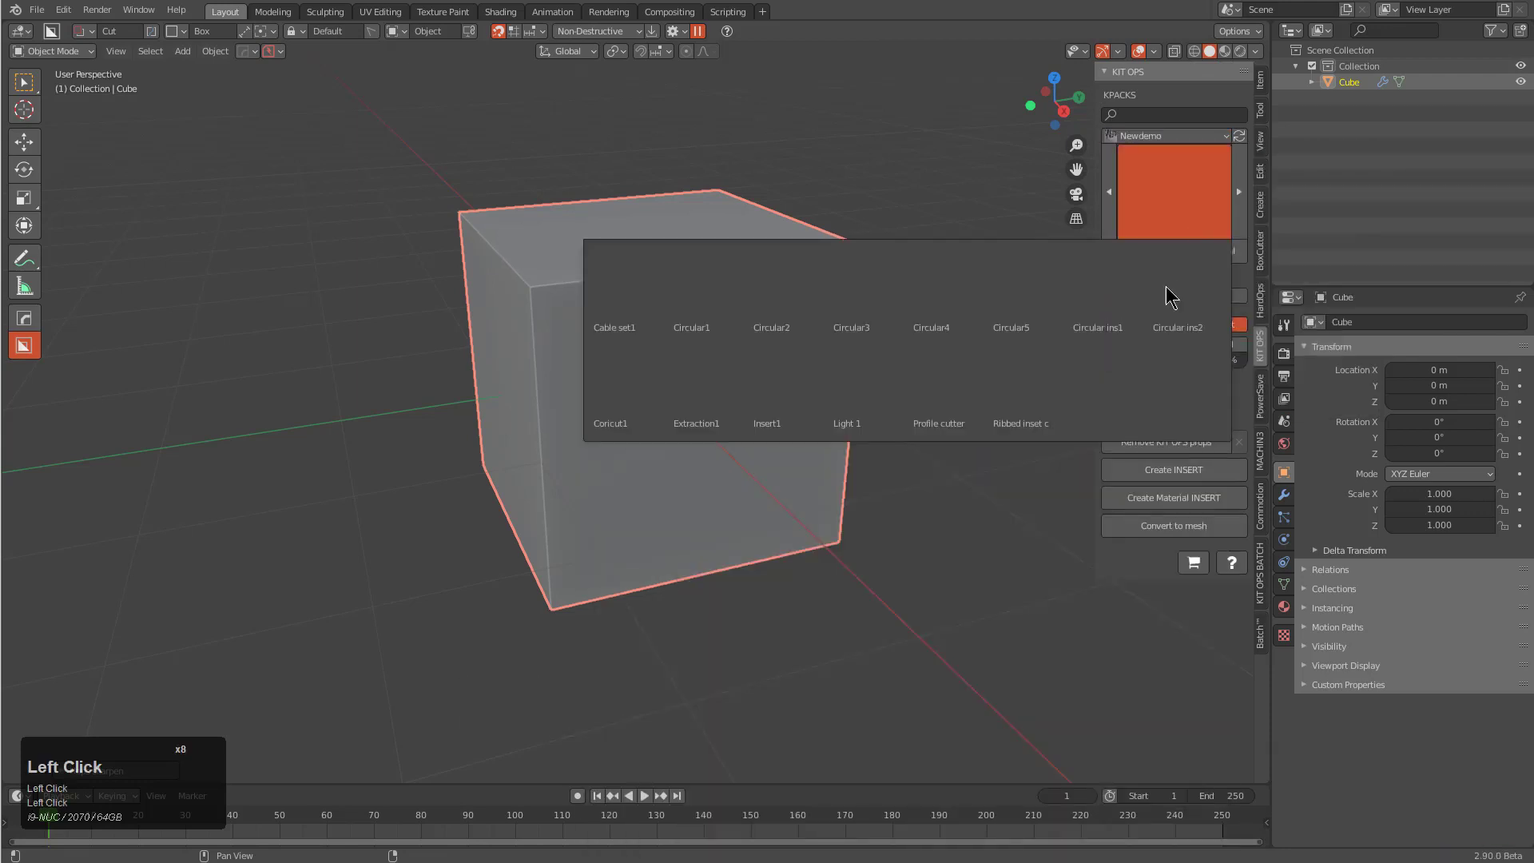
Step: Place three Circular5 inserts on the cube face: upper left, upper right and centre
left_click(1029, 329)
scroll(691, 366, "up", 5)
scroll(725, 425, "down", 5)
scroll(726, 424, "up", 2)
left_click(1115, 252)
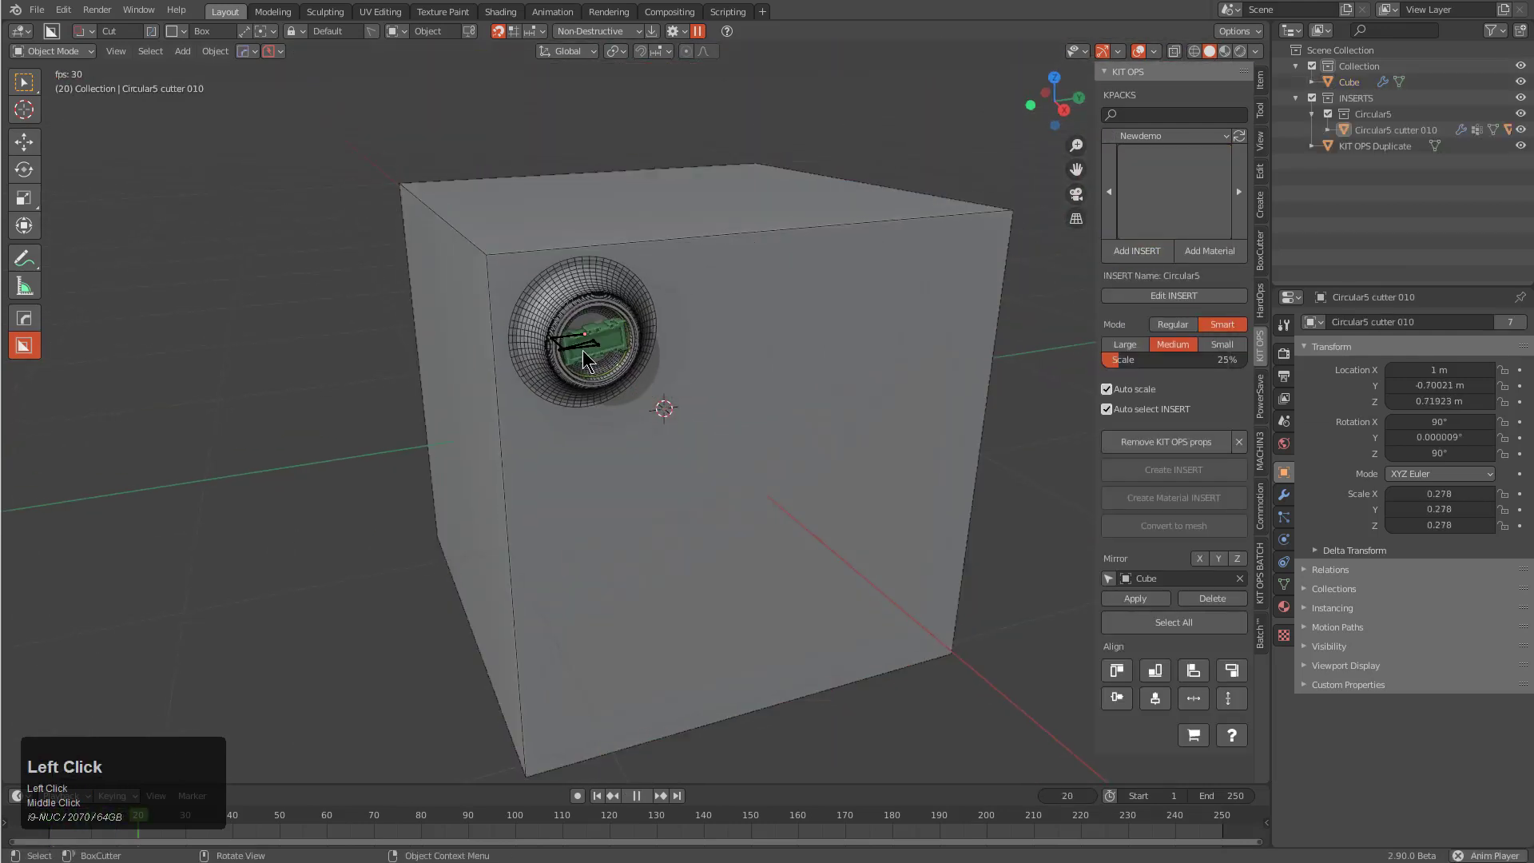
left_click(583, 353)
left_click(1154, 255)
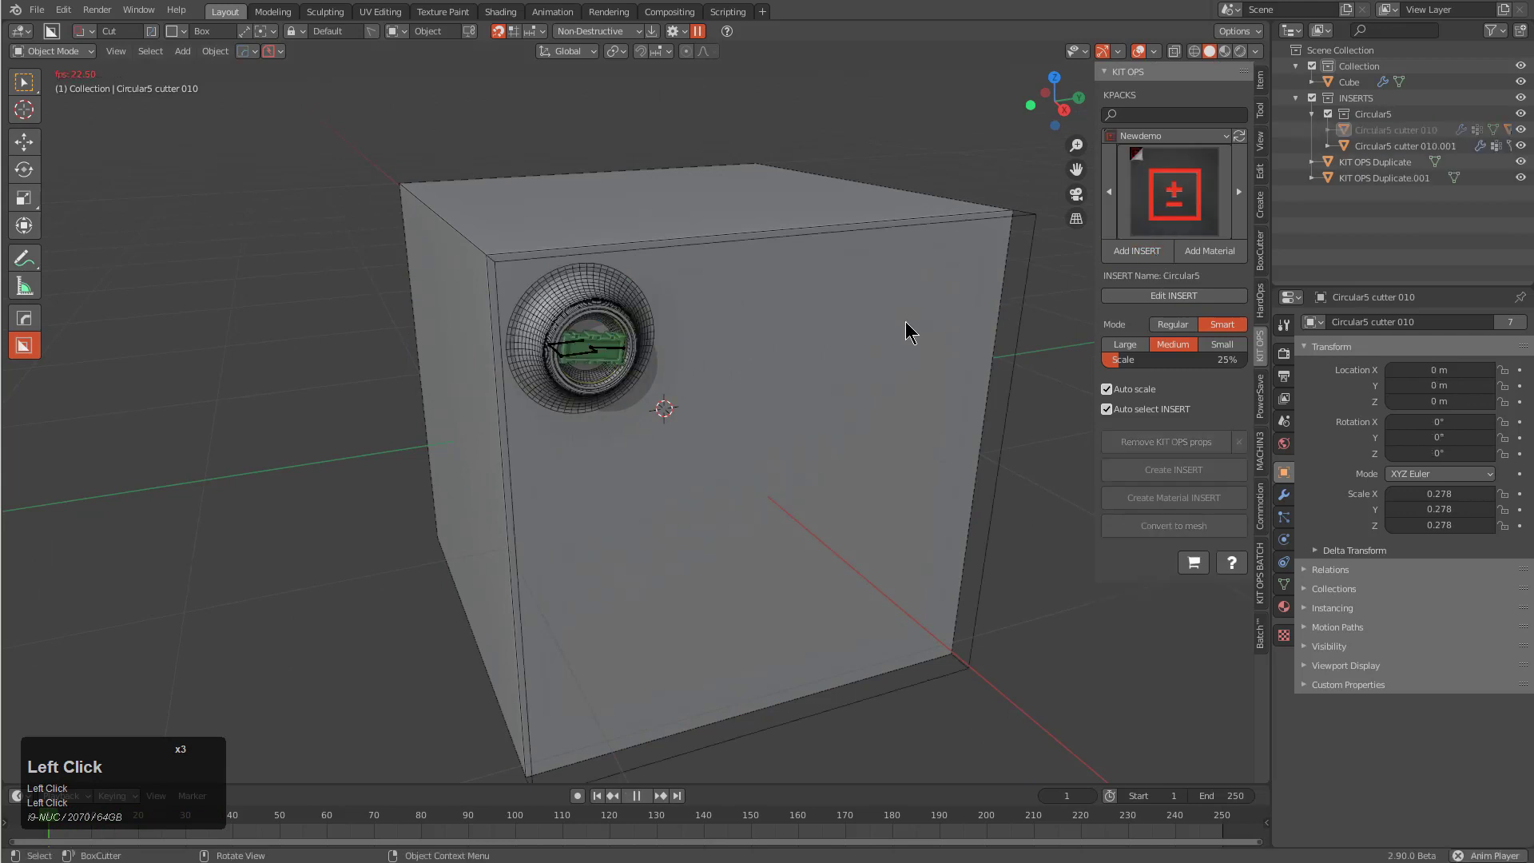
left_click(925, 322)
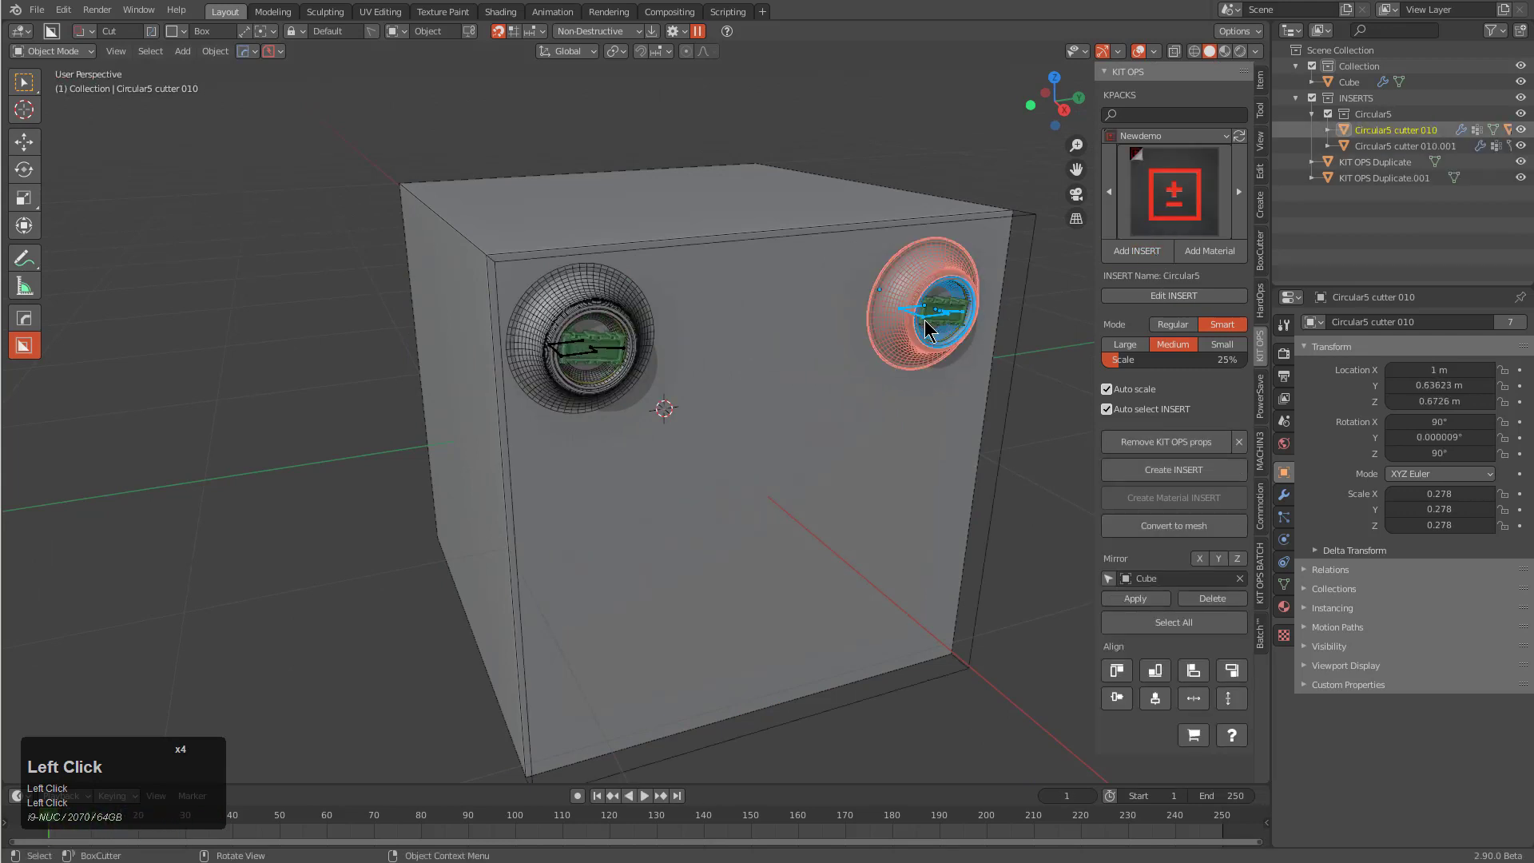
left_click(1137, 251)
left_click(770, 402)
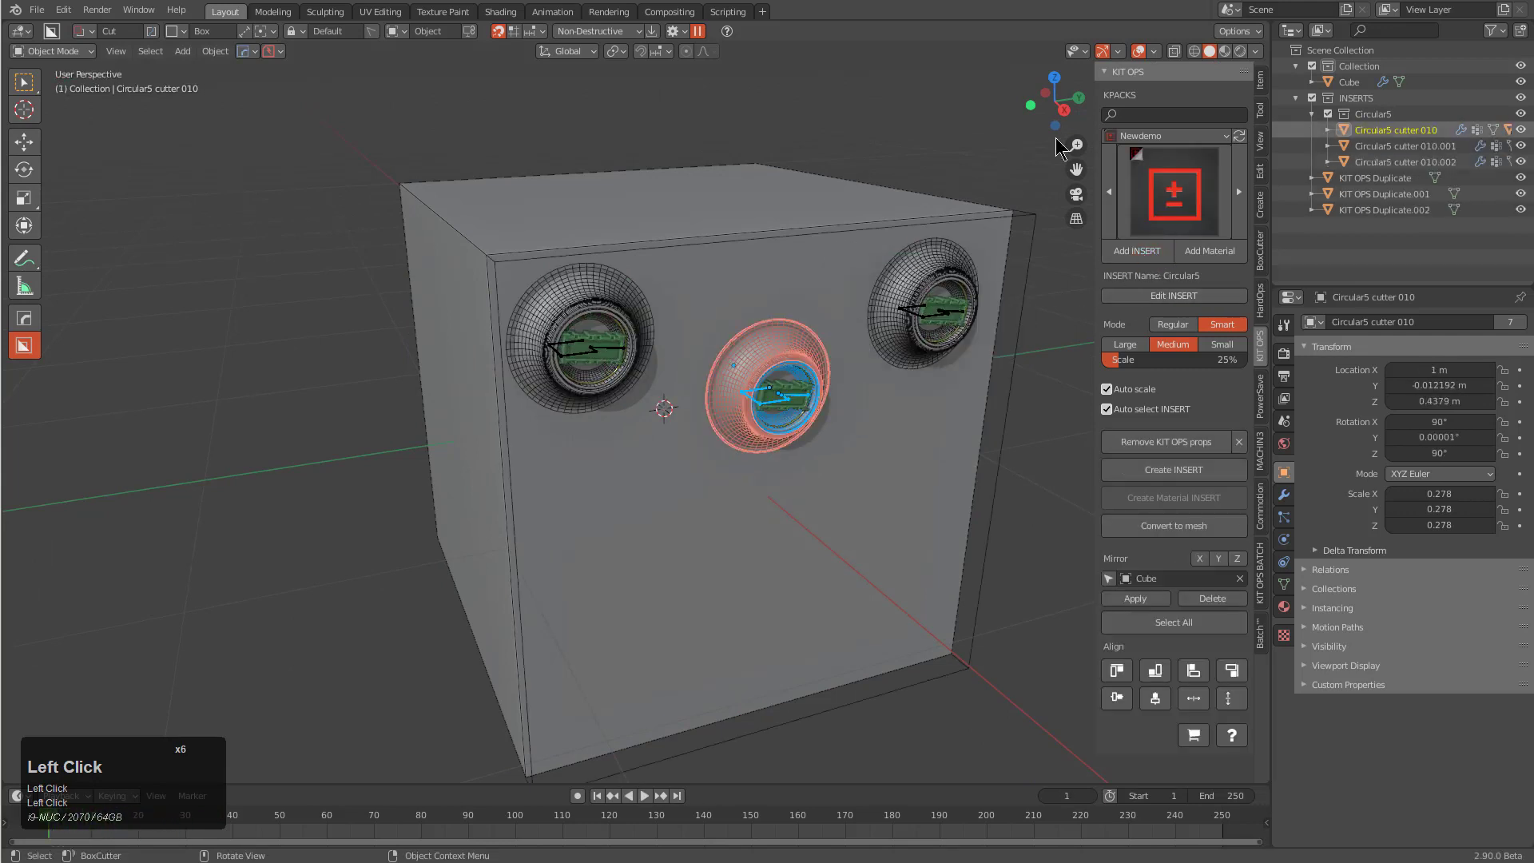
Step: Hide cutter wireframes and add the fourth and fifth inserts at lower right and lower left
left_click(1139, 51)
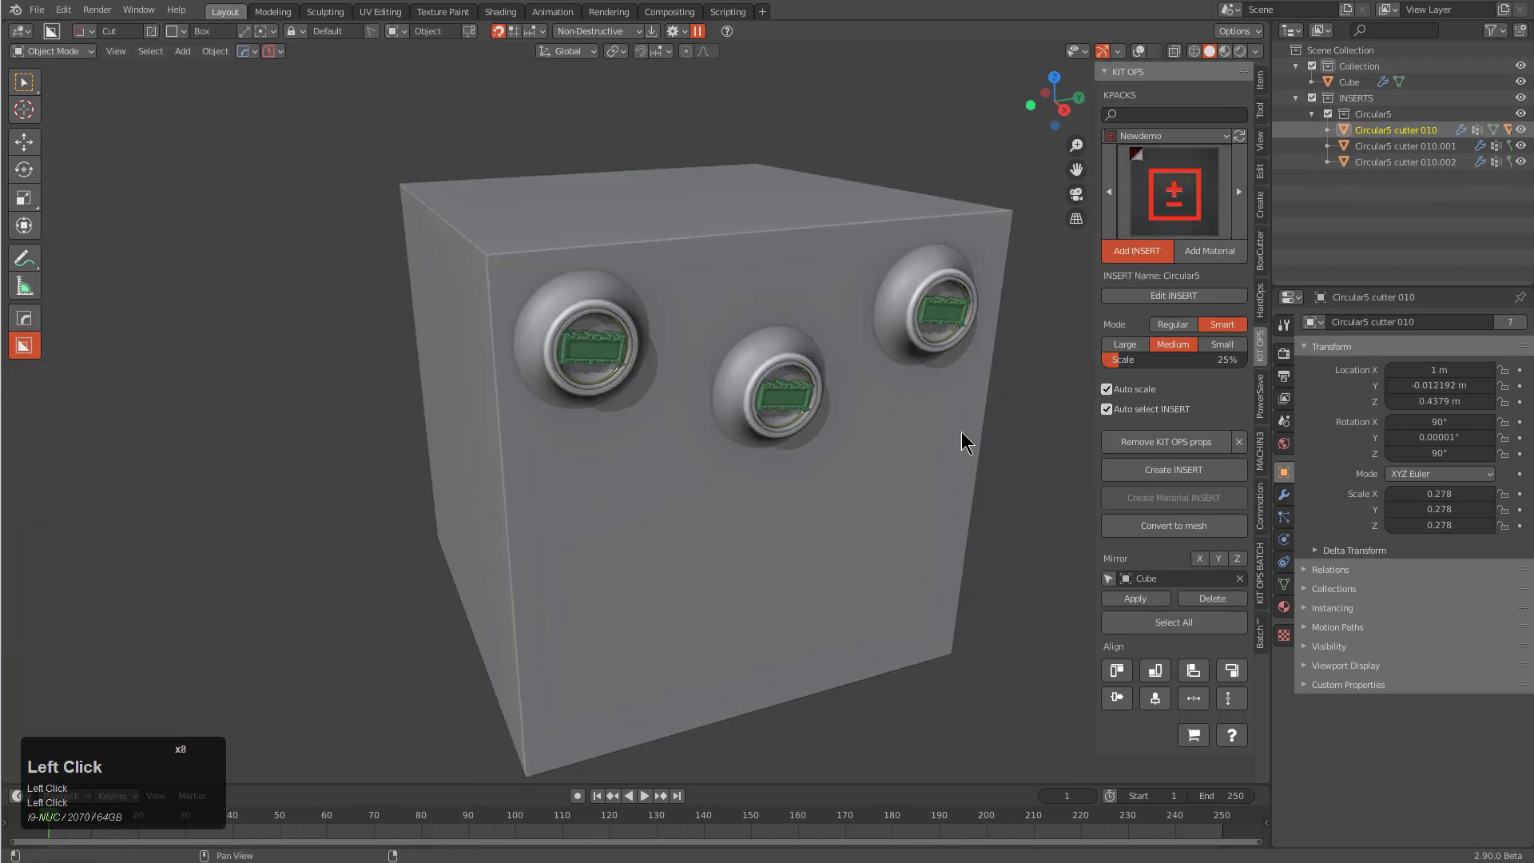
key("space")
left_click(905, 513)
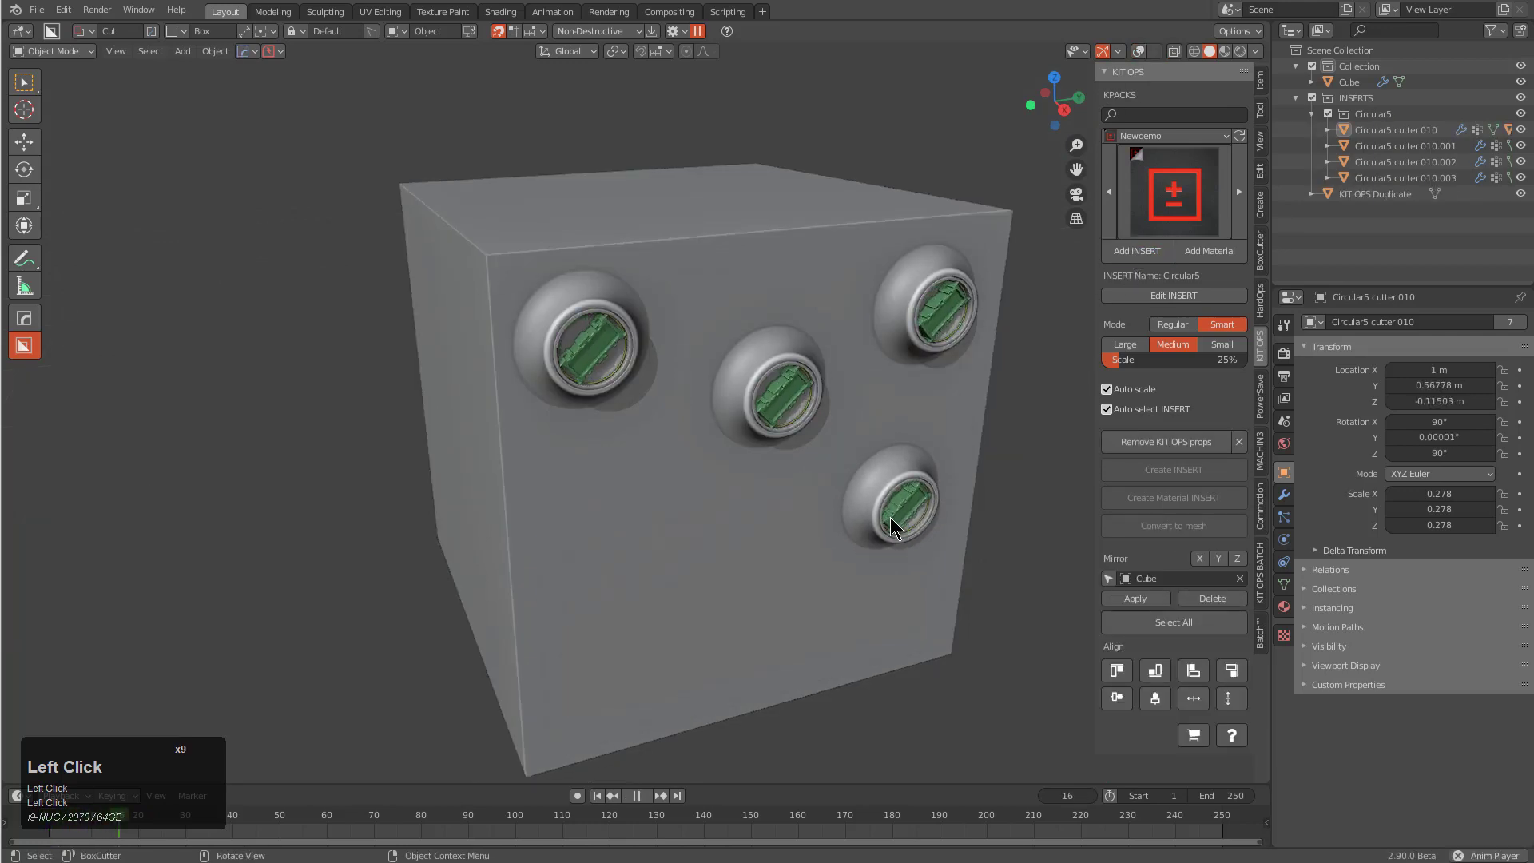
key("Escape")
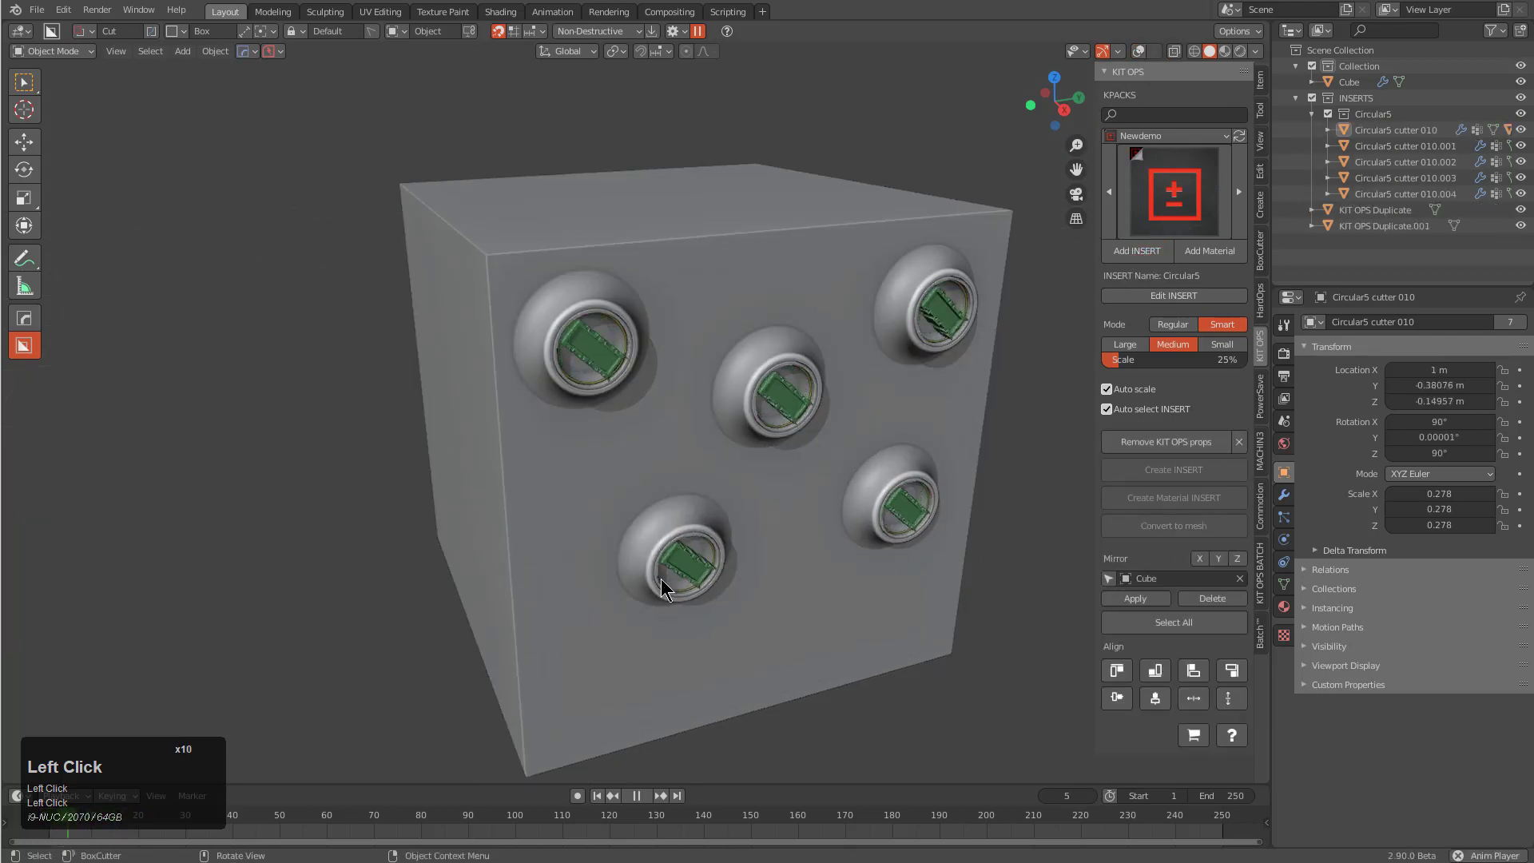
left_click(642, 599)
key("space")
middle_click_drag(817, 536, 803, 521)
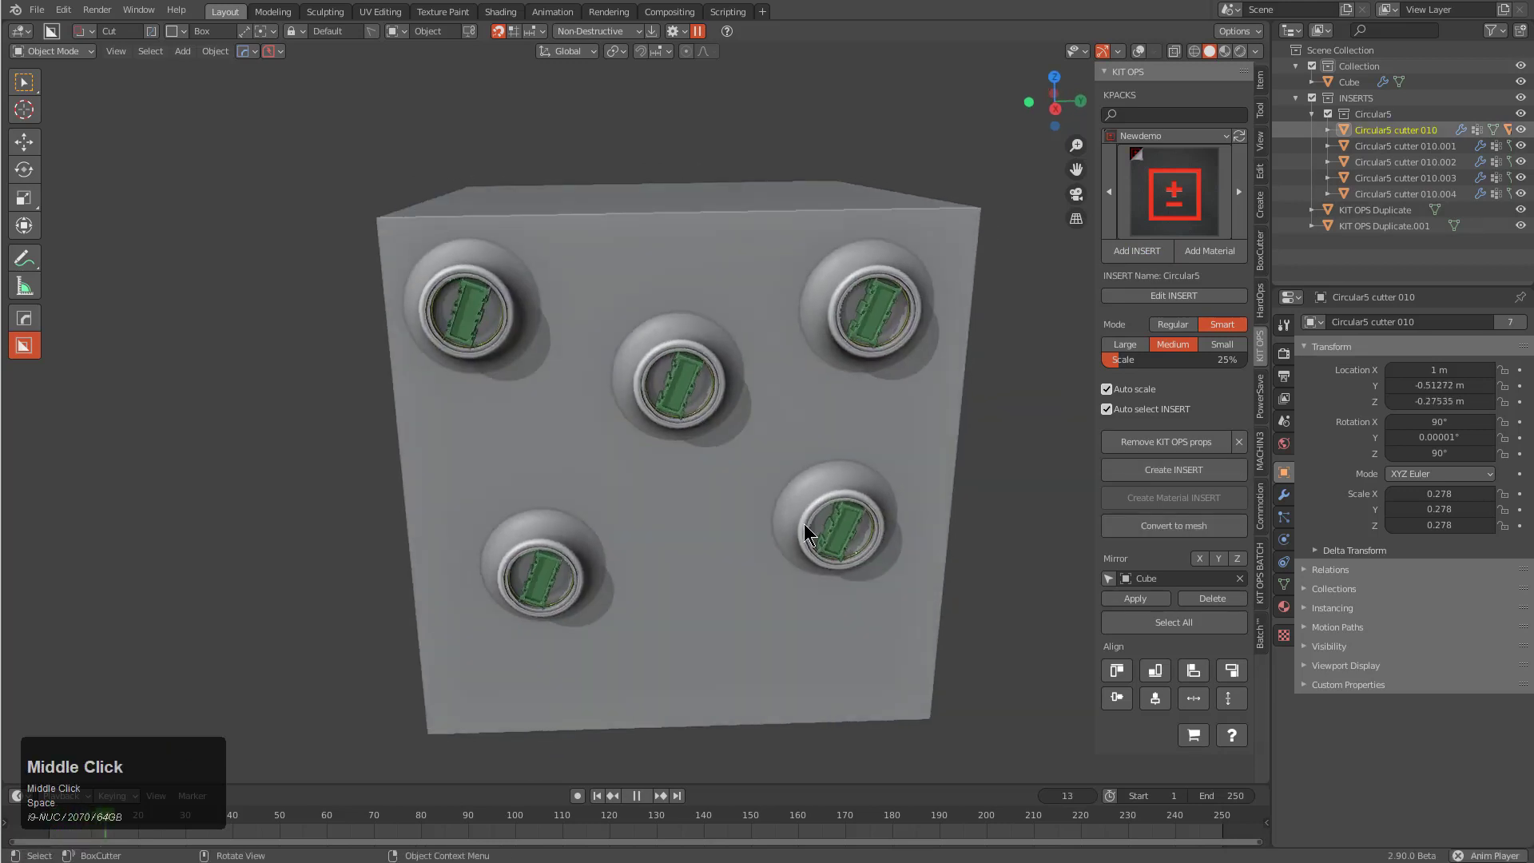
scroll(791, 473, "down", 3)
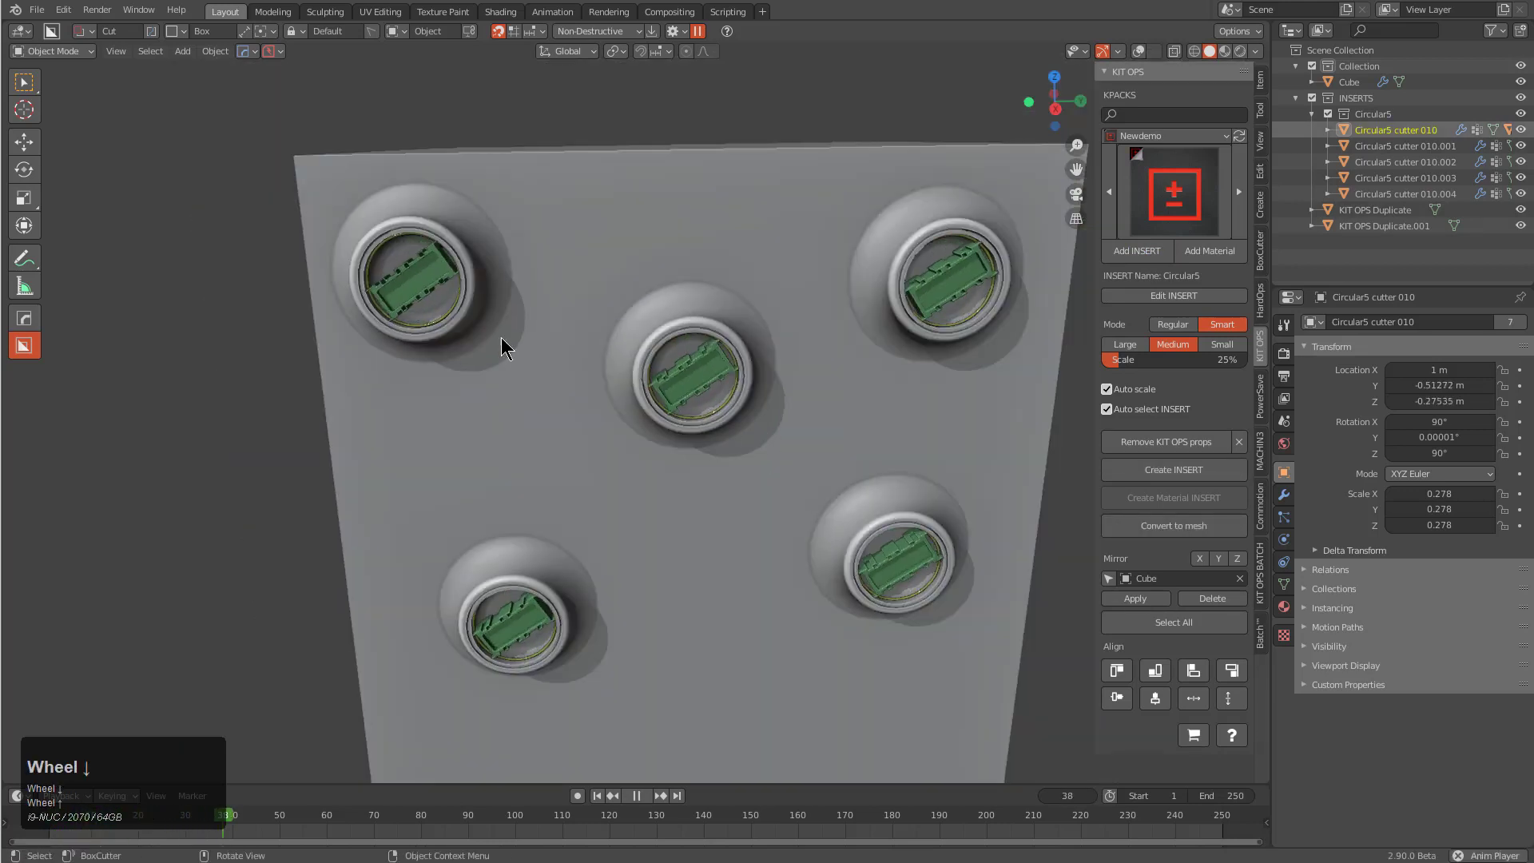
Step: Switch to Material Preview and give the cube a blank Principled material
left_click(1231, 53)
left_click(808, 247)
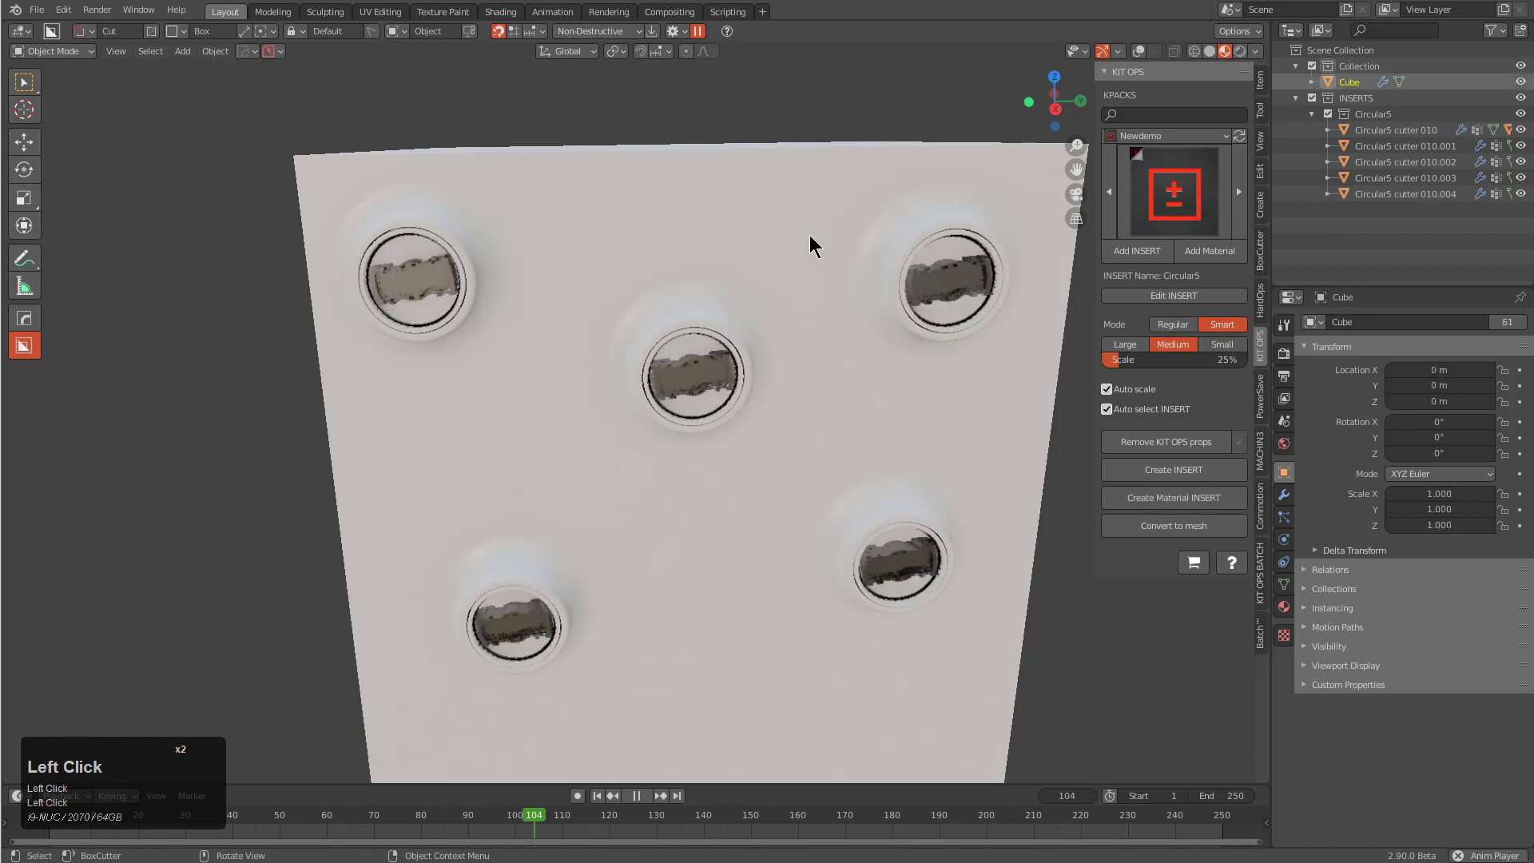
key("ctrl+m")
left_click(801, 241)
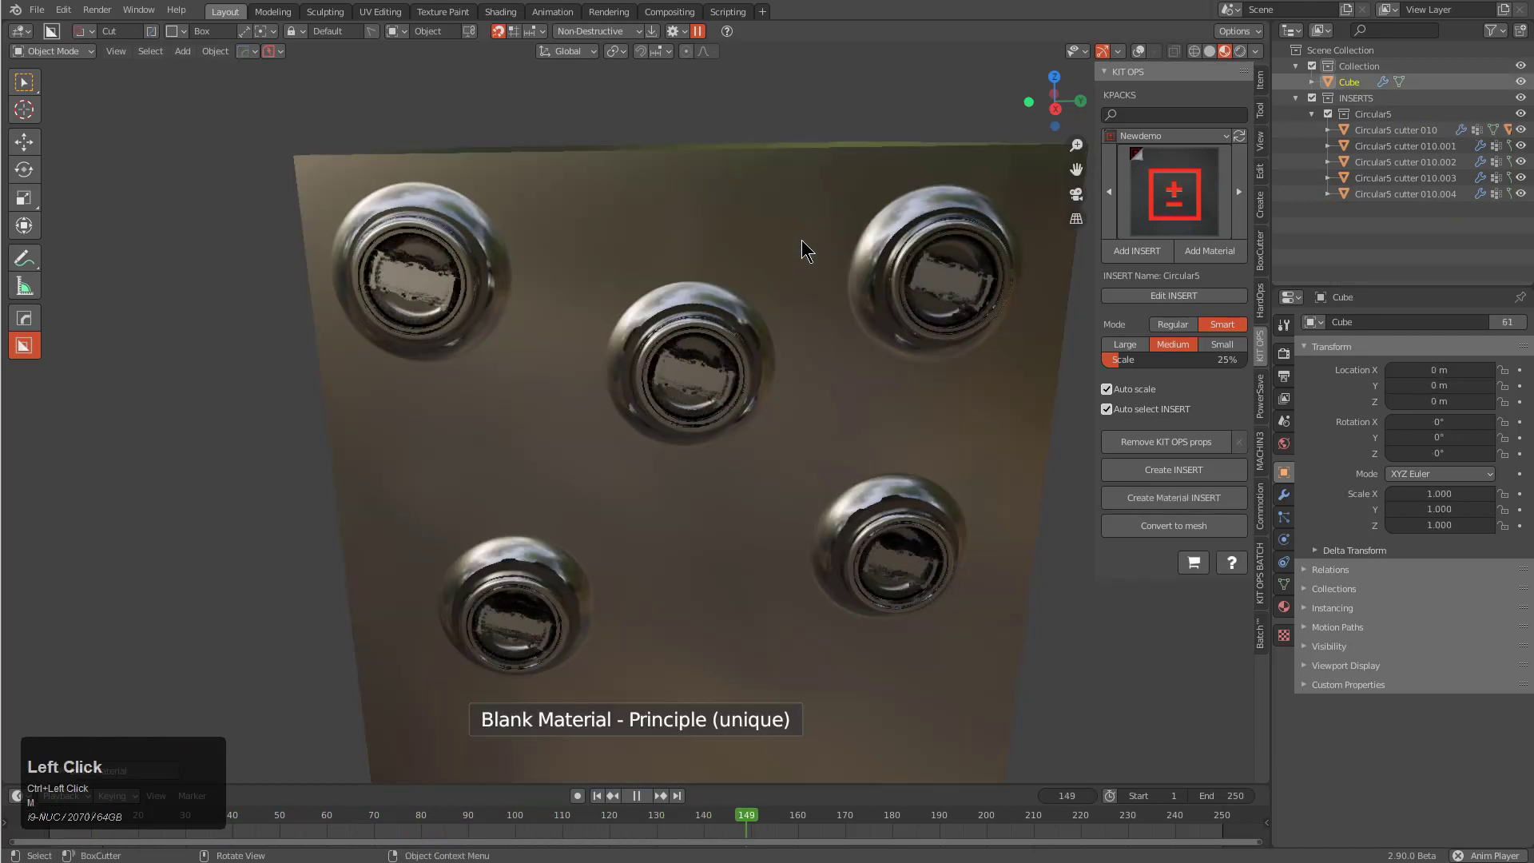
Step: Choose an HDRI lighting environment with bloom so the insert rings glow
key("alt+v")
left_click(819, 318)
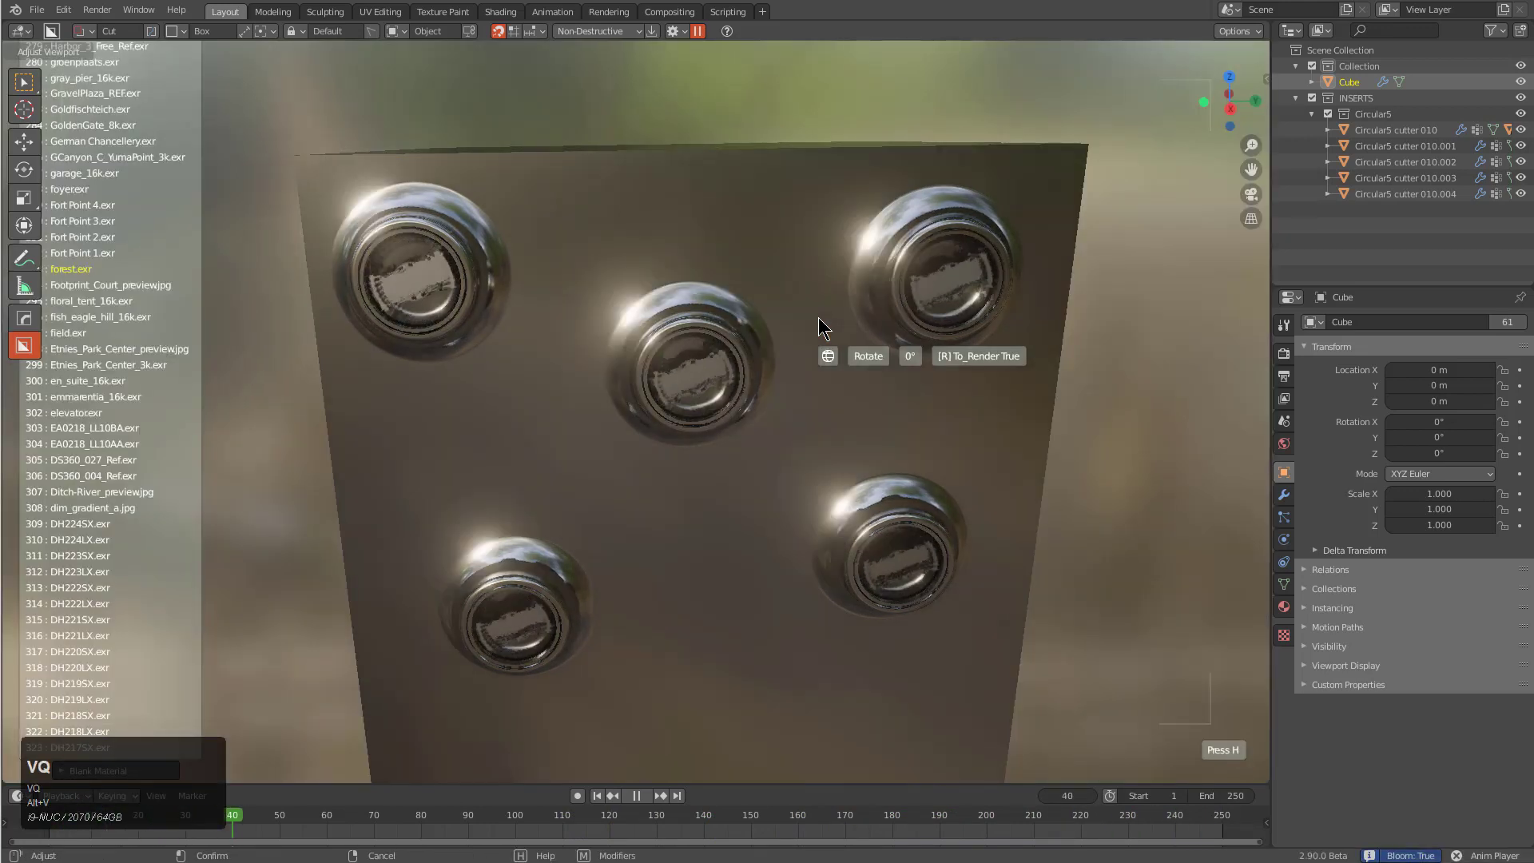
left_click(815, 332)
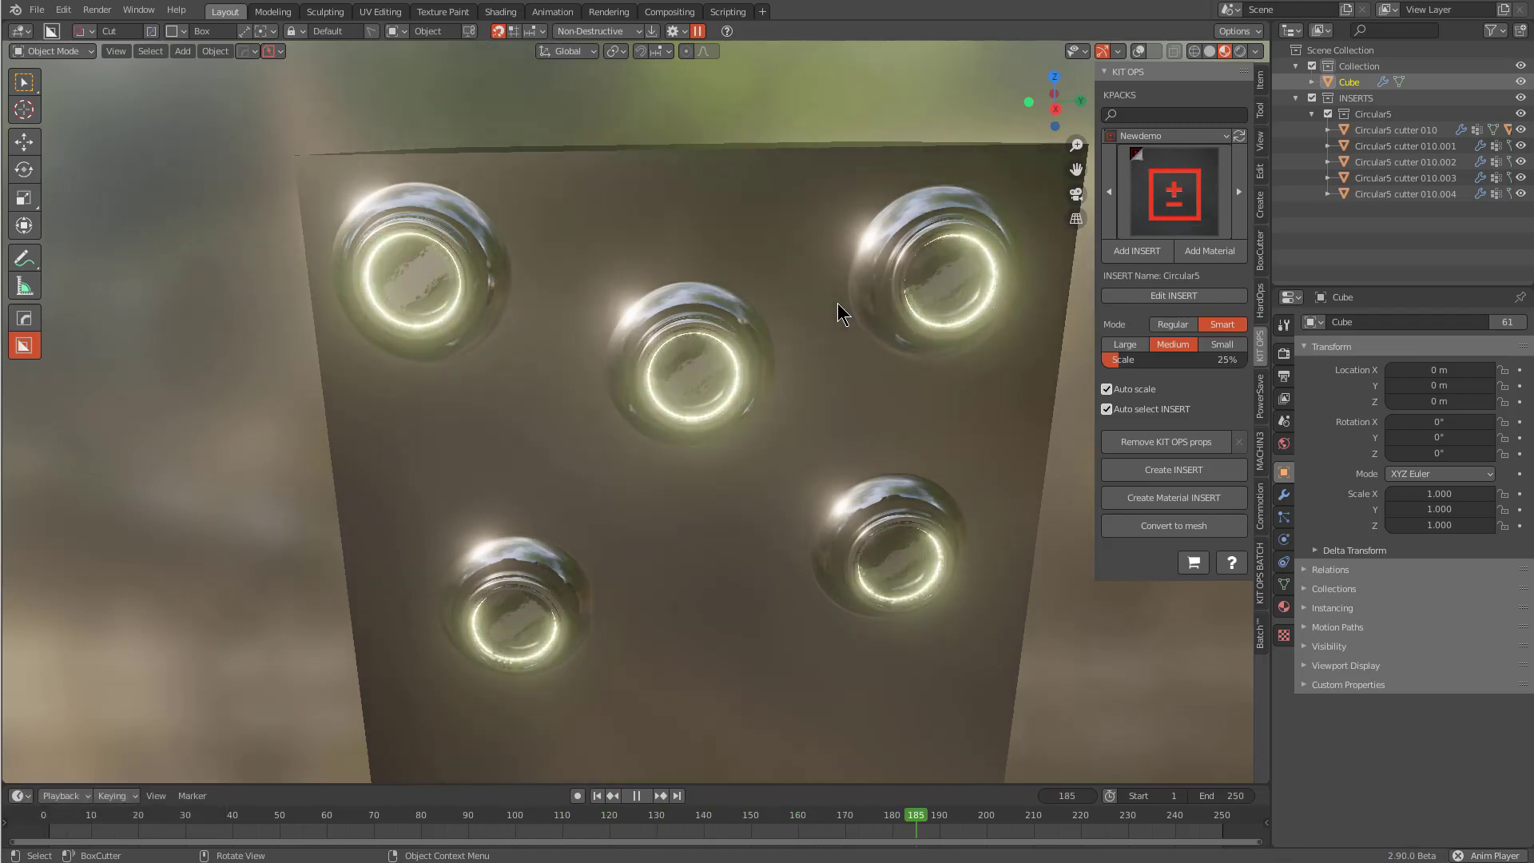
left_click(273, 55)
mouse_move(248, 55)
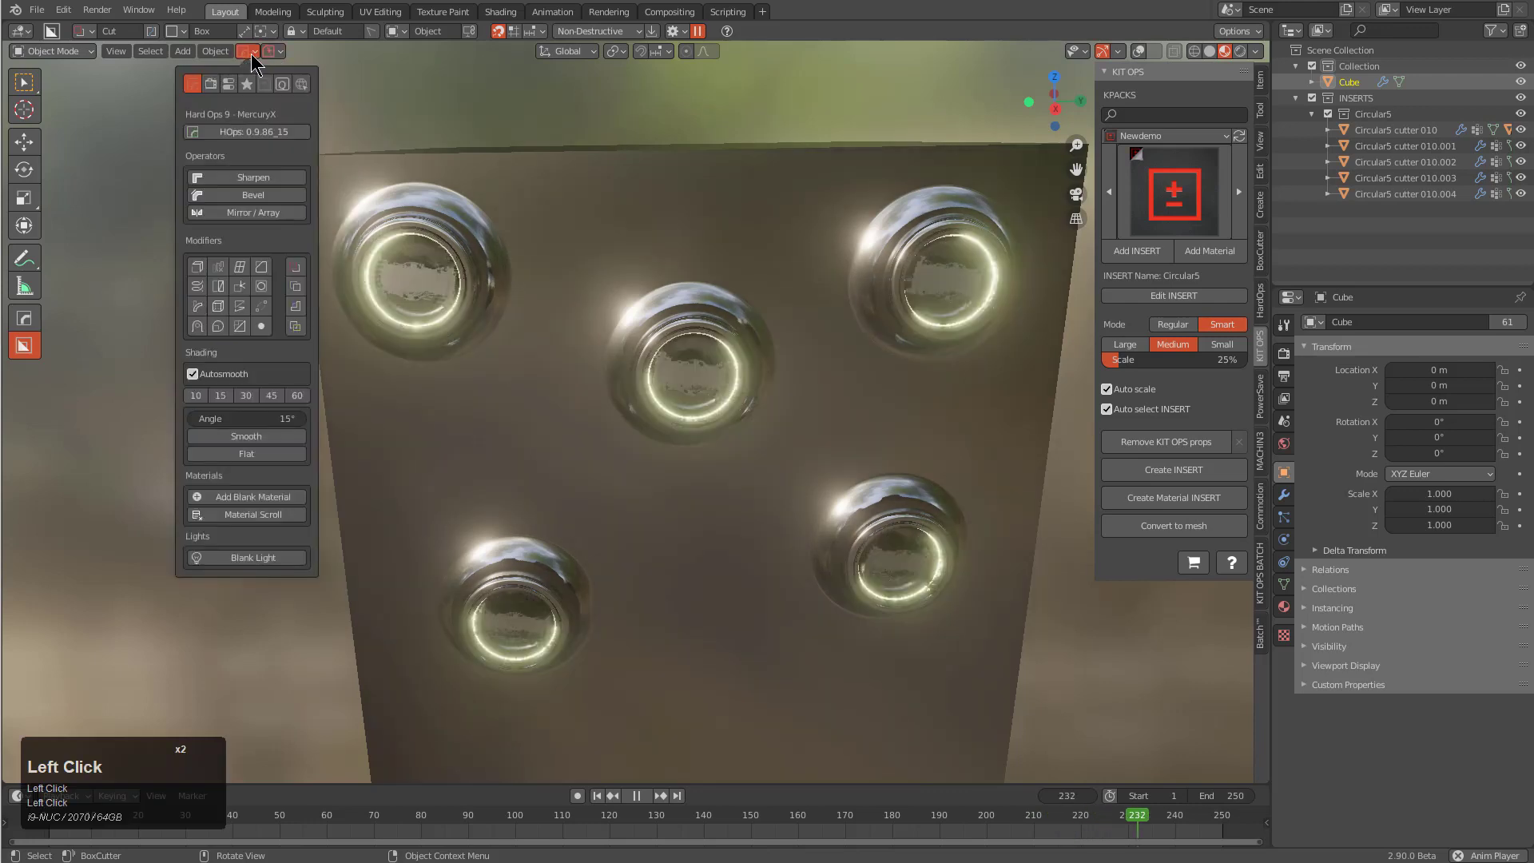
left_click(211, 84)
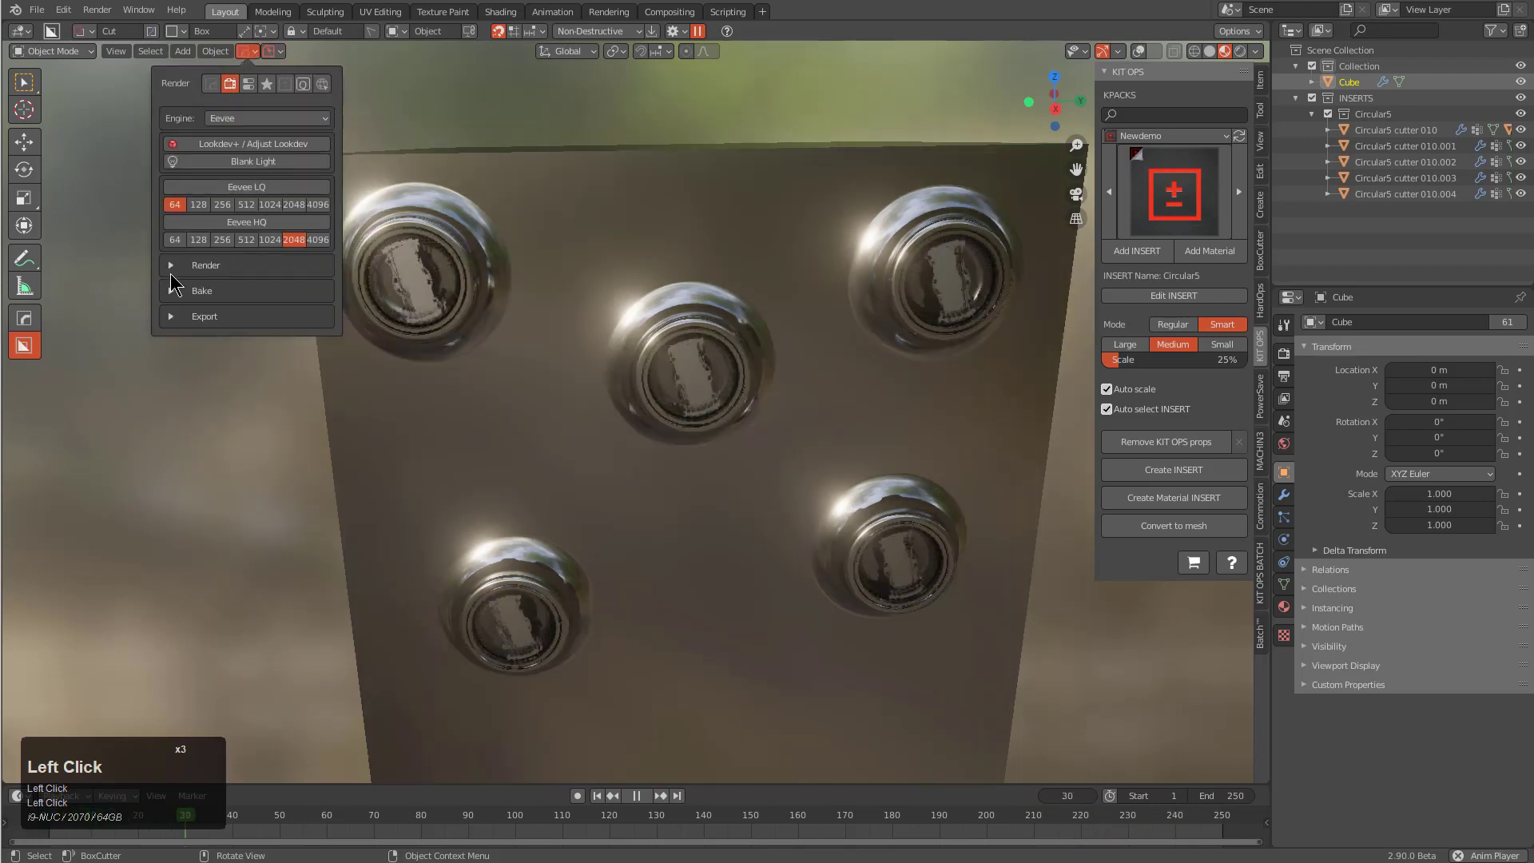
left_click(172, 271)
left_click(173, 271)
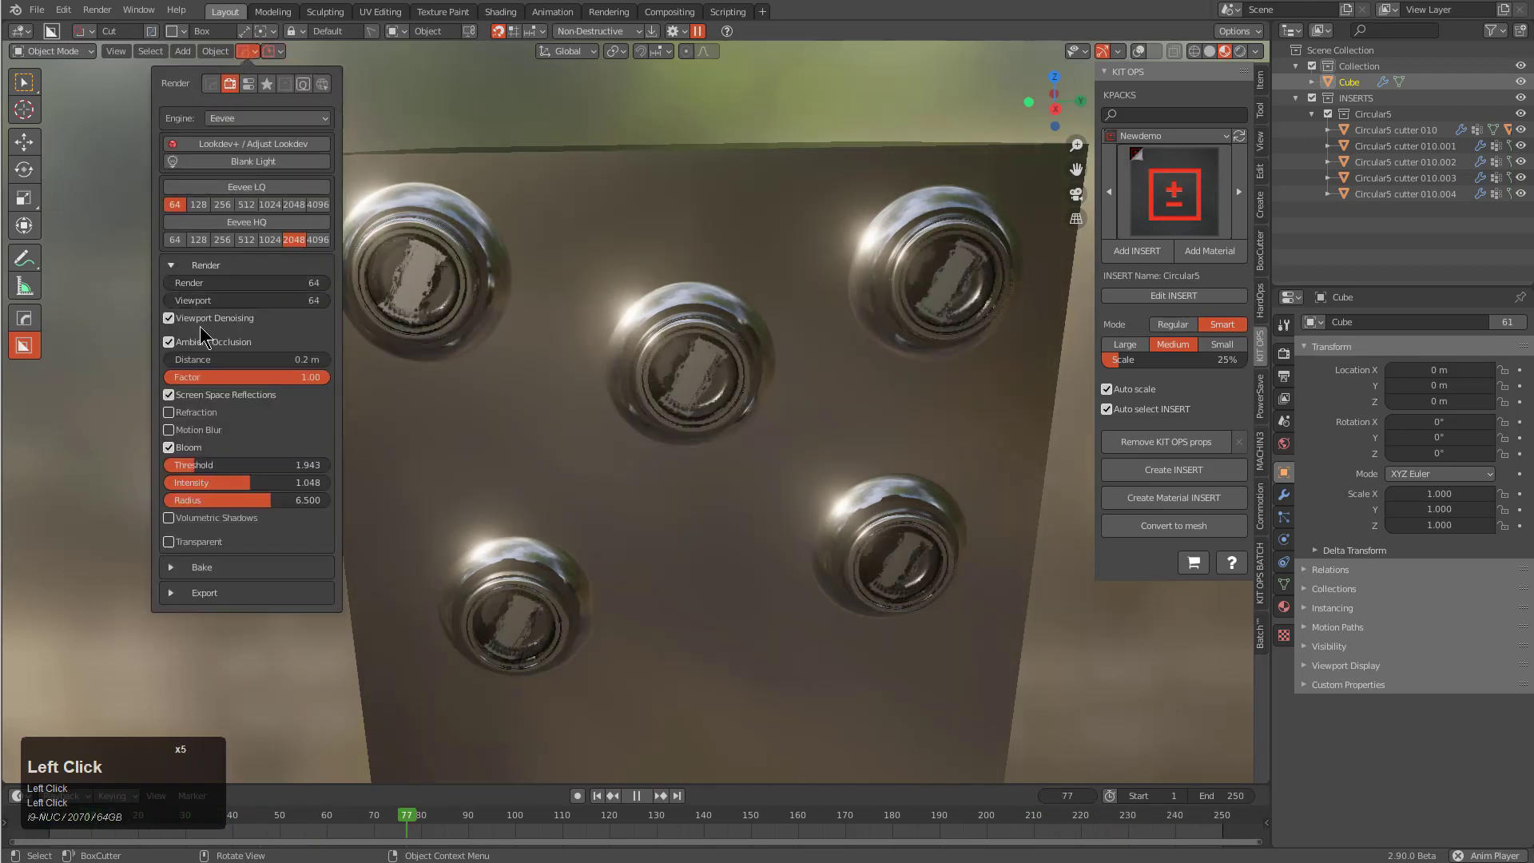